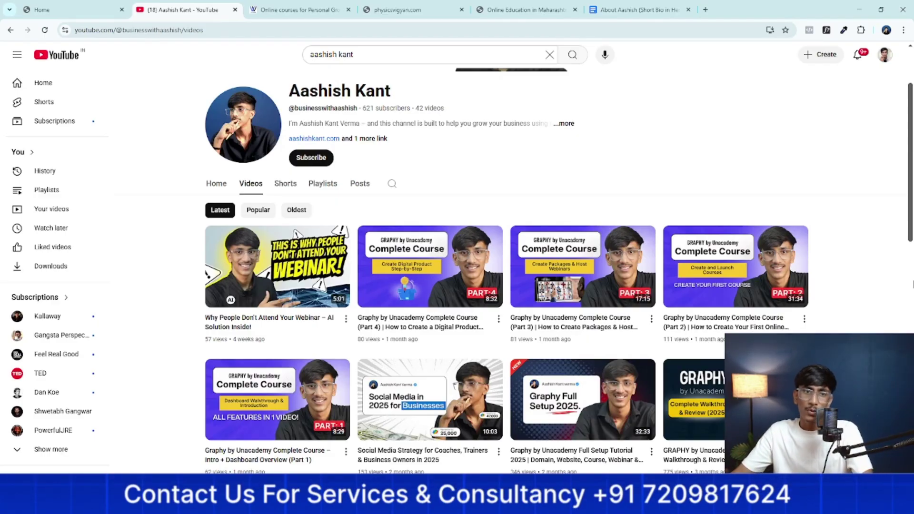
Leave the YouTube channel videos page and return to the Graphy Home dashboard
scroll(912, 284, "up", 2)
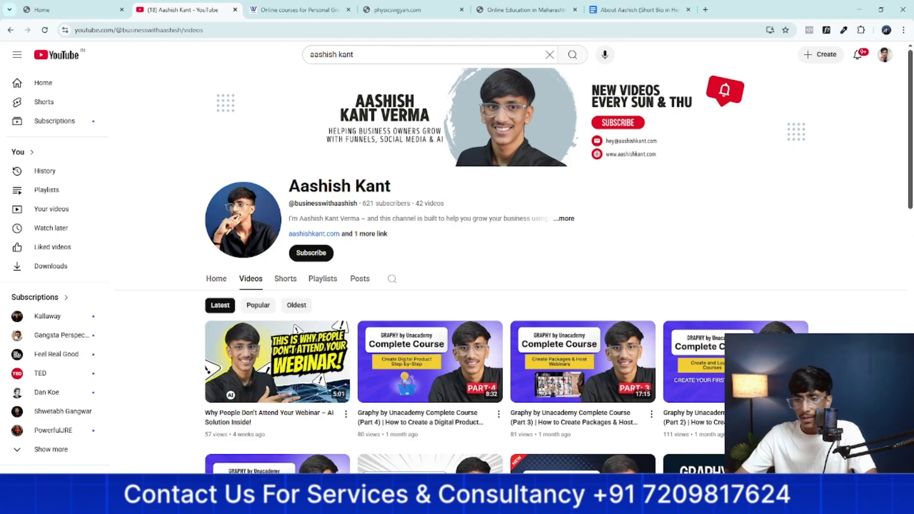
left_click(72, 7)
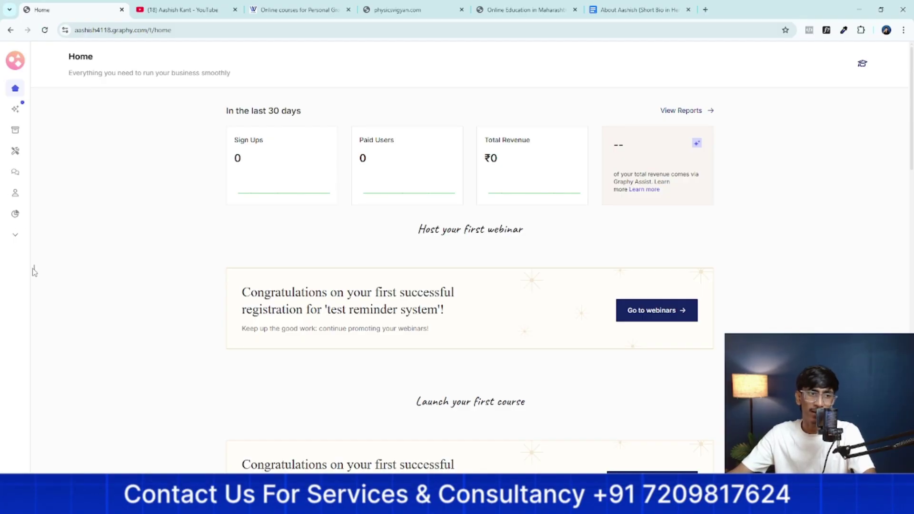
Expand the sidebar, then switch to the WebVeda course website
mouse_move(42, 272)
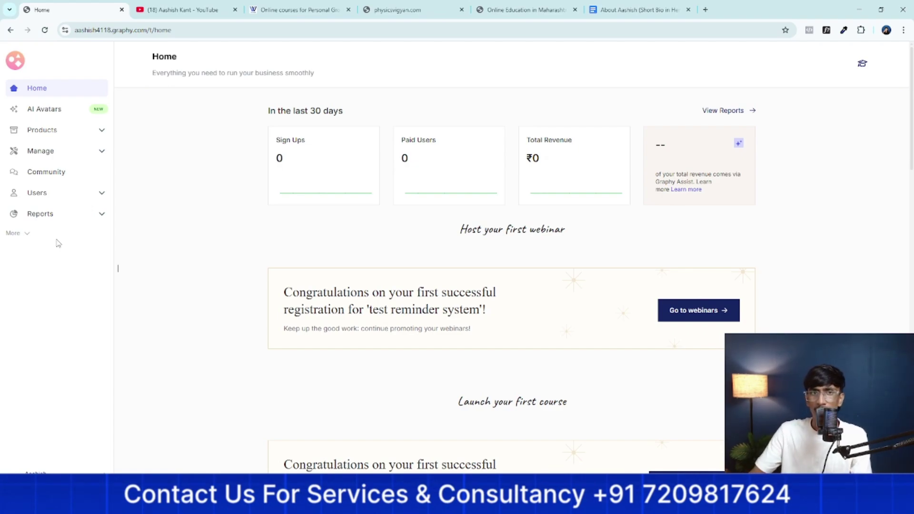
left_click(300, 9)
Scroll through the WebVeda homepage, then browse the Physics Vigyan site
scroll(230, 134, "down", 2)
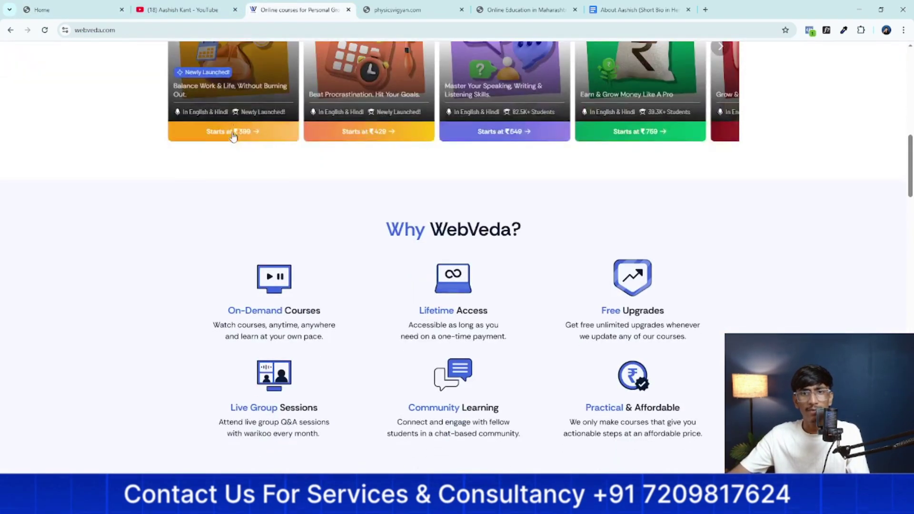
scroll(230, 135, "up", 10)
scroll(224, 169, "down", 15)
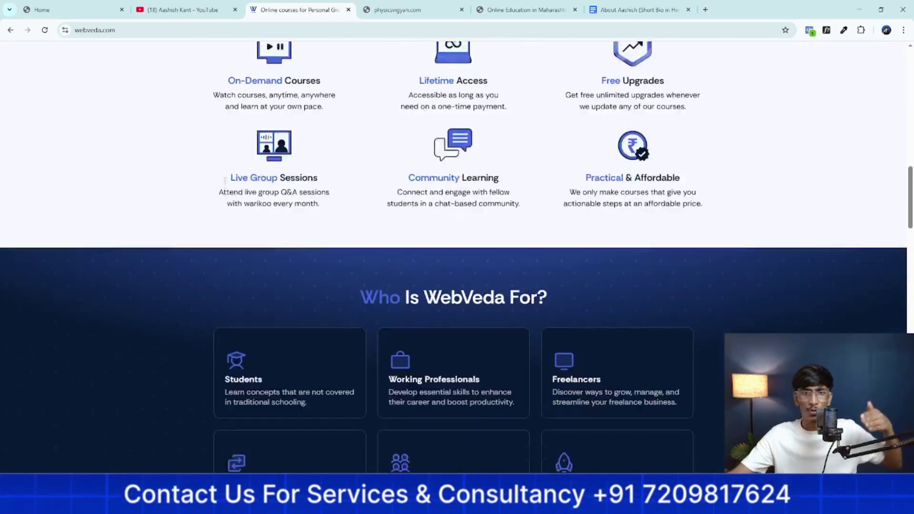
scroll(225, 191, "down", 15)
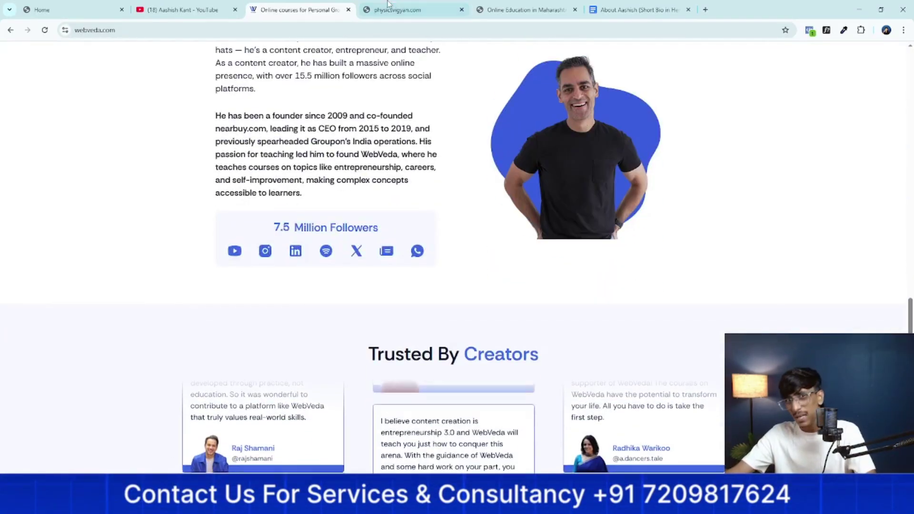
left_click(391, 11)
scroll(333, 152, "down", 20)
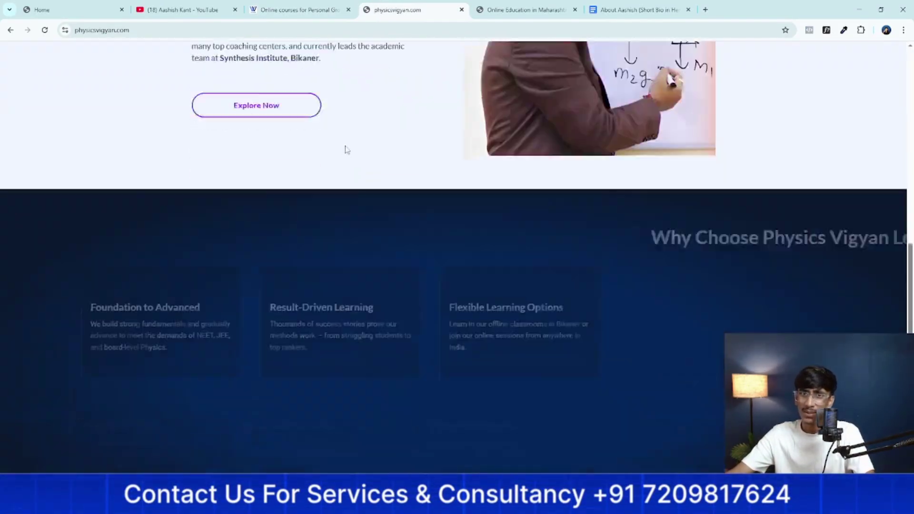
Browse the EasyLearning site, then return to the Graphy Home dashboard
left_click(560, 6)
scroll(399, 191, "down", 8)
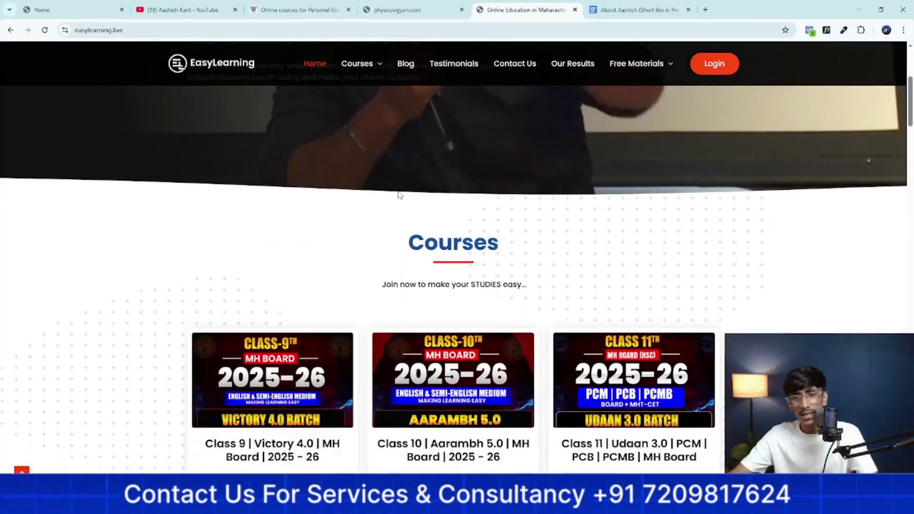
scroll(399, 197, "down", 15)
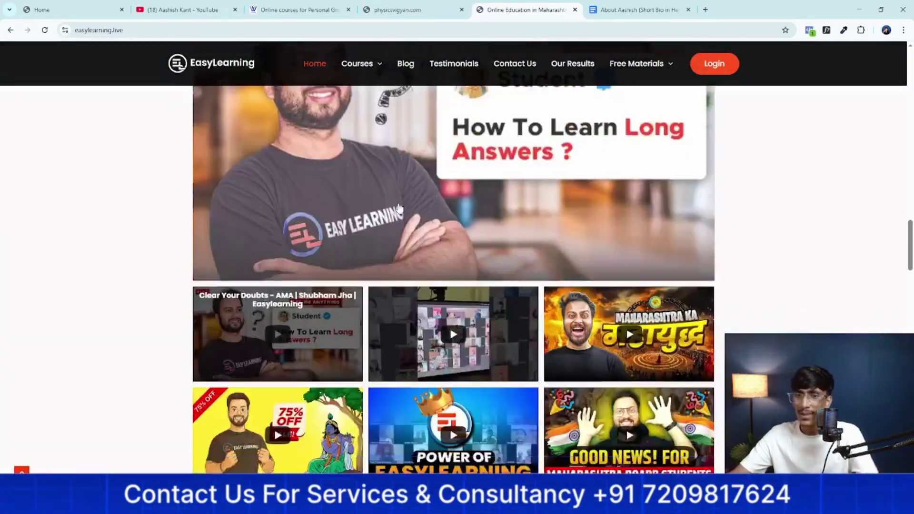
scroll(404, 232, "down", 15)
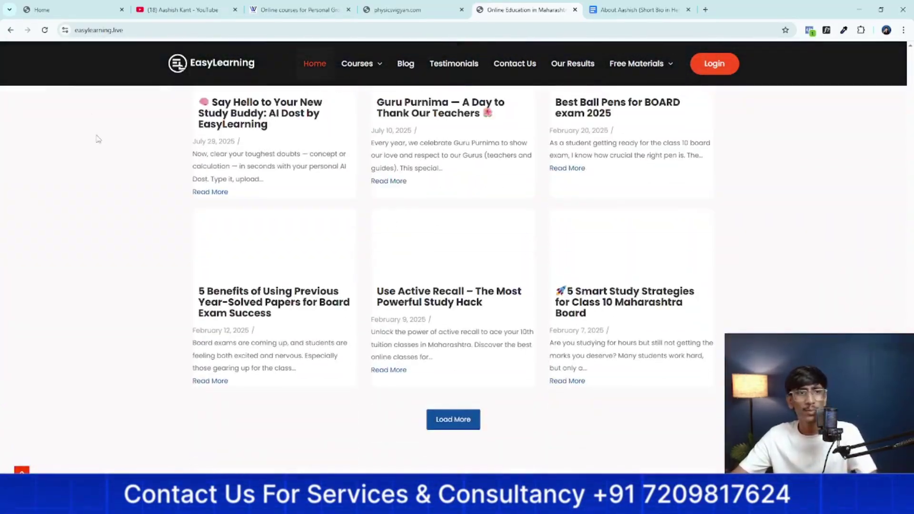
left_click(105, 5)
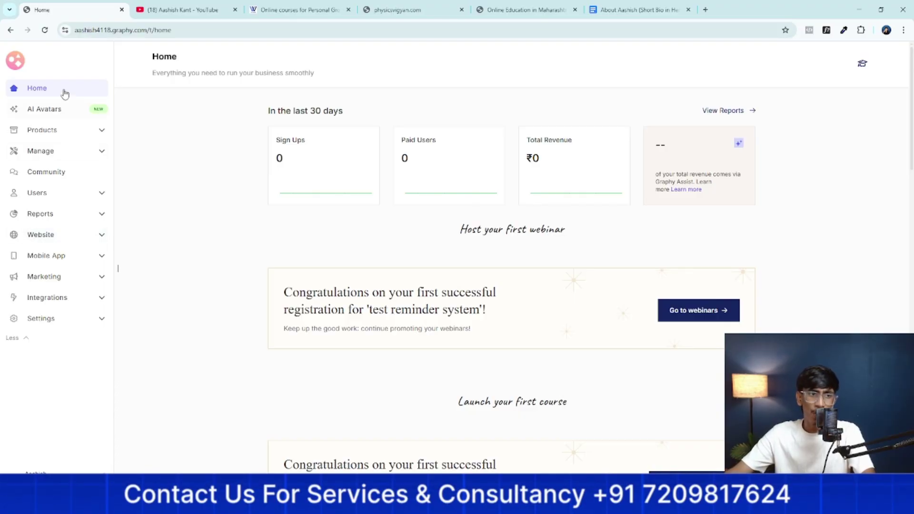
Visit Website pages and Website builder, ending on the Website pages theme list
left_click(47, 241)
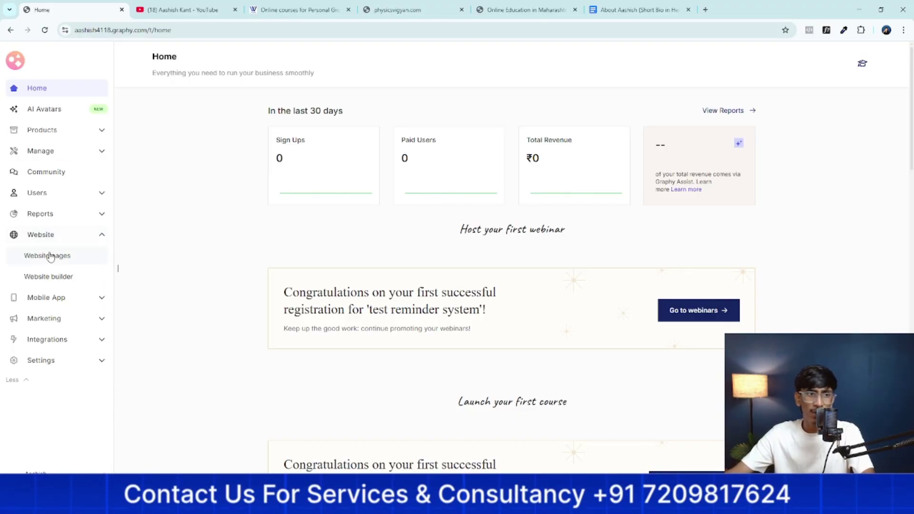
left_click(50, 258)
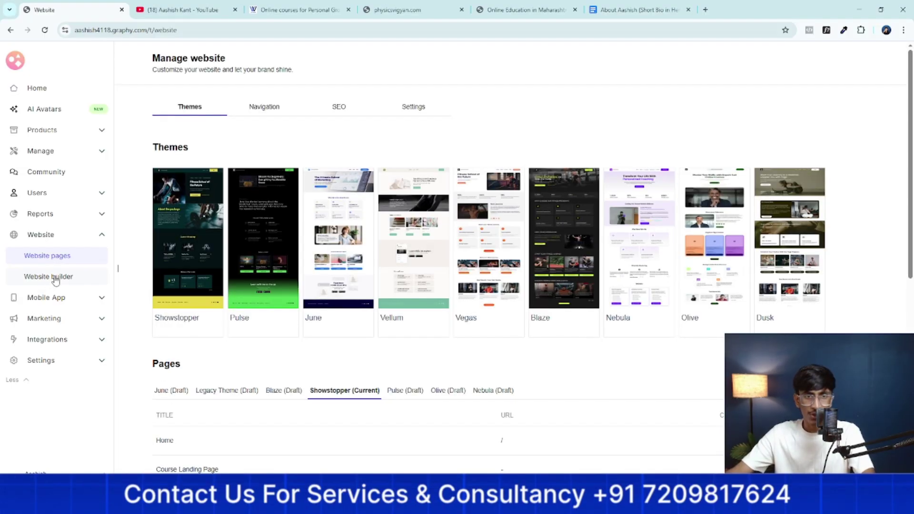
left_click(55, 278)
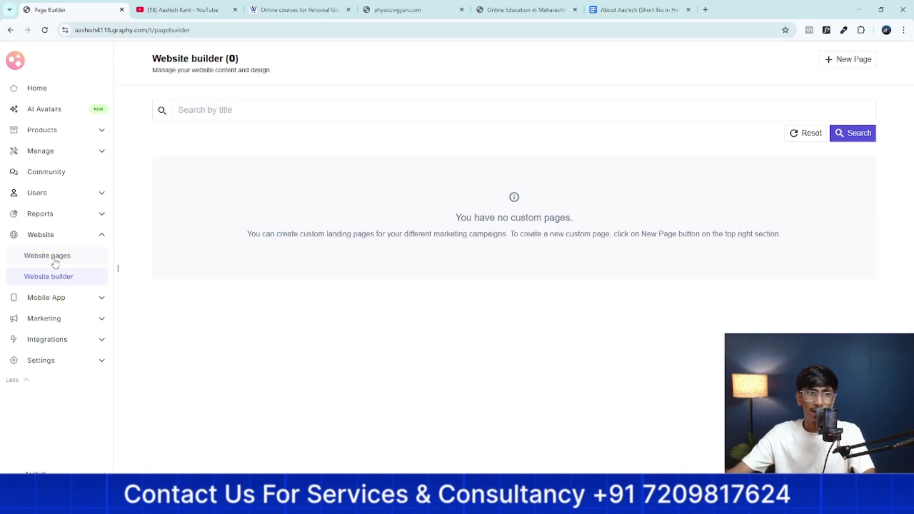
left_click(55, 260)
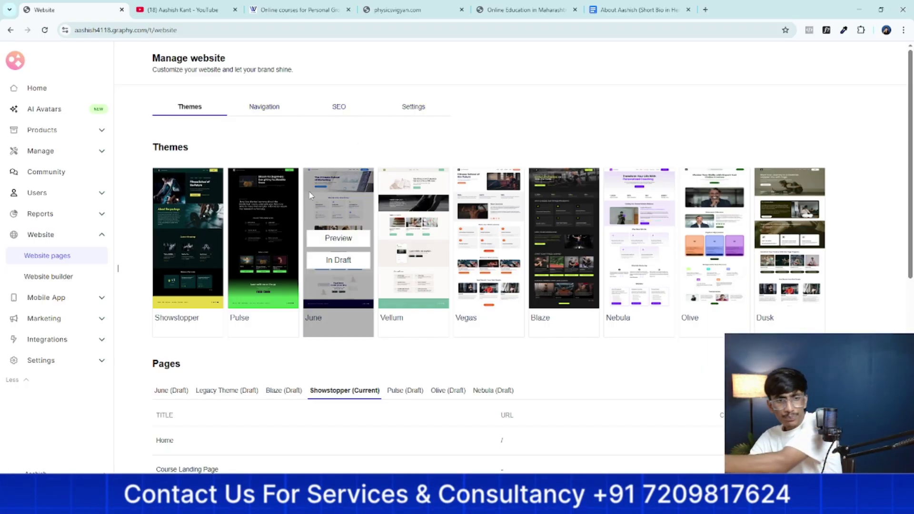
Browse the theme thumbnails, then preview the Pulse theme and close it
mouse_move(239, 302)
scroll(239, 302, "down", 1)
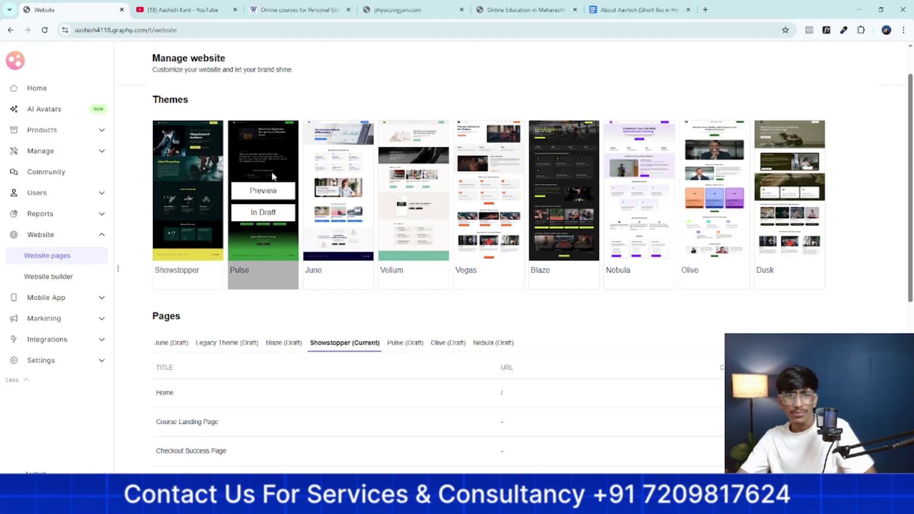
mouse_move(215, 196)
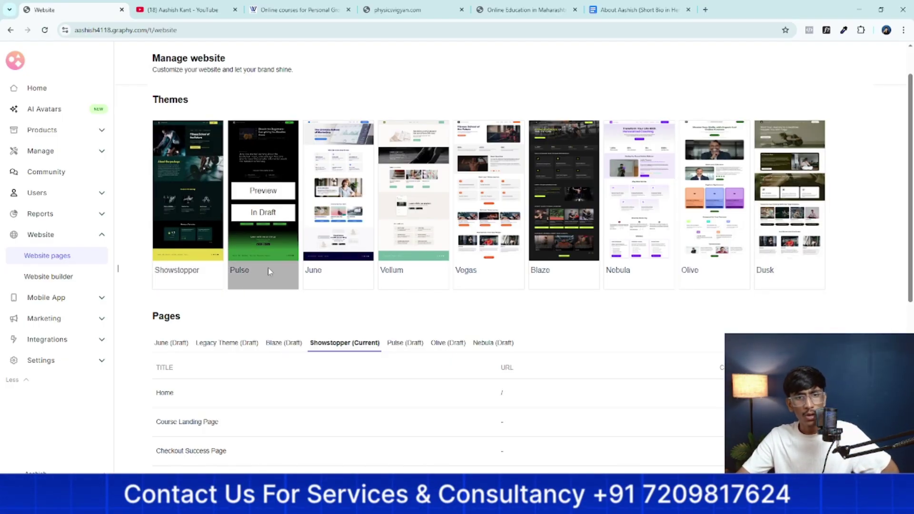
mouse_move(332, 286)
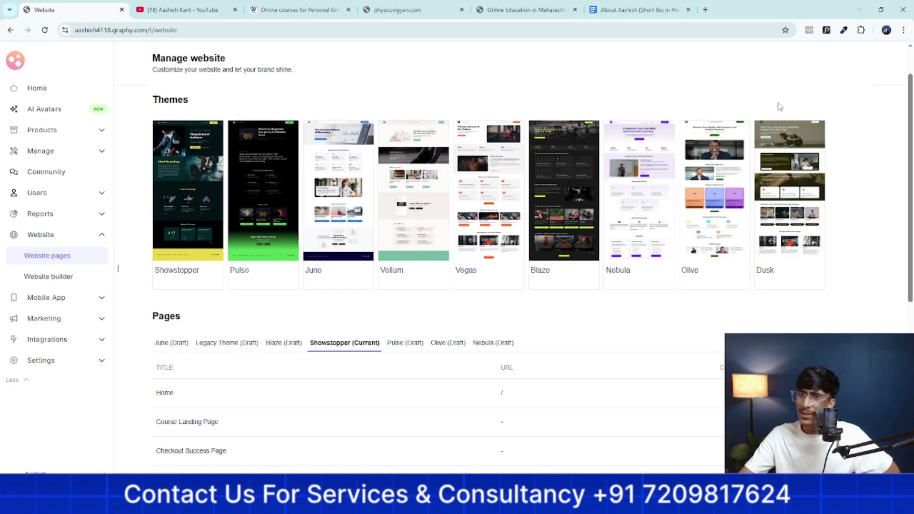
scroll(213, 190, "up", 2)
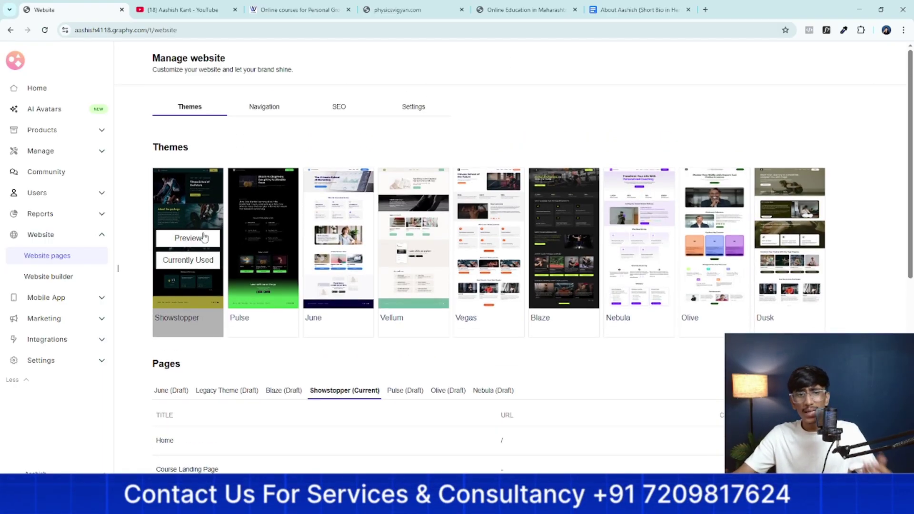
mouse_move(263, 244)
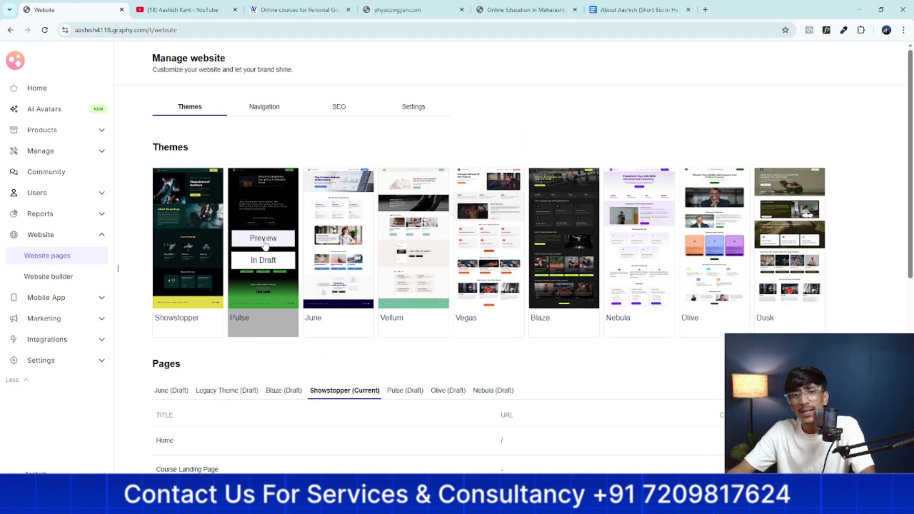
left_click(264, 238)
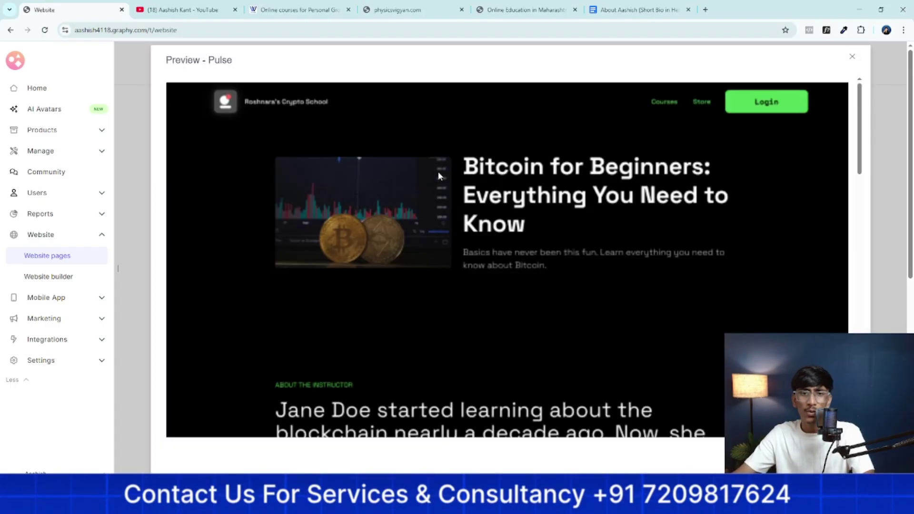
scroll(446, 169, "down", 10)
scroll(476, 172, "down", 5)
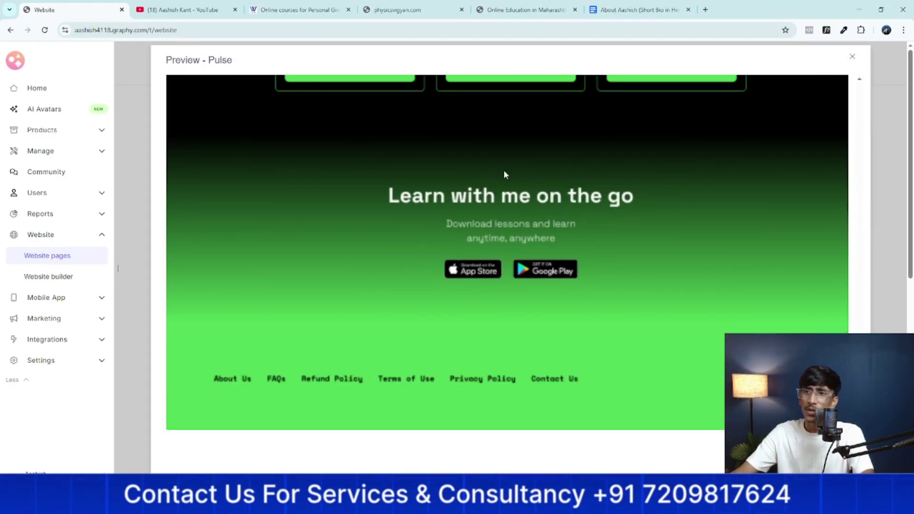
left_click(853, 59)
Preview the Vellum theme, then close its preview
mouse_move(437, 187)
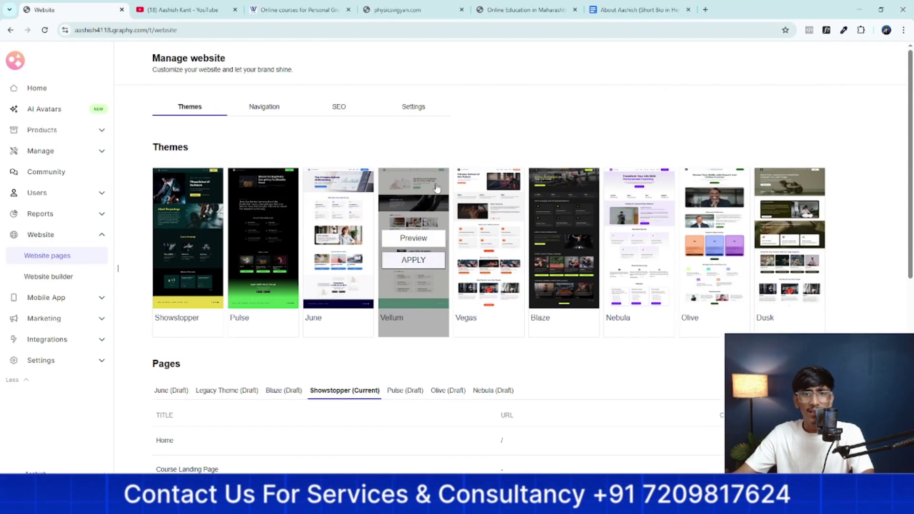
left_click(419, 240)
scroll(476, 190, "down", 15)
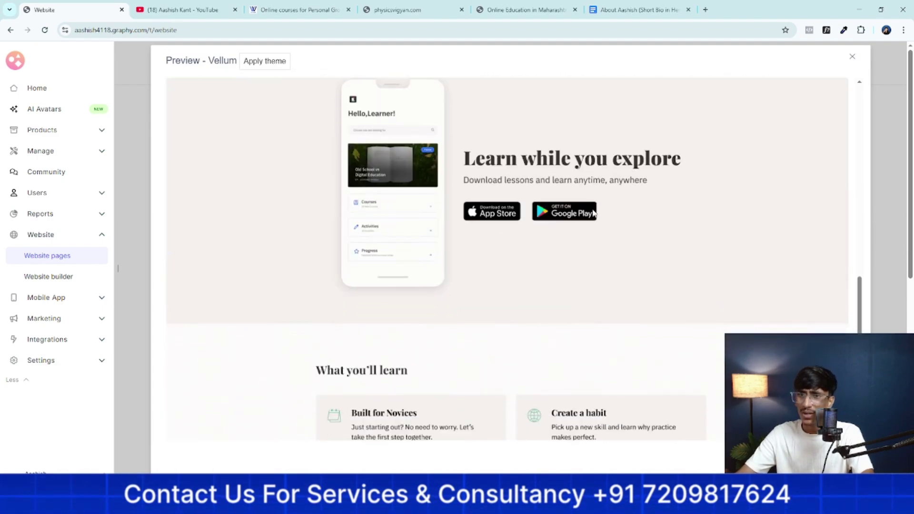
left_click(852, 57)
Preview the Dusk theme and scroll to its testimonials section
mouse_move(643, 236)
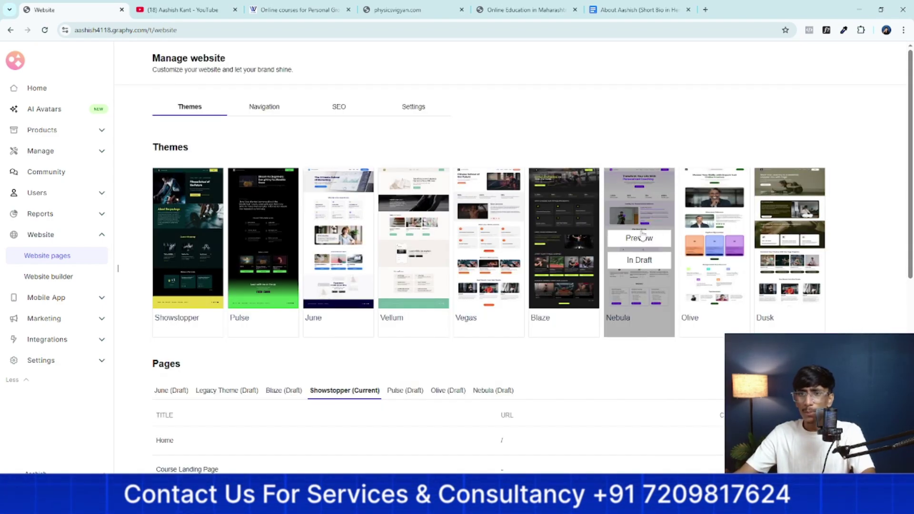
mouse_move(793, 253)
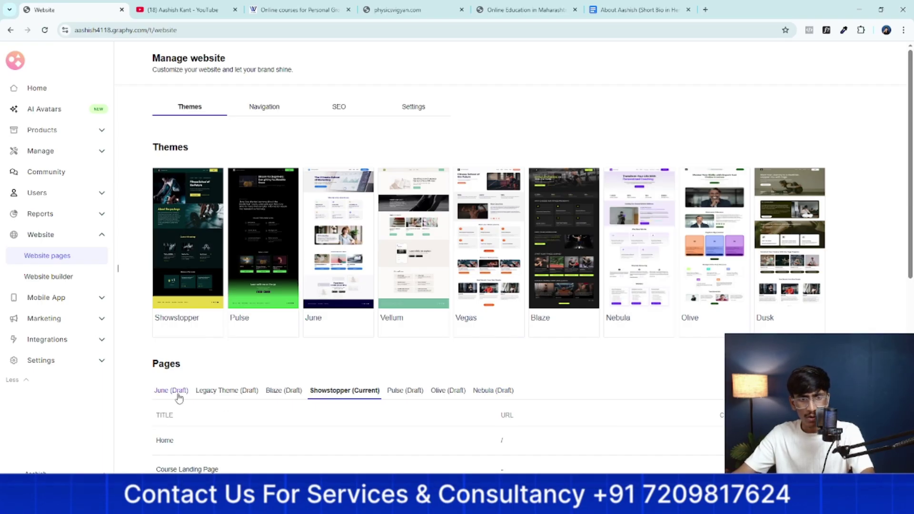
mouse_move(780, 278)
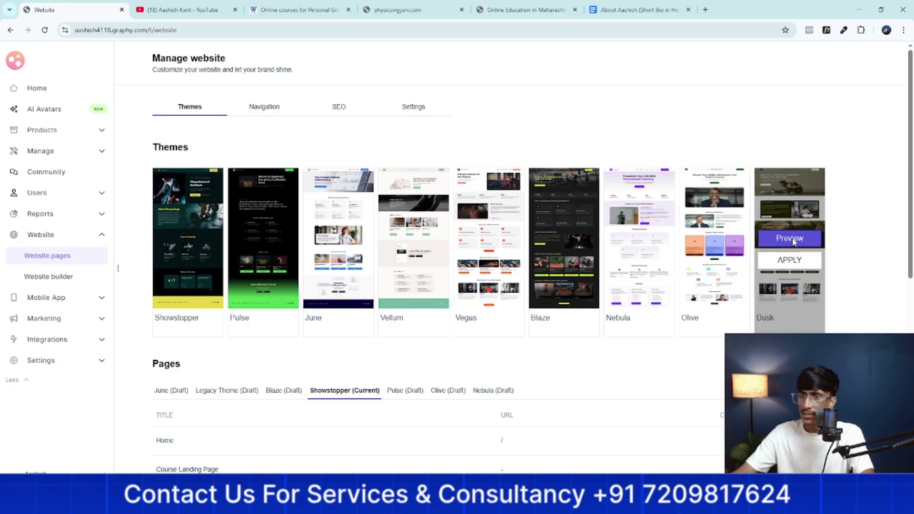
left_click(793, 242)
scroll(824, 87, "down", 15)
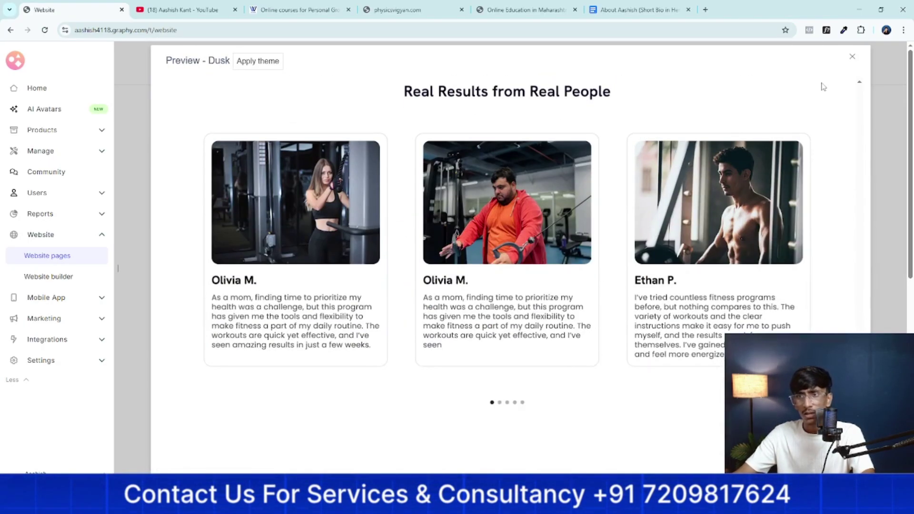
Close the Dusk preview and apply Dusk, saving it as a draft
left_click(854, 58)
left_click(790, 259)
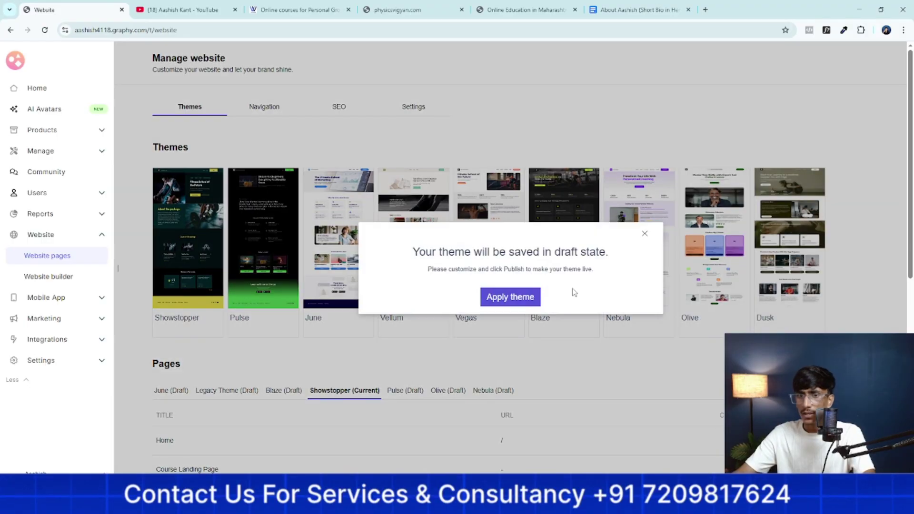
left_click(510, 296)
Show the Nebula (Draft) theme's pages: Home, Contact Us and About Us
scroll(690, 358, "down", 2)
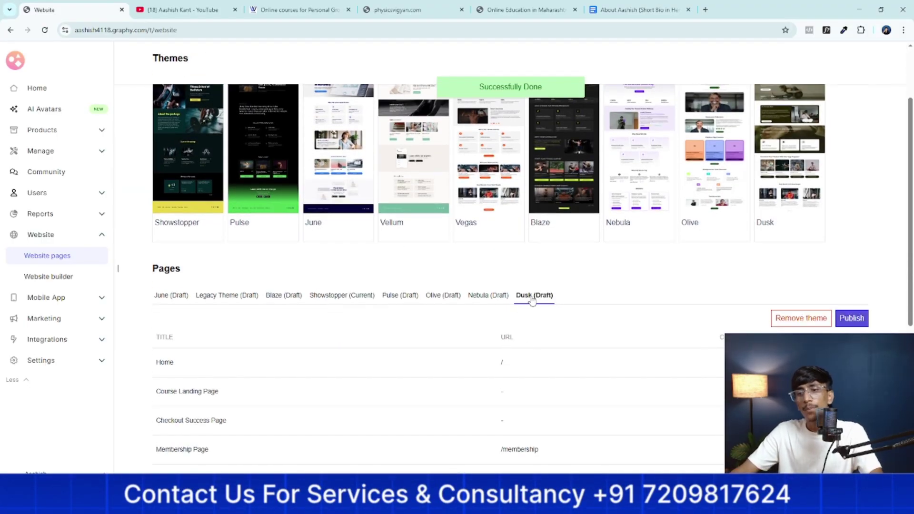
left_click(488, 296)
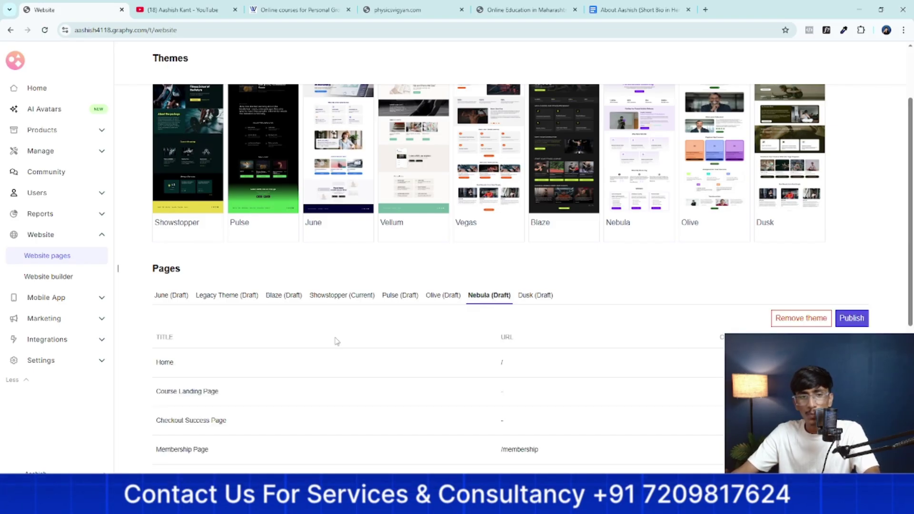
scroll(187, 336, "down", 2)
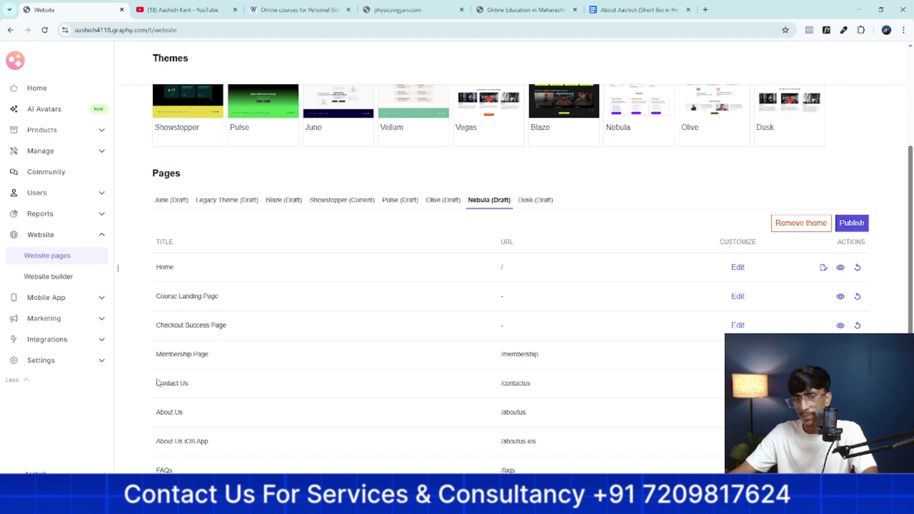
scroll(212, 372, "down", 1)
scroll(228, 366, "up", 2)
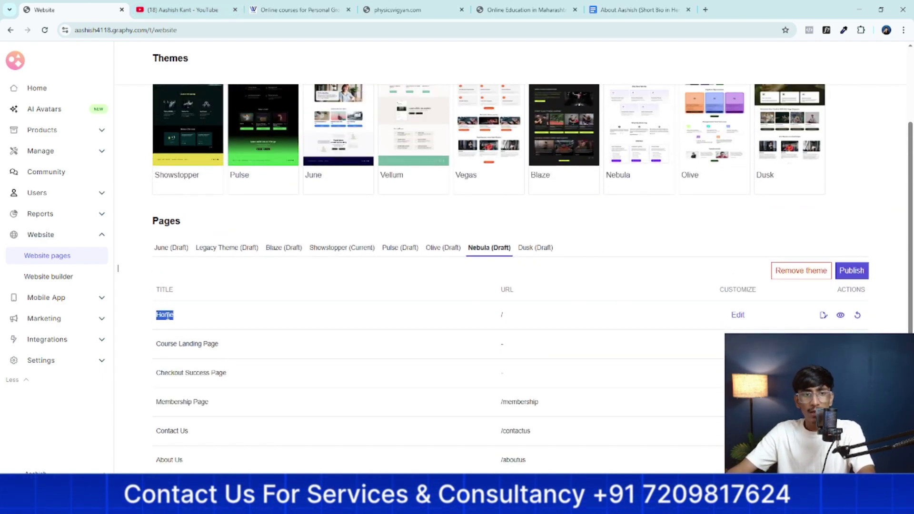
Open the live fitness website from the sidebar logo in a new tab and view it
right_click(16, 58)
left_click(38, 68)
left_click(177, 9)
scroll(223, 181, "down", 8)
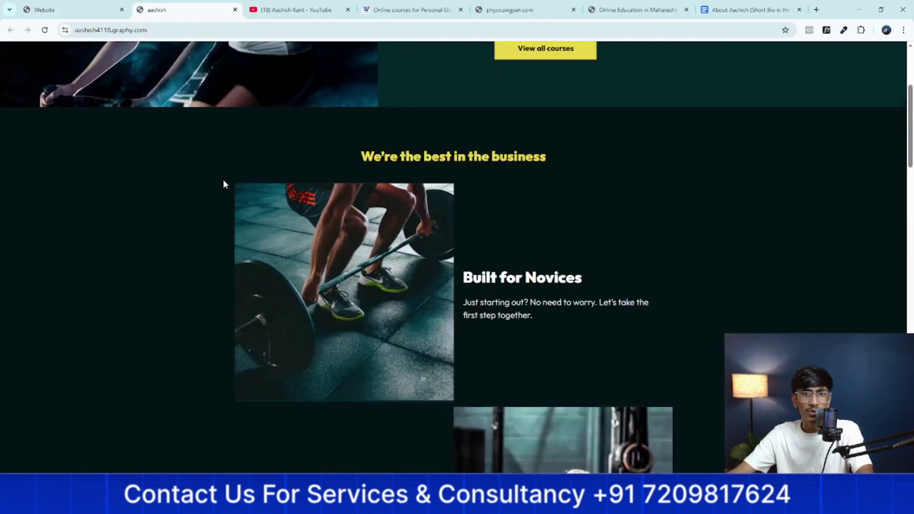
scroll(210, 176, "up", 5)
scroll(201, 170, "up", 3)
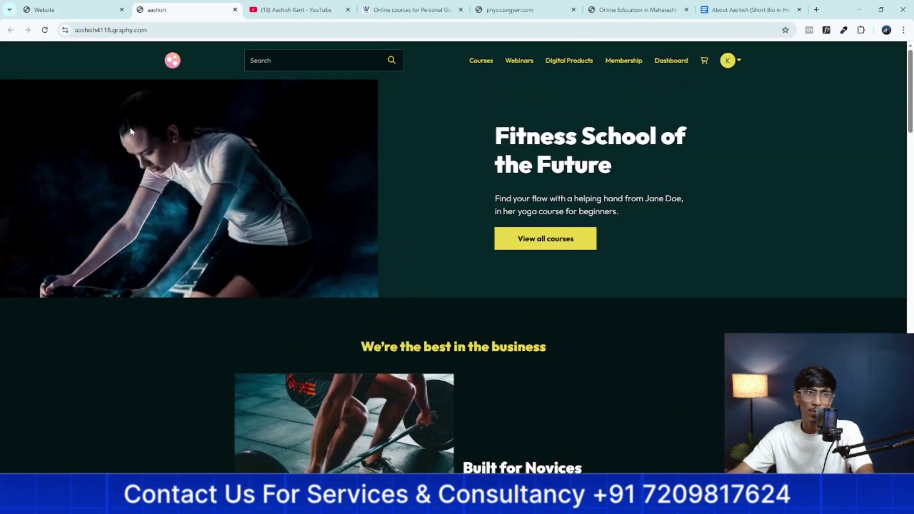
left_click(79, 6)
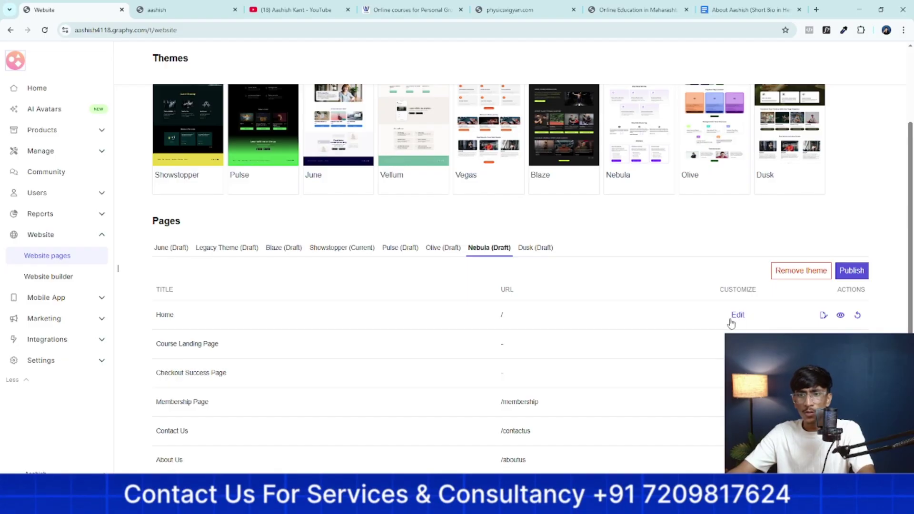
Preview the Nebula Home page in its own tab, then return to the pages admin
left_click(841, 316)
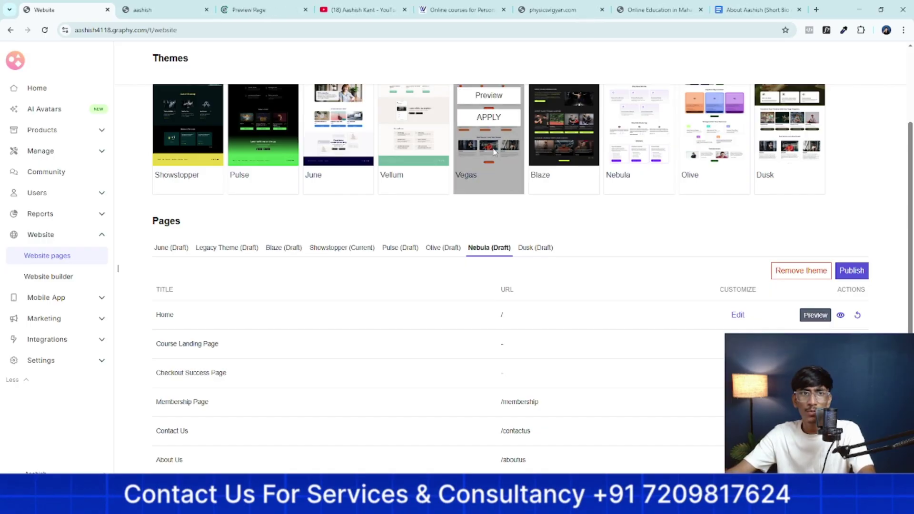
left_click(232, 6)
scroll(290, 306, "down", 8)
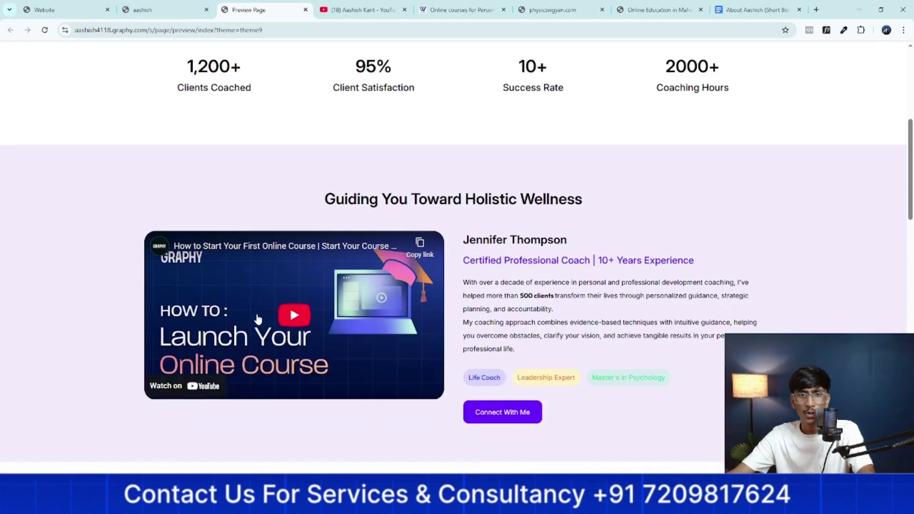
scroll(257, 319, "up", 8)
scroll(258, 319, "down", 20)
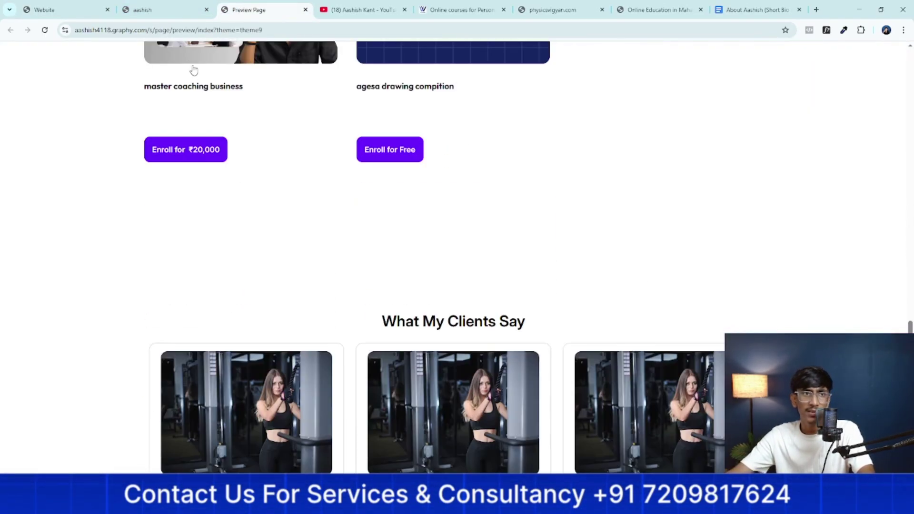
left_click(158, 8)
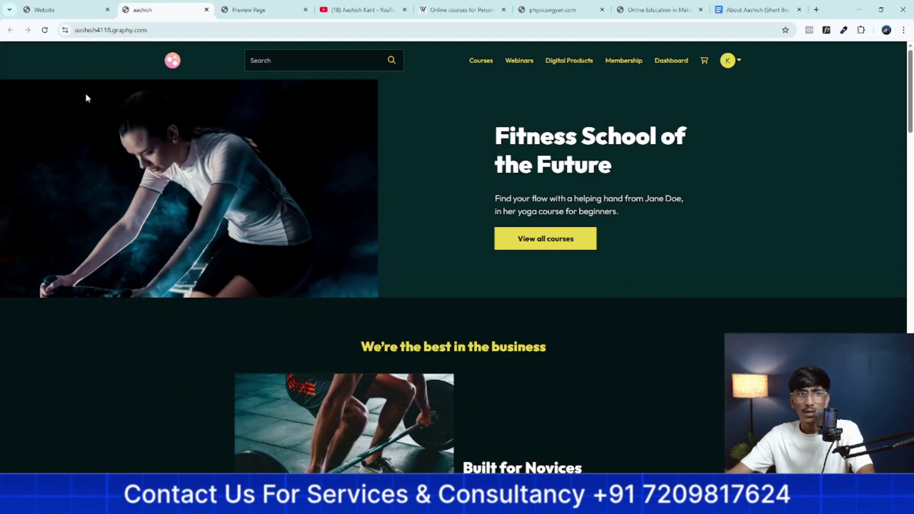
left_click(75, 6)
left_click_drag(243, 10, 171, 14)
scroll(117, 143, "up", 8)
scroll(87, 230, "up", 10)
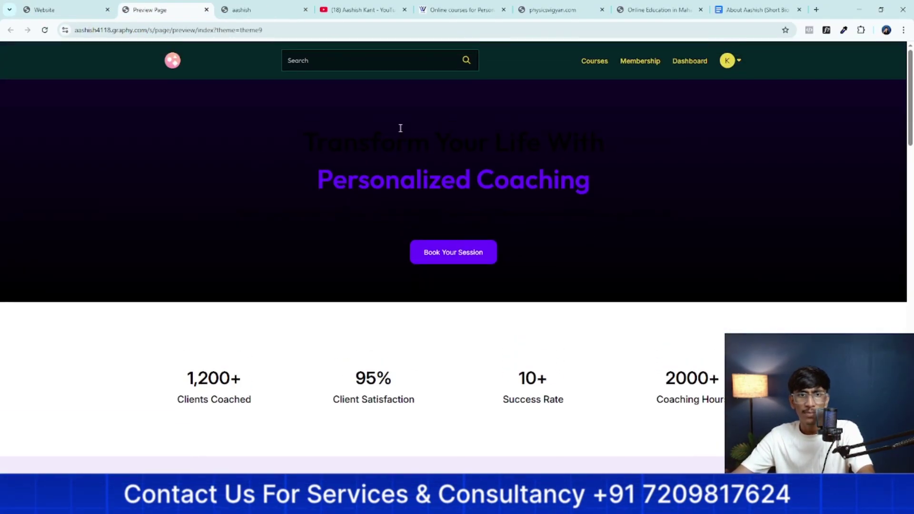
left_click(17, 7)
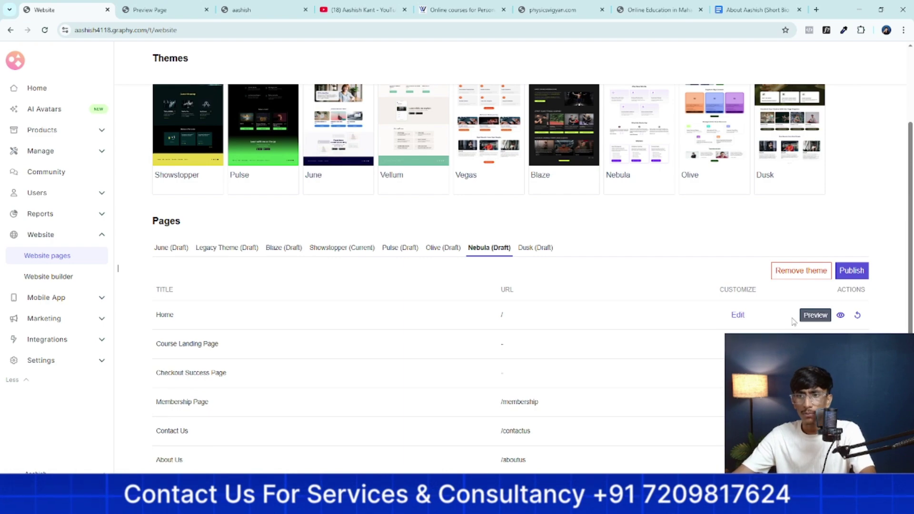
Reset the Nebula Home page to default content and confirm, checking its preview
left_click(858, 317)
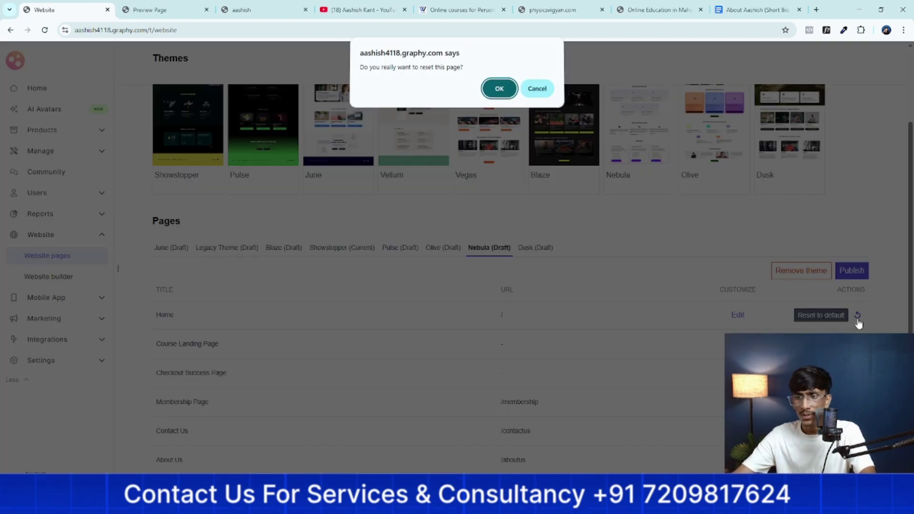
left_click(499, 90)
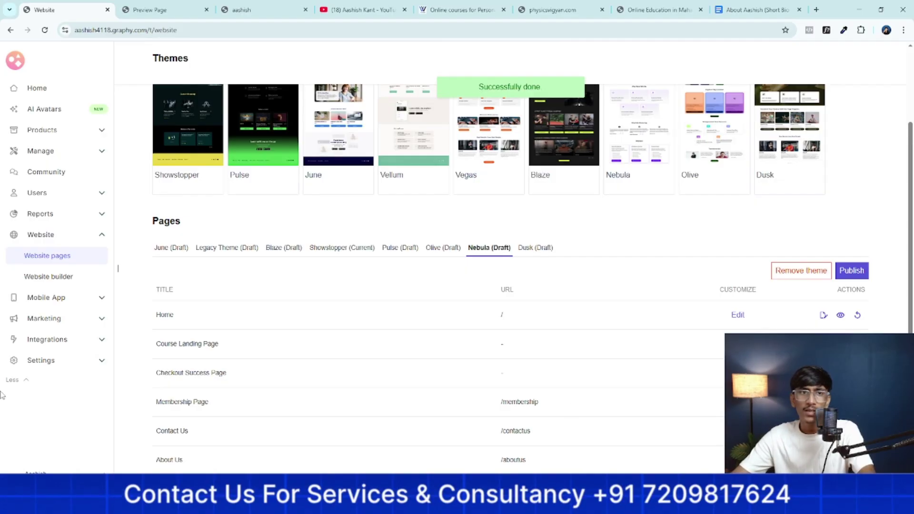
key("ctrl+Tab")
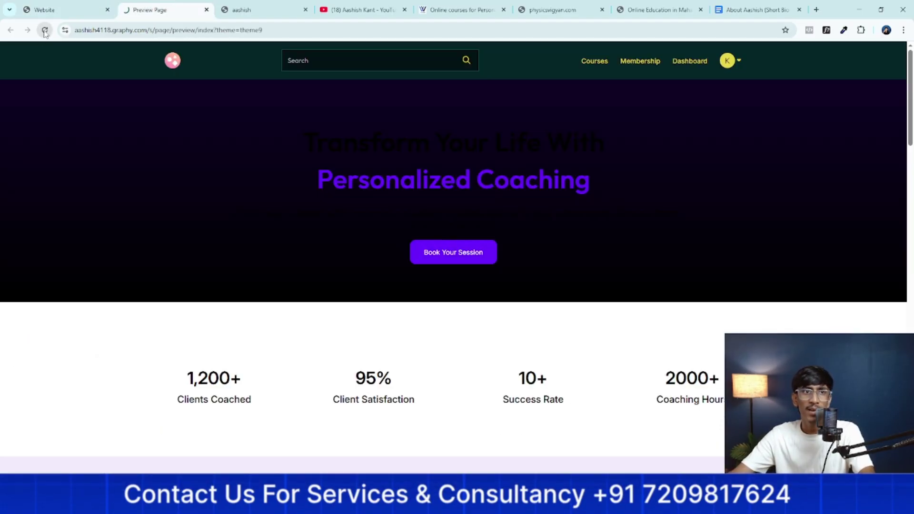
left_click(58, 6)
Open the Nebula Home page in the Page Builder
left_click(738, 314)
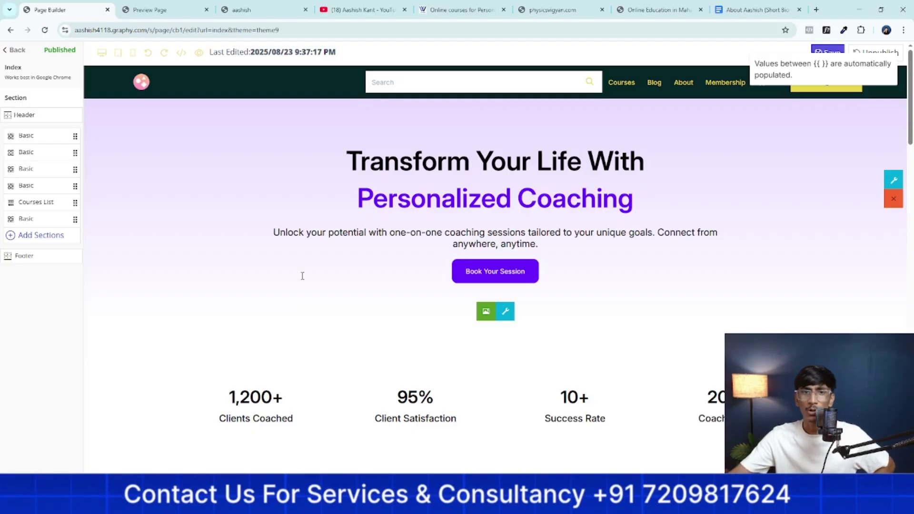
scroll(358, 218, "down", 5)
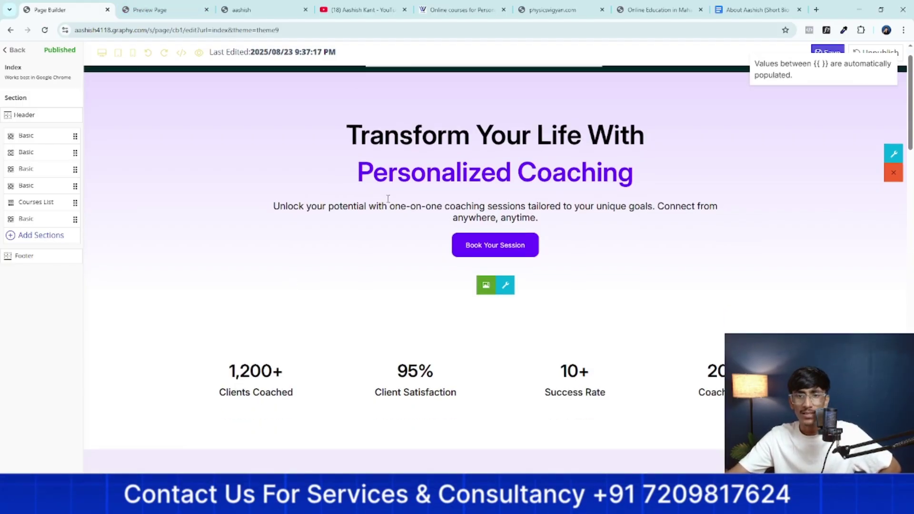
scroll(358, 218, "up", 5)
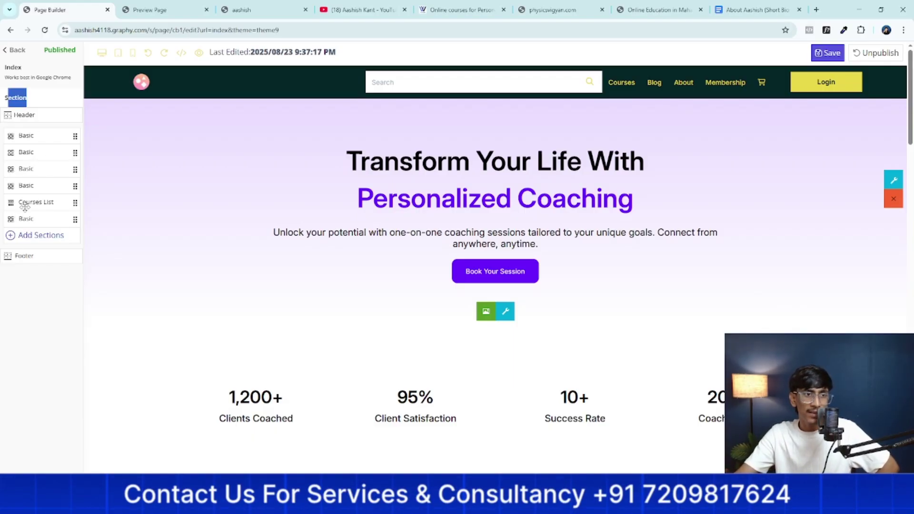
Drag a Basic section to a new position, then select the 'Transform Your Life' hero heading
left_click(58, 105)
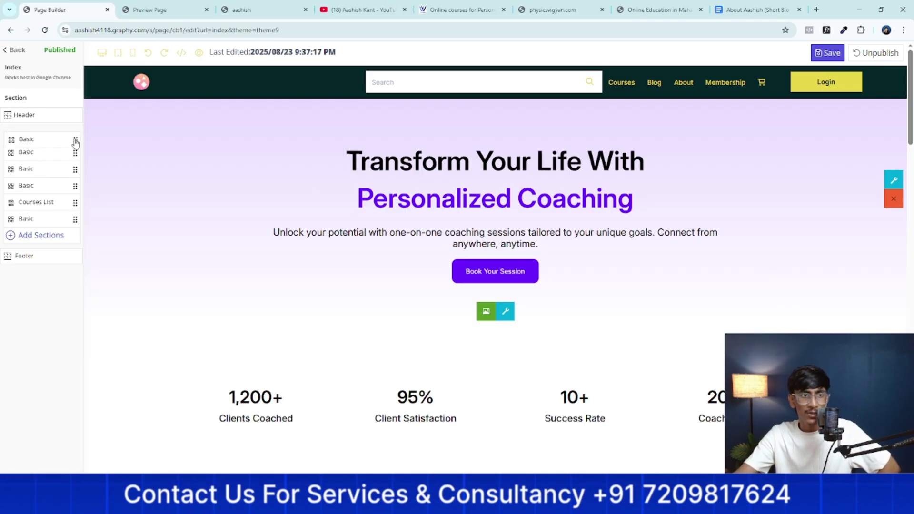
left_click_drag(74, 157, 75, 137)
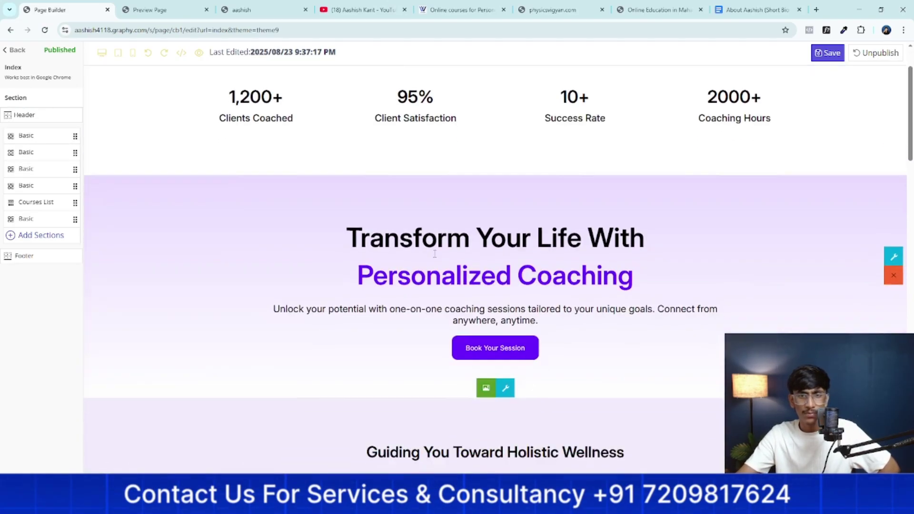
scroll(473, 160, "up", 4)
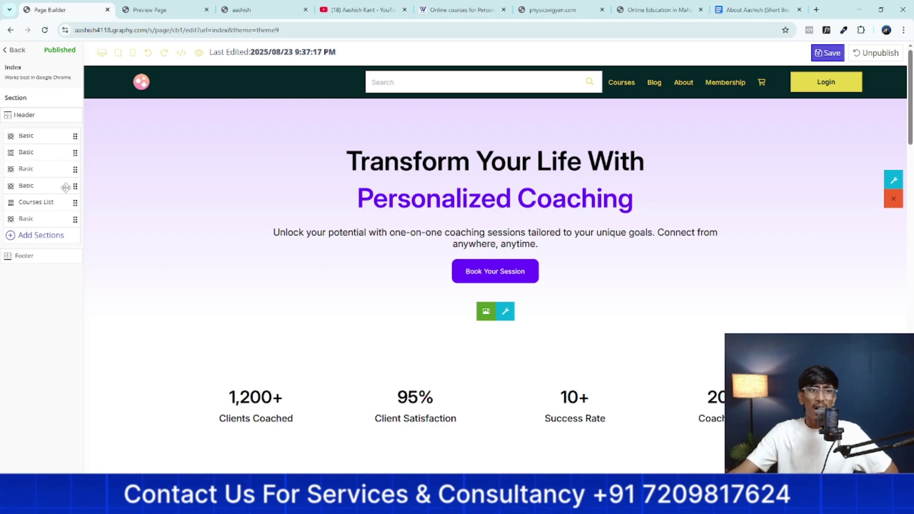
scroll(351, 259, "down", 5)
scroll(364, 251, "up", 5)
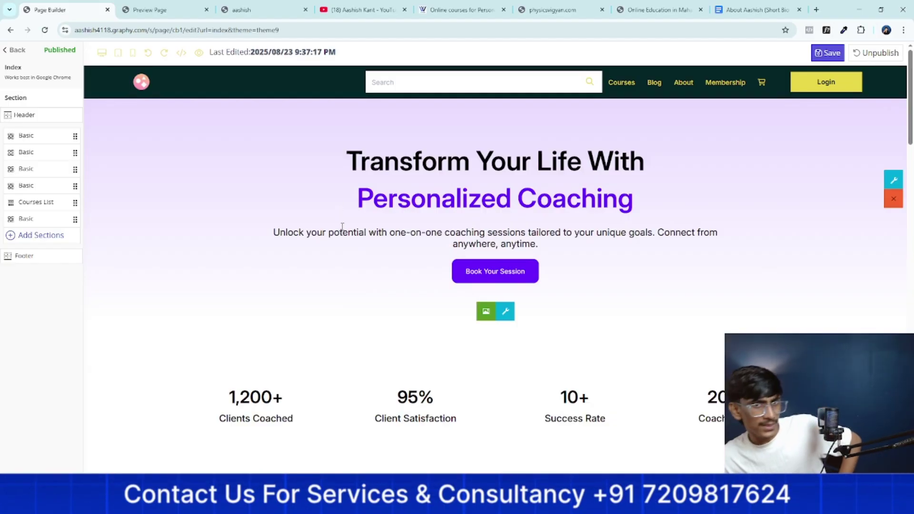
left_click(352, 161)
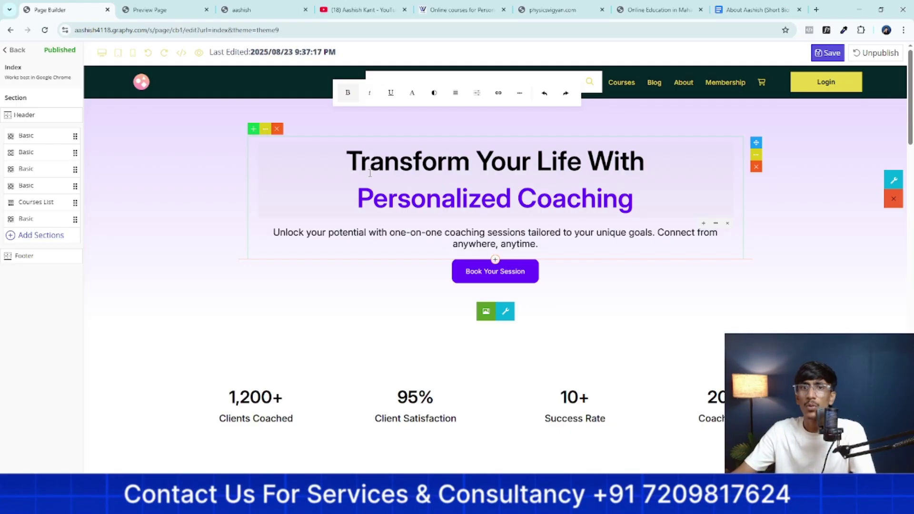
Review the WebVeda homepage, including its 'Who Is WebVeda For?' heading
left_click(415, 11)
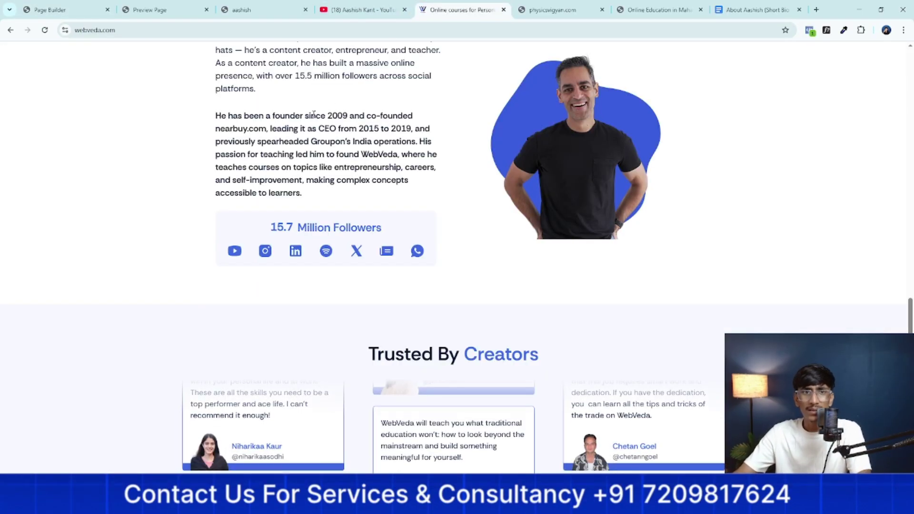
scroll(309, 119, "up", 10)
scroll(310, 120, "up", 10)
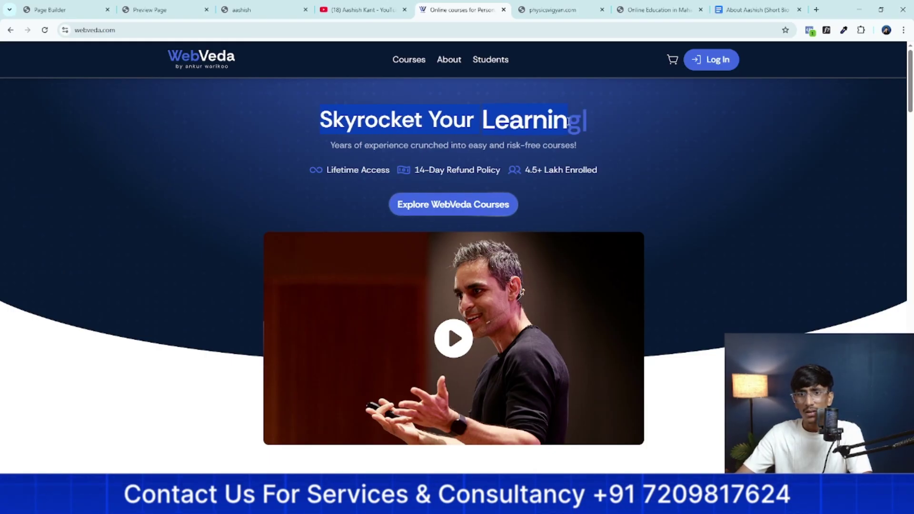
right_click(568, 122)
left_click(333, 180)
scroll(330, 180, "down", 5)
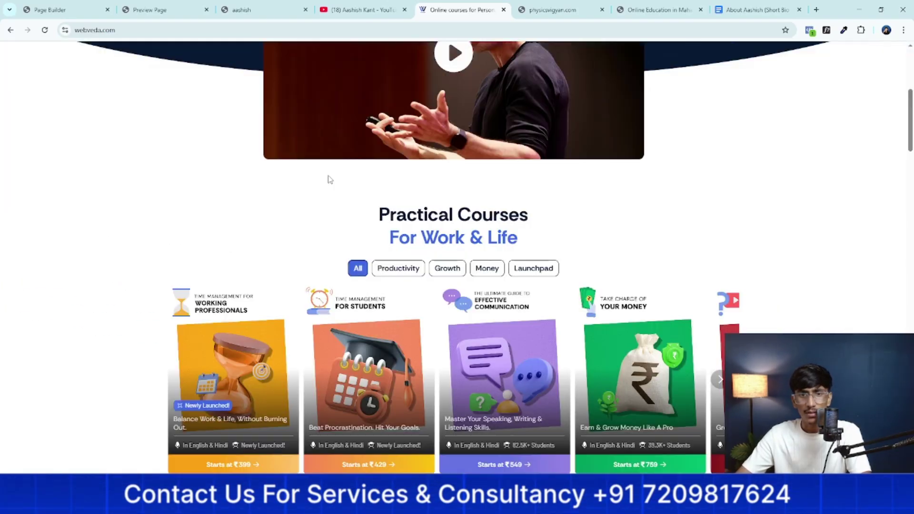
scroll(330, 179, "down", 12)
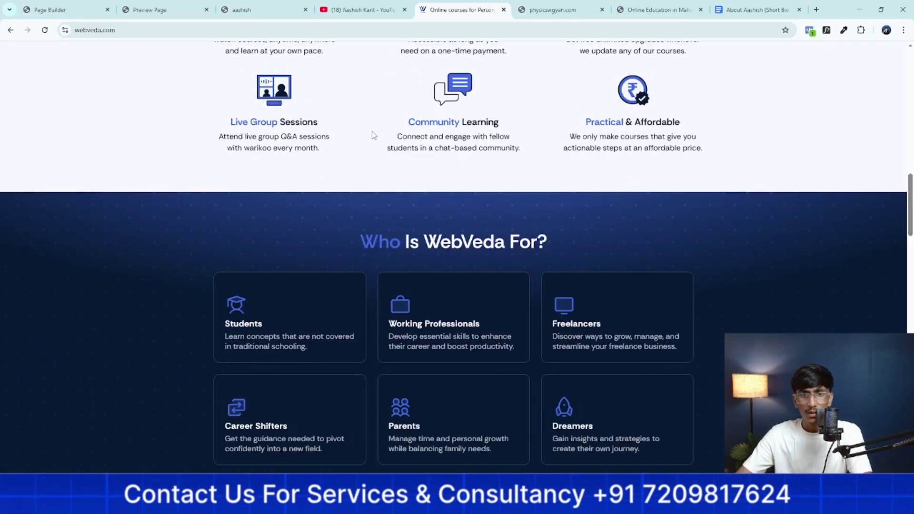
left_click_drag(356, 243, 534, 241)
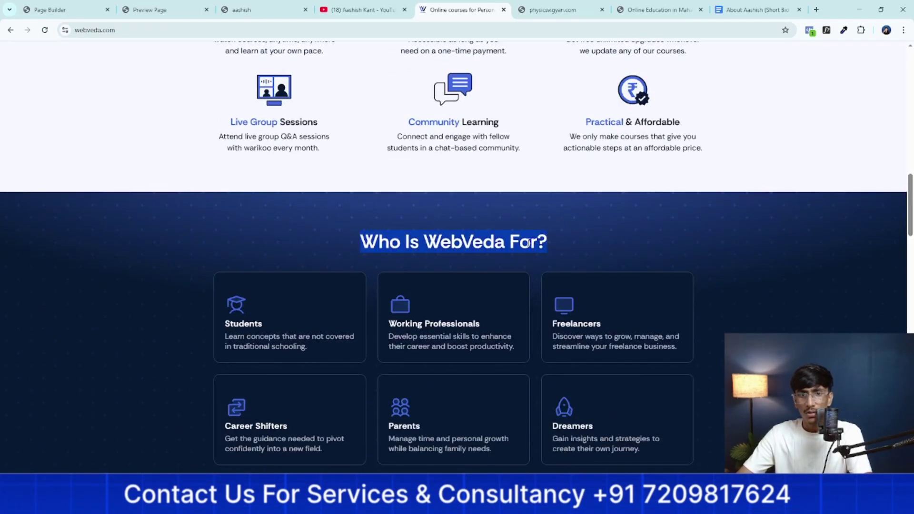
left_click(527, 243)
scroll(372, 85, "down", 10)
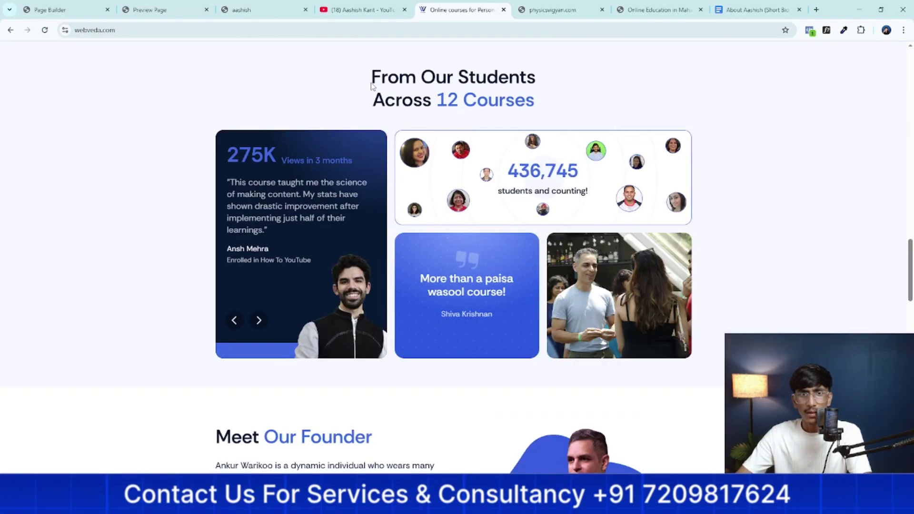
scroll(372, 85, "down", 5)
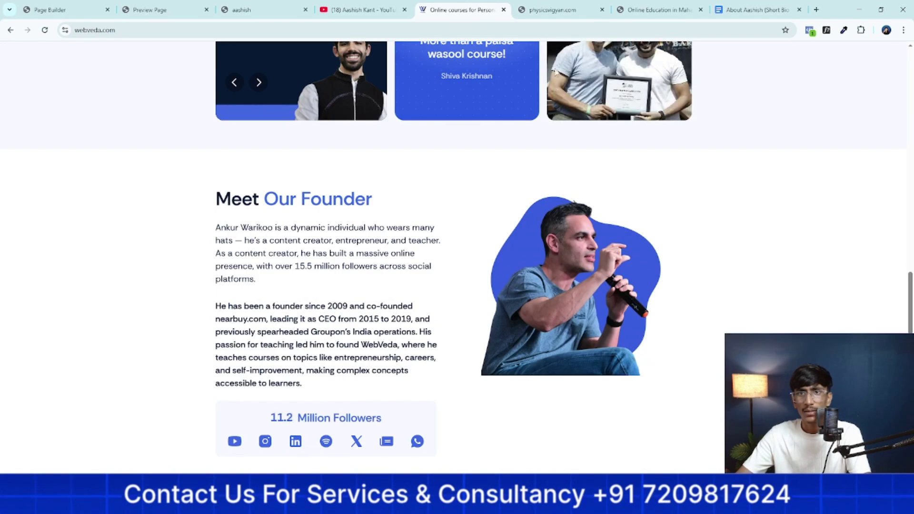
Select the Physics Vigyan hero heading, then return to the Page Builder
key("ctrl+Tab")
scroll(373, 83, "up", 15)
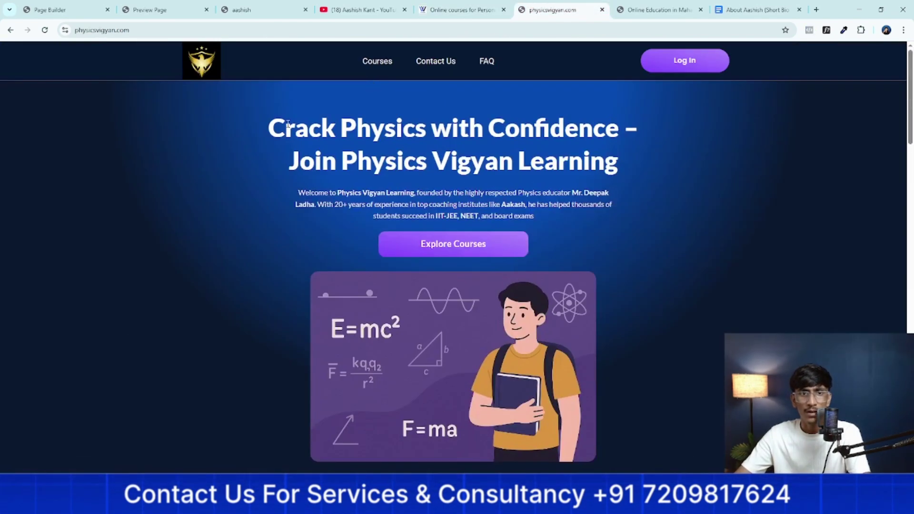
left_click_drag(274, 117, 615, 166)
right_click(616, 166)
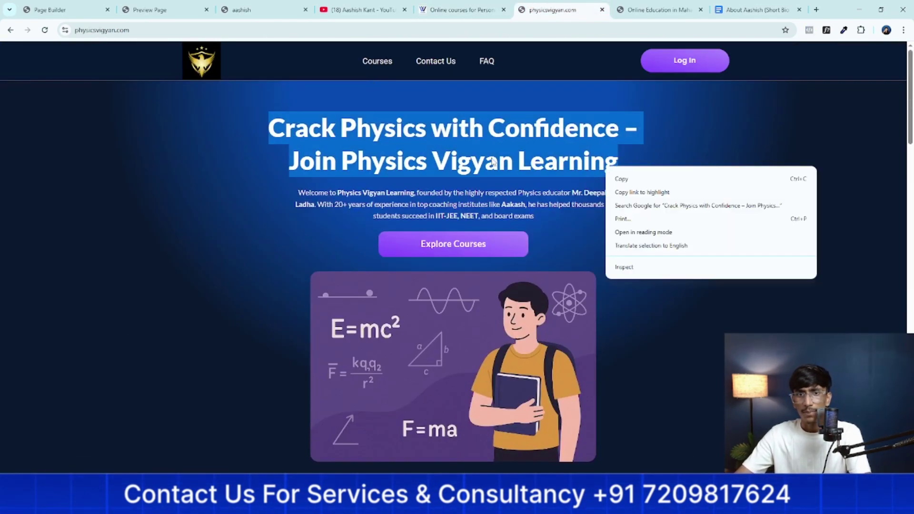
left_click(262, 119)
left_click_drag(263, 119, 635, 128)
right_click(608, 123)
left_click(618, 131)
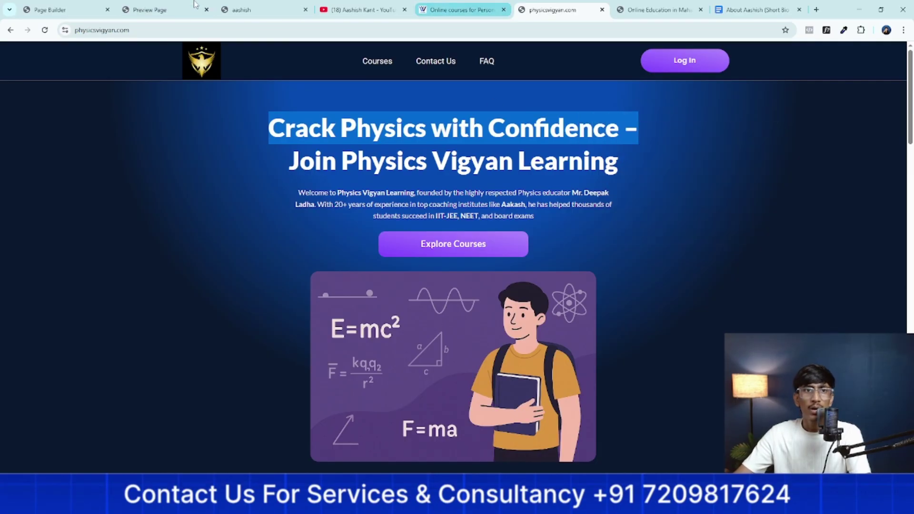
left_click(238, 10)
left_click(157, 10)
left_click(65, 5)
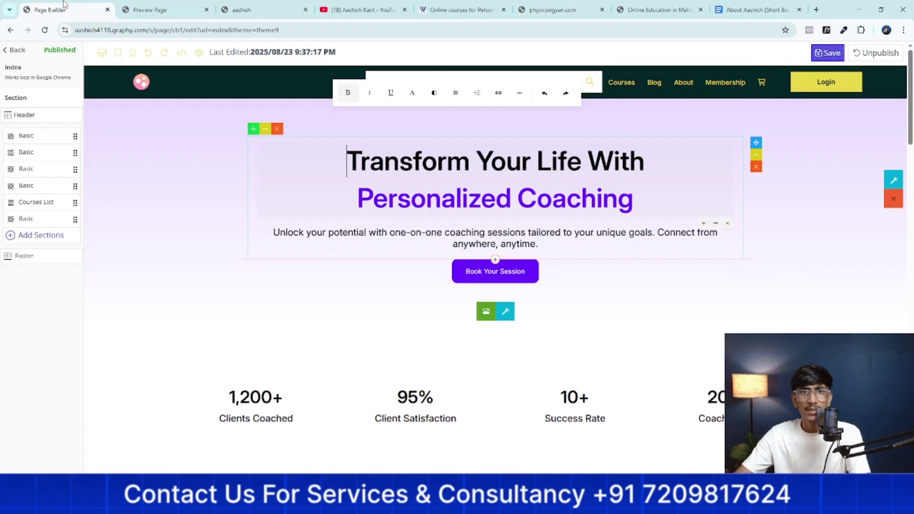
Paste 'Crack Physics with Confidence –' over the 'Transform Your Life With' heading line
left_click_drag(63, 2, 461, 7)
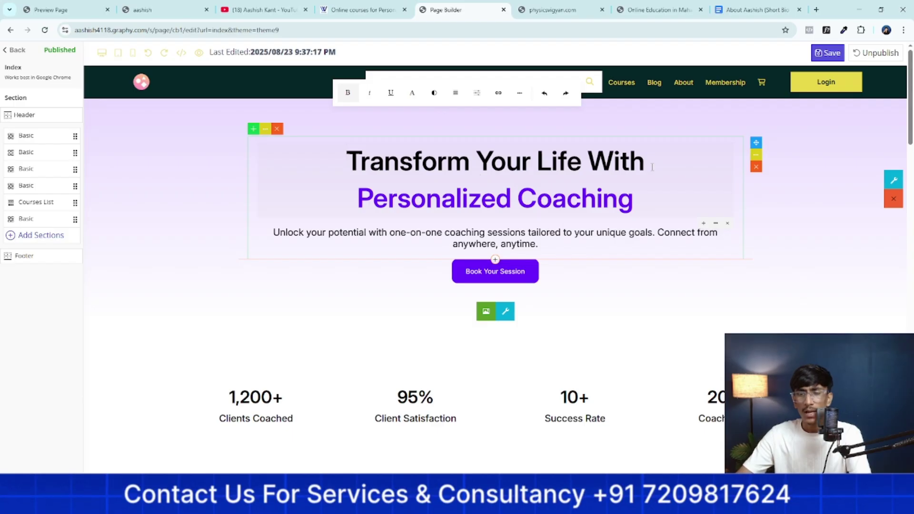
left_click_drag(646, 162, 370, 165)
right_click(381, 167)
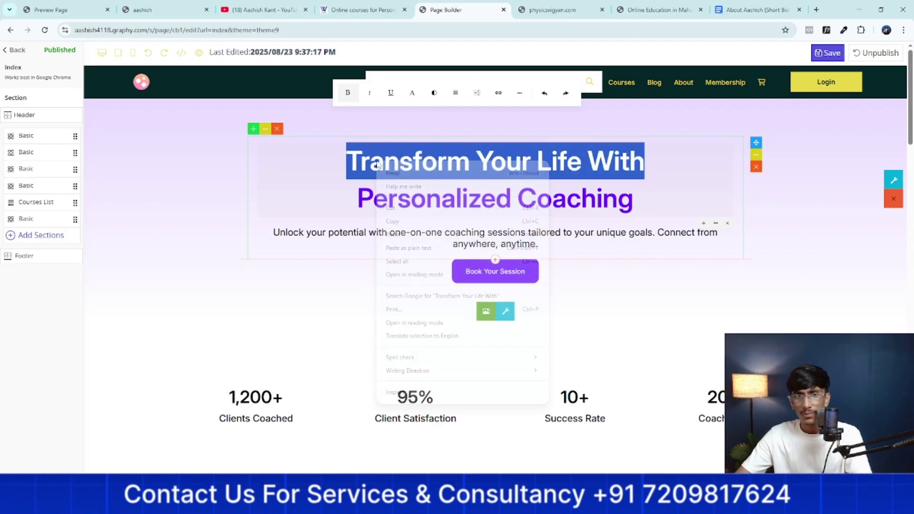
left_click(408, 228)
left_click(416, 235)
key("ctrl+v")
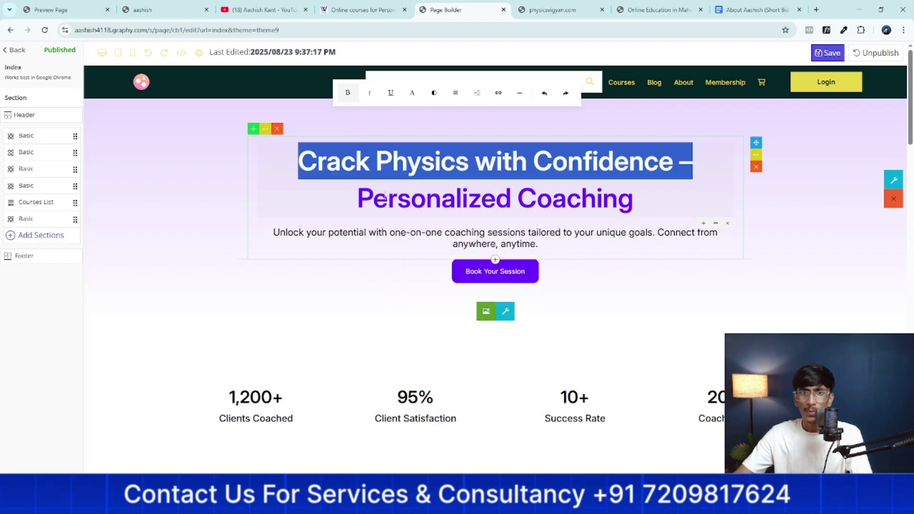
left_click(352, 153)
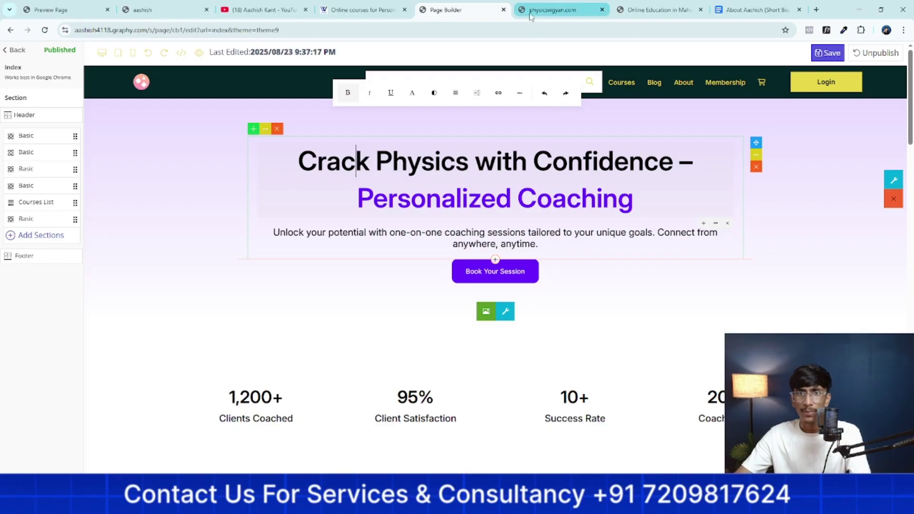
Copy the 'Join Physics Vigyan Learning' heading from the physicsvigyan.com site
left_click(555, 9)
left_click_drag(276, 161, 652, 183)
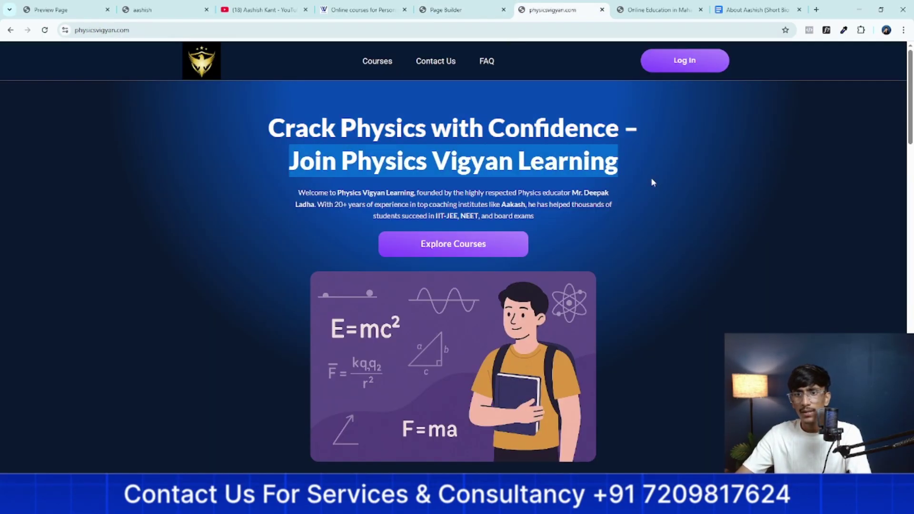
right_click(548, 151)
left_click(569, 163)
left_click(453, 9)
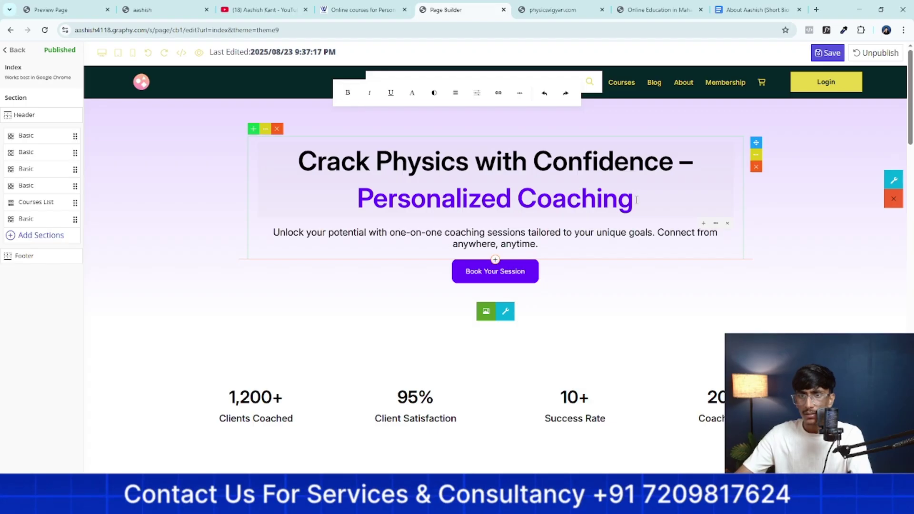
Replace 'Personalized Coaching' with 'Join Physics Vigyan Learning', undoing a stray line break first
left_click(536, 203)
key("Return")
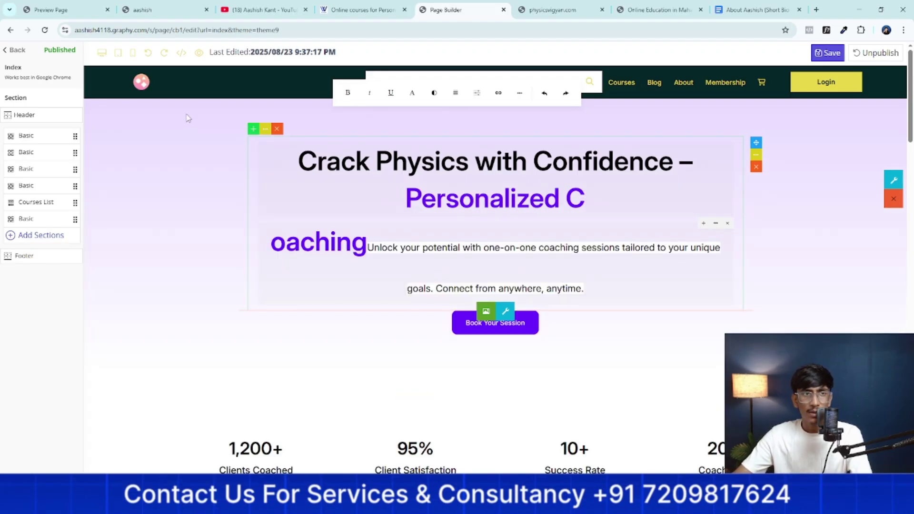
left_click(148, 54)
left_click_drag(635, 199, 415, 195)
right_click(370, 193)
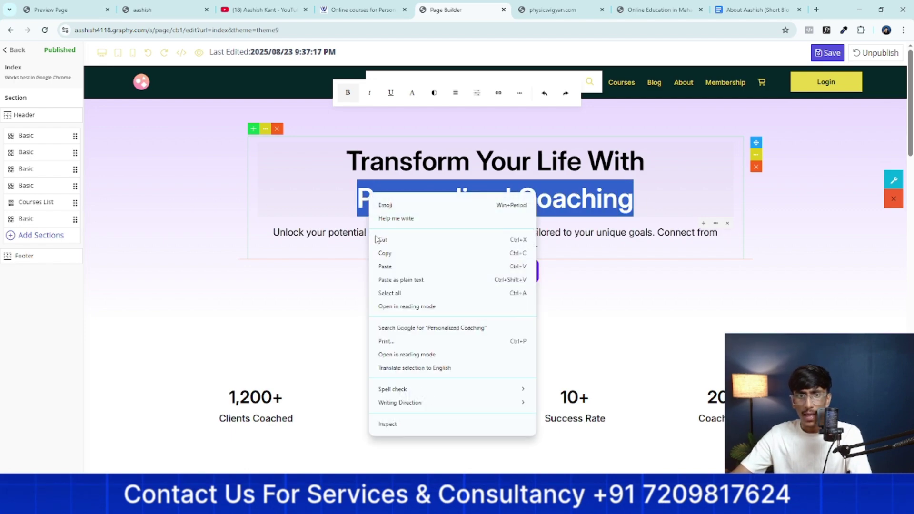
left_click(385, 265)
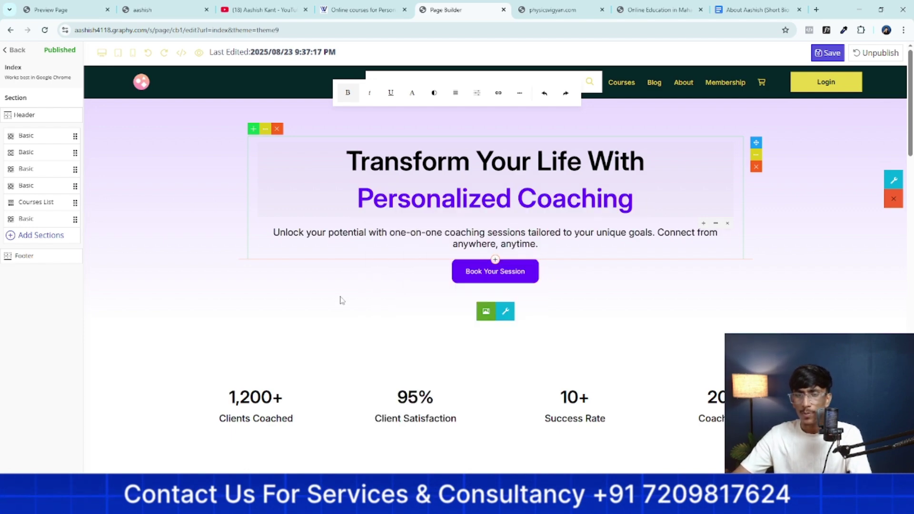
left_click(373, 287)
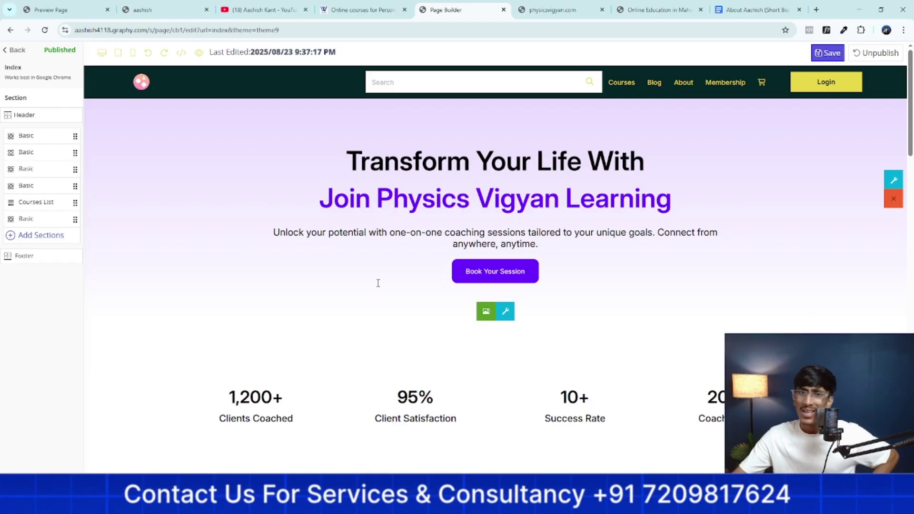
Change the first stat from 1,200+ to 1,300+ Clients Coached
scroll(594, 327, "down", 4)
scroll(266, 386, "up", 3)
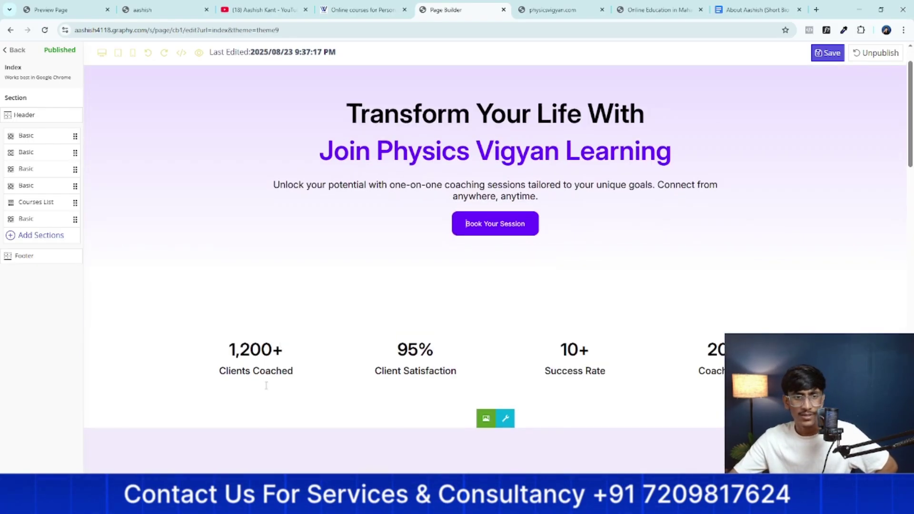
left_click(286, 350)
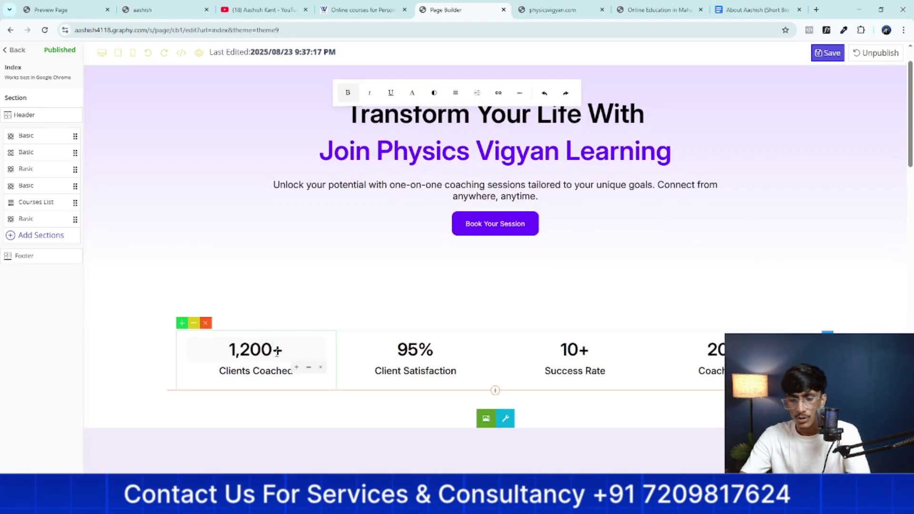
type("300")
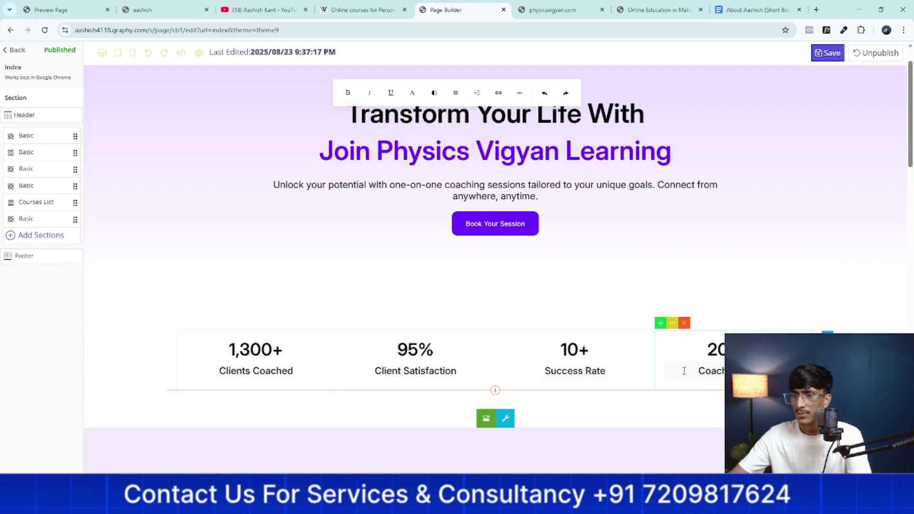
Open the embedded video's link settings and copy the Part 3 video's YouTube share link
scroll(595, 314, "up", 1)
scroll(595, 314, "down", 7)
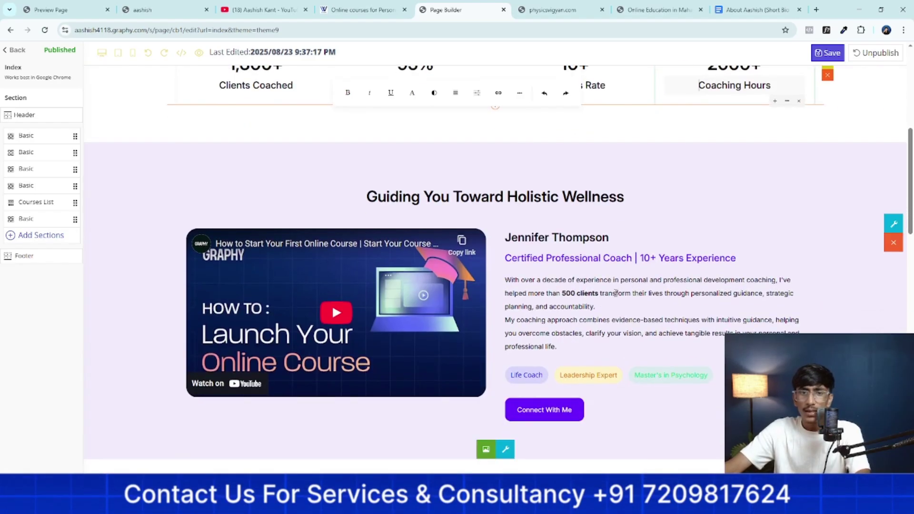
left_click(124, 321)
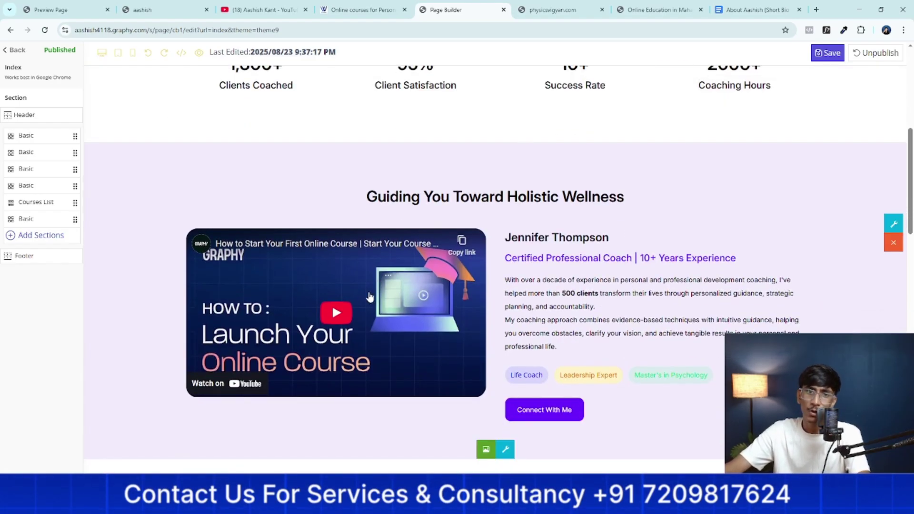
left_click(396, 278)
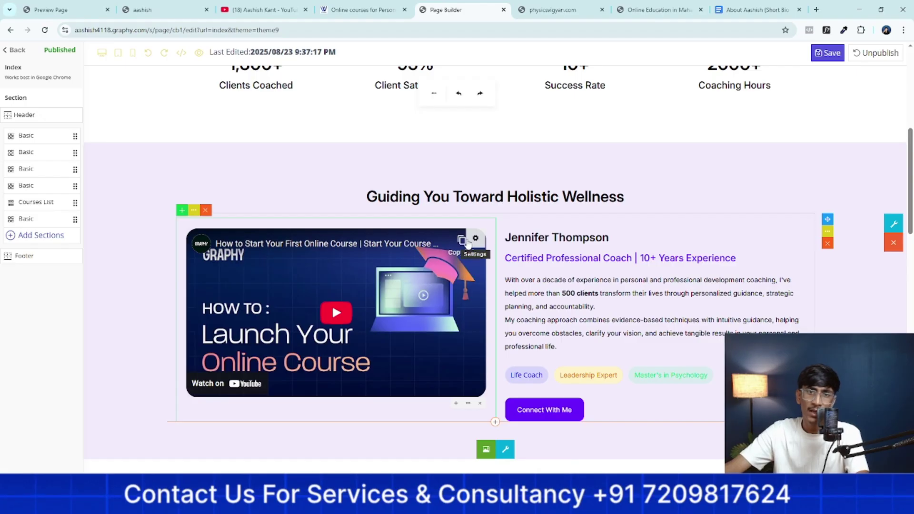
left_click(475, 243)
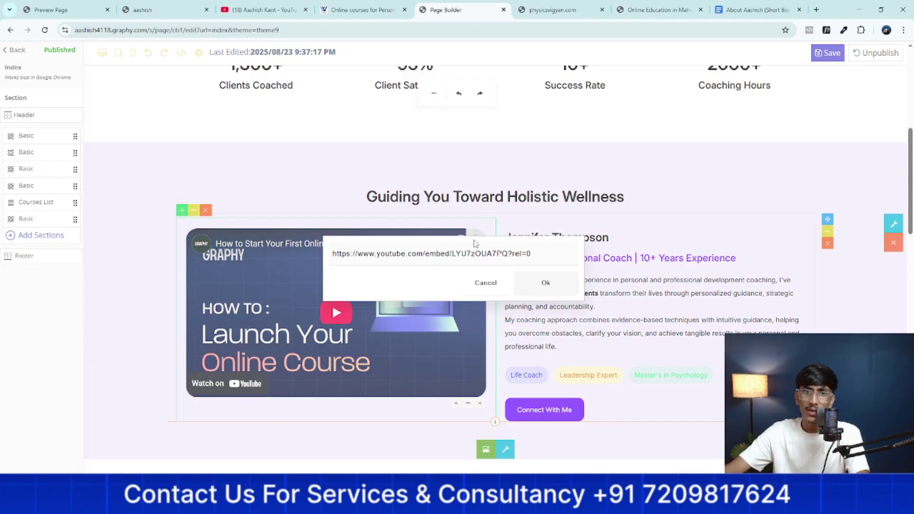
left_click(239, 6)
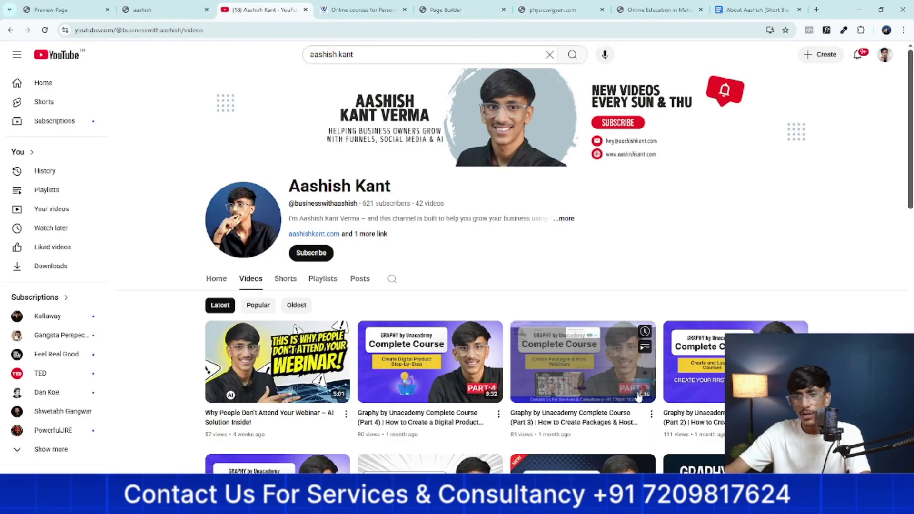
left_click(652, 415)
left_click(676, 392)
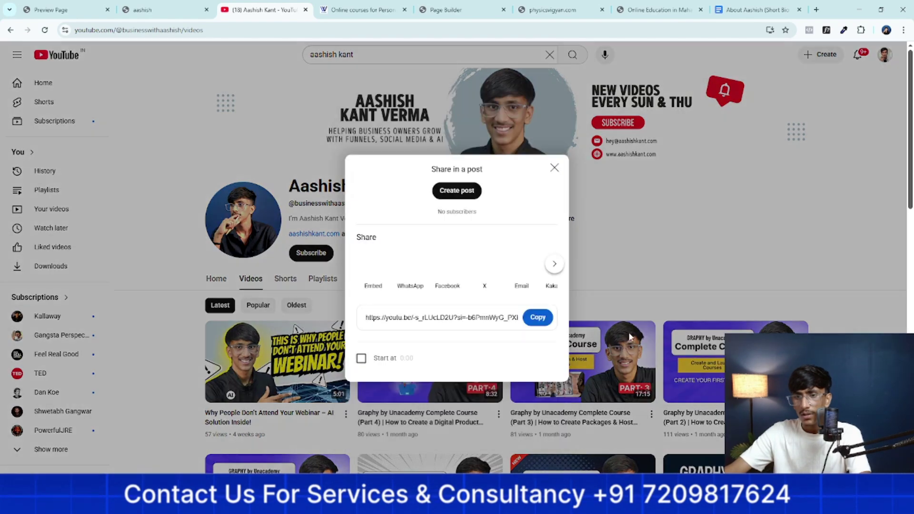
left_click(539, 320)
Replace the existing embed link with the Part 3 share link and confirm it
left_click(143, 9)
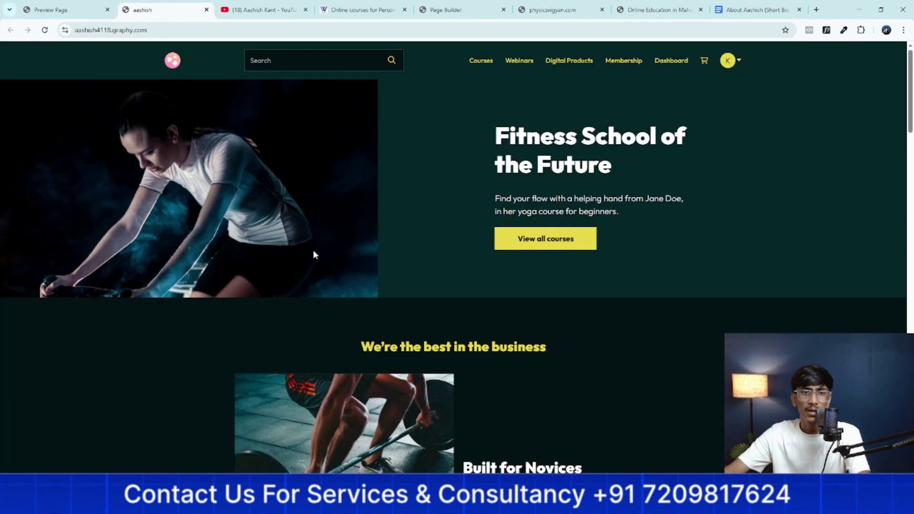
left_click(265, 10)
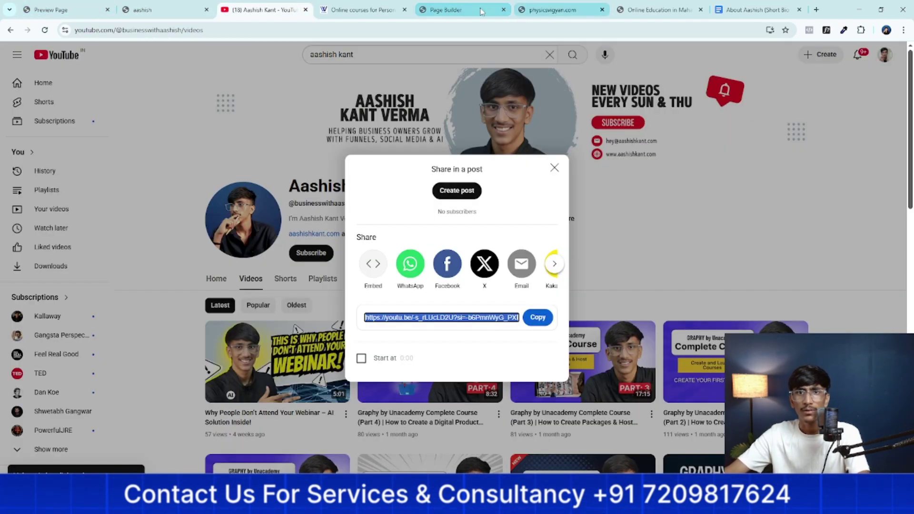
left_click(446, 9)
triple_click(390, 253)
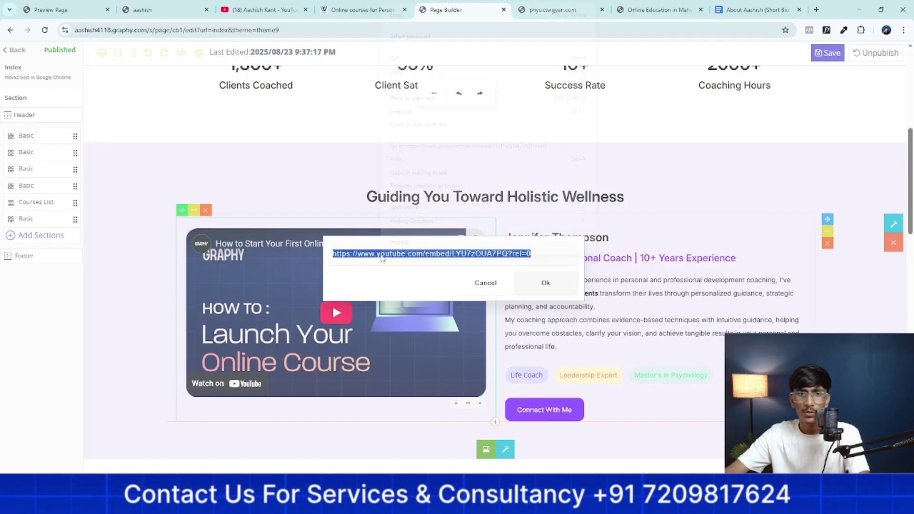
right_click(386, 254)
left_click(416, 86)
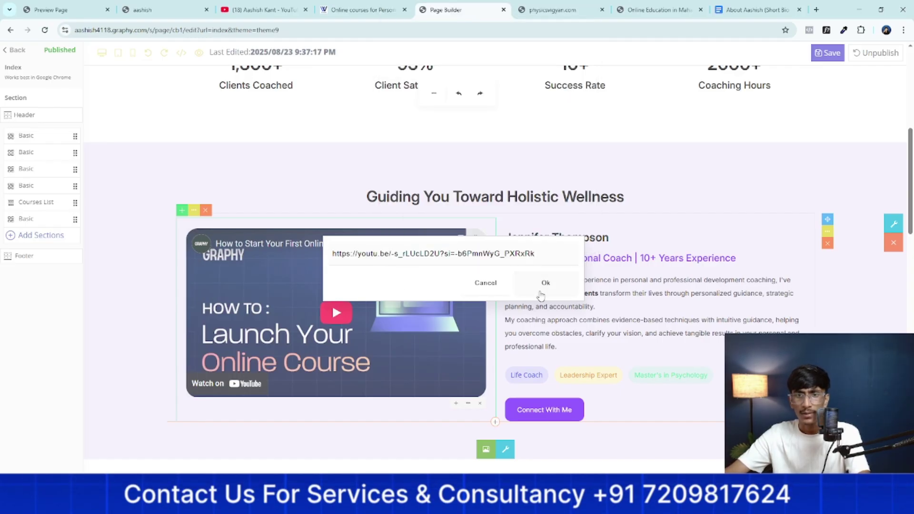
left_click(541, 288)
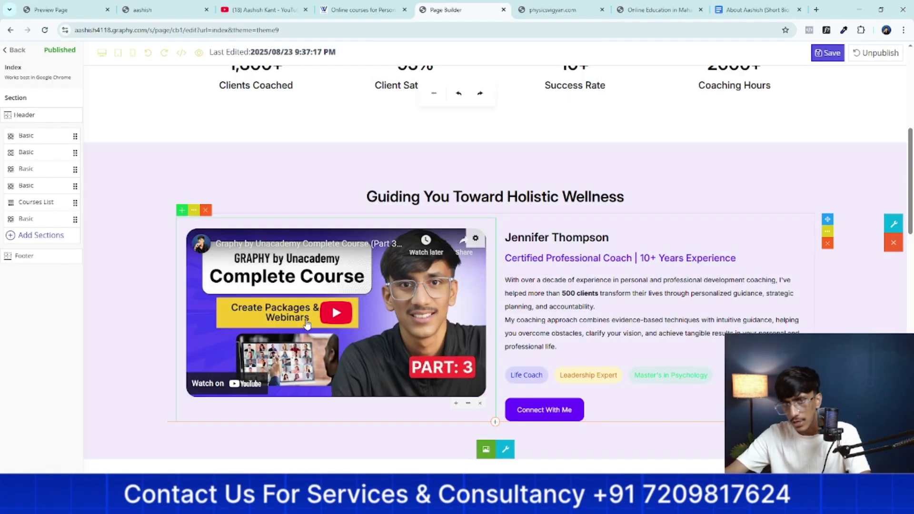
scroll(307, 324, "down", 11)
Swap the Enhanced Relationships card's person icon for the filled check-square icon
scroll(268, 237, "up", 4)
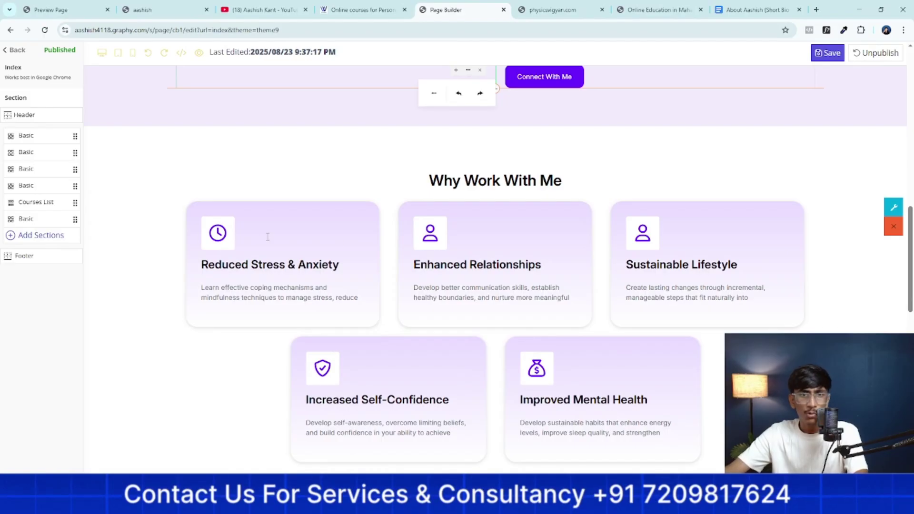
left_click(646, 242)
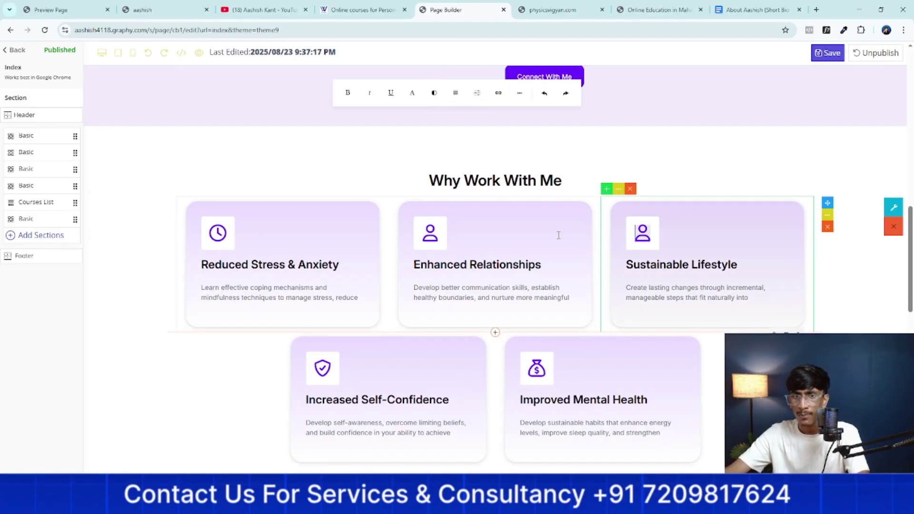
left_click(430, 240)
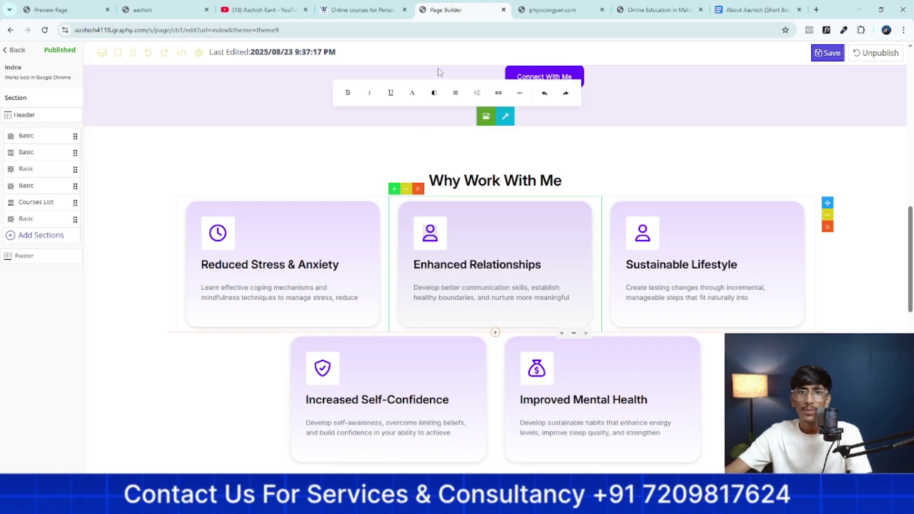
left_click(512, 100)
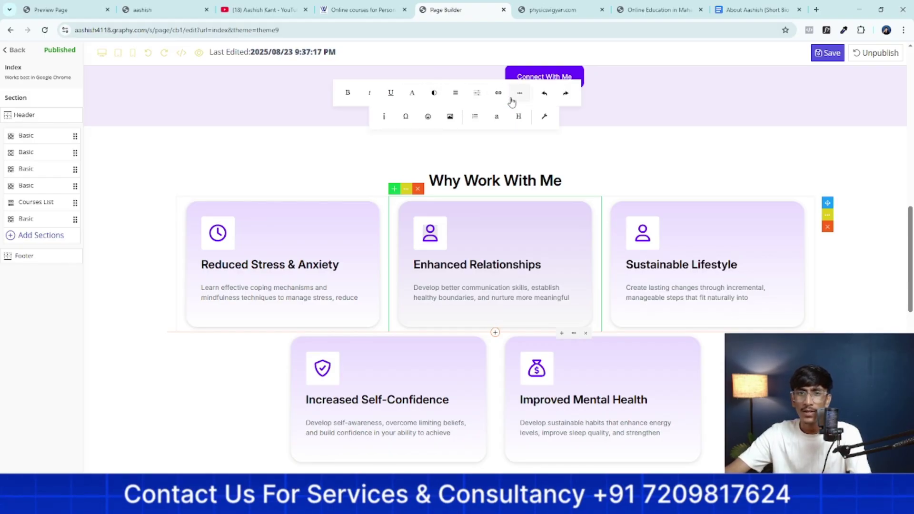
left_click(428, 118)
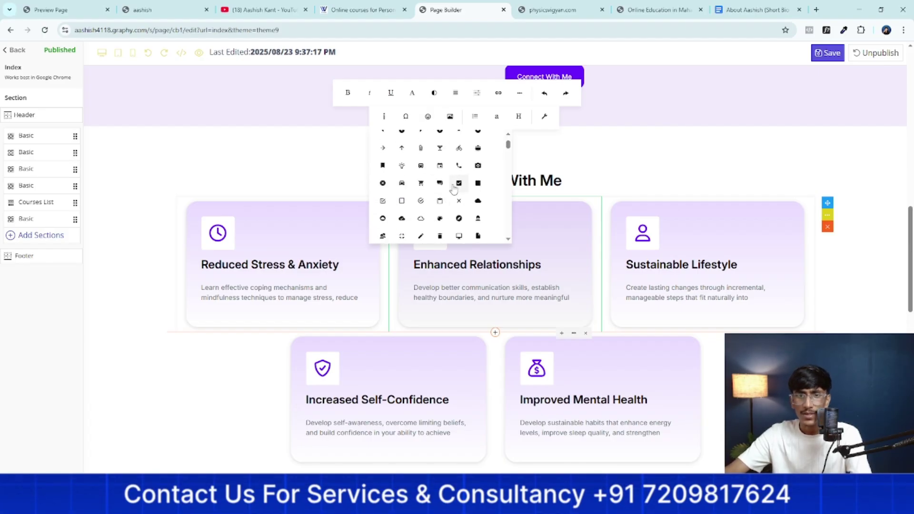
left_click(459, 183)
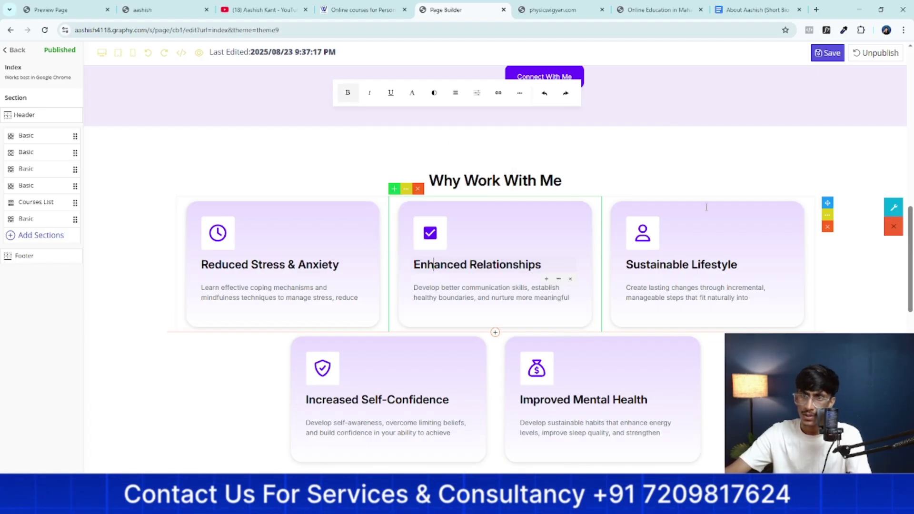
Replace the first testimonial's gym picture with the downloaded night concert photo
scroll(657, 265, "down", 15)
scroll(650, 267, "up", 5)
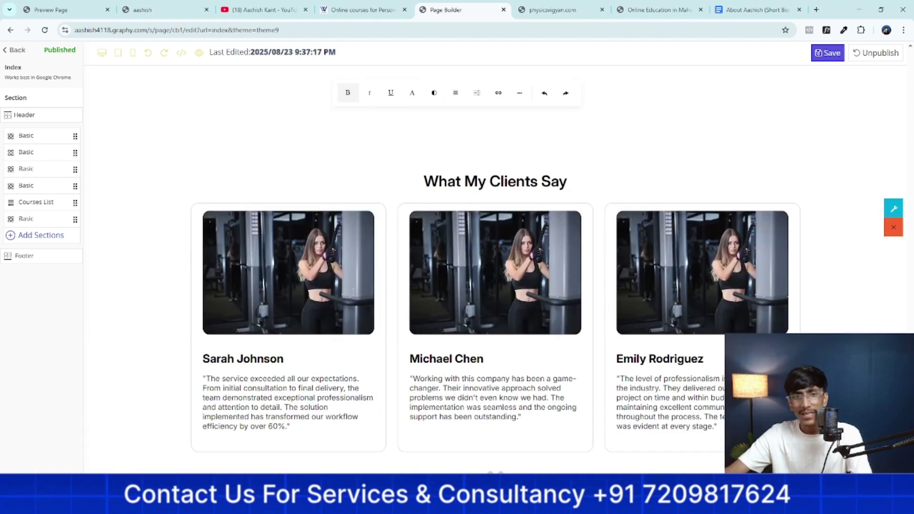
left_click(267, 268)
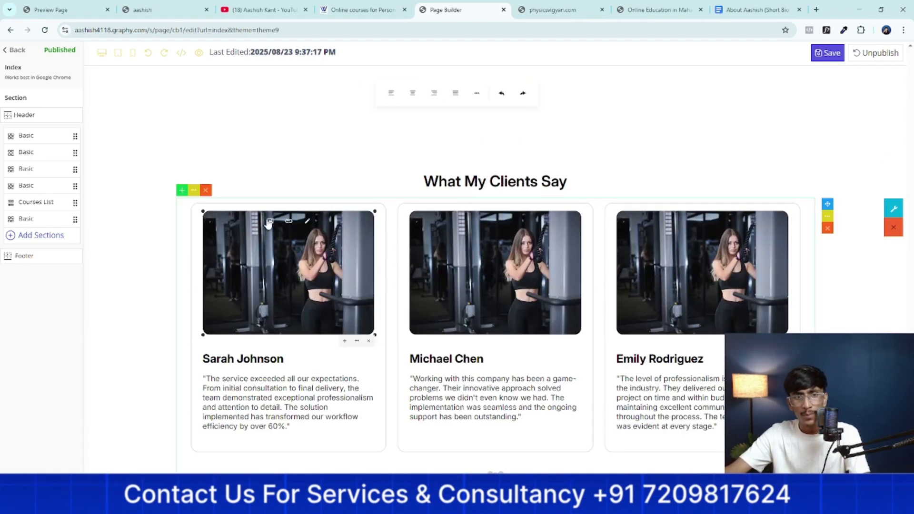
left_click(269, 222)
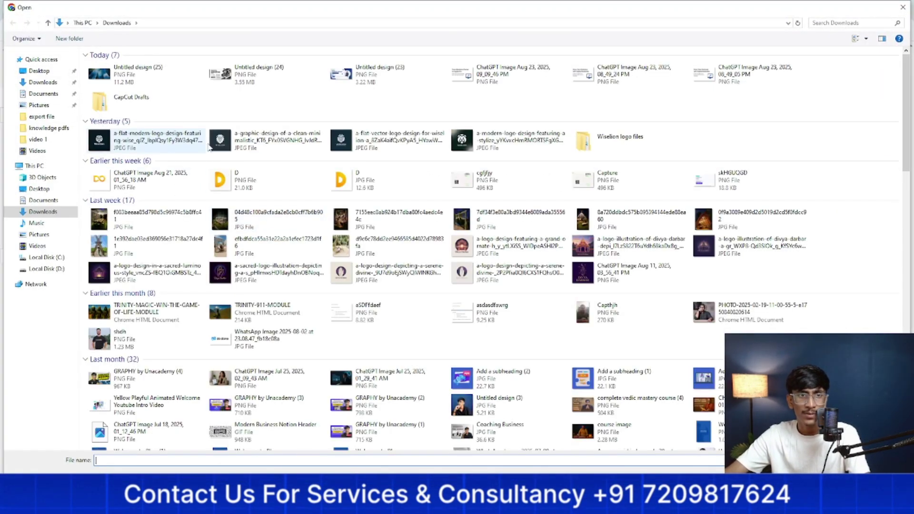
left_click(220, 226)
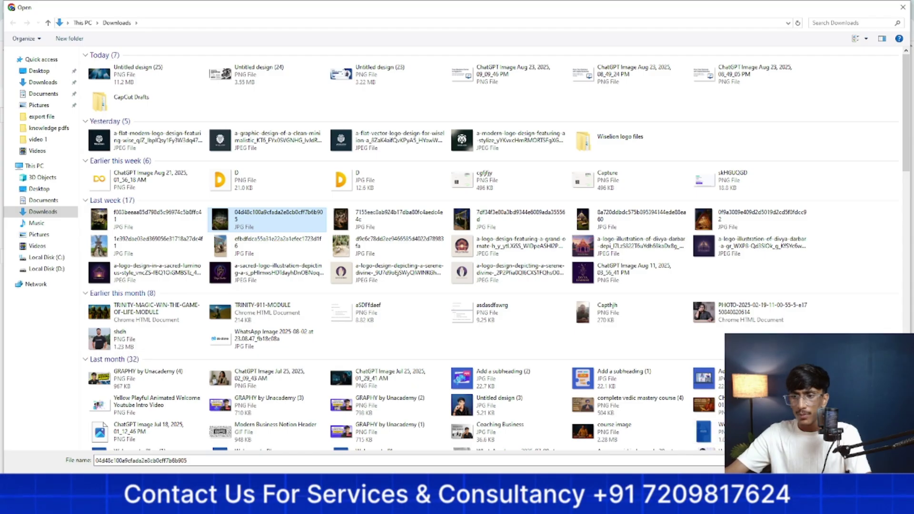
double_click(220, 226)
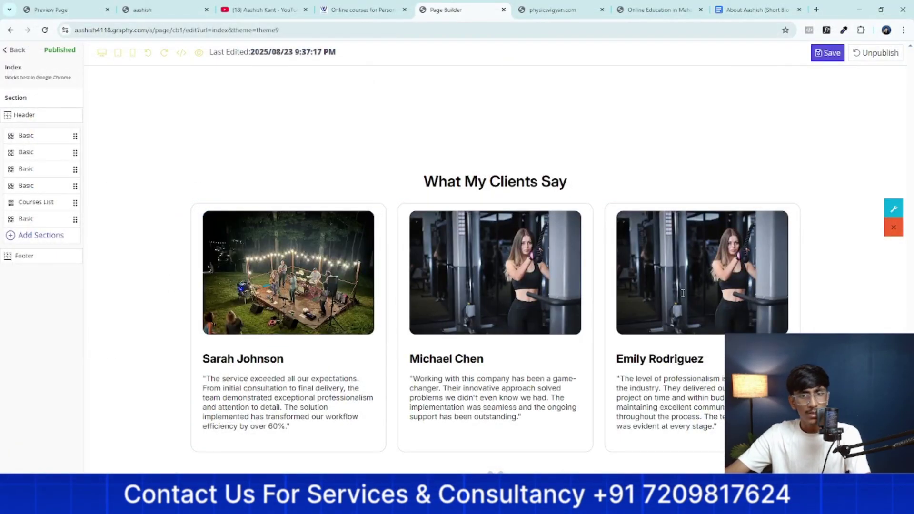
scroll(683, 293, "down", 5)
scroll(727, 298, "up", 15)
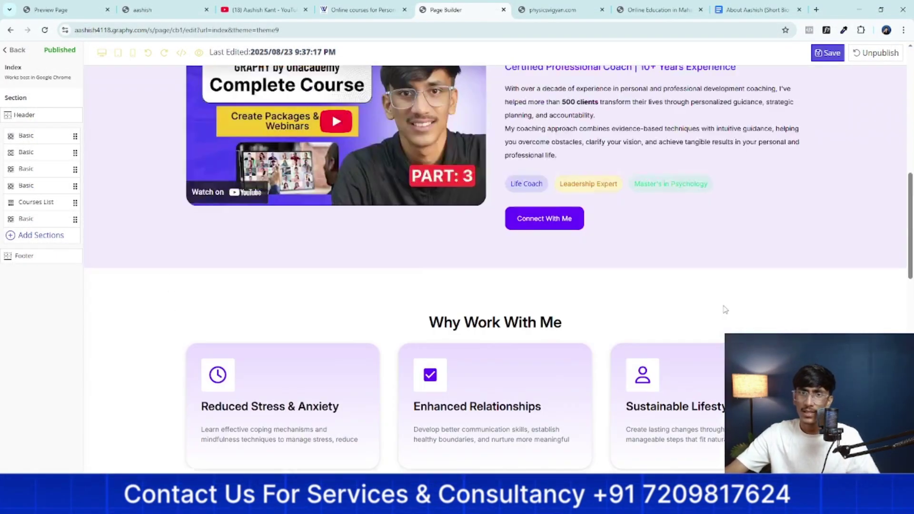
scroll(725, 309, "up", 10)
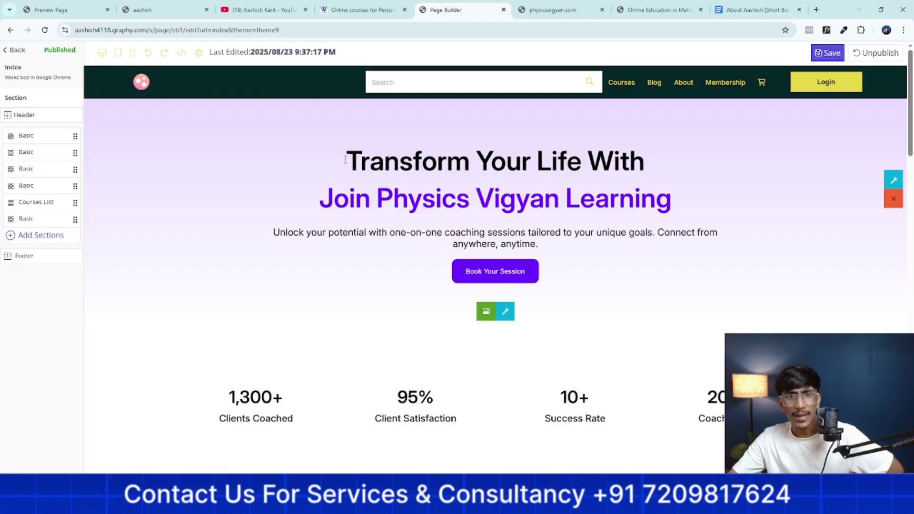
Colour the 'Transform Your Life With' line bright blue using the custom colour chooser
left_click_drag(347, 161, 642, 162)
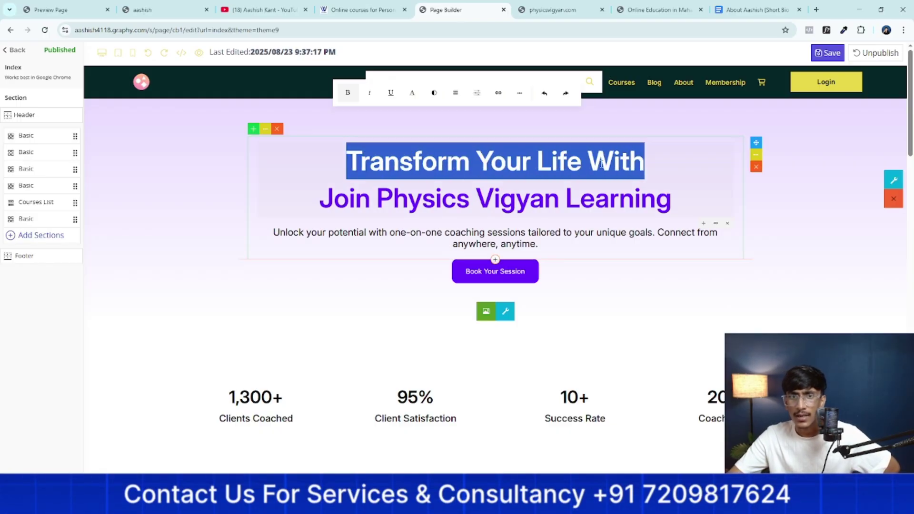
left_click(435, 94)
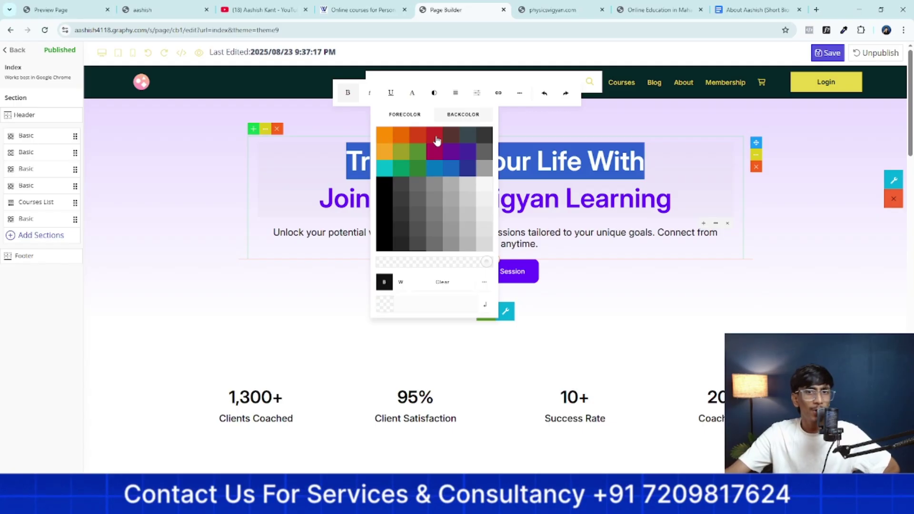
left_click(466, 199)
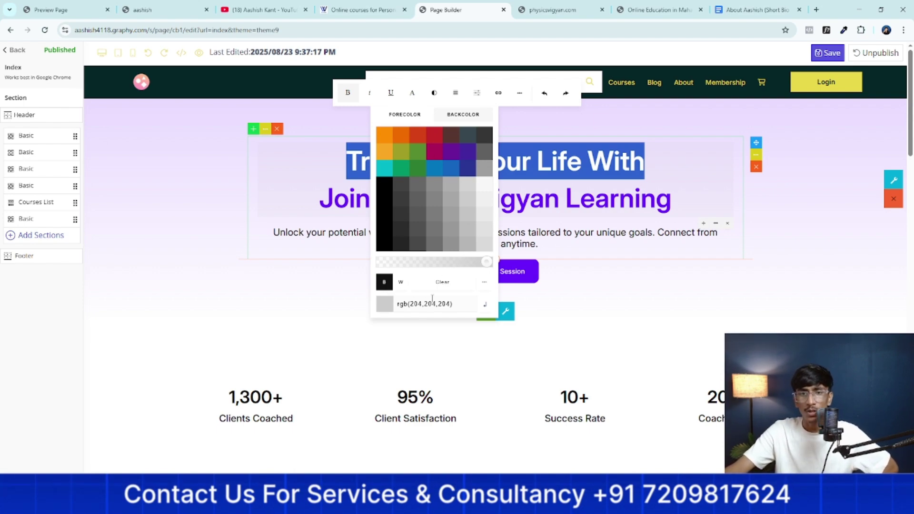
left_click(485, 285)
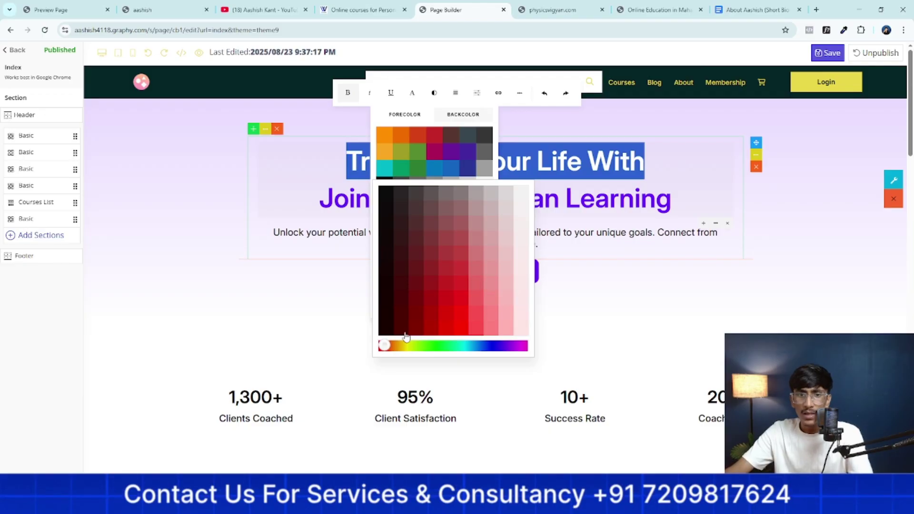
left_click_drag(384, 346, 463, 348)
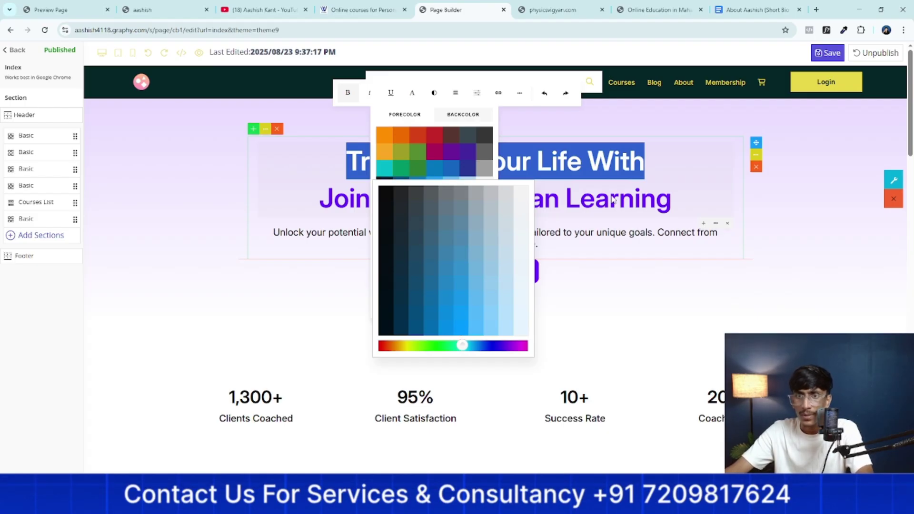
left_click(662, 167)
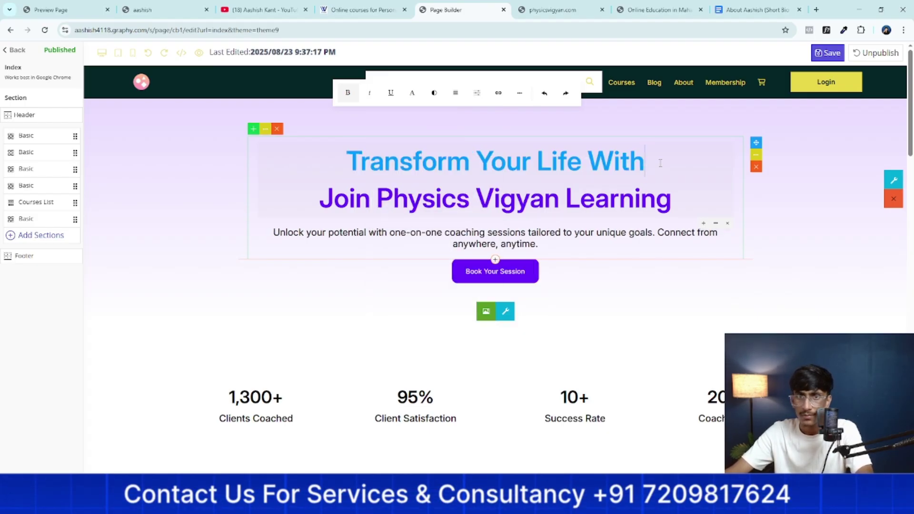
Make the heading italic, briefly trying bold and underline along the way
left_click_drag(661, 163, 355, 164)
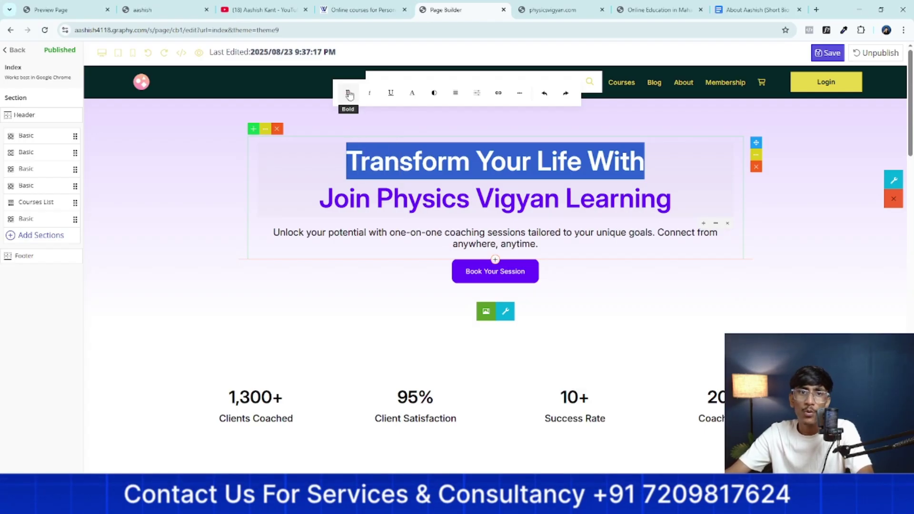
left_click(349, 94)
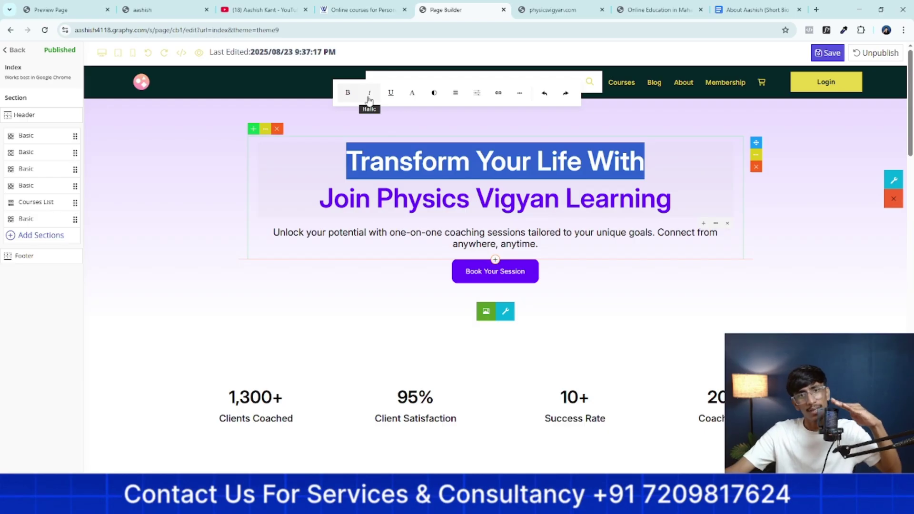
key("ctrl+i")
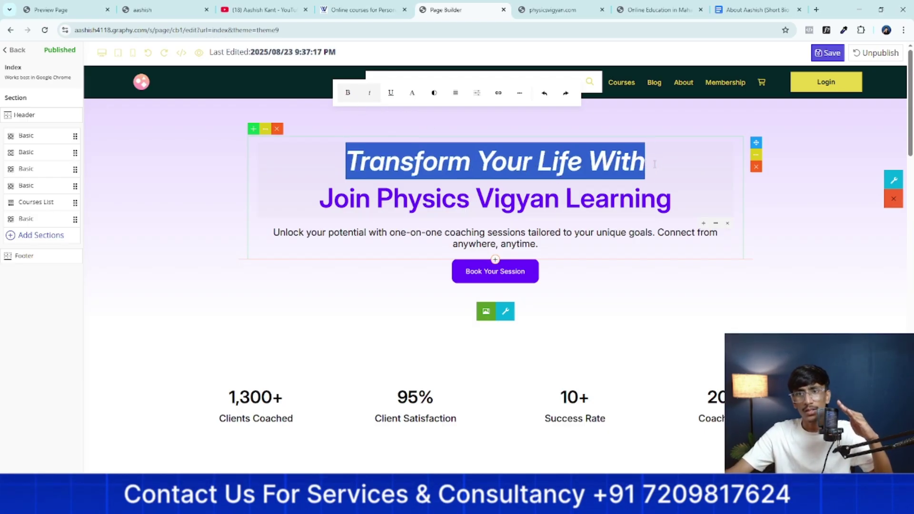
left_click_drag(655, 164, 349, 171)
left_click(389, 94)
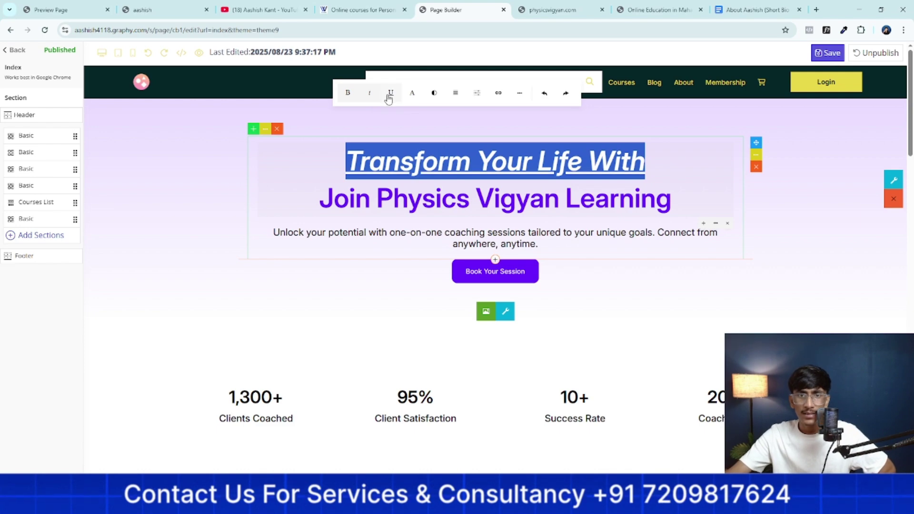
left_click(390, 94)
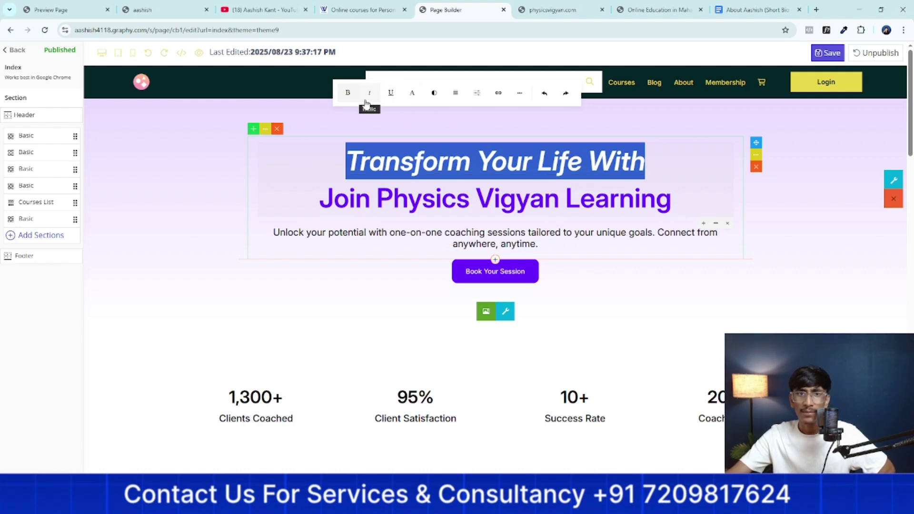
Try strikethrough, superscript, subscript and uppercase on the heading, then restore title case
left_click(412, 98)
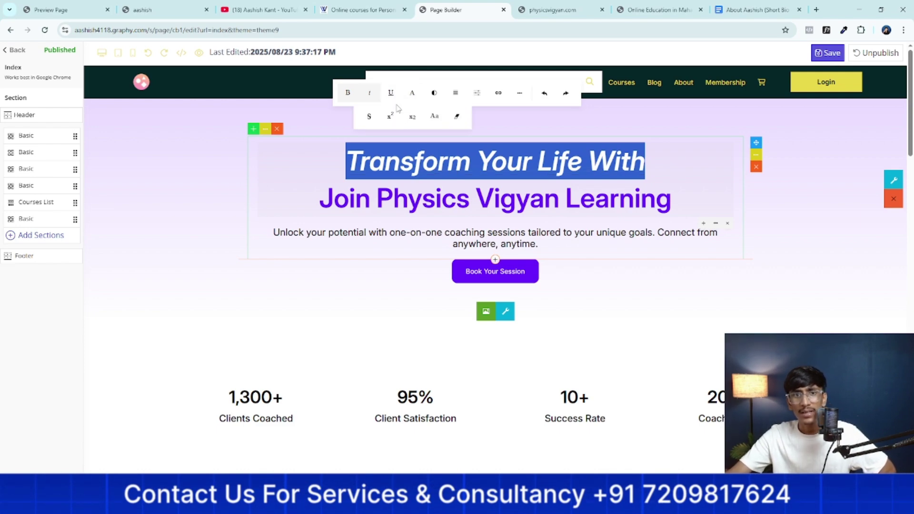
left_click(365, 119)
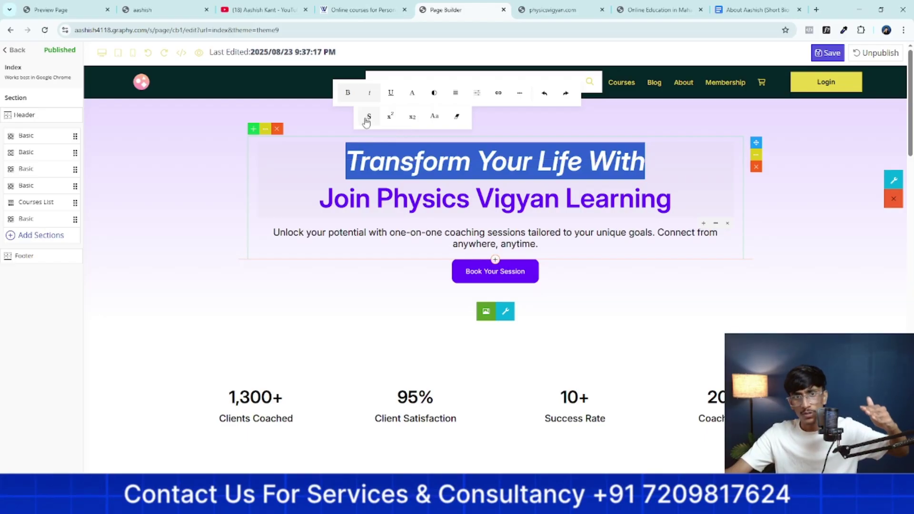
left_click(391, 119)
left_click(391, 119)
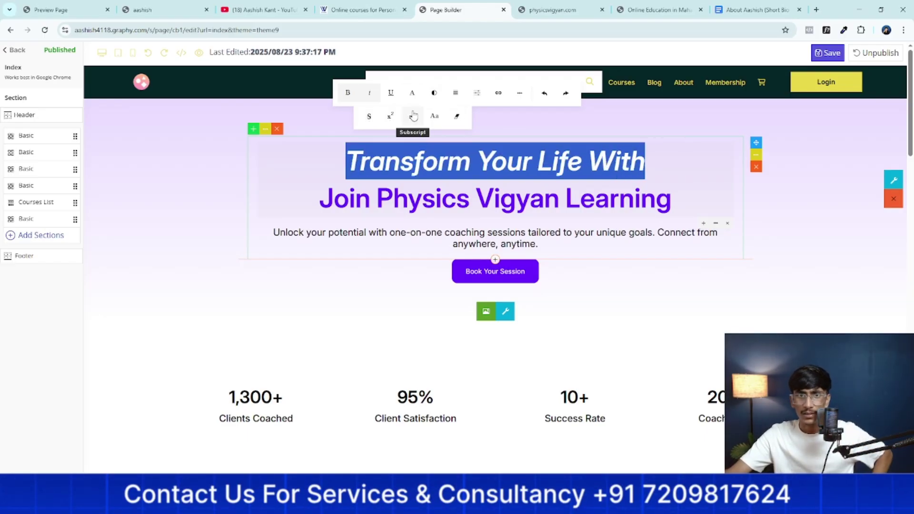
left_click(411, 117)
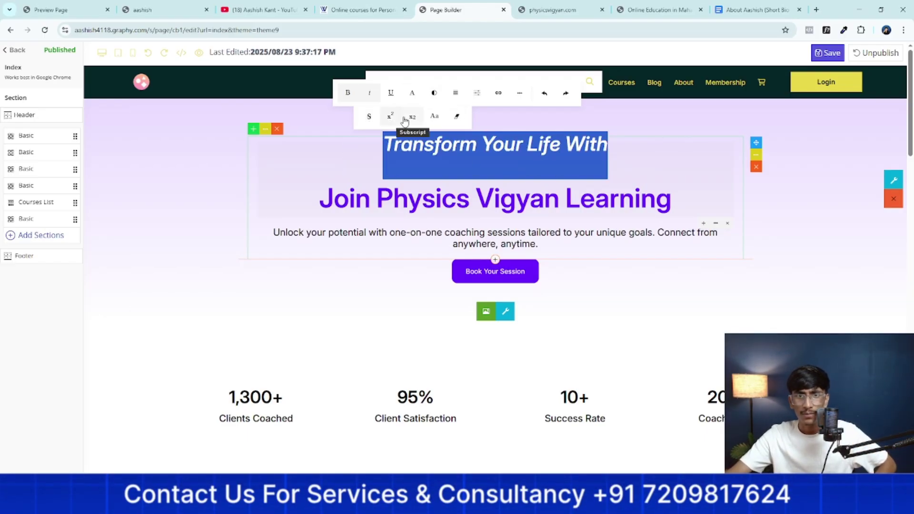
left_click(434, 118)
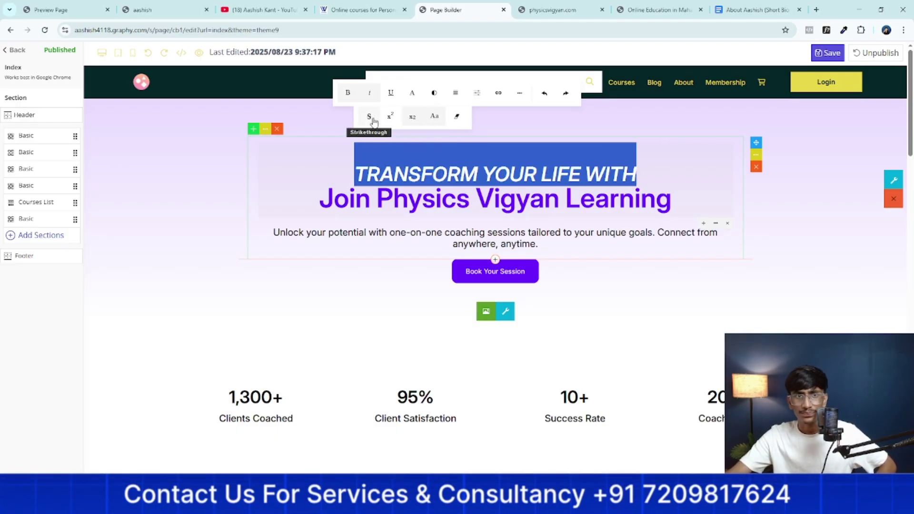
left_click(433, 118)
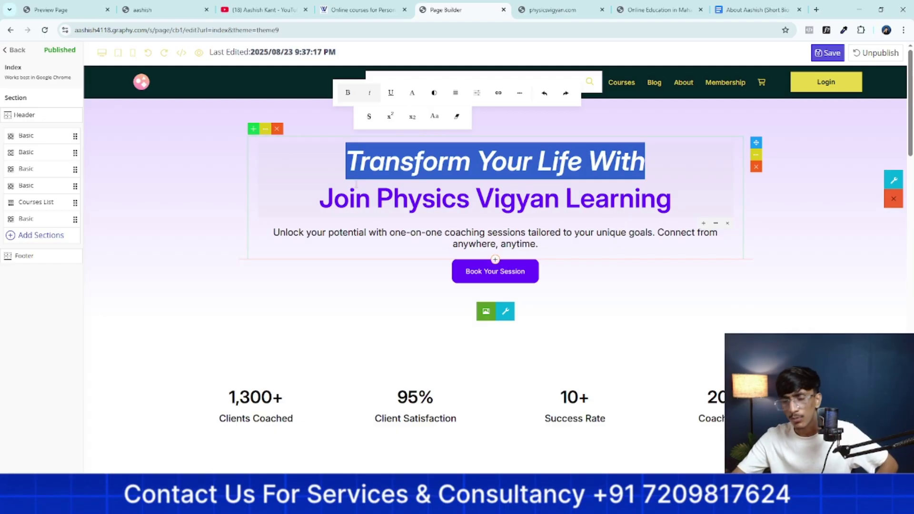
Try left, right and justified alignments on the heading, returning it to centre
left_click(433, 94)
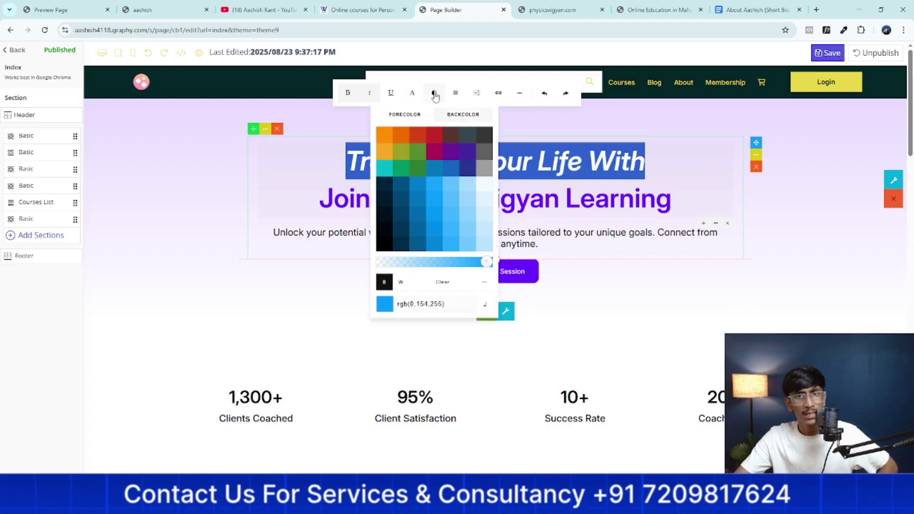
left_click(455, 93)
left_click(422, 116)
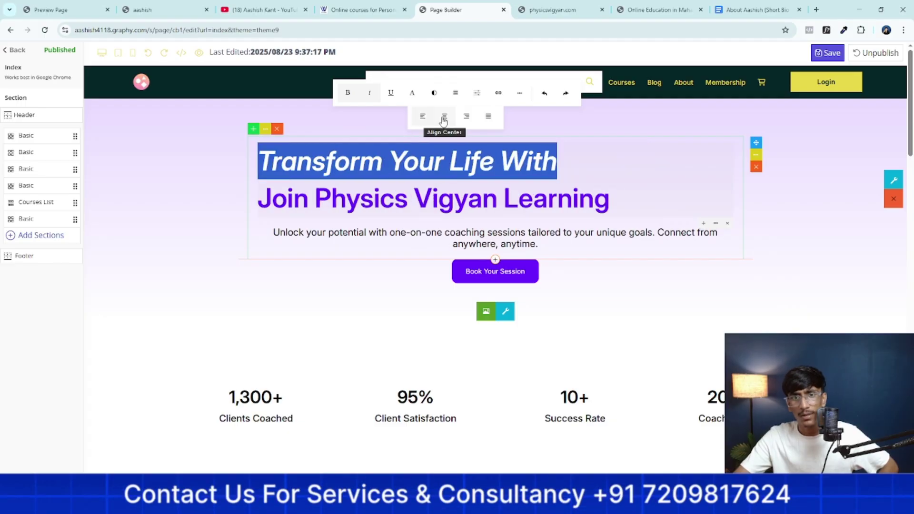
left_click(444, 117)
left_click(466, 116)
left_click(487, 116)
left_click(467, 116)
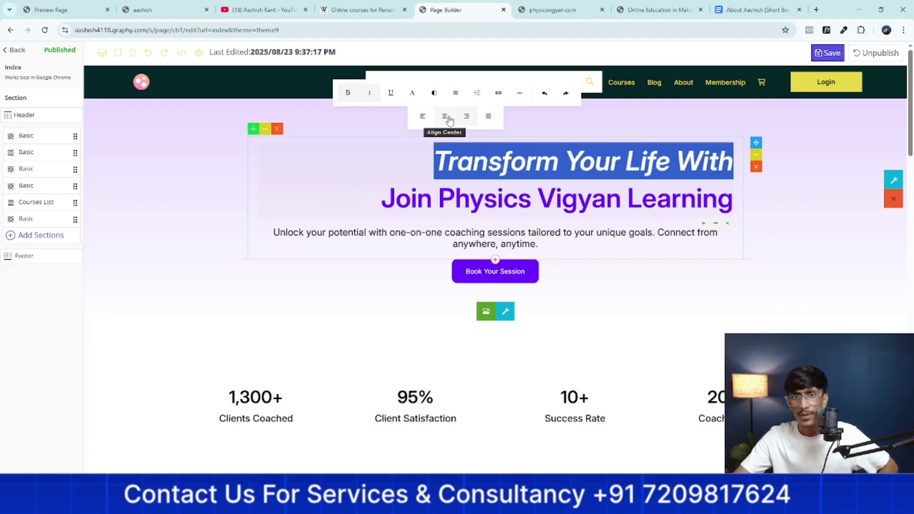
left_click(448, 118)
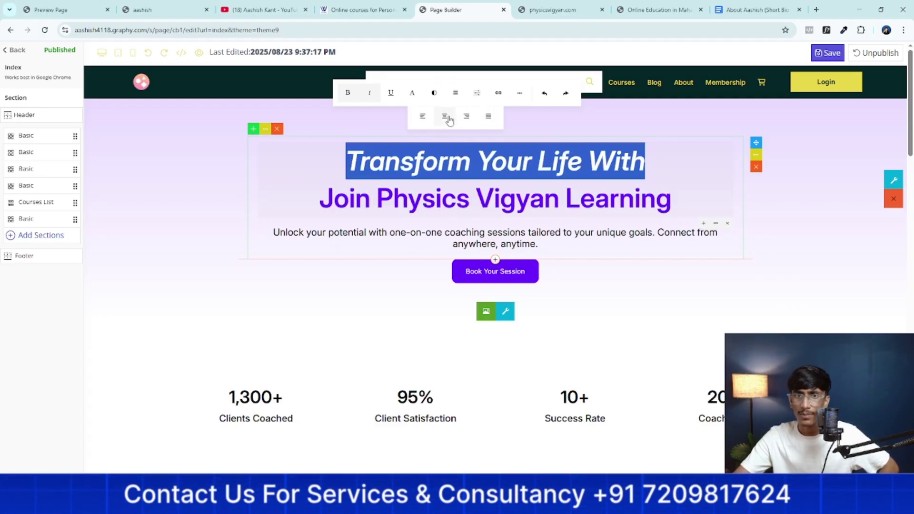
Enlarge the heading font size, stepping through 24, 28 and 32 to 48
left_click(471, 95)
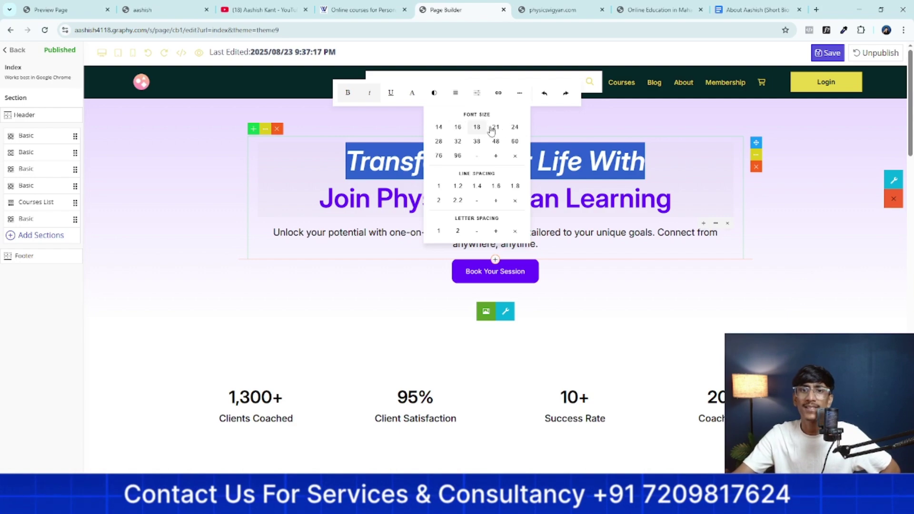
left_click(477, 95)
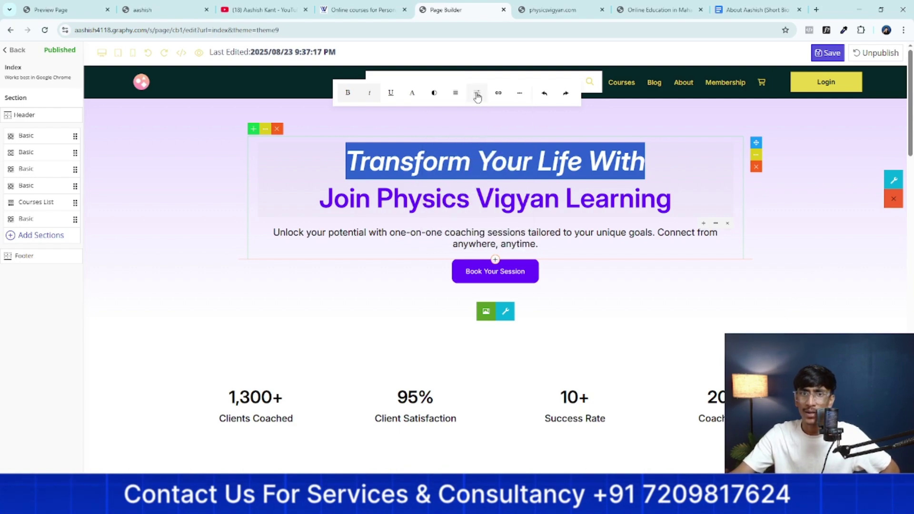
left_click(478, 96)
left_click(477, 127)
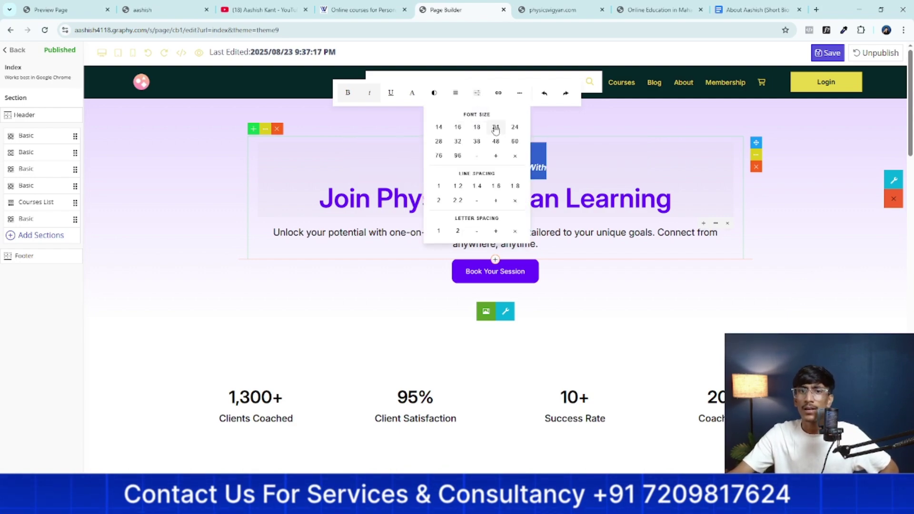
left_click(515, 127)
left_click(438, 141)
left_click(458, 142)
left_click(496, 141)
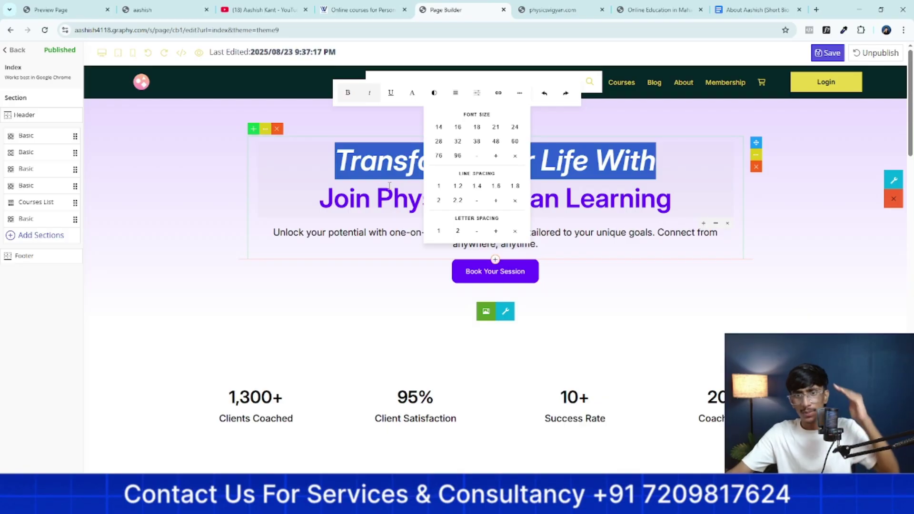
left_click(573, 255)
Raise the subtitle's line spacing four steps, then lower it three
left_click_drag(559, 245, 274, 233)
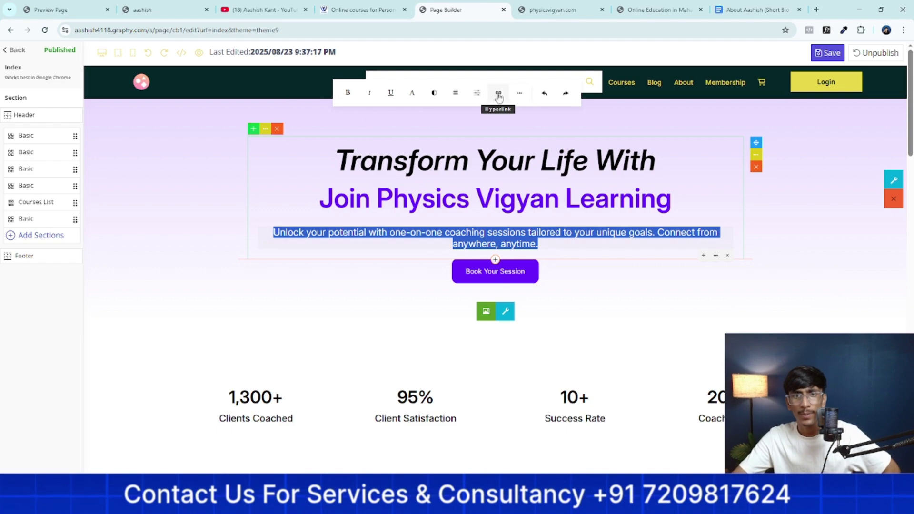
left_click(476, 93)
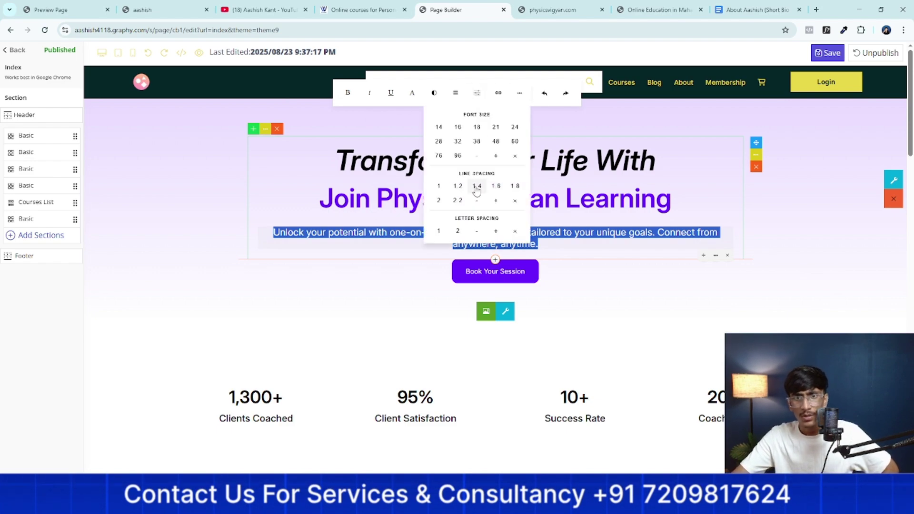
left_click(498, 203)
left_click(497, 201)
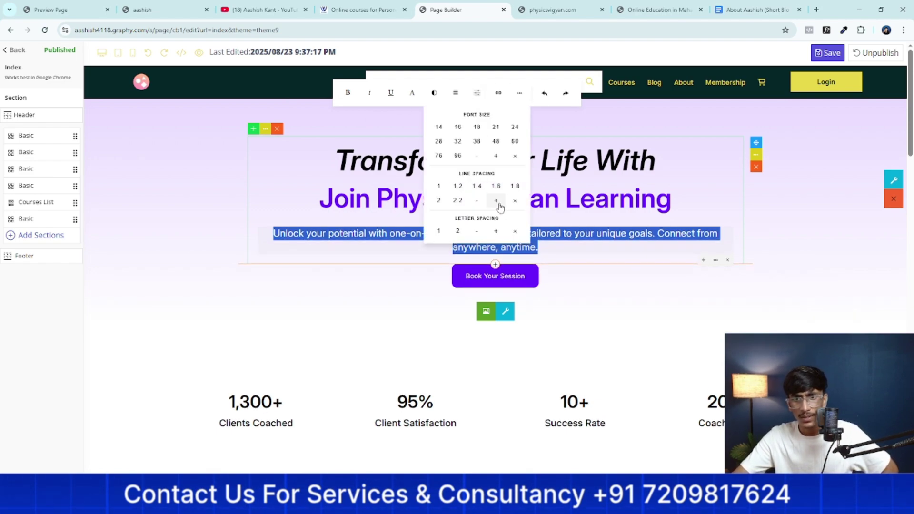
left_click(499, 204)
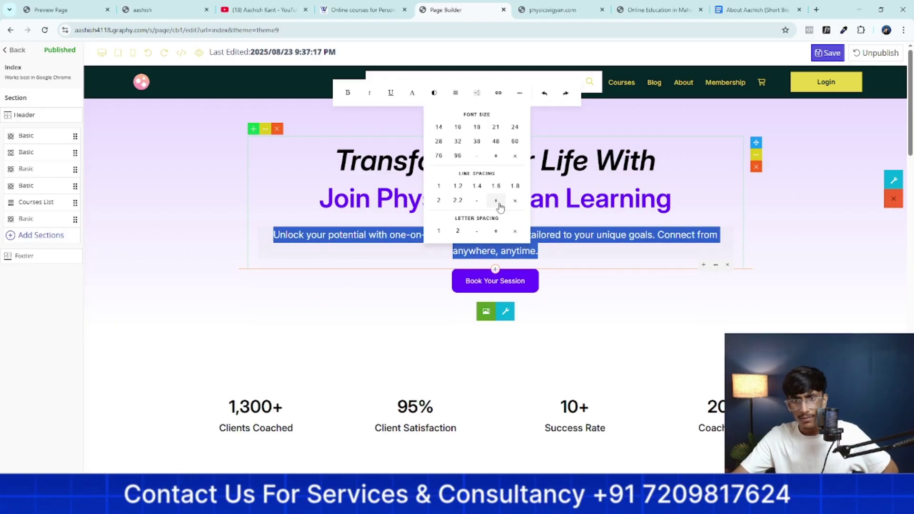
left_click(499, 204)
left_click(479, 202)
left_click(479, 202)
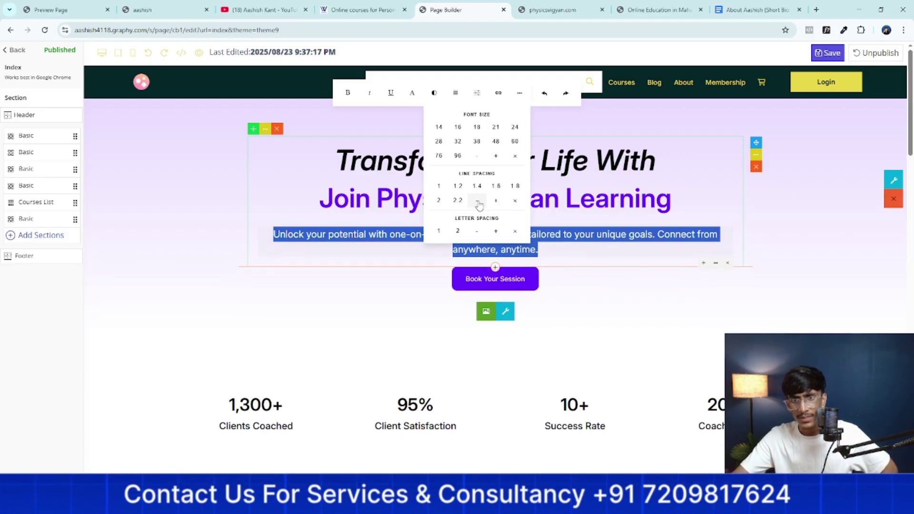
left_click(479, 203)
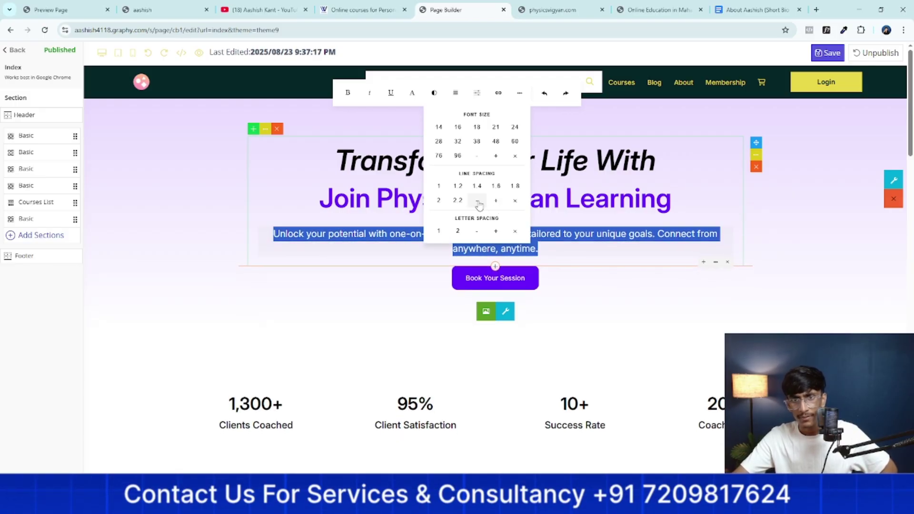
left_click(564, 257)
Reselect the subtitle and tighten its line spacing by two more steps
left_click_drag(520, 247, 283, 235)
left_click(454, 234)
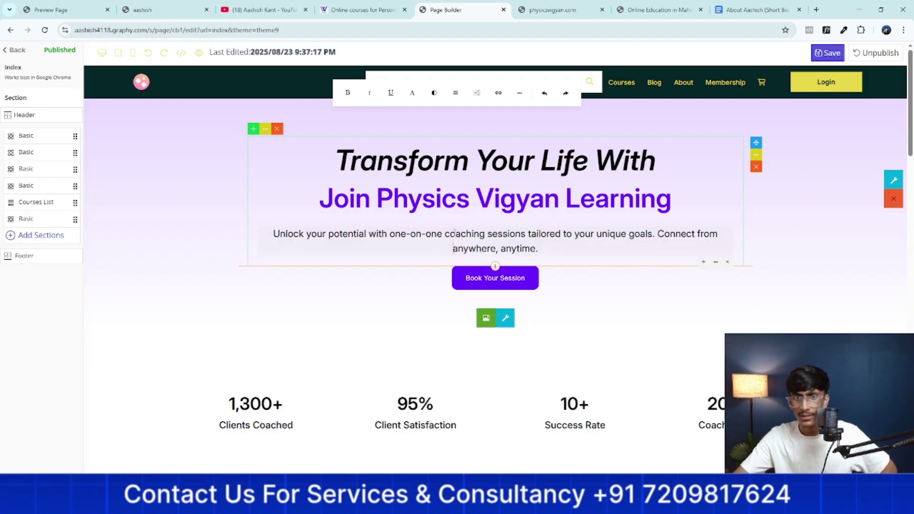
left_click_drag(538, 249, 343, 201)
left_click(477, 92)
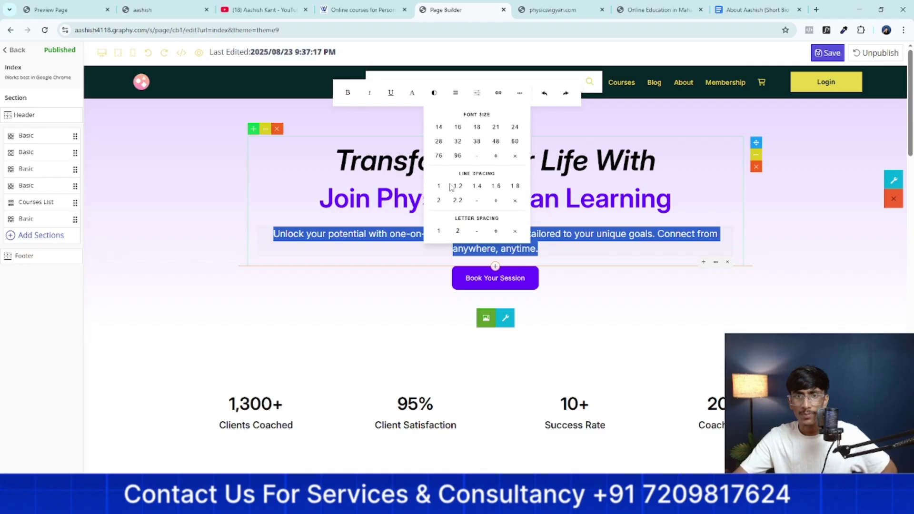
left_click(478, 201)
left_click(478, 202)
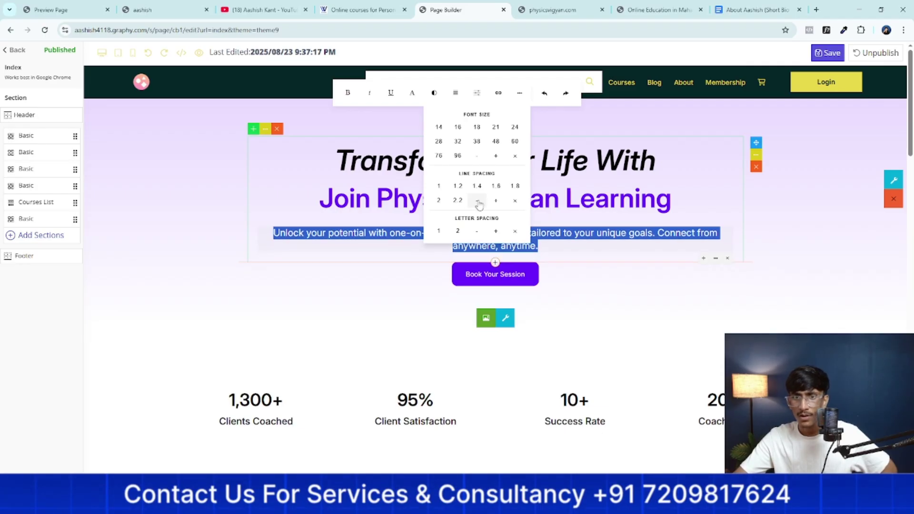
left_click(451, 183)
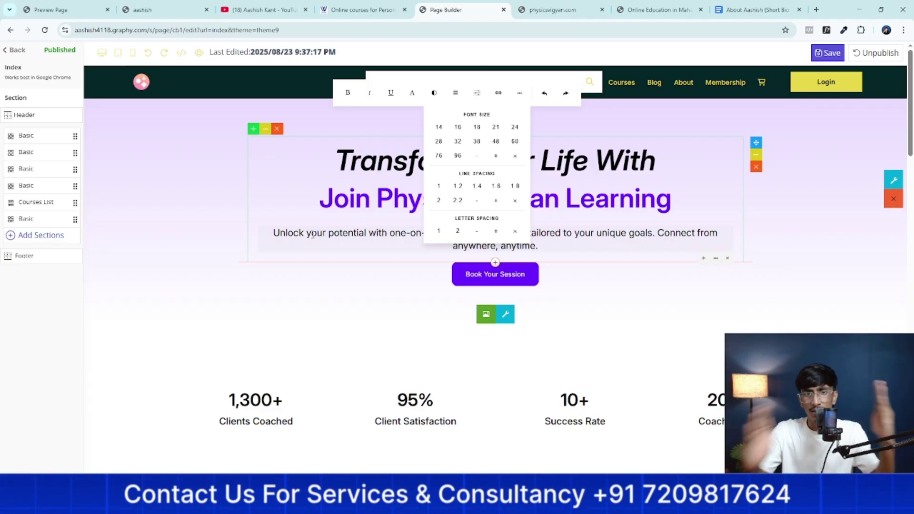
Widen the subtitle's letter spacing seven steps, then narrow it back six
left_click(494, 231)
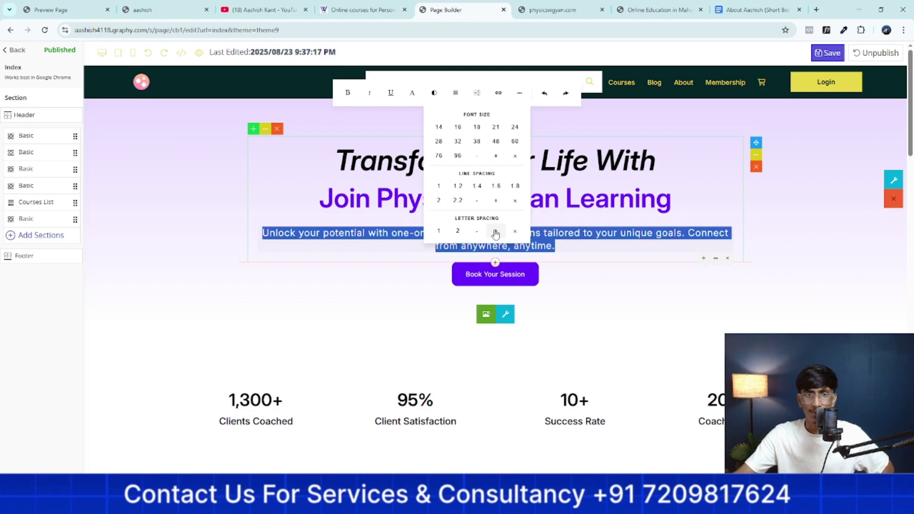
left_click(494, 232)
left_click(494, 233)
left_click(495, 233)
left_click(495, 232)
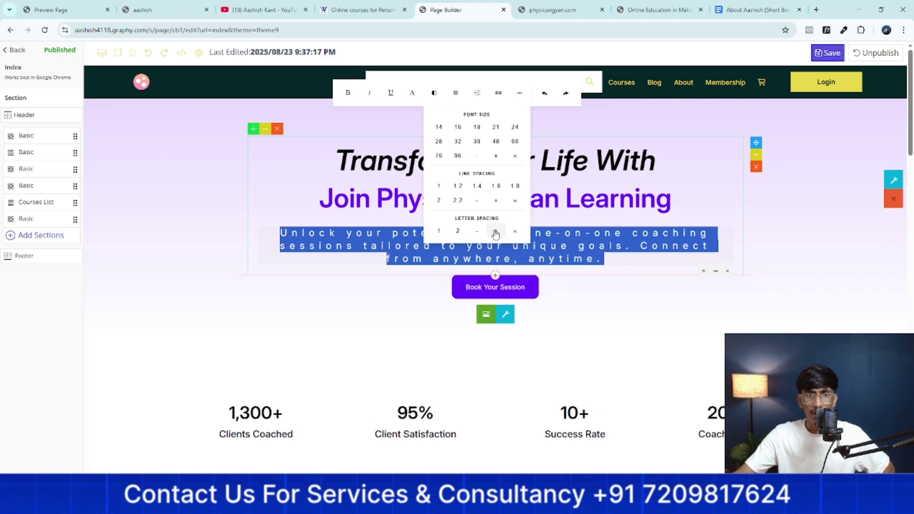
left_click(495, 232)
left_click(495, 233)
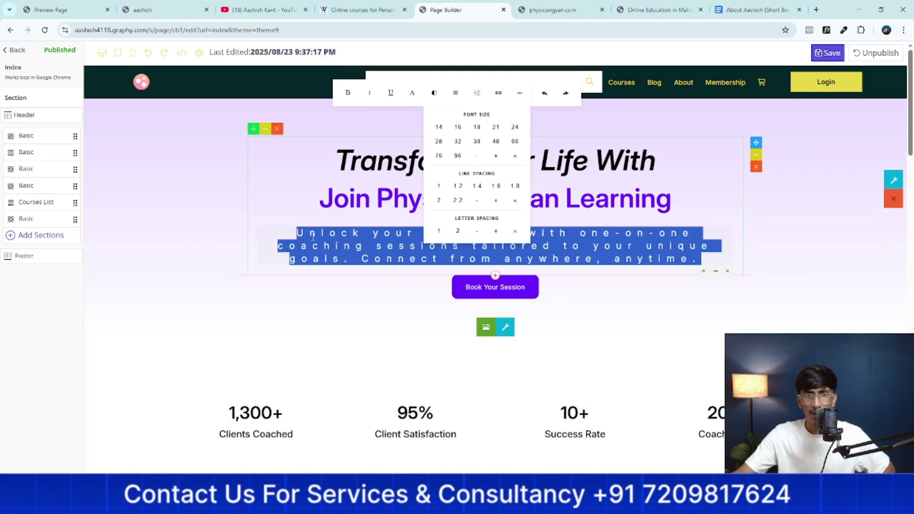
left_click(473, 232)
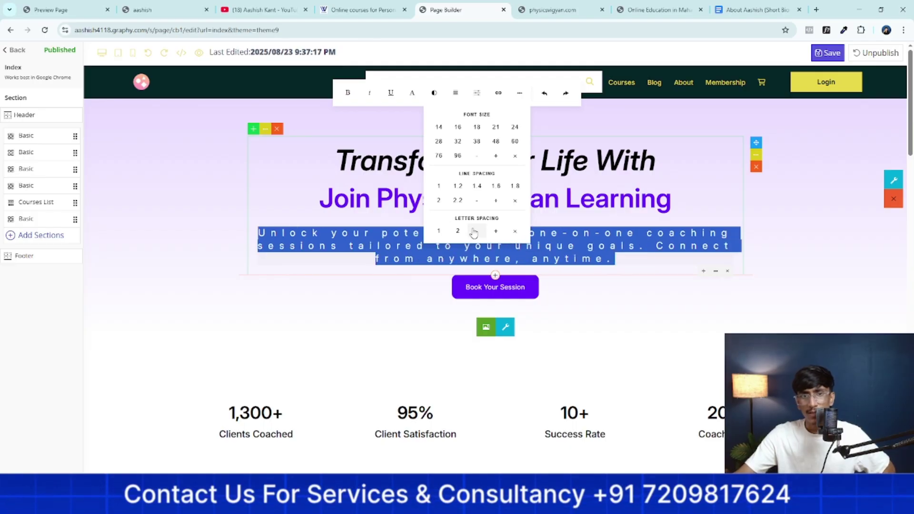
left_click(474, 232)
left_click(474, 232)
left_click(474, 232)
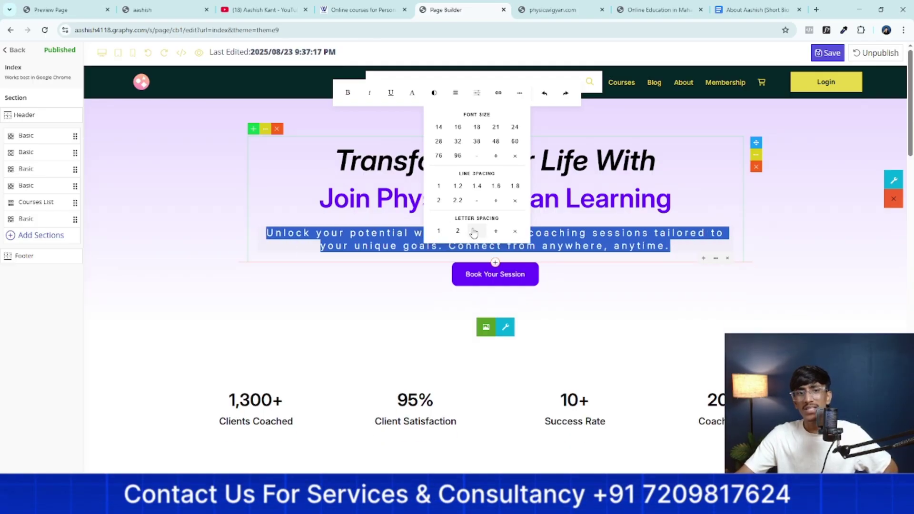
left_click(474, 232)
left_click(474, 232)
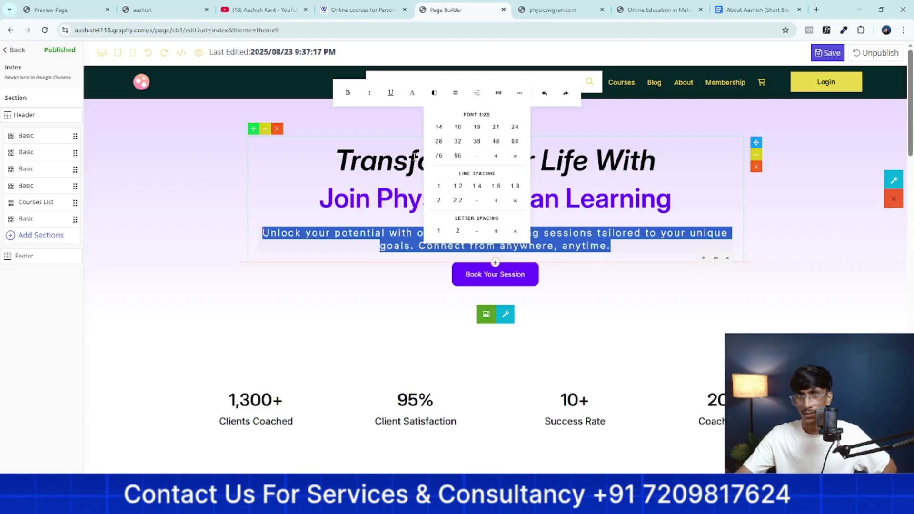
left_click(400, 236)
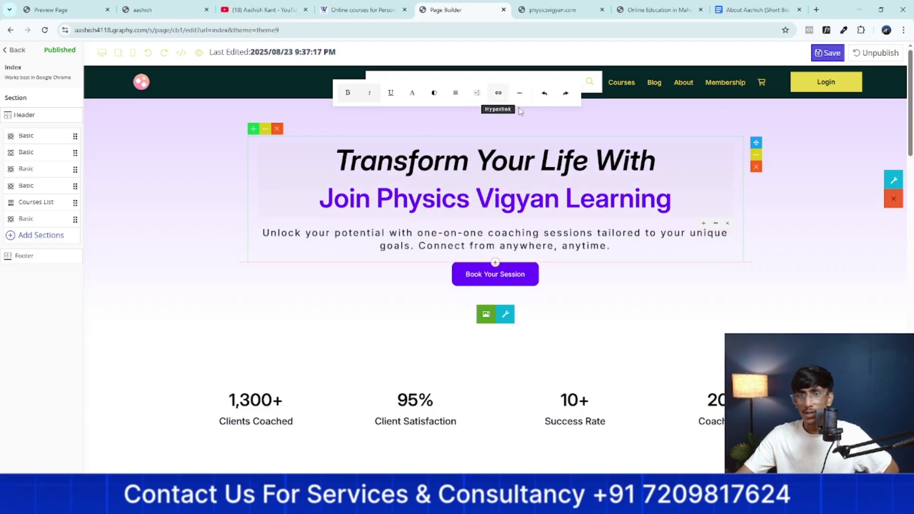
left_click_drag(656, 162, 325, 148)
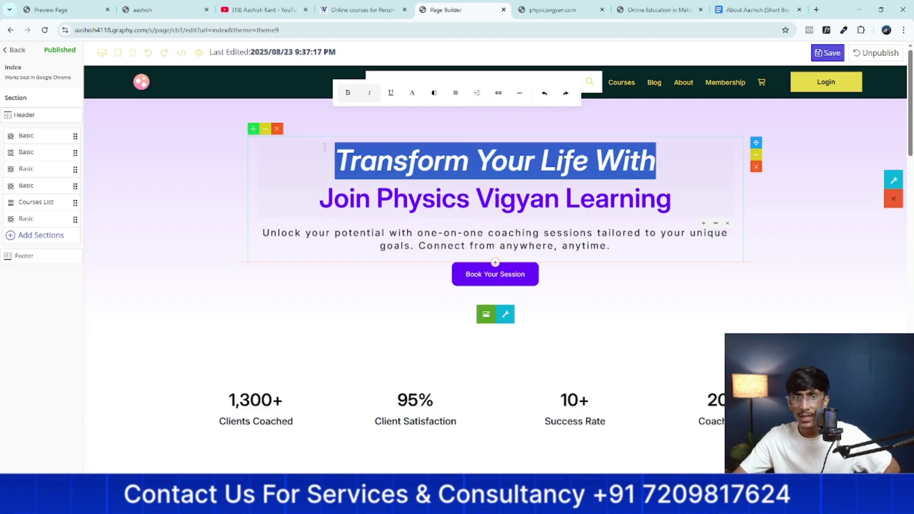
Paste a YouTube link as the headline's hyperlink, then clear it, close without linking, and expand the toolbar
left_click(498, 93)
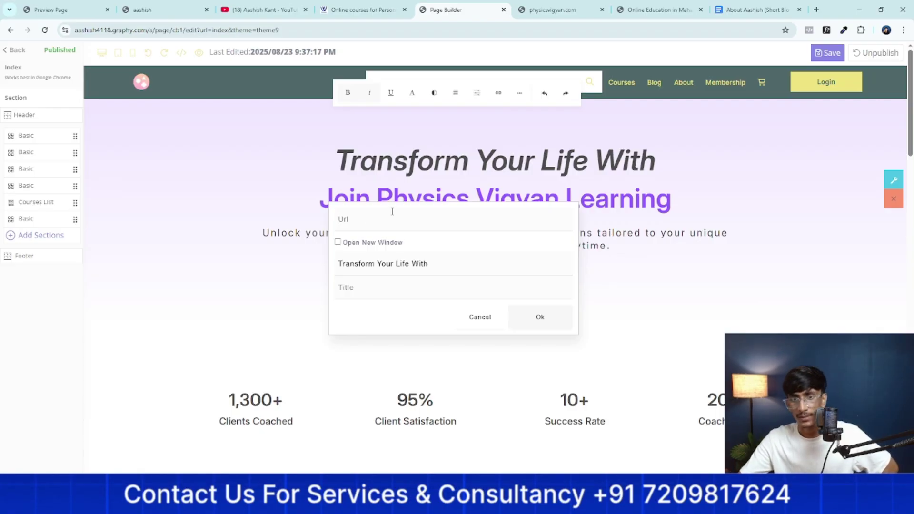
right_click(365, 220)
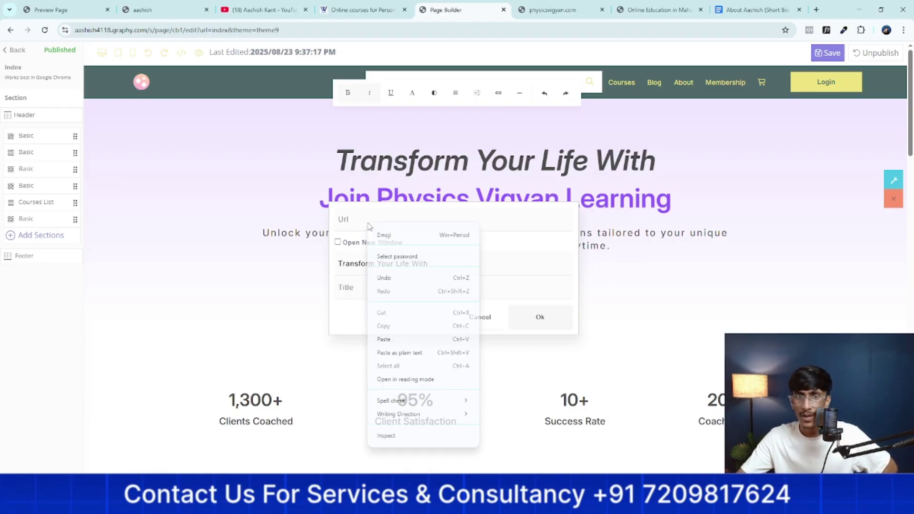
left_click(390, 337)
triple_click(422, 219)
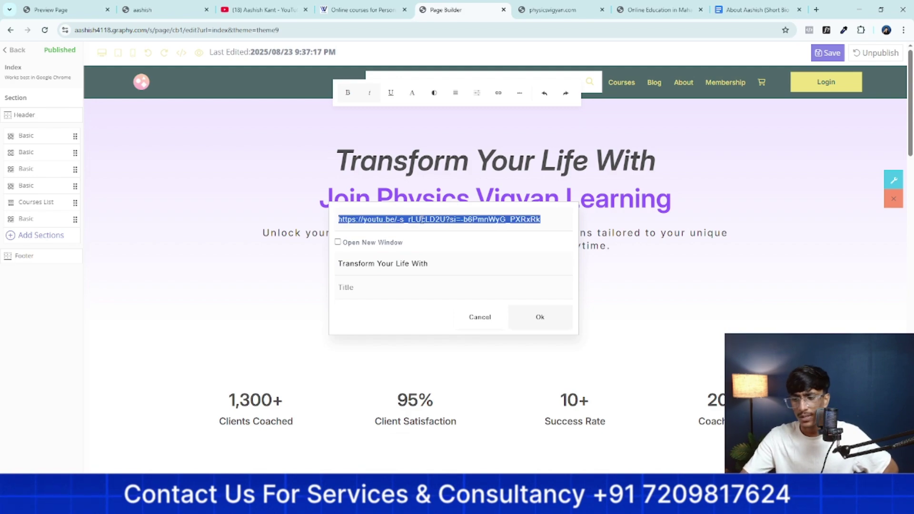
key("BackSpace")
left_click(481, 318)
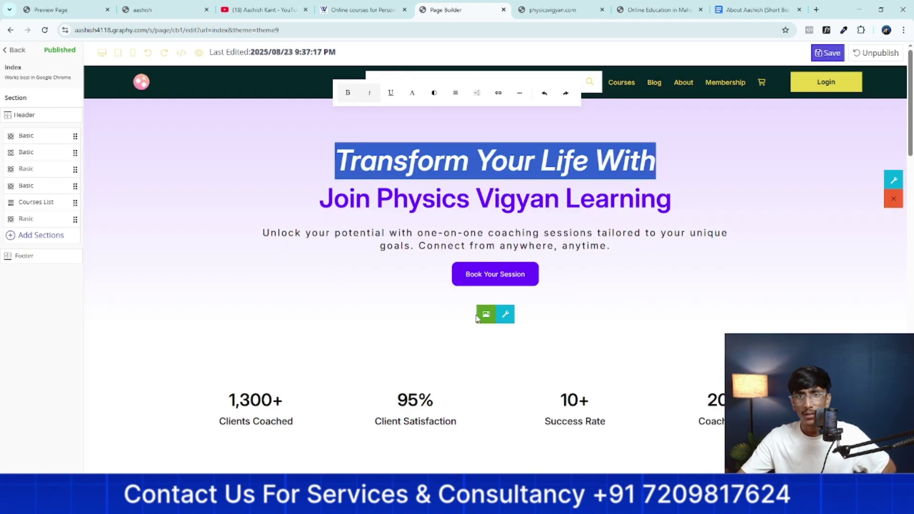
left_click(520, 93)
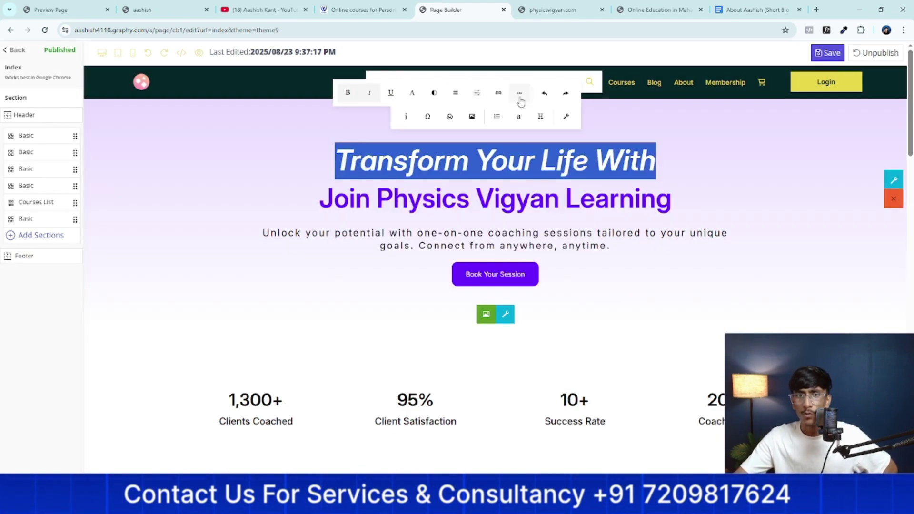
Check the text's word count, then bring up the special symbol picker
left_click(408, 117)
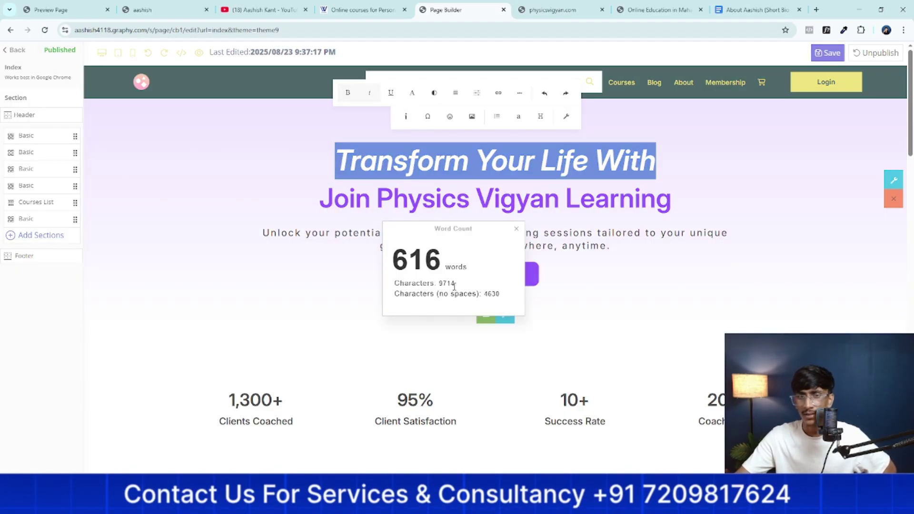
left_click(518, 231)
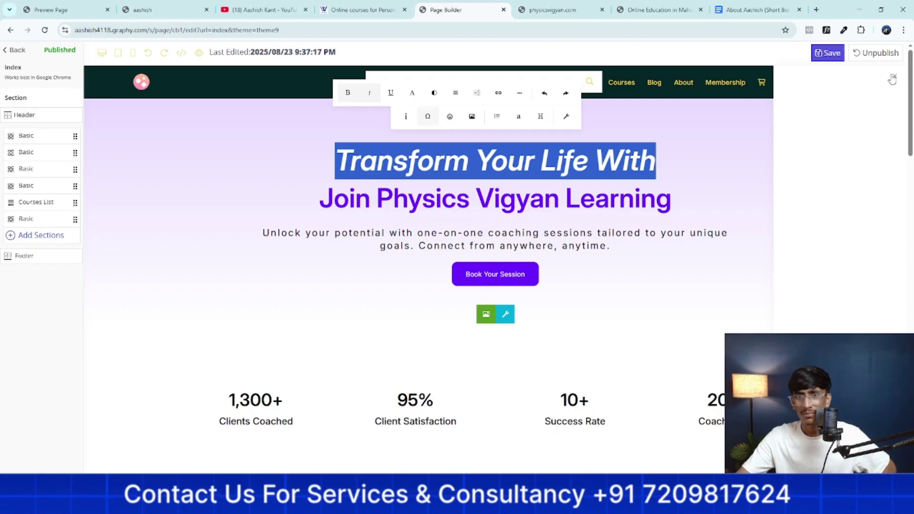
left_click(434, 121)
left_click(436, 122)
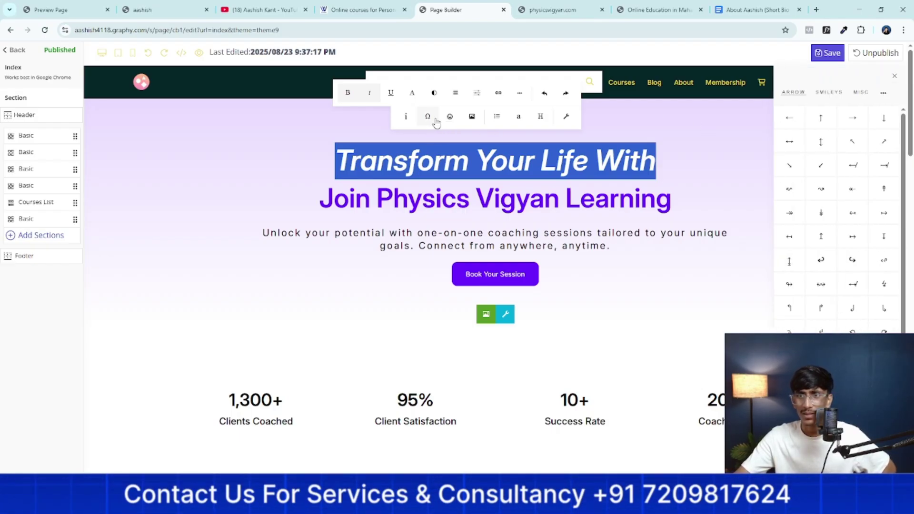
left_click(821, 127)
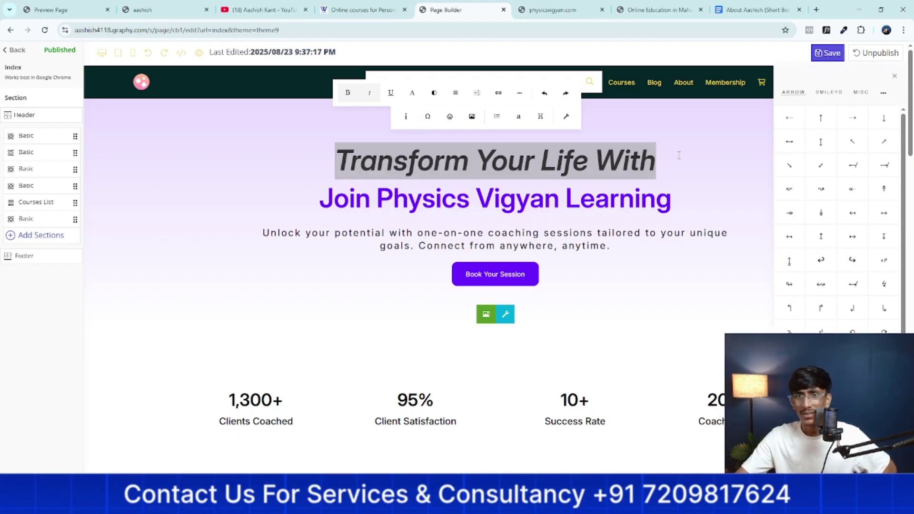
Insert down and right arrow symbols after the headline, then undo them
left_click(657, 161)
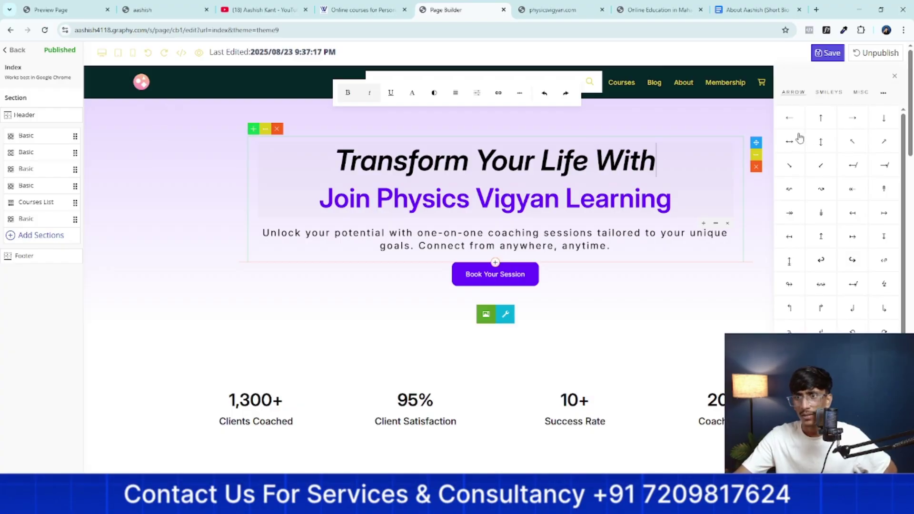
left_click(884, 119)
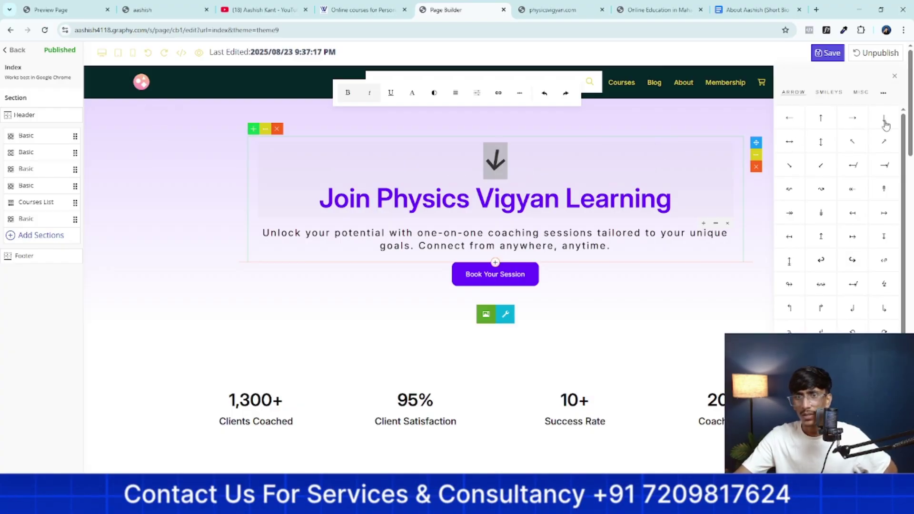
left_click(844, 123)
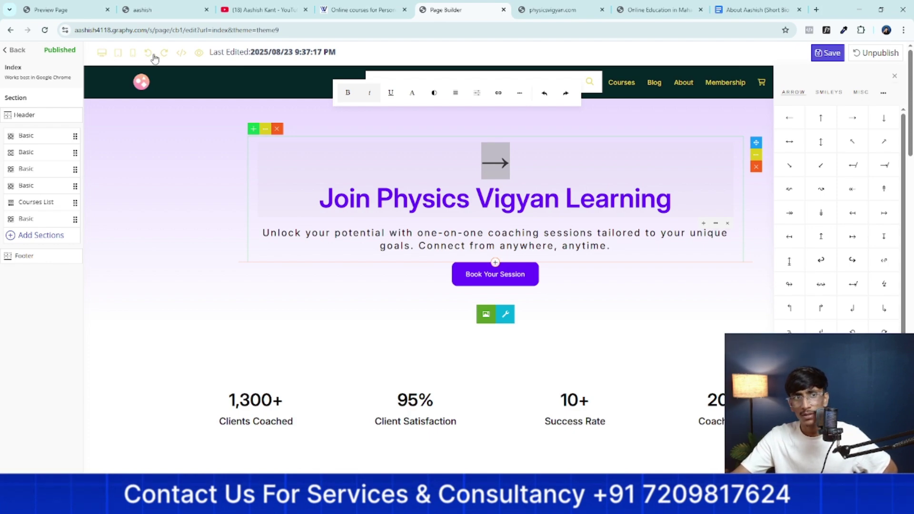
left_click(148, 54)
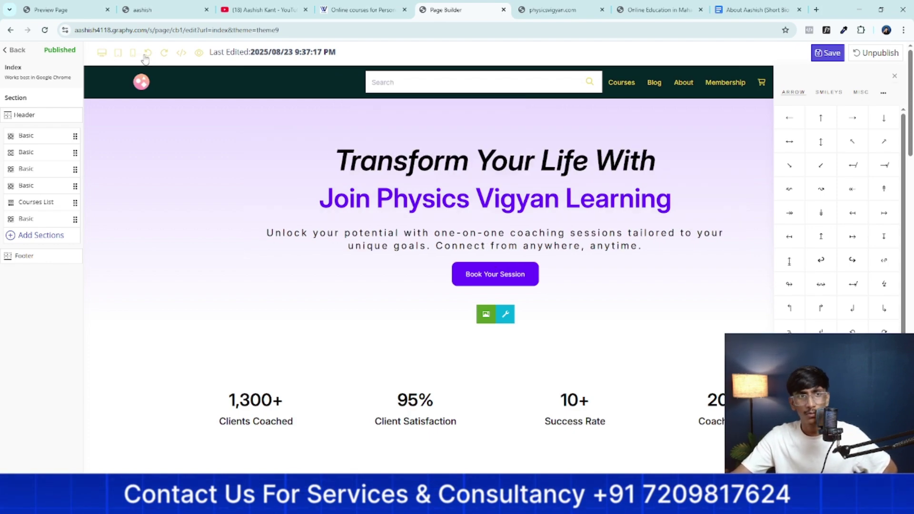
left_click(680, 176)
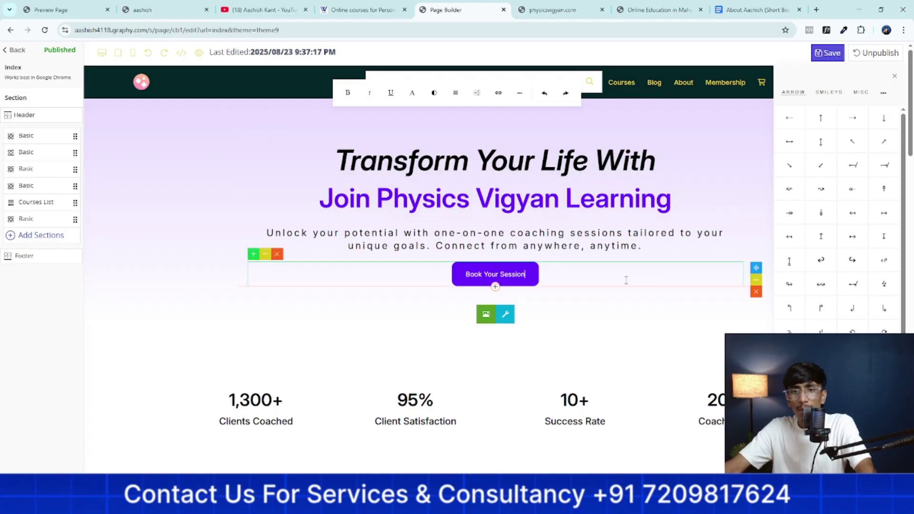
Give the Book Your Session button an orange rgb(255,157,0) background
left_click(764, 215)
left_click(898, 77)
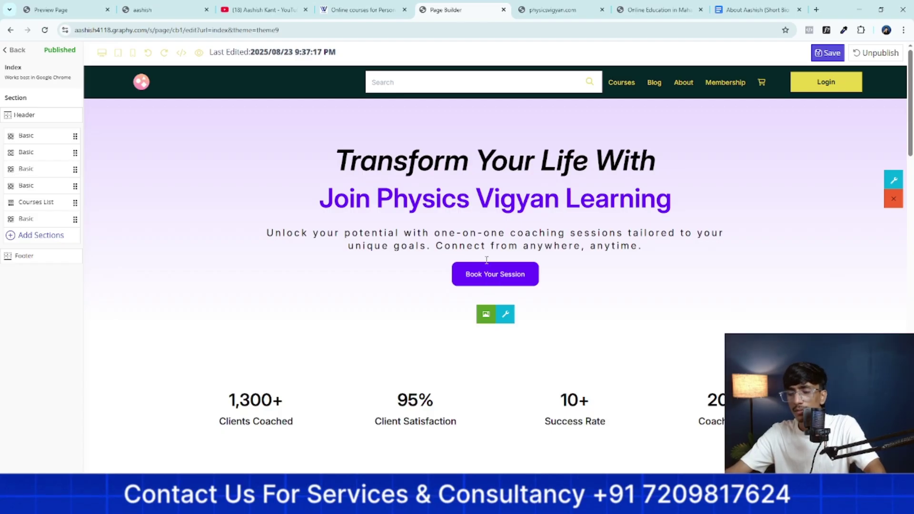
left_click(466, 276)
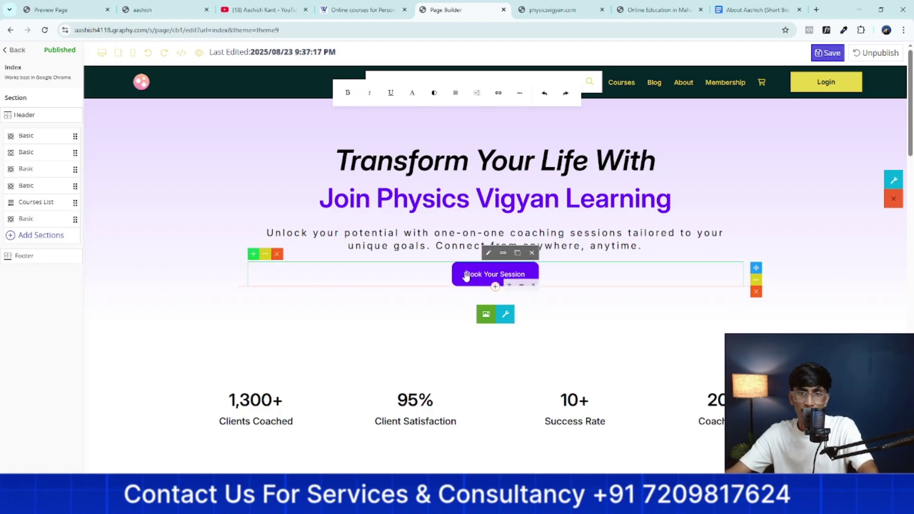
left_click(489, 253)
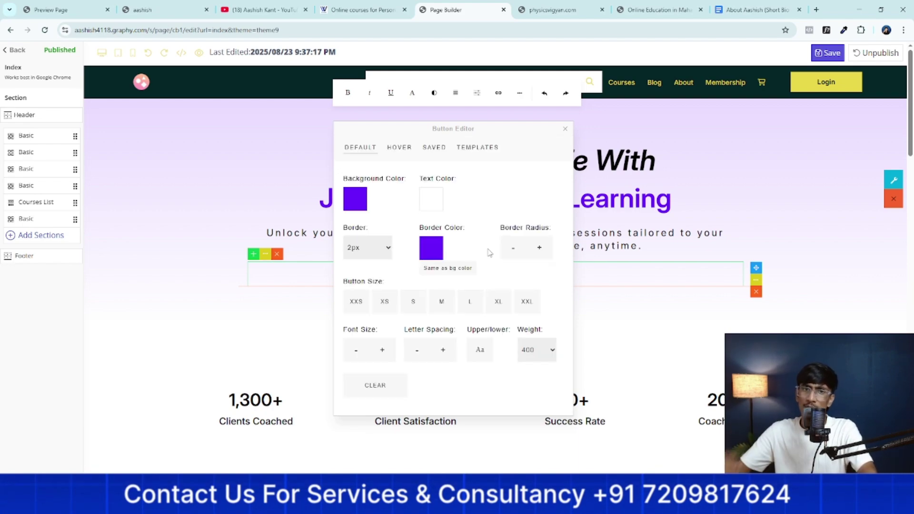
left_click(358, 206)
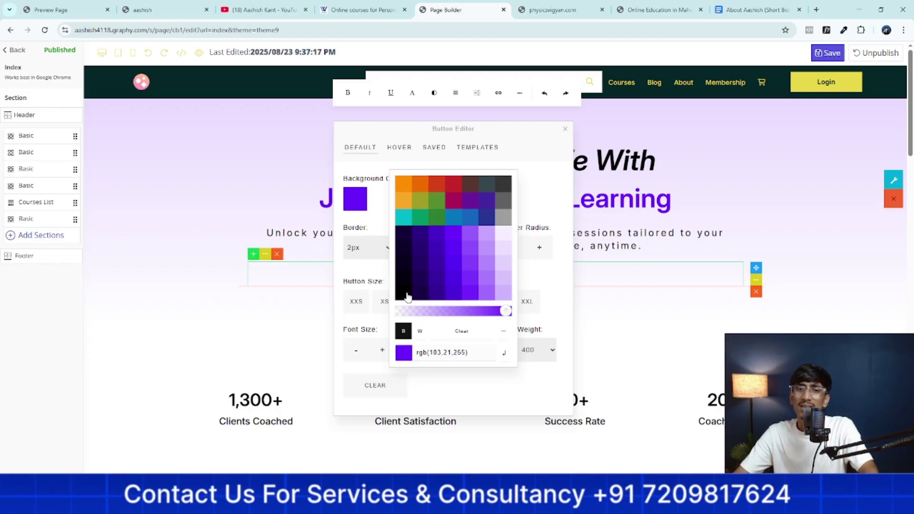
left_click(505, 332)
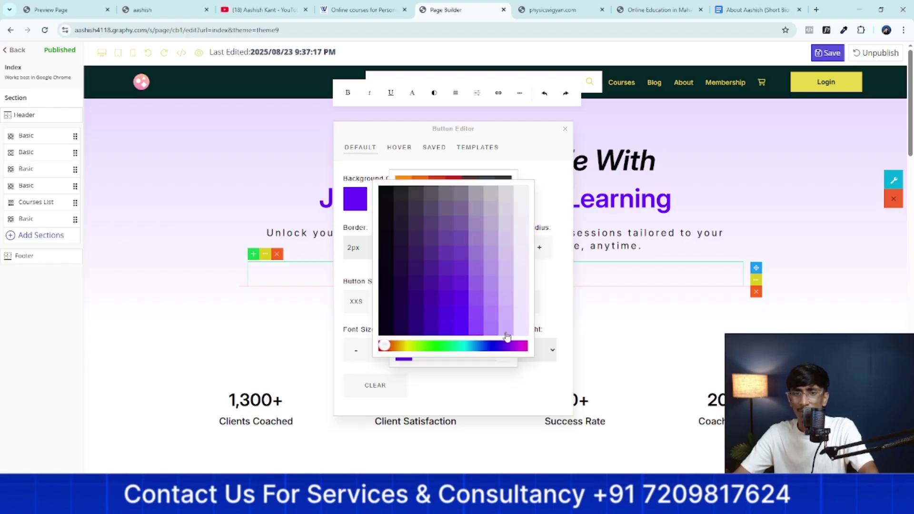
left_click(436, 305)
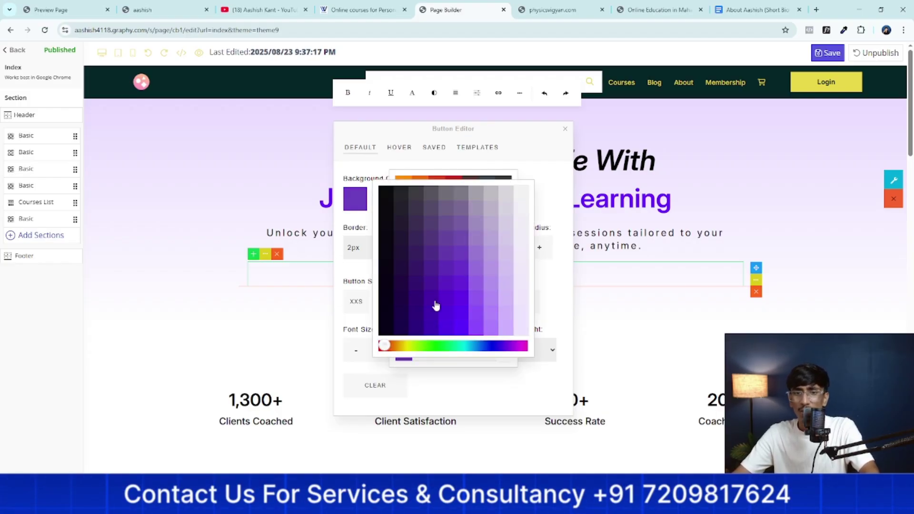
left_click_drag(389, 350, 396, 349)
left_click_drag(406, 348, 400, 348)
left_click(462, 328)
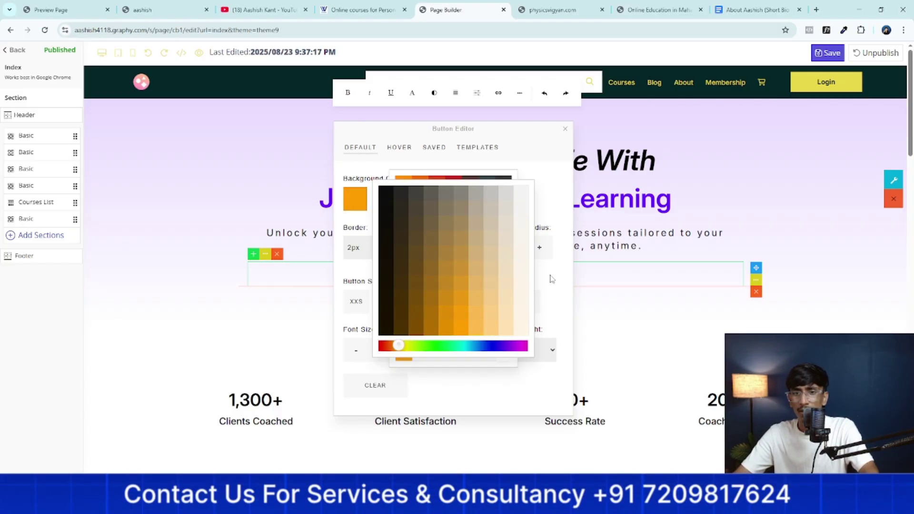
left_click(549, 279)
left_click(365, 277)
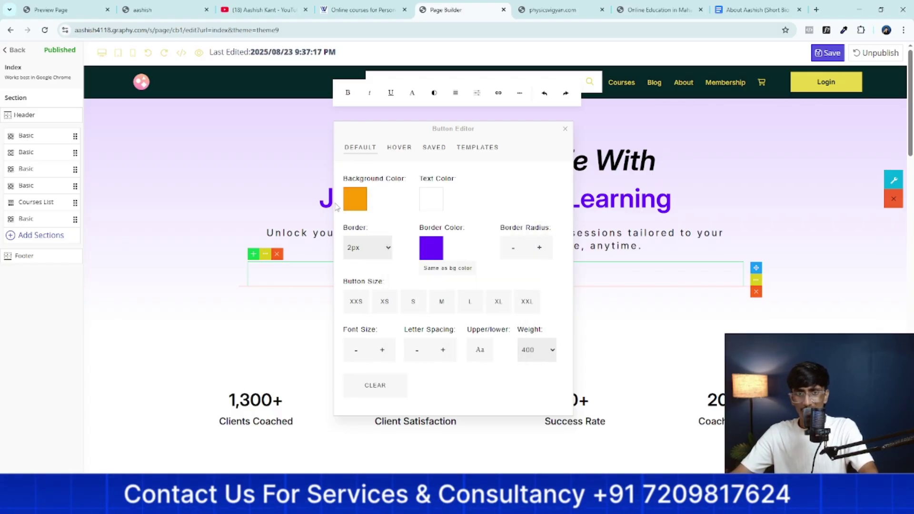
Copy the orange rgb(255,157,0) value into the button's border colour
left_click(350, 203)
triple_click(449, 353)
key("ctrl+c")
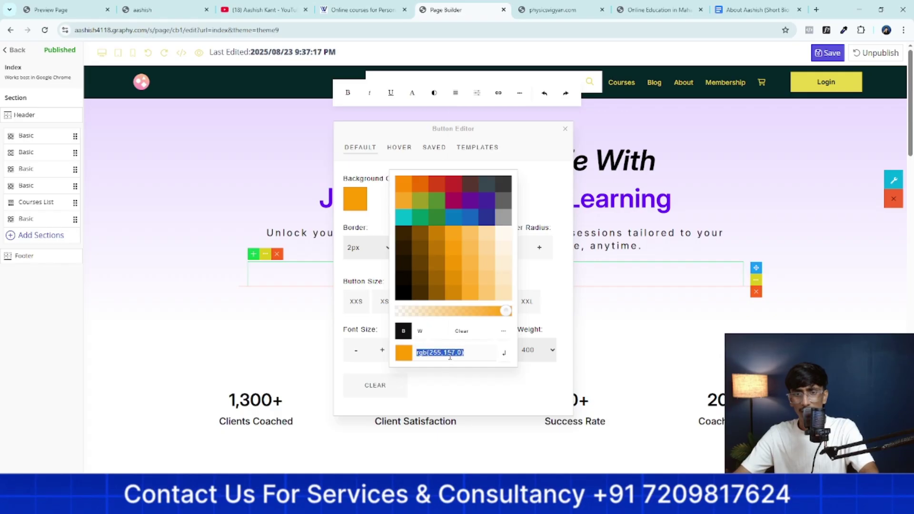
right_click(449, 353)
left_click(469, 171)
left_click(557, 205)
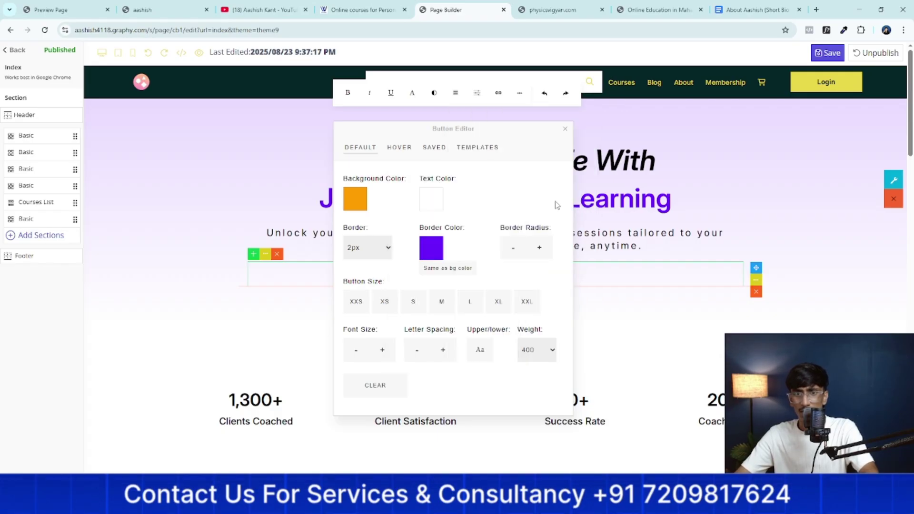
left_click(424, 259)
triple_click(441, 352)
right_click(443, 353)
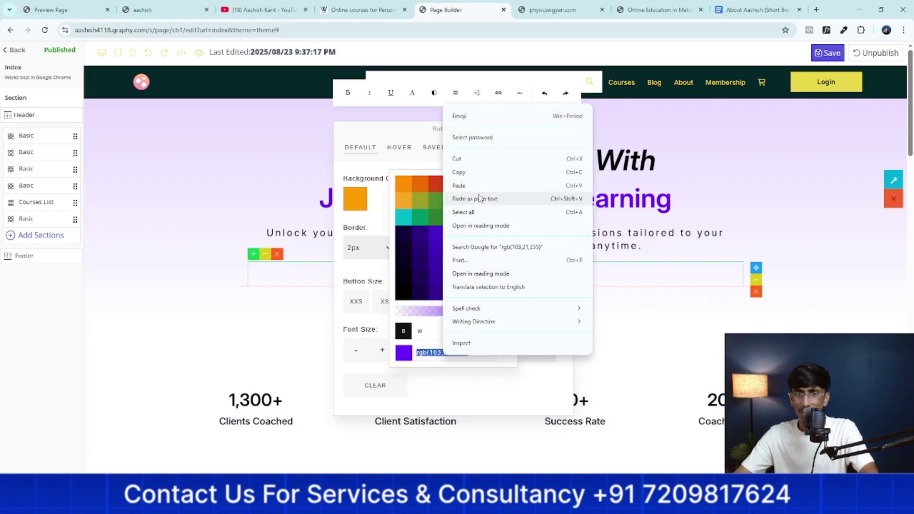
left_click(480, 198)
left_click(505, 353)
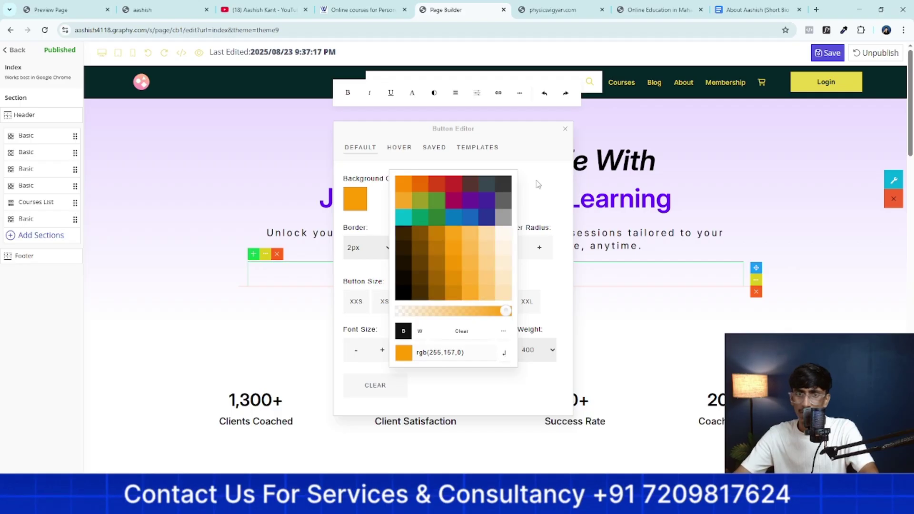
left_click(415, 173)
left_click(398, 148)
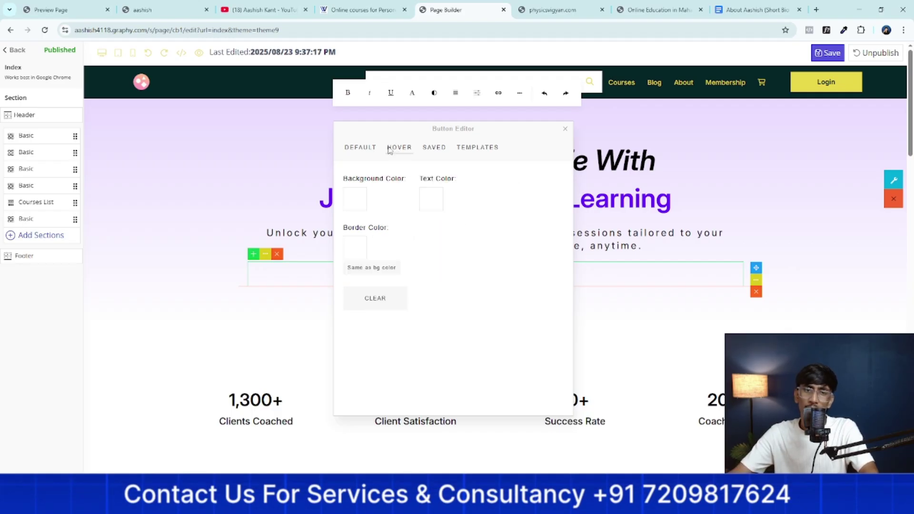
left_click(715, 261)
left_click(525, 341)
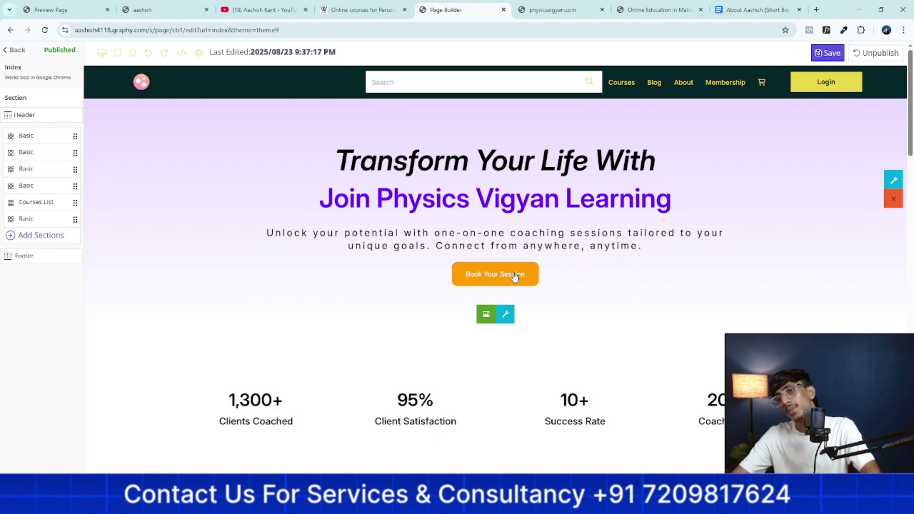
Save the home page with the orange button and scroll down to Why Work With Me
left_click(827, 53)
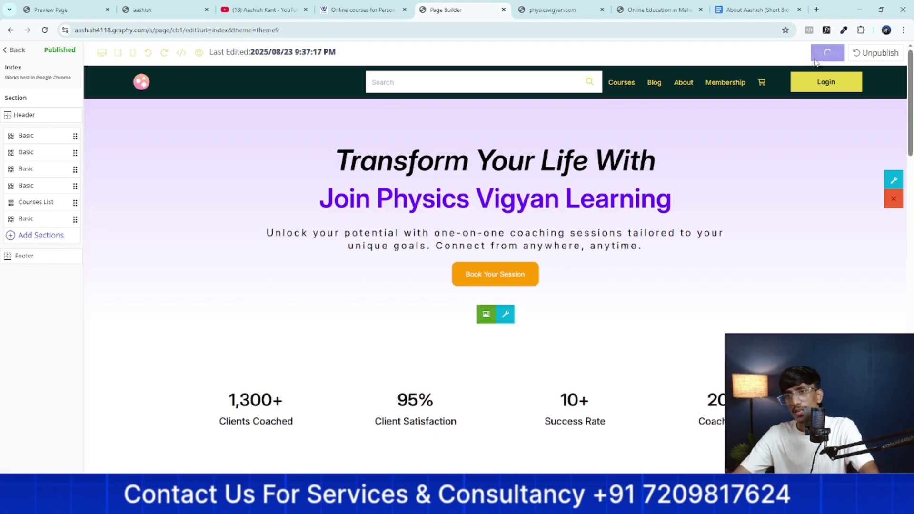
scroll(459, 302, "down", 10)
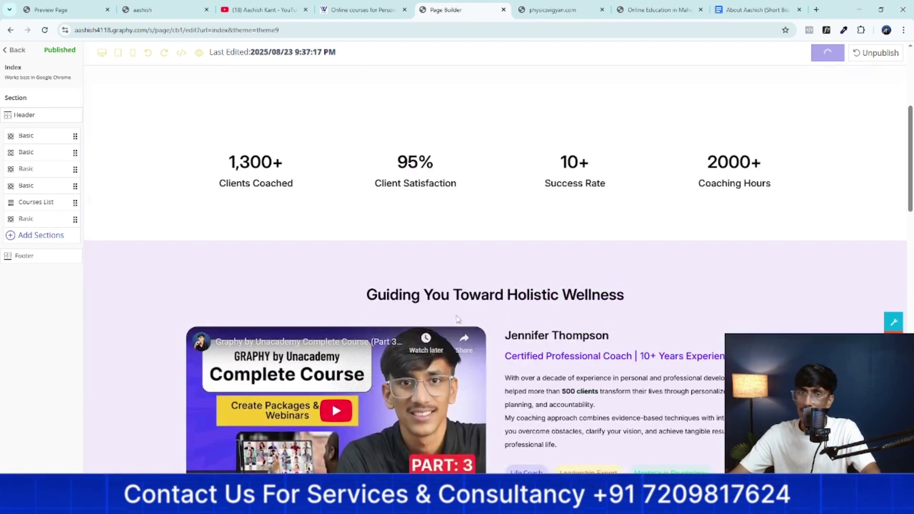
scroll(457, 320, "down", 12)
scroll(455, 327, "down", 5)
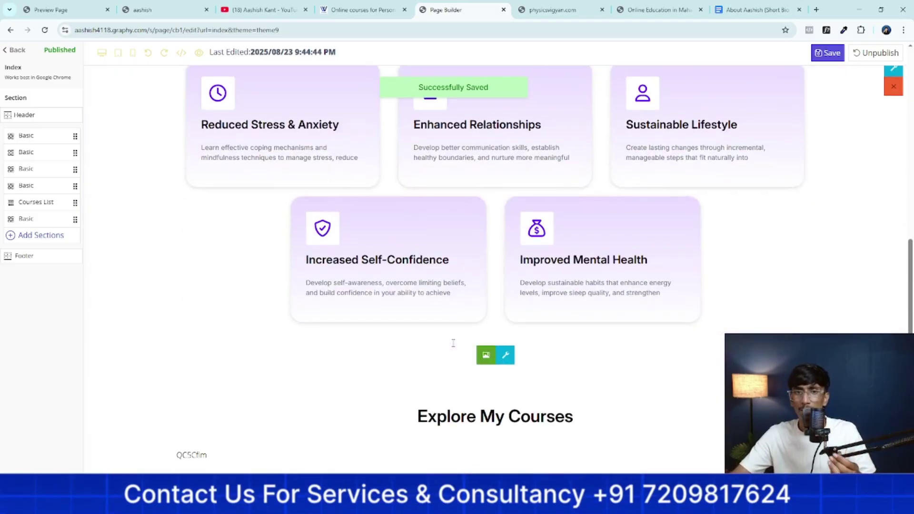
scroll(428, 324, "up", 4)
scroll(400, 322, "down", 2)
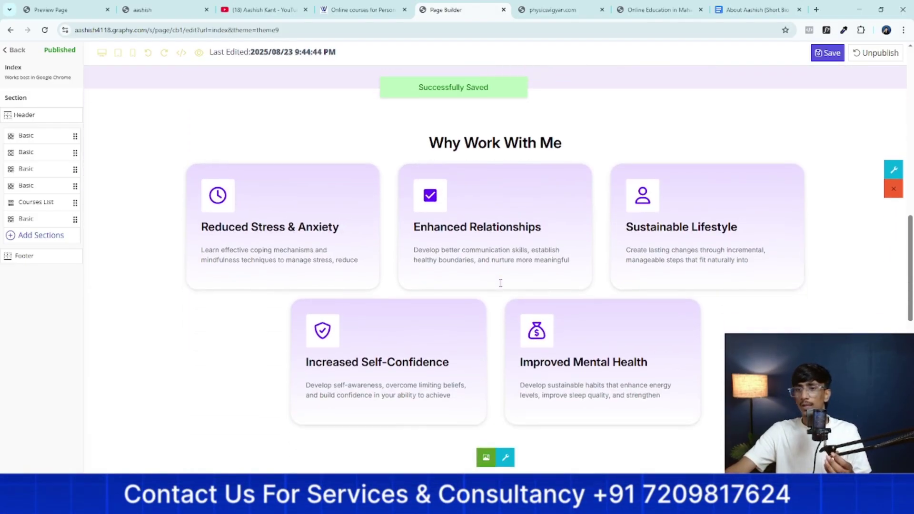
scroll(745, 247, "up", 1)
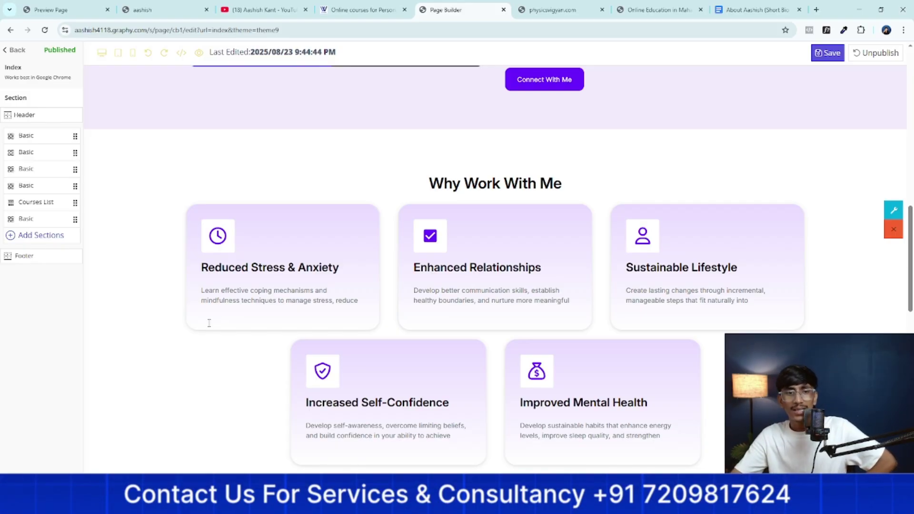
Select the Reduced Stress & Anxiety card and try preset yellow-to-pink gradient backgrounds
left_click(247, 290)
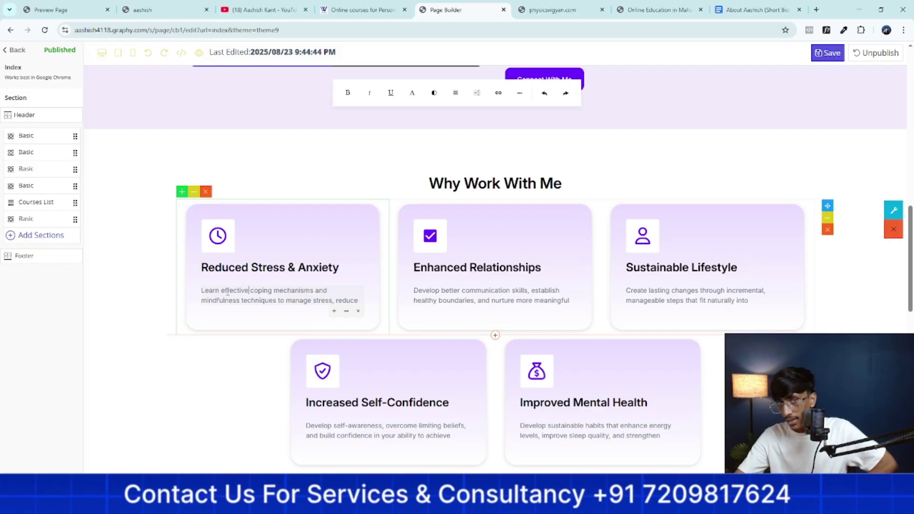
left_click(345, 316)
left_click(364, 370)
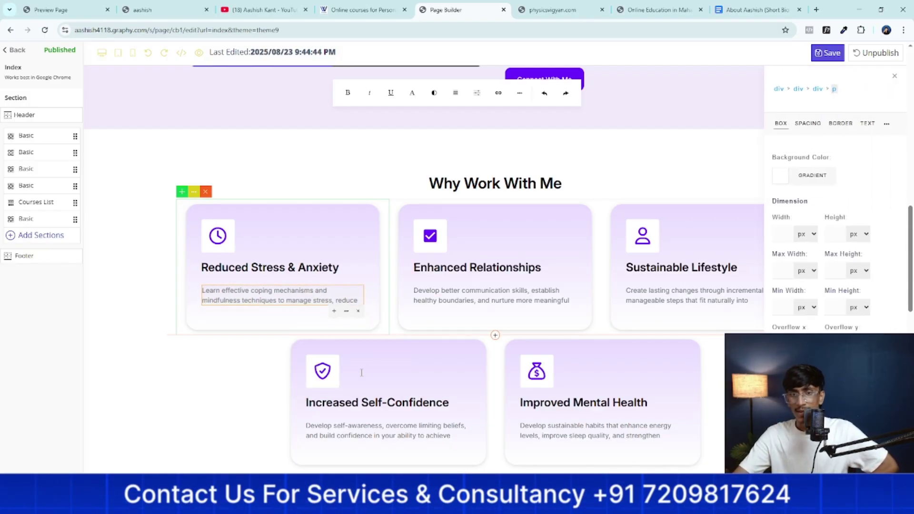
left_click(360, 228)
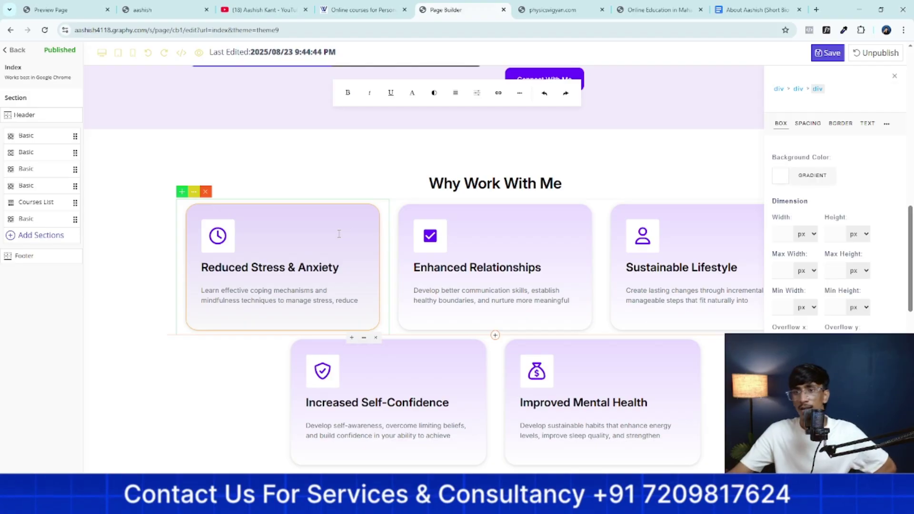
left_click(818, 185)
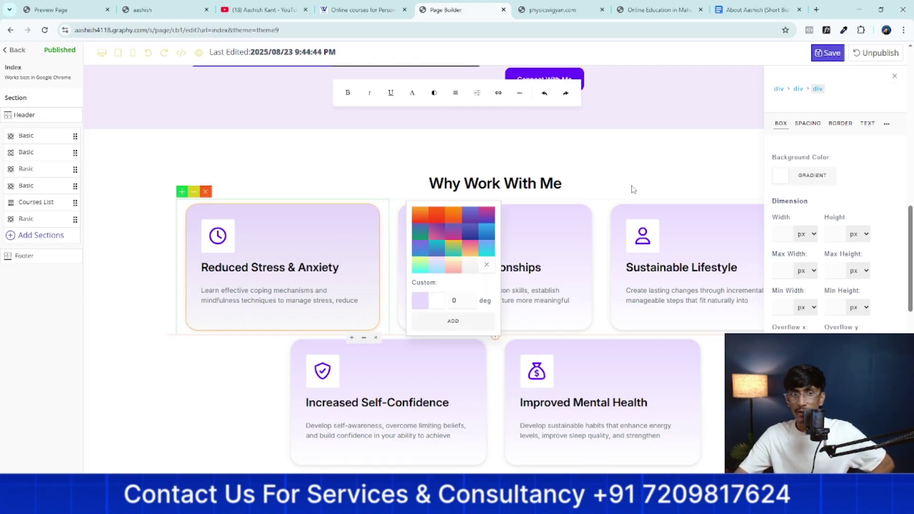
left_click(435, 269)
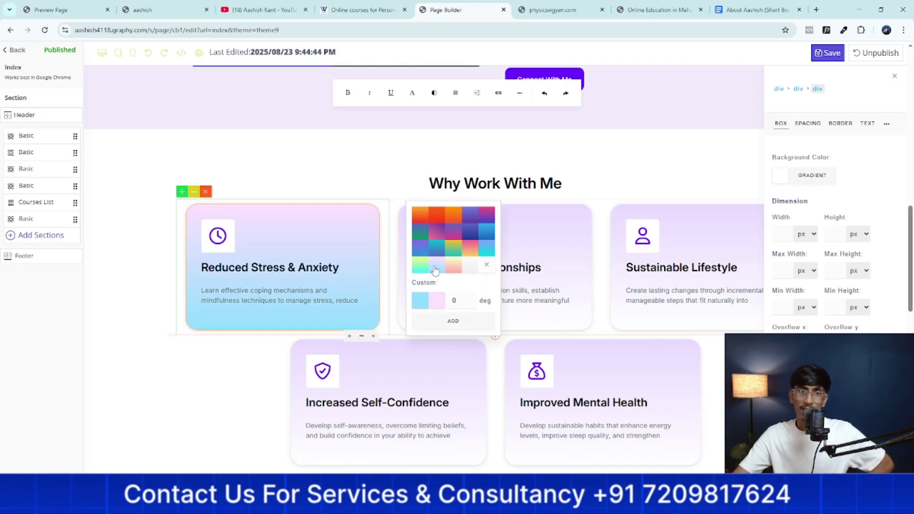
left_click(454, 252)
left_click(454, 265)
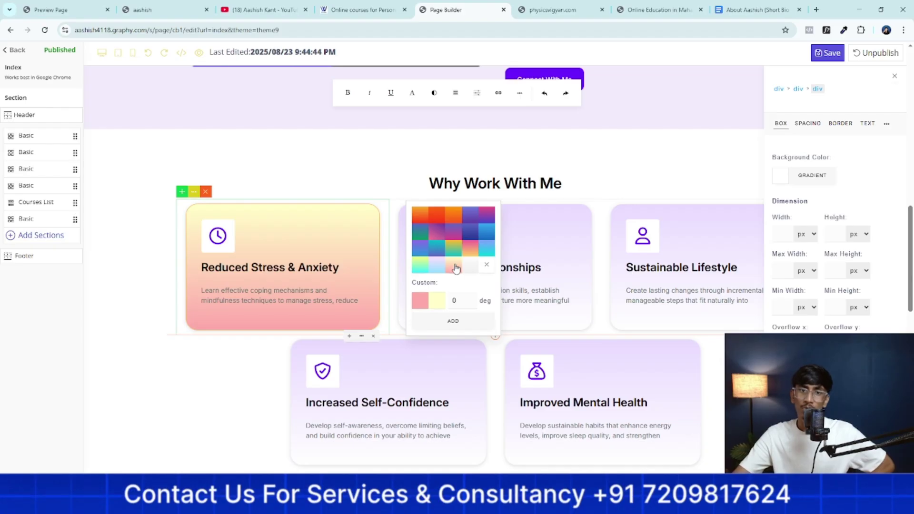
left_click(436, 303)
left_click(457, 291)
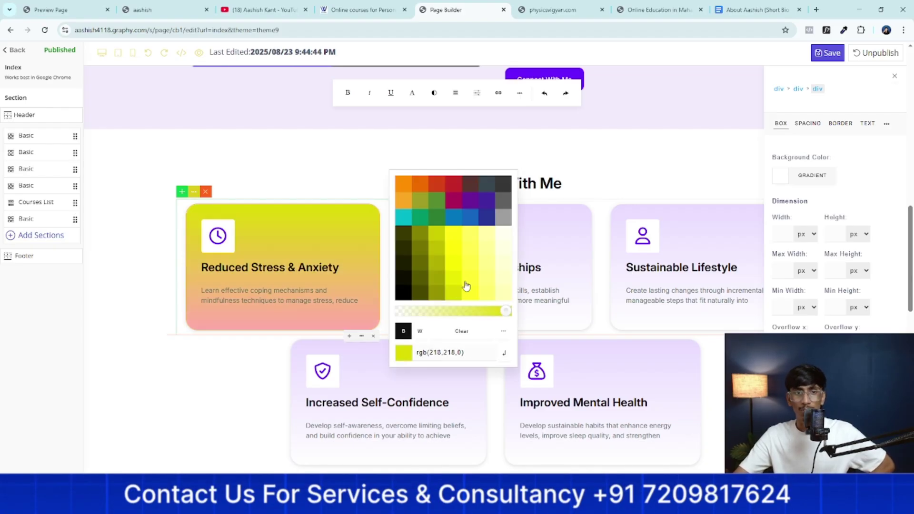
left_click(473, 271)
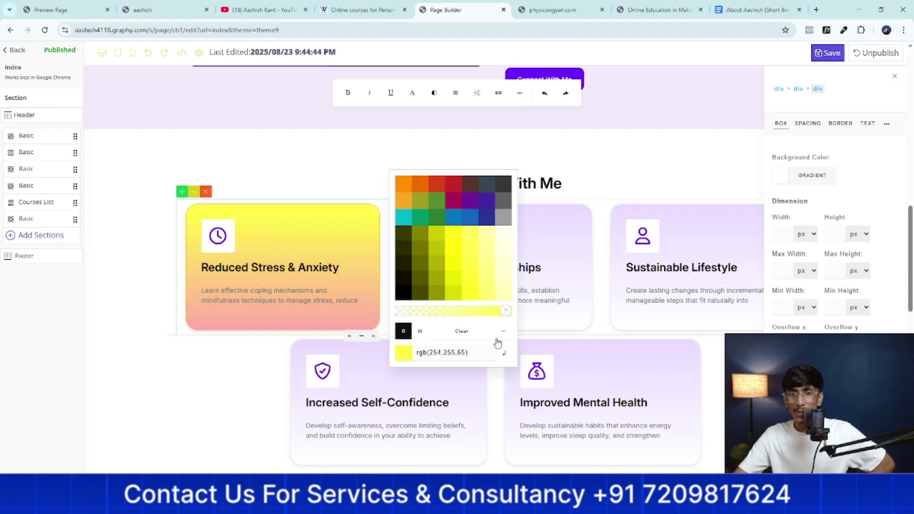
left_click(479, 334)
left_click(836, 175)
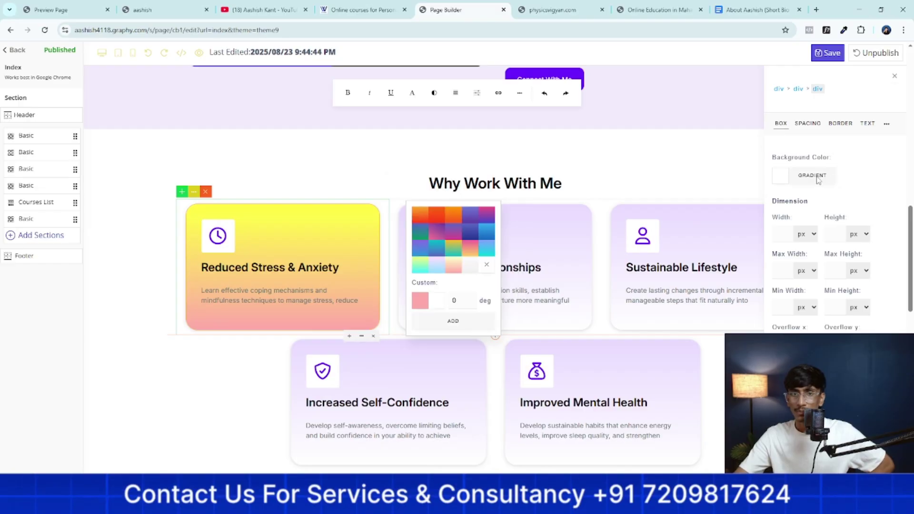
Apply a cyan-to-pink gradient with pale blue and bright magenta colour stops
left_click(819, 178)
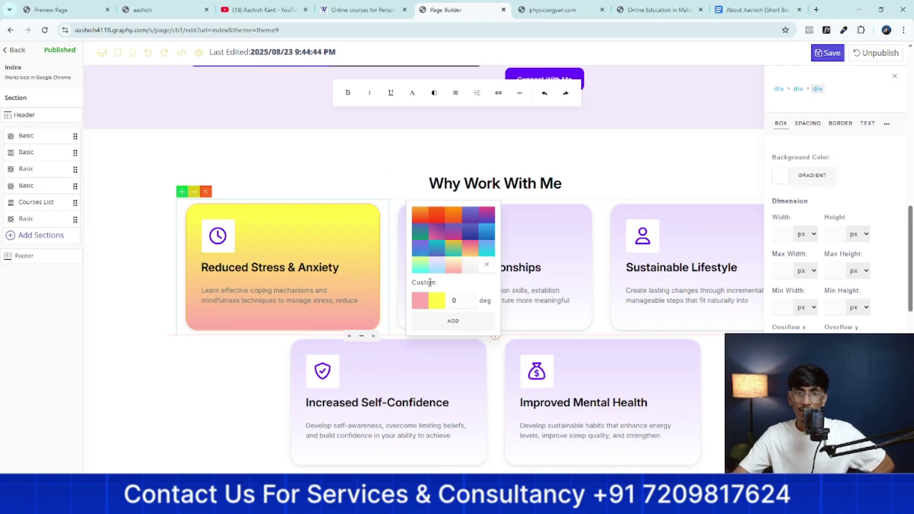
left_click(438, 266)
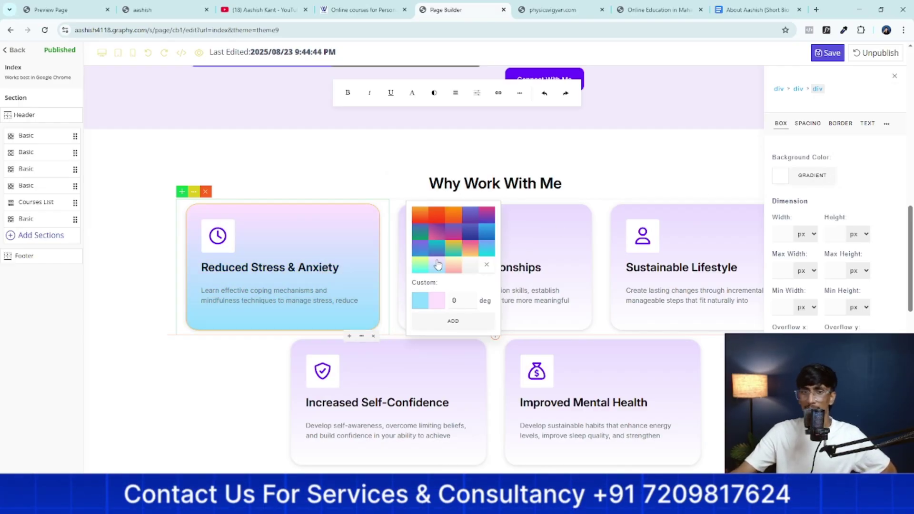
left_click(417, 303)
left_click(502, 238)
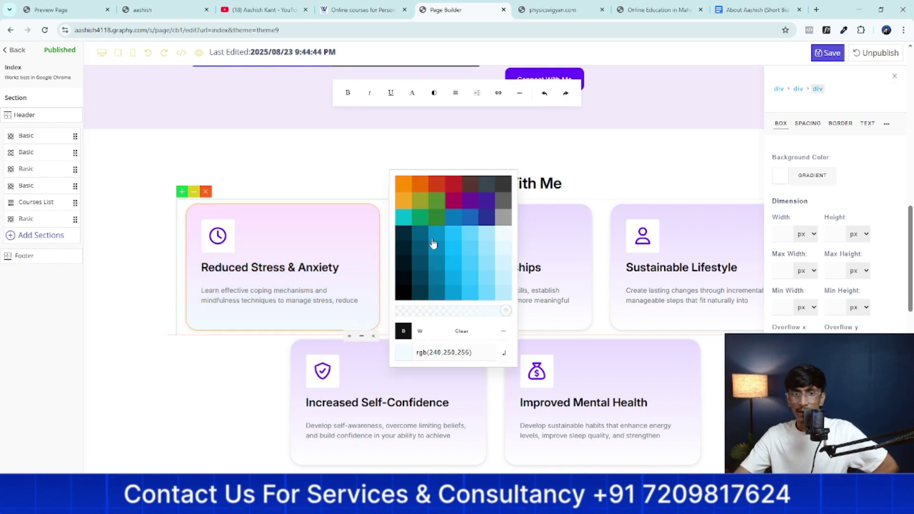
left_click(381, 238)
left_click(437, 301)
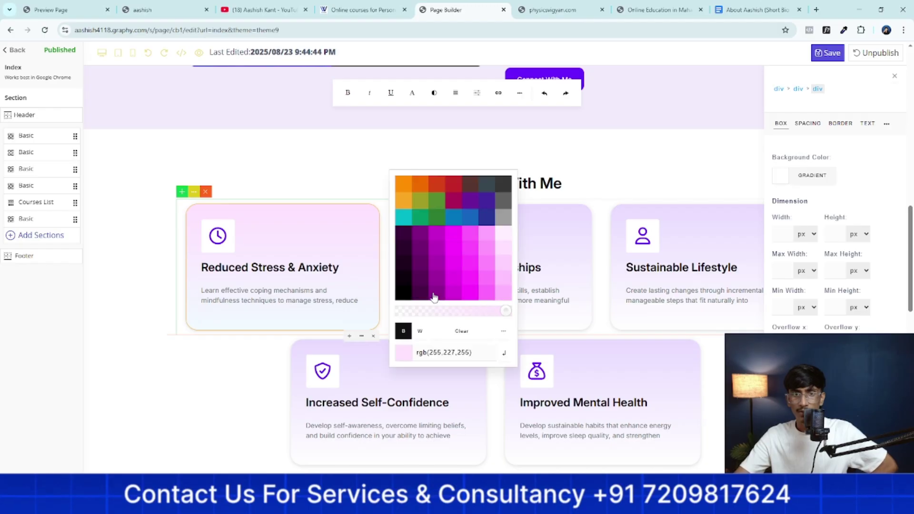
left_click(486, 293)
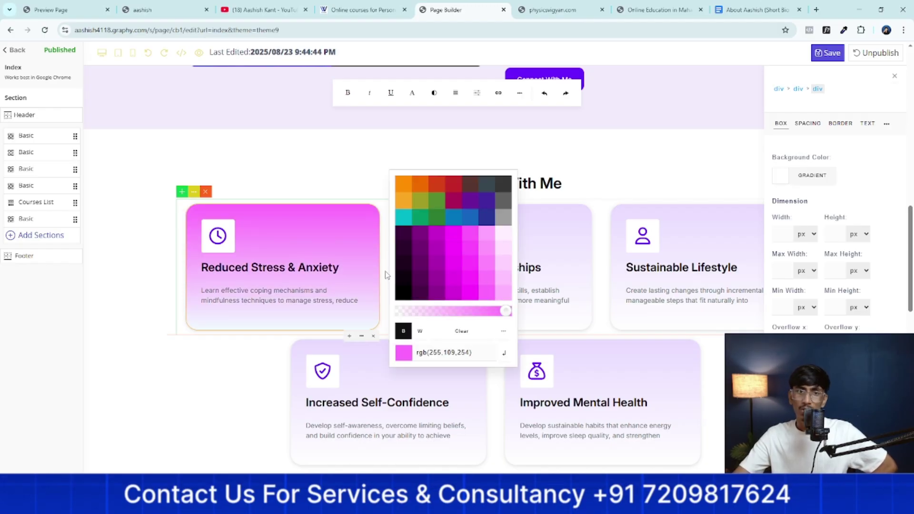
left_click(387, 275)
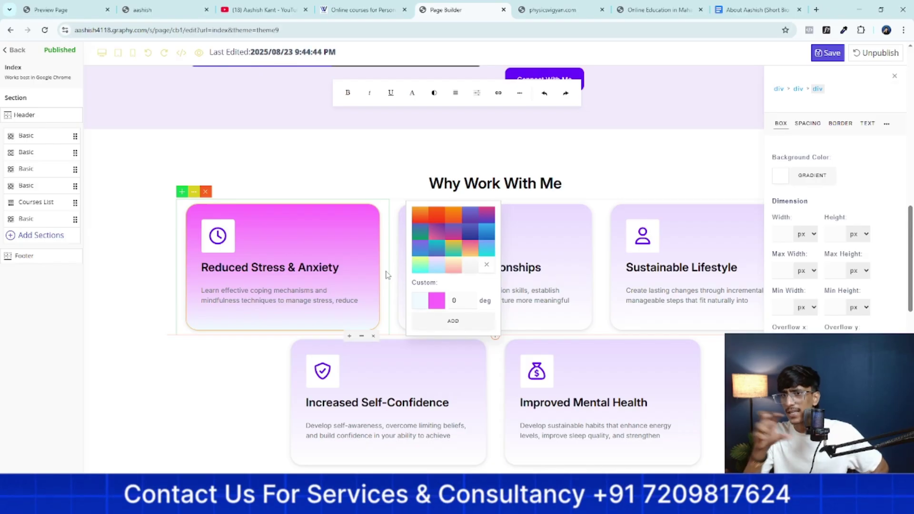
Try light grey card backgrounds, then undo the pink gradient to restore the lavender card
left_click(787, 178)
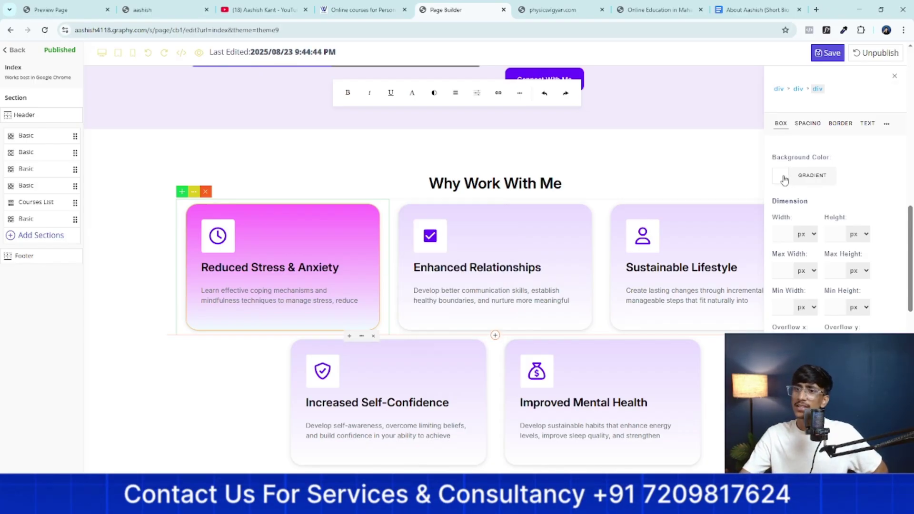
left_click(782, 177)
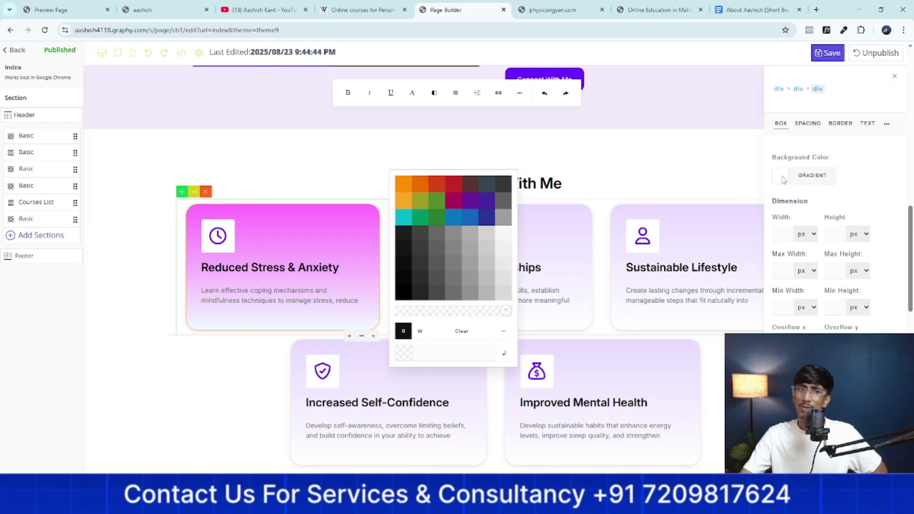
left_click(509, 237)
left_click(501, 285)
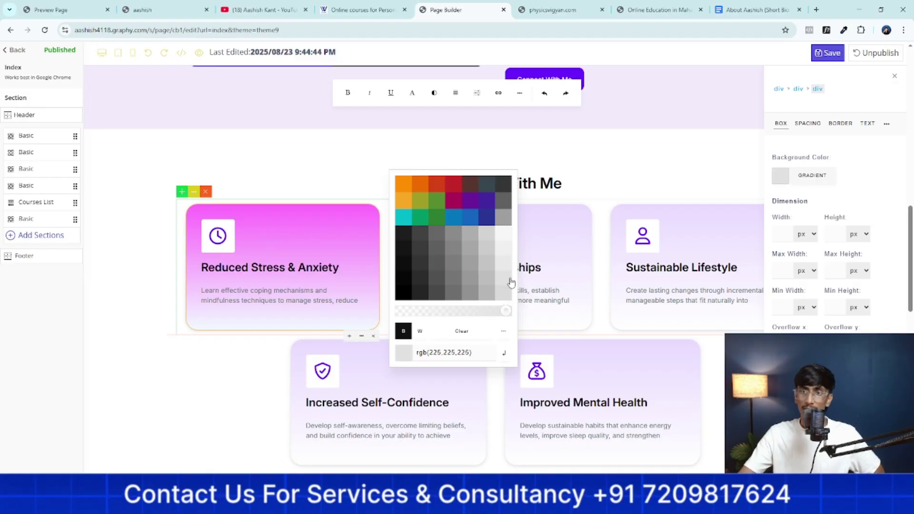
left_click(833, 200)
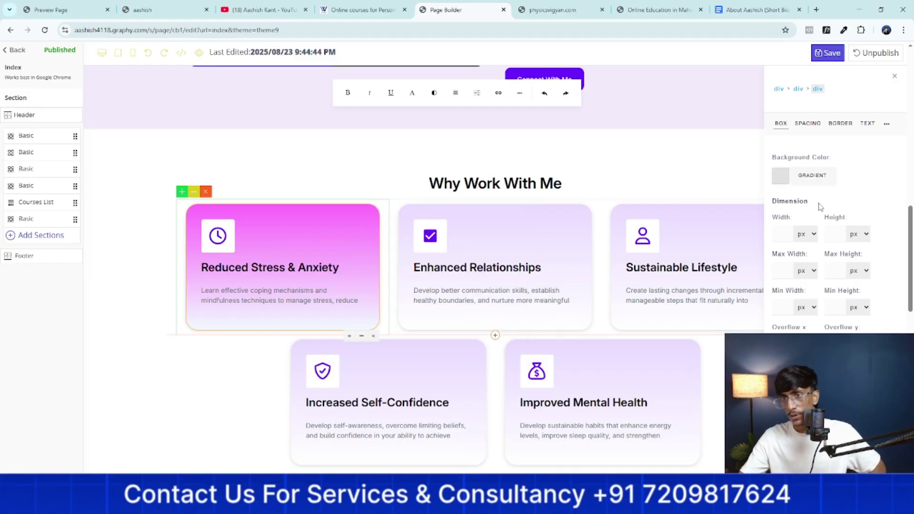
left_click(833, 178)
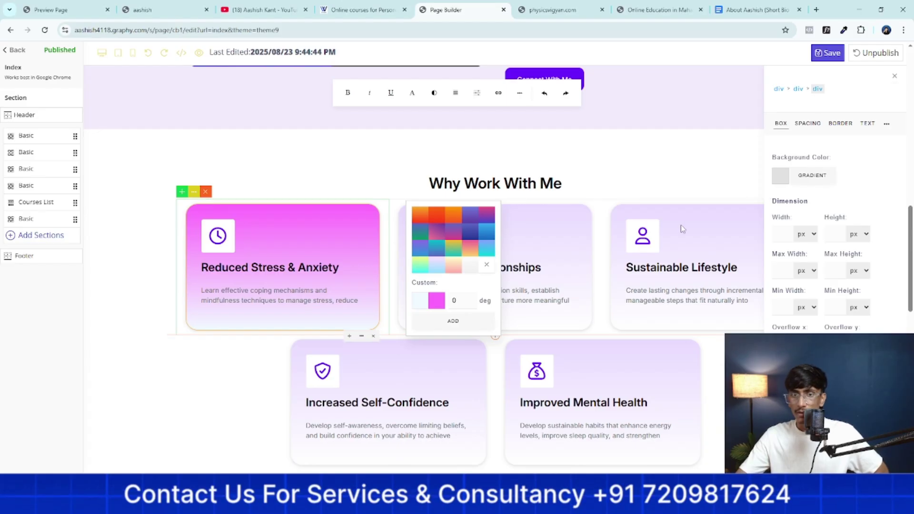
left_click(148, 53)
left_click(149, 54)
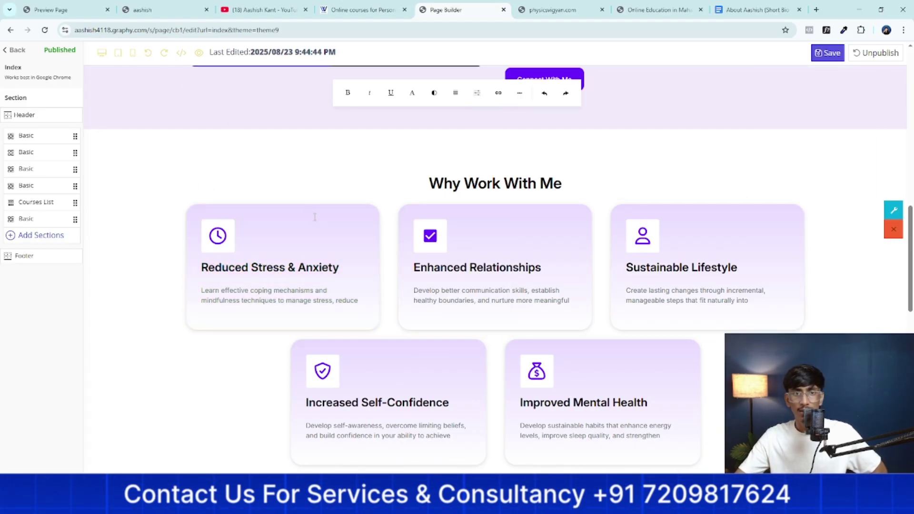
left_click(362, 339)
Give the Reduced Stress & Anxiety card a 1 px solid border
left_click(391, 397)
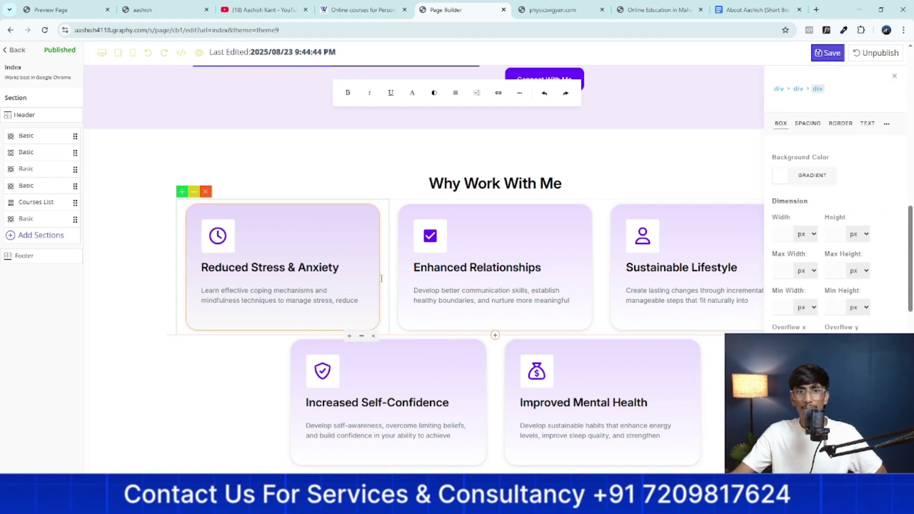
left_click(837, 127)
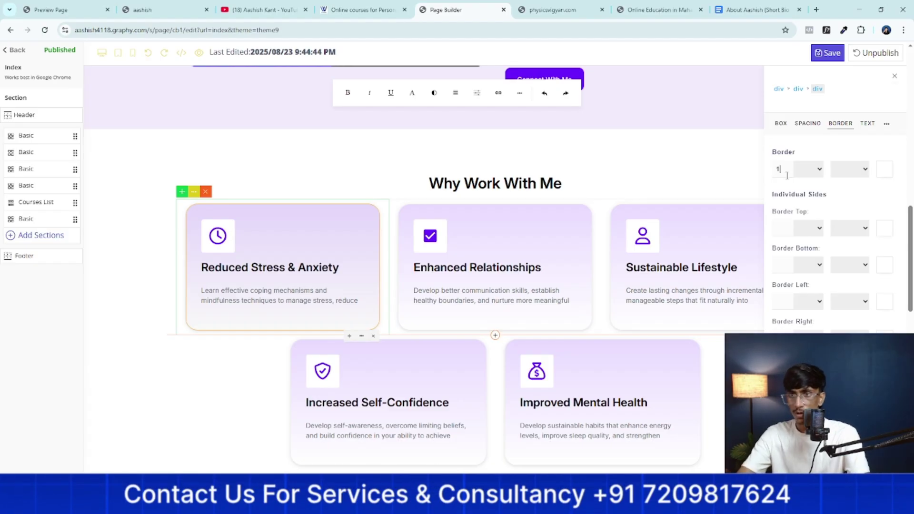
left_click(808, 169)
left_click(807, 190)
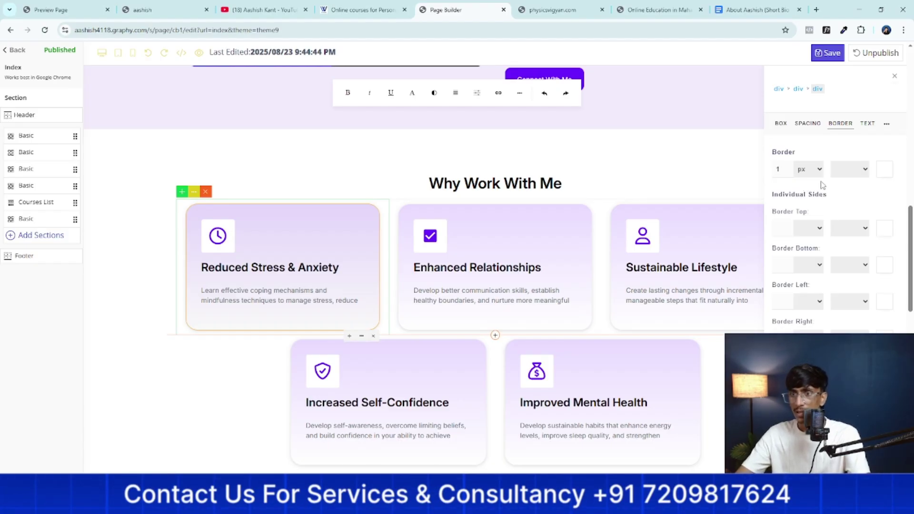
left_click(854, 169)
left_click(851, 195)
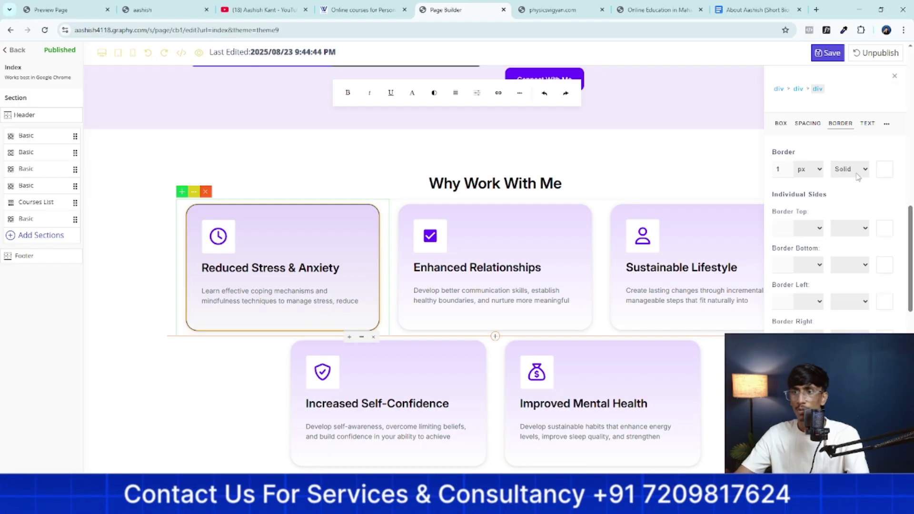
left_click(852, 169)
left_click(848, 207)
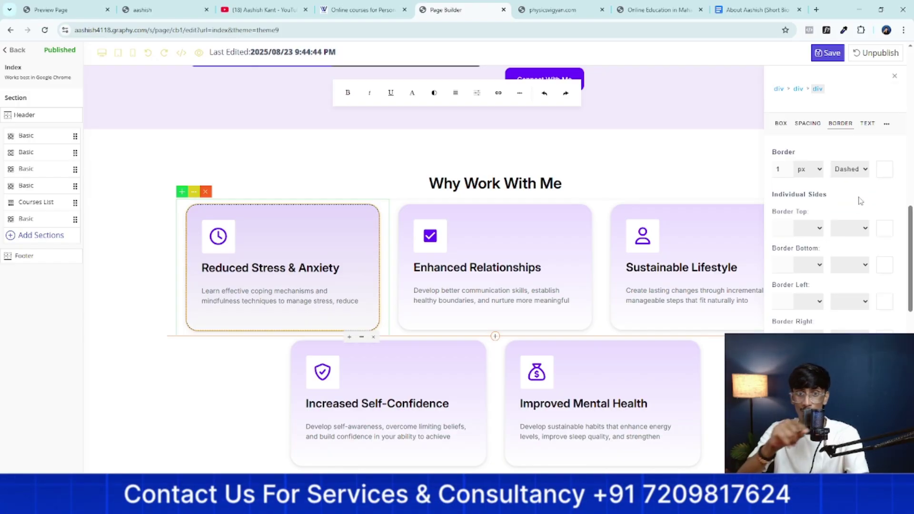
left_click(850, 227)
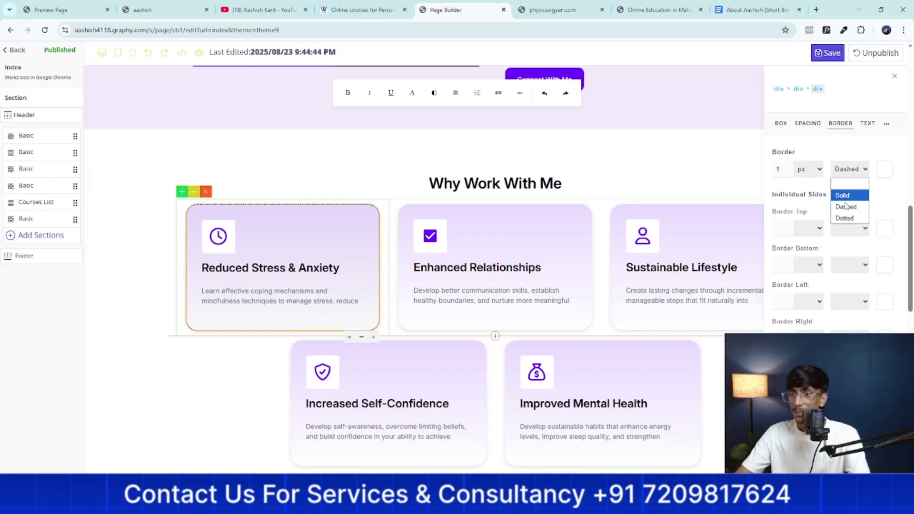
left_click(843, 221)
left_click(863, 169)
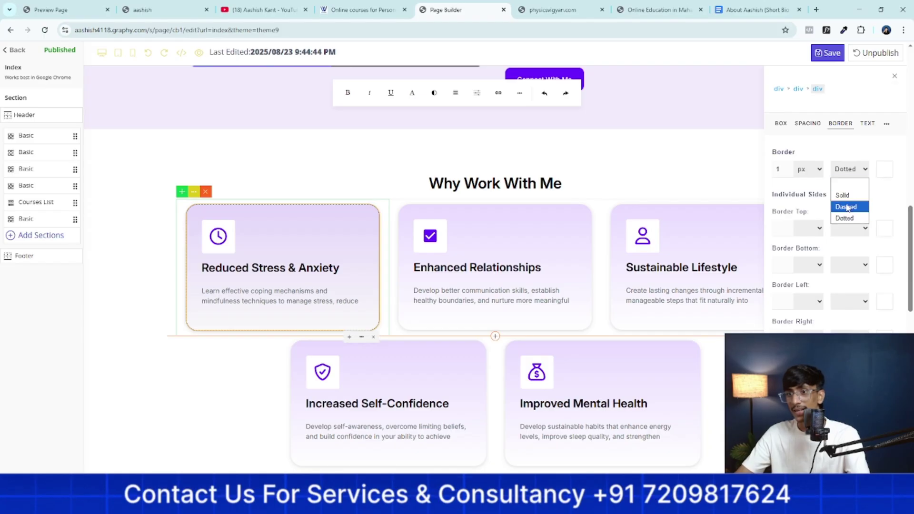
left_click(847, 206)
left_click(852, 171)
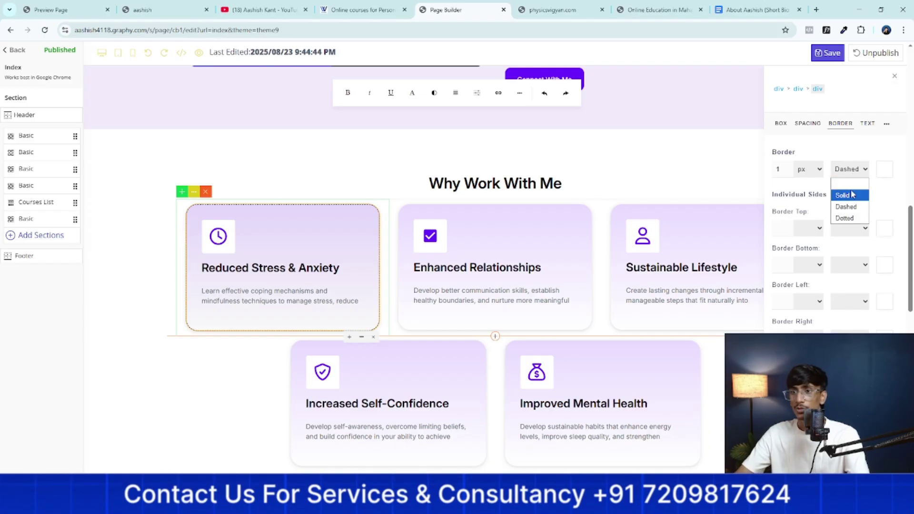
left_click(843, 195)
Colour the card's border bright blue rgb(0,119,255) after trying orange
left_click(888, 171)
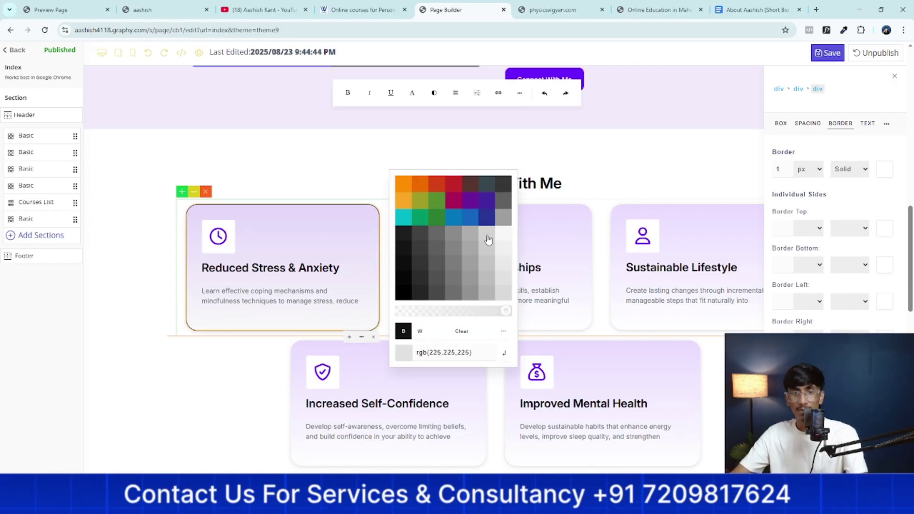
triple_click(455, 353)
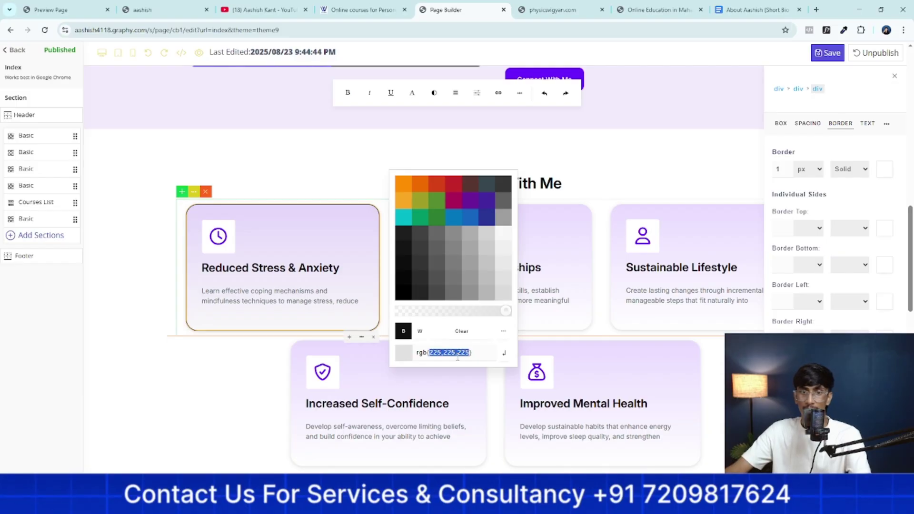
right_click(456, 352)
left_click(486, 190)
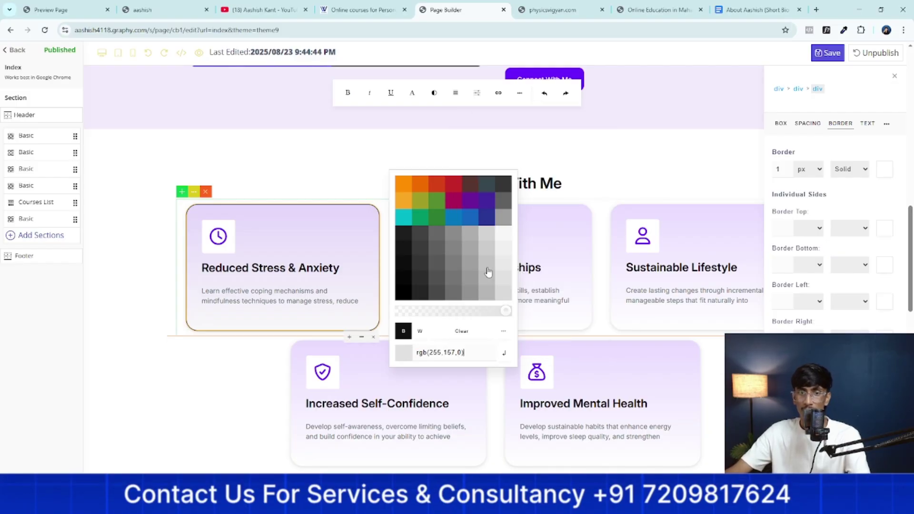
left_click(505, 356)
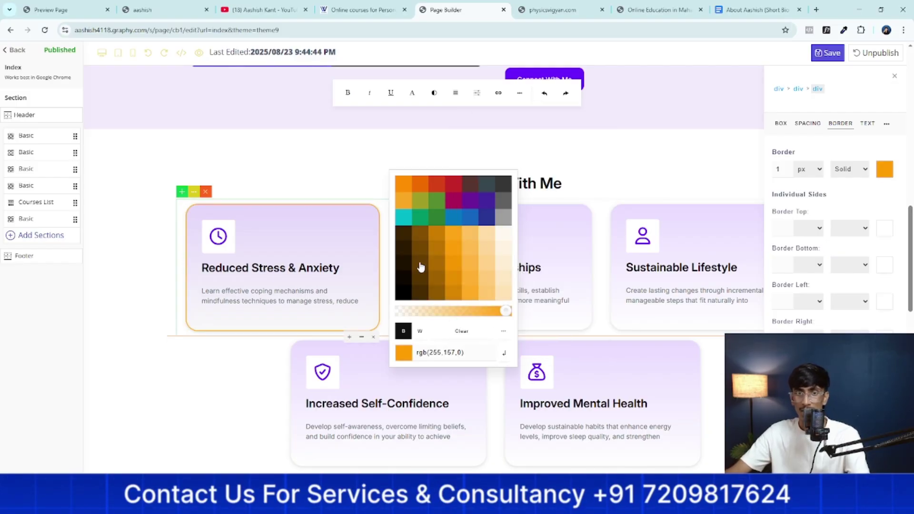
left_click(462, 218)
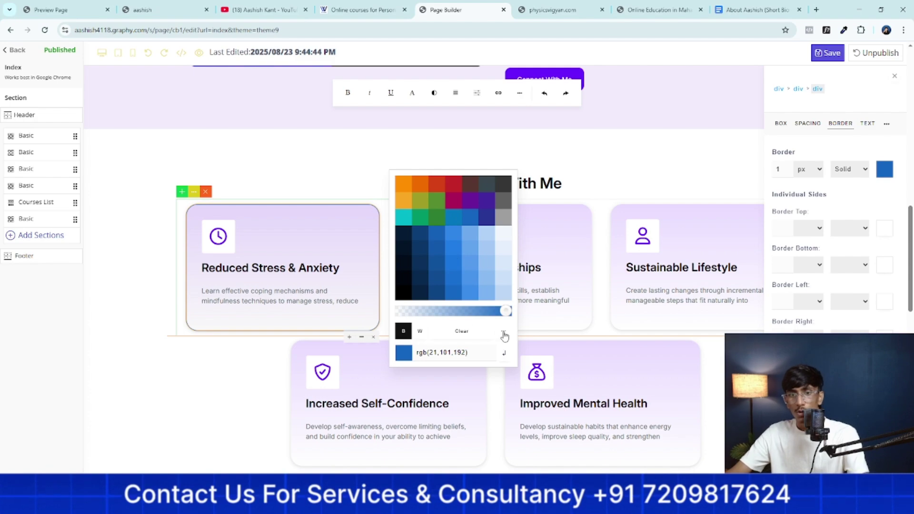
left_click(504, 331)
left_click(461, 333)
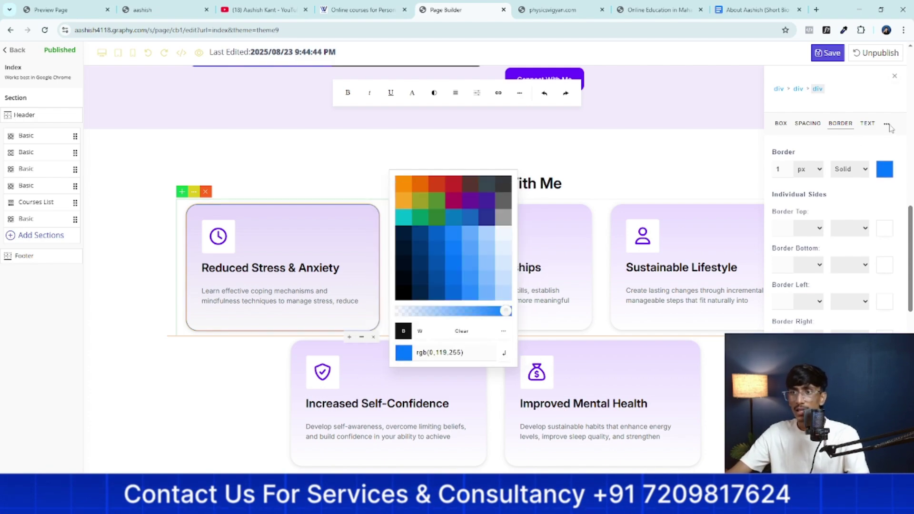
left_click(868, 125)
left_click(868, 124)
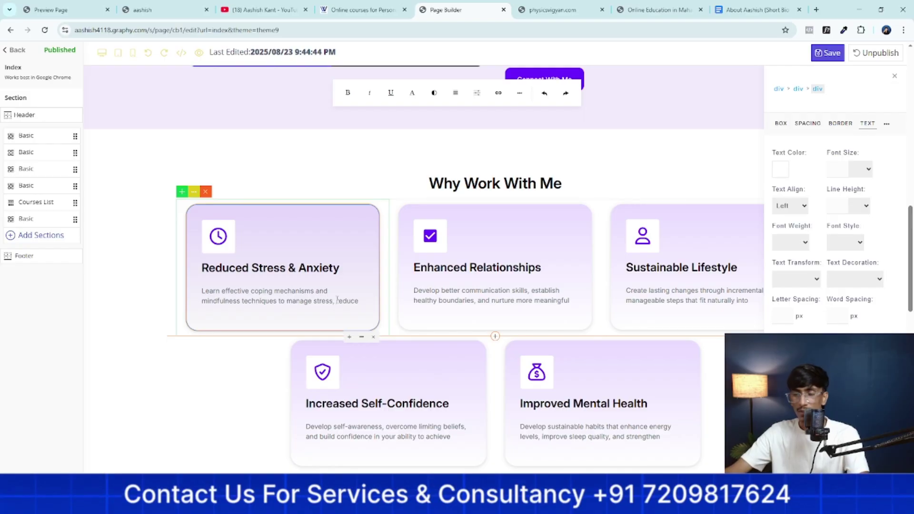
Set the card's border radius and corner values to 5 px, then check its shadow settings
left_click(888, 124)
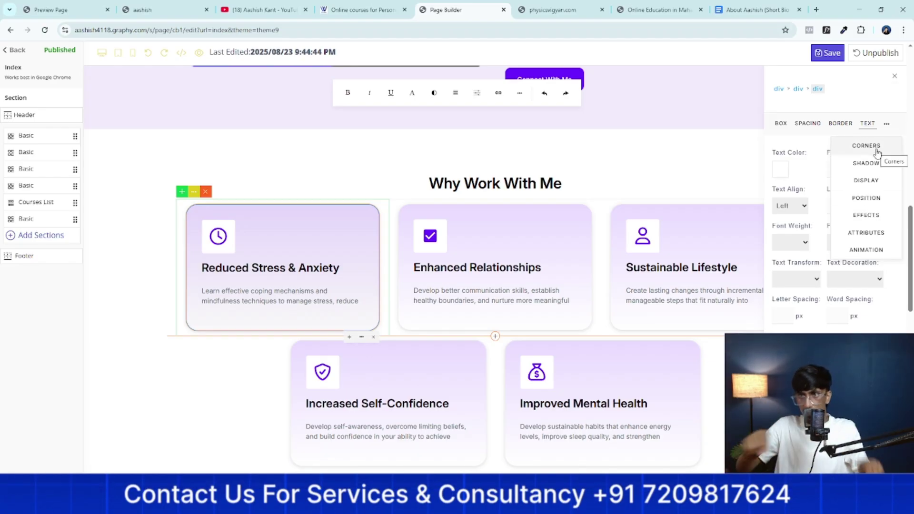
left_click(877, 147)
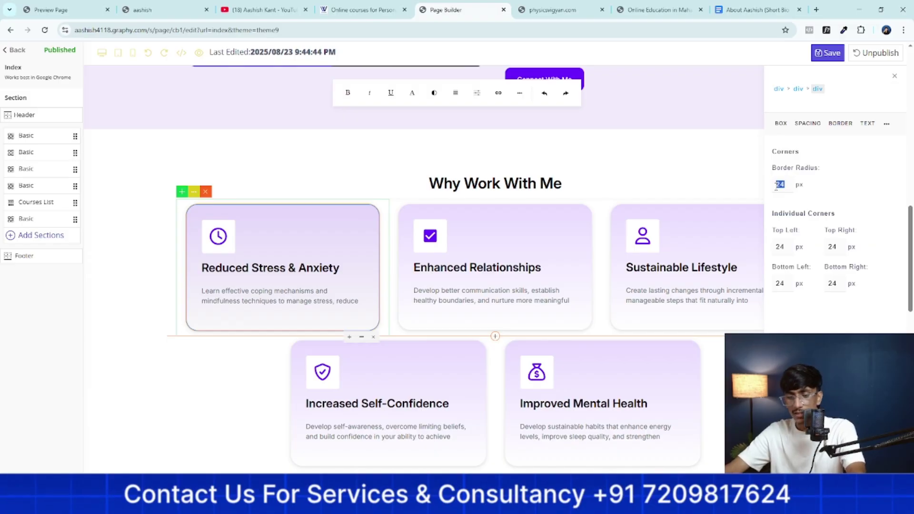
type("25")
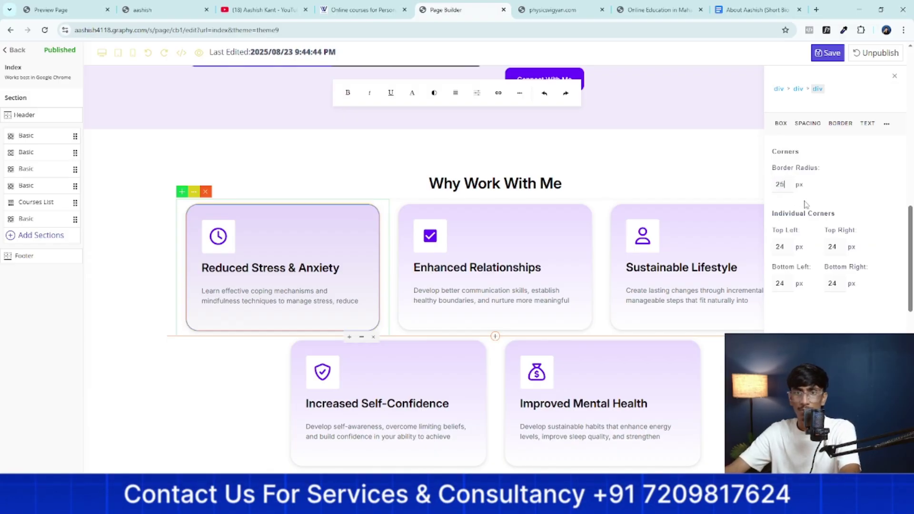
double_click(783, 185)
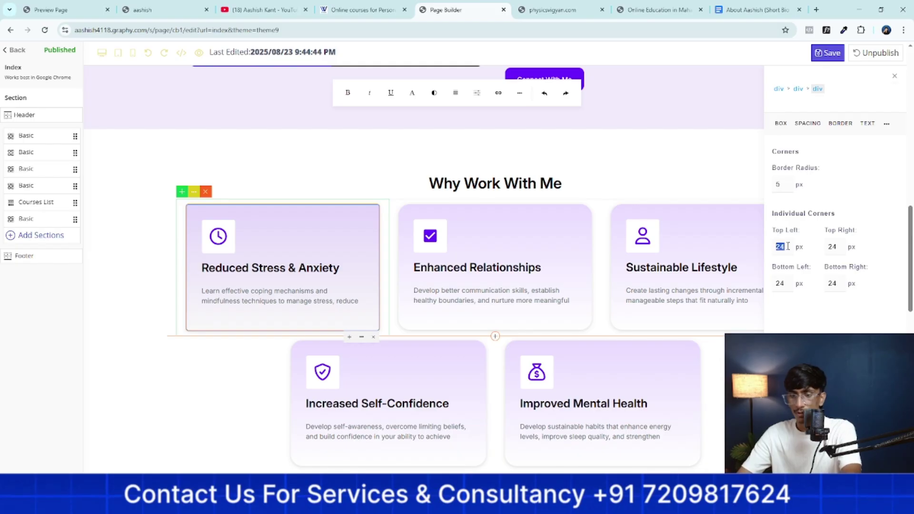
key("BackSpace")
key("BackSpace")
type("5")
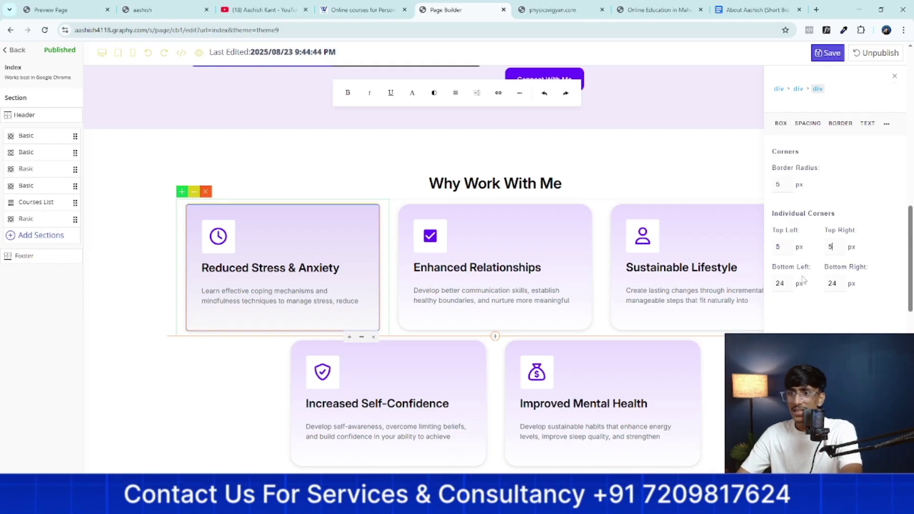
left_click(780, 283)
key("BackSpace")
key("BackSpace")
type("5")
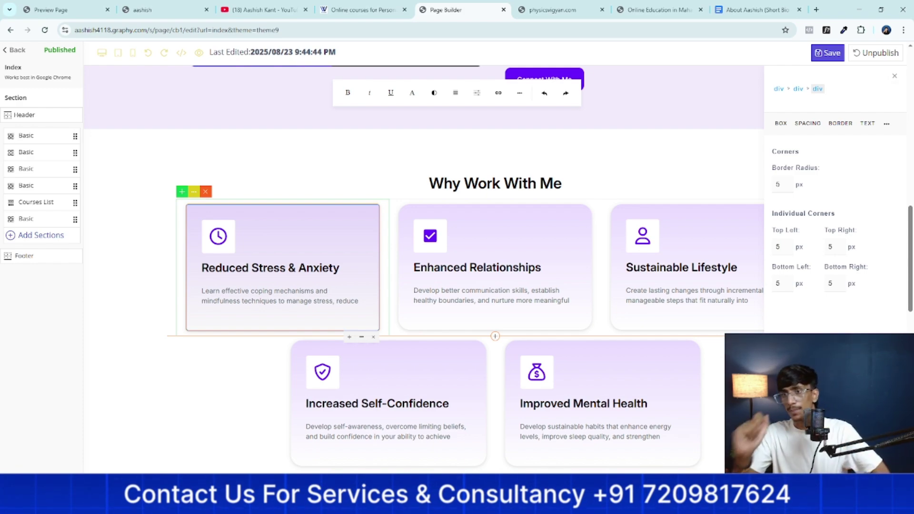
left_click(887, 123)
left_click(875, 168)
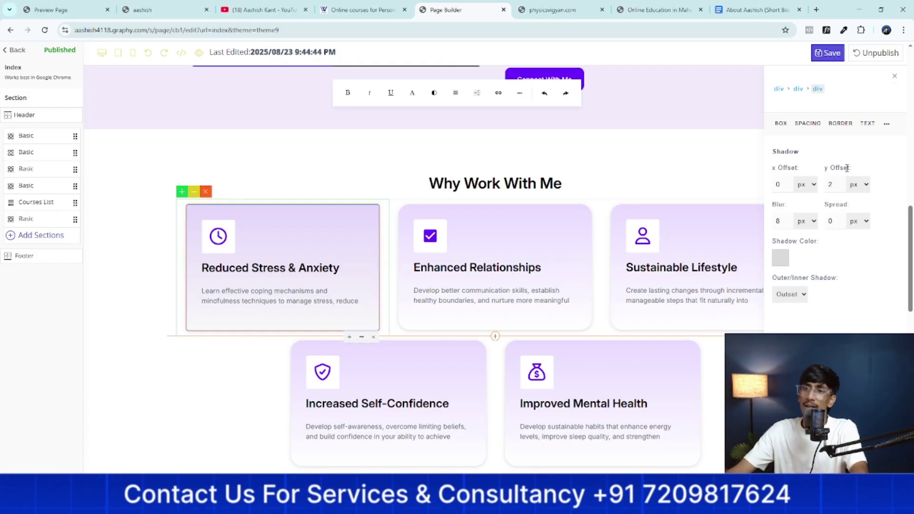
left_click(896, 78)
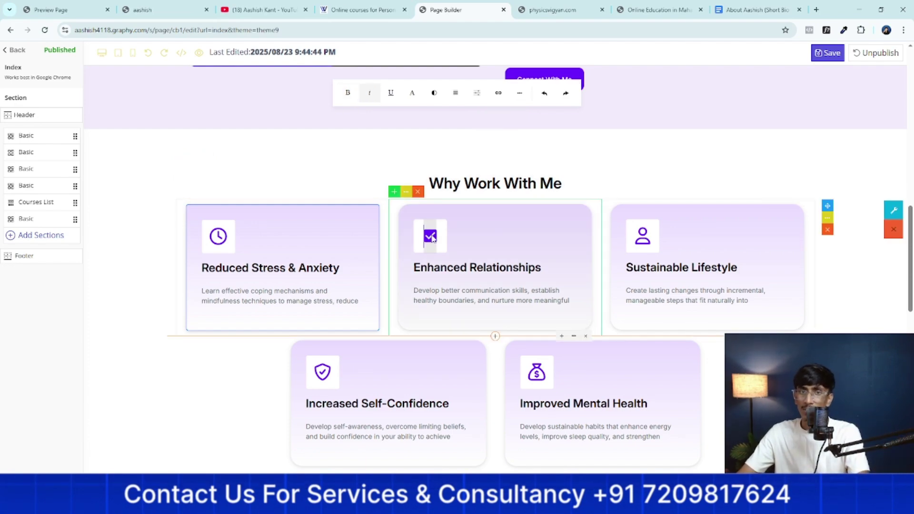
Make the Why Work With Me heading dark indigo
left_click(435, 93)
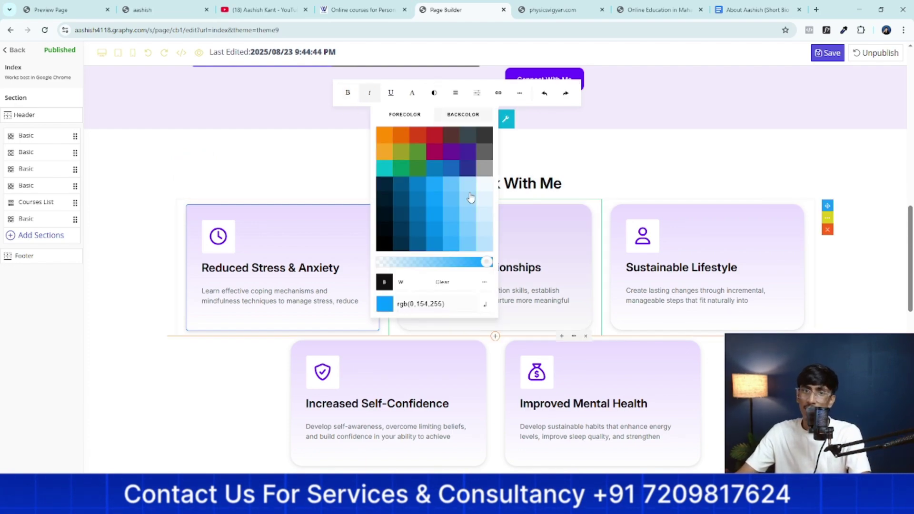
left_click(467, 165)
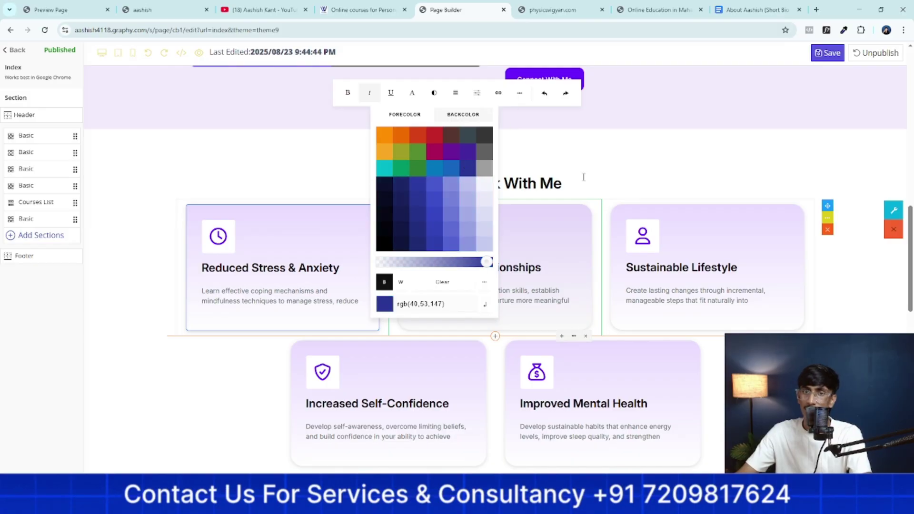
left_click(602, 180)
left_click(118, 379)
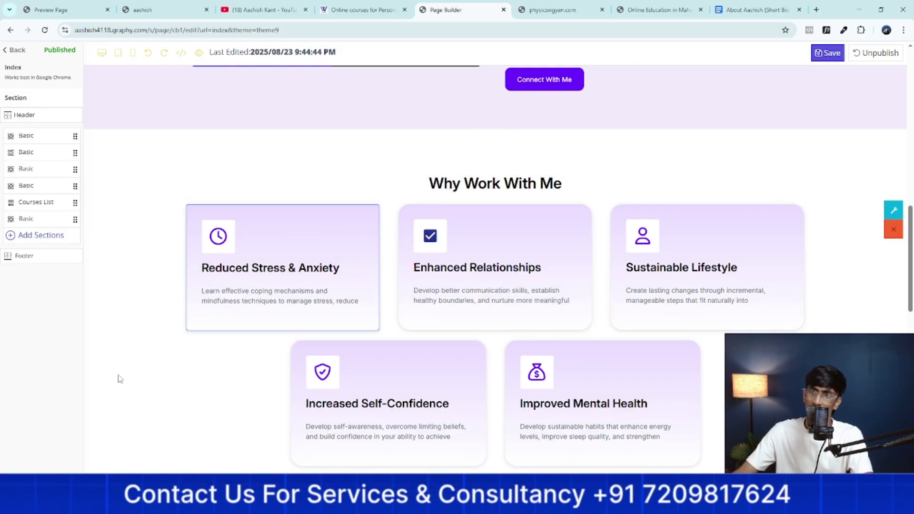
Save the home page and scroll down and back up to review it
left_click(827, 53)
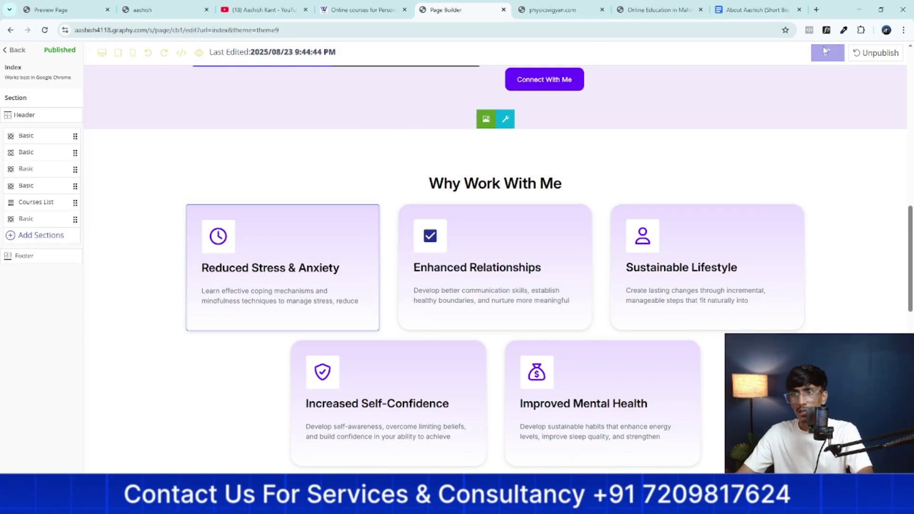
scroll(761, 198, "down", 15)
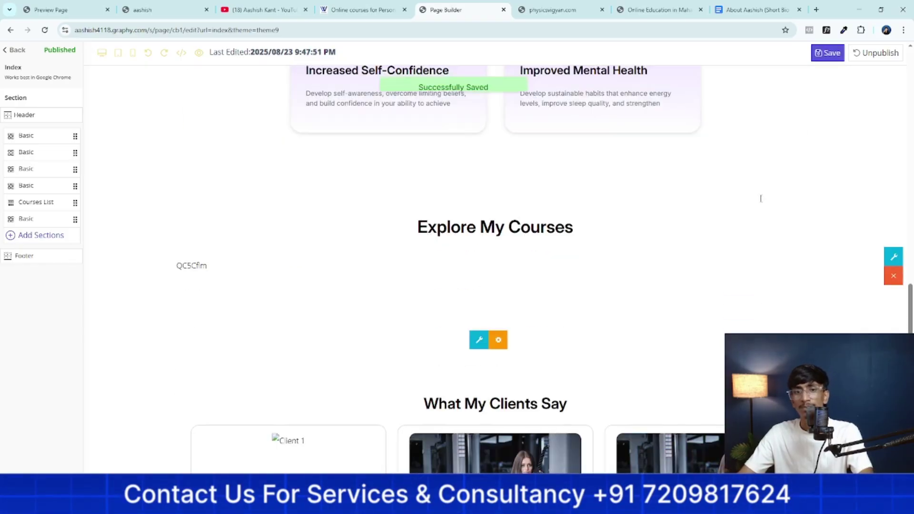
scroll(756, 249, "up", 8)
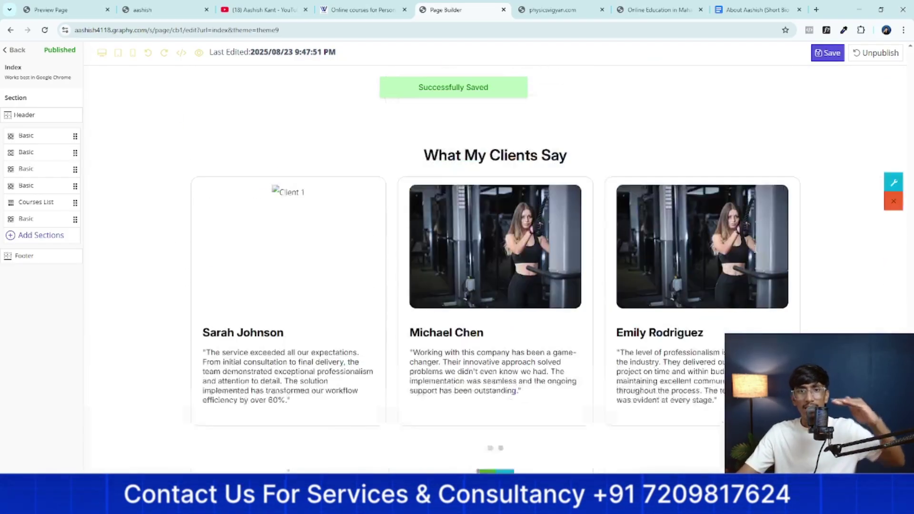
scroll(756, 248, "up", 12)
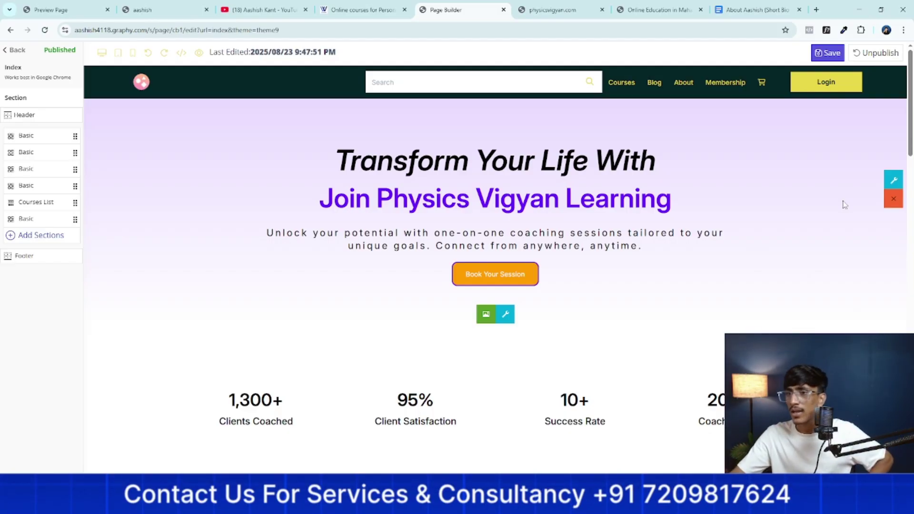
Delete the hero, stats, Holistic Wellness, Why Work With Me and Explore My Courses sections, then view physicsvigyan.com
left_click(902, 202)
left_click(474, 283)
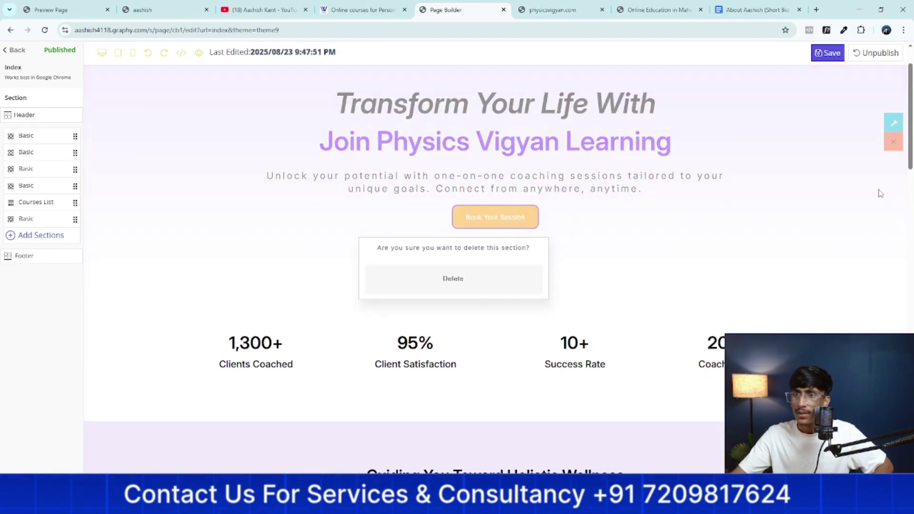
left_click(891, 201)
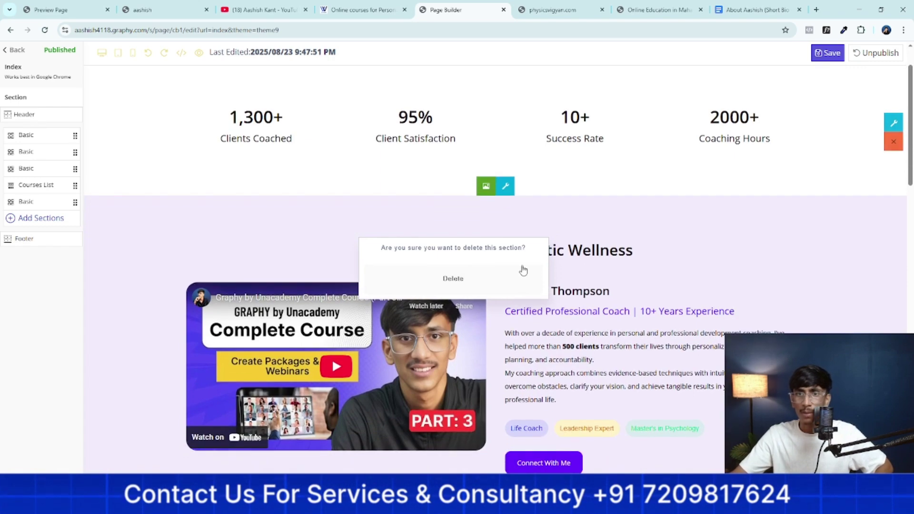
left_click(523, 272)
left_click(899, 202)
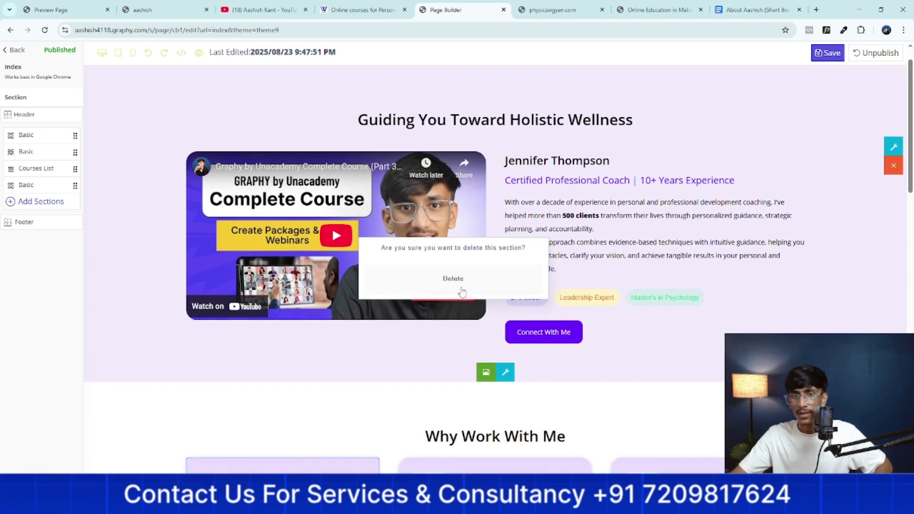
left_click(455, 281)
left_click(894, 199)
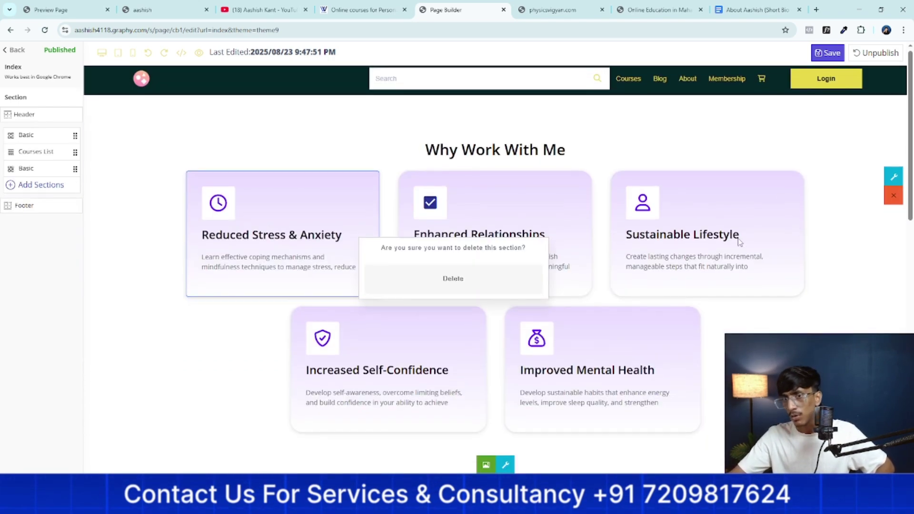
left_click(488, 292)
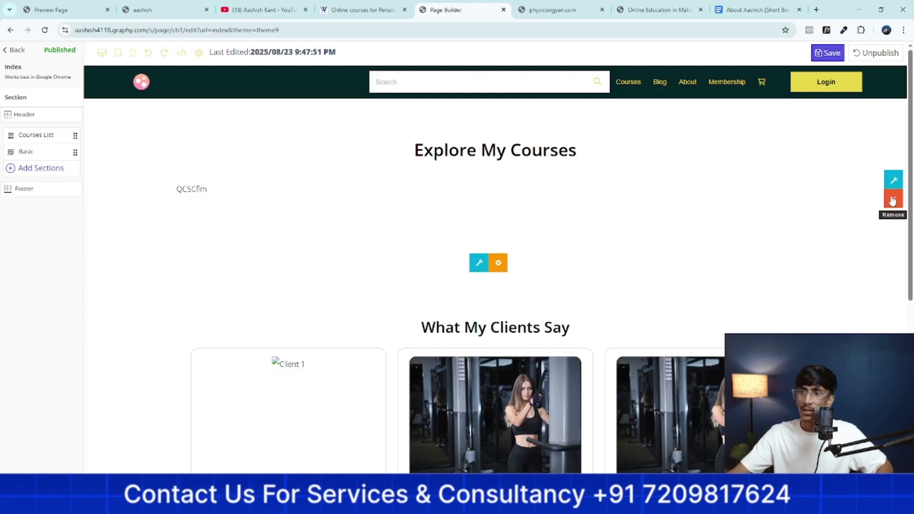
left_click(894, 198)
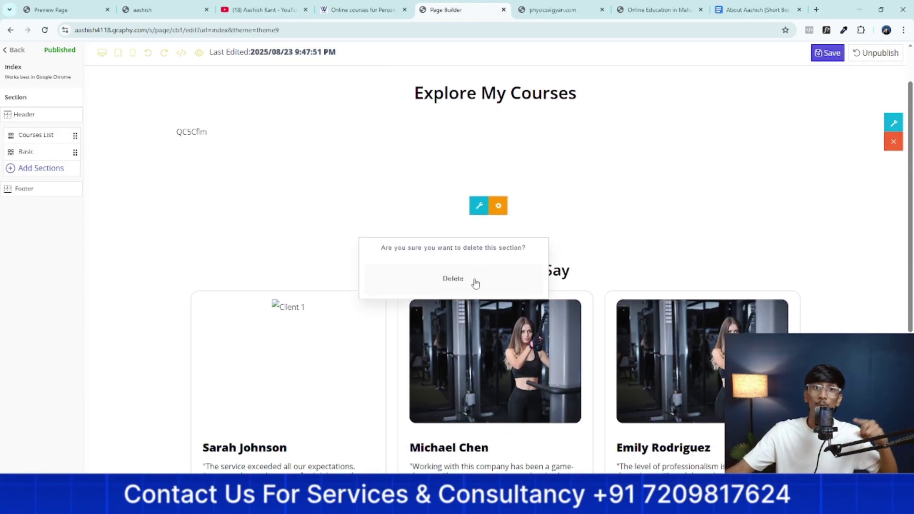
left_click(475, 283)
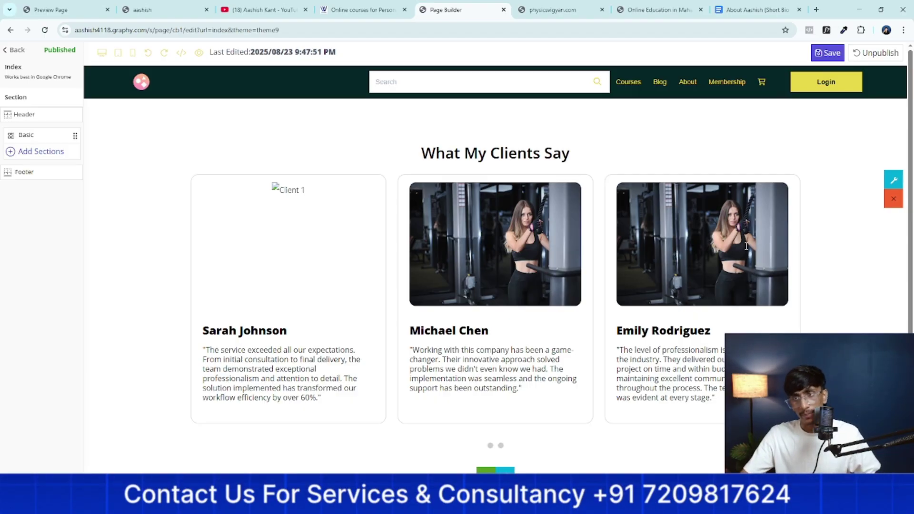
left_click(529, 13)
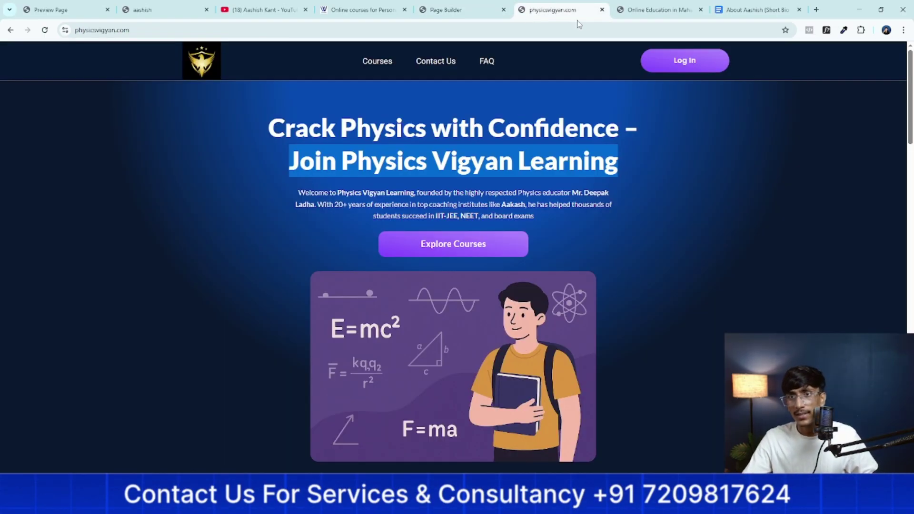
Scroll the easylearning.live reference site up to its hero, then return to Page Builder
left_click(652, 5)
scroll(602, 270, "up", 20)
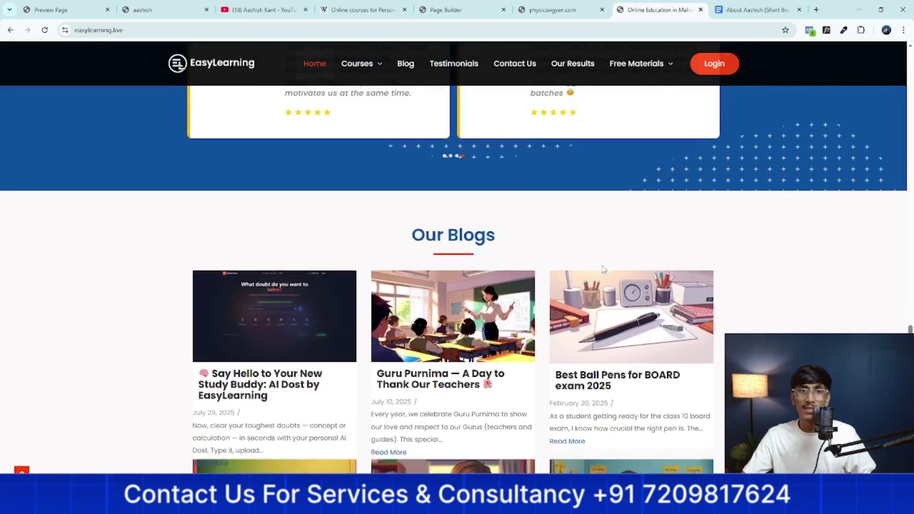
scroll(601, 270, "up", 10)
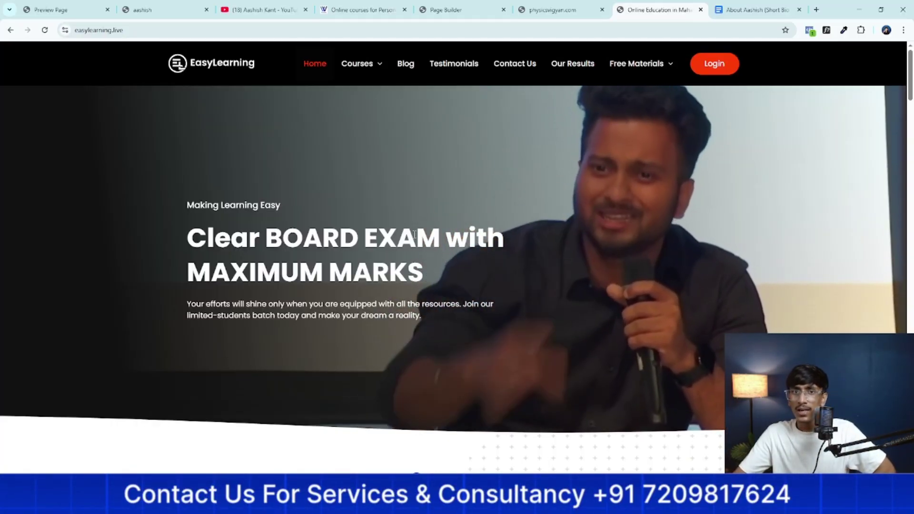
left_click(450, 7)
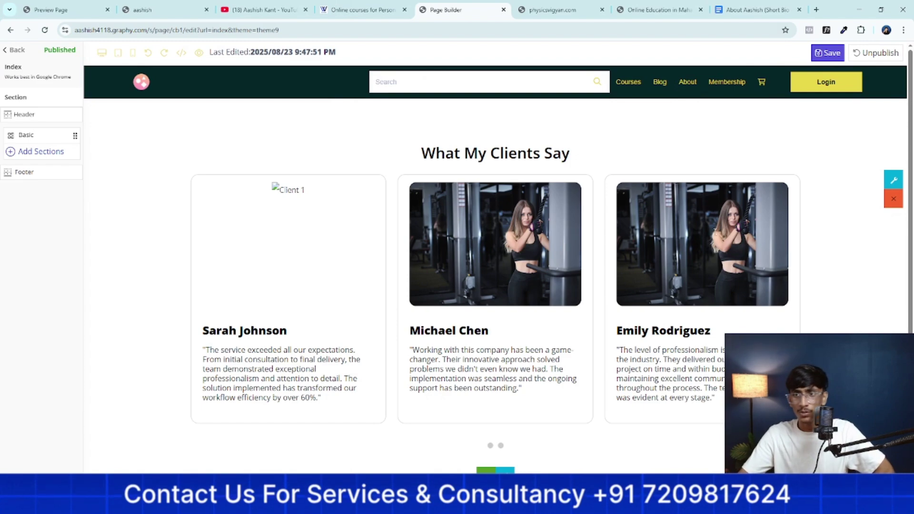
Remove the What My Clients Say testimonials section and confirm the deletion
left_click(893, 199)
left_click(500, 275)
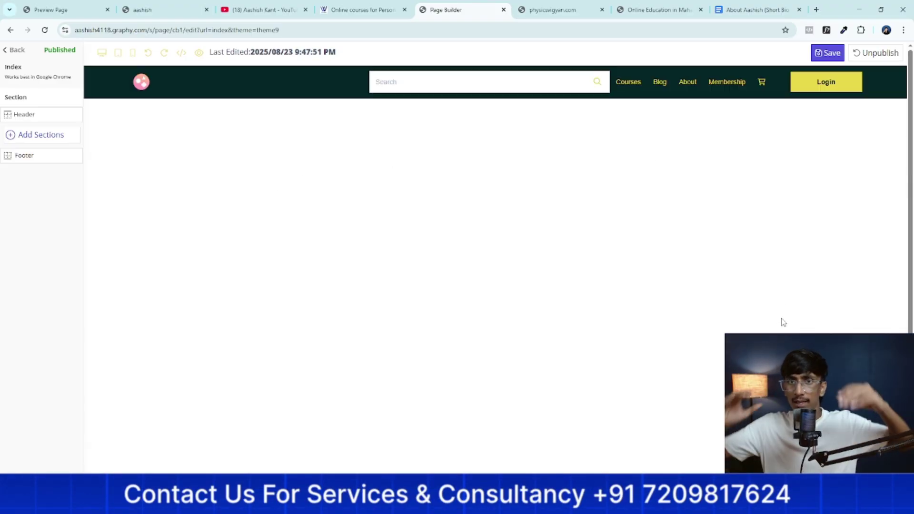
Insert the full-width slider layout and open its image settings
left_click(19, 135)
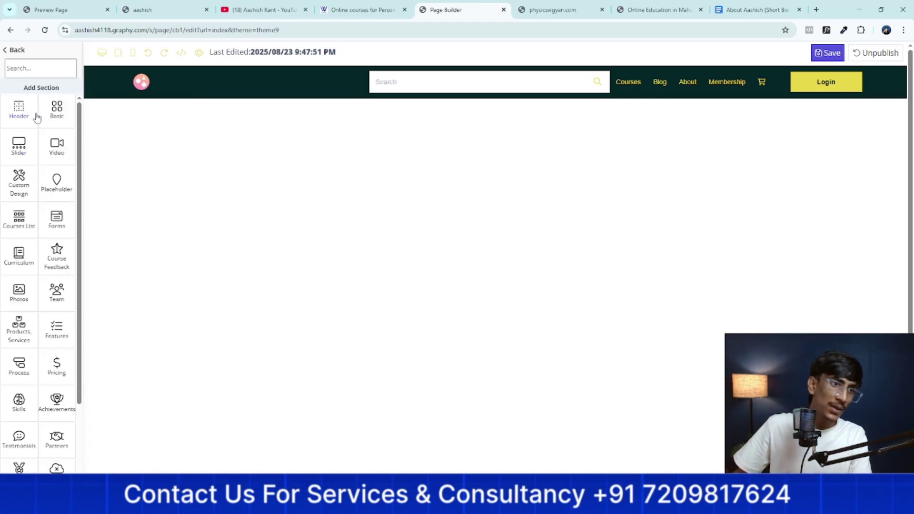
left_click(19, 149)
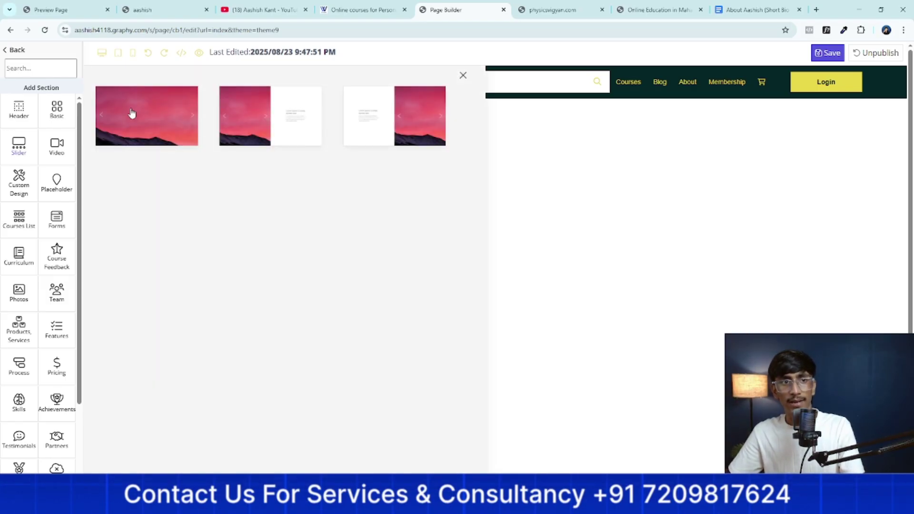
left_click(132, 113)
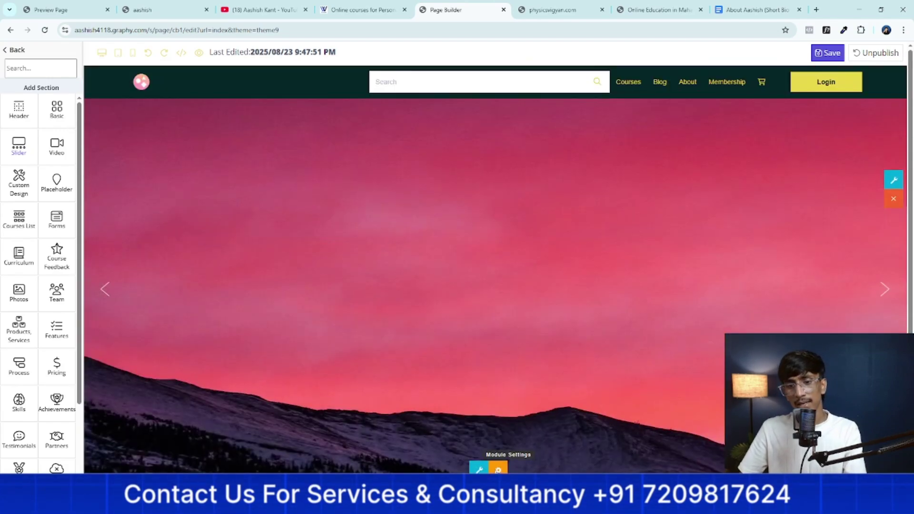
left_click(498, 470)
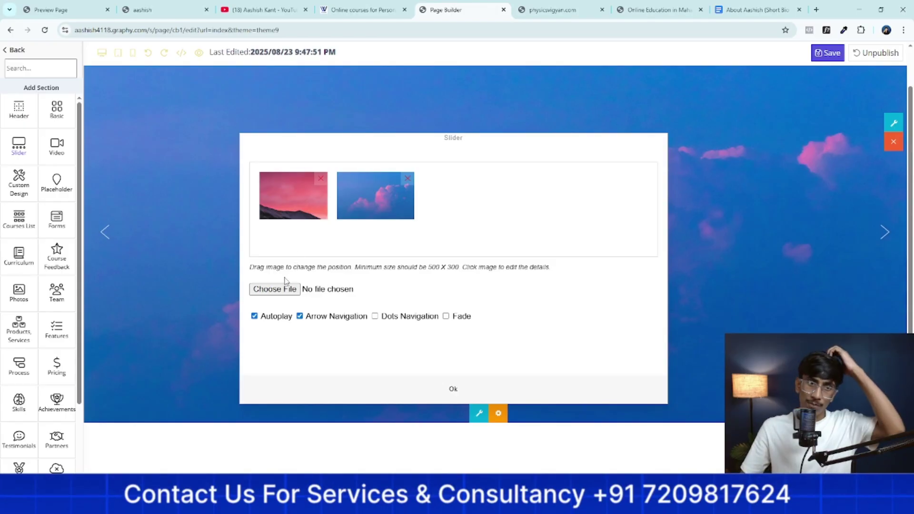
Upload the 'Untitled design (24)' banner image to the slider
left_click(275, 289)
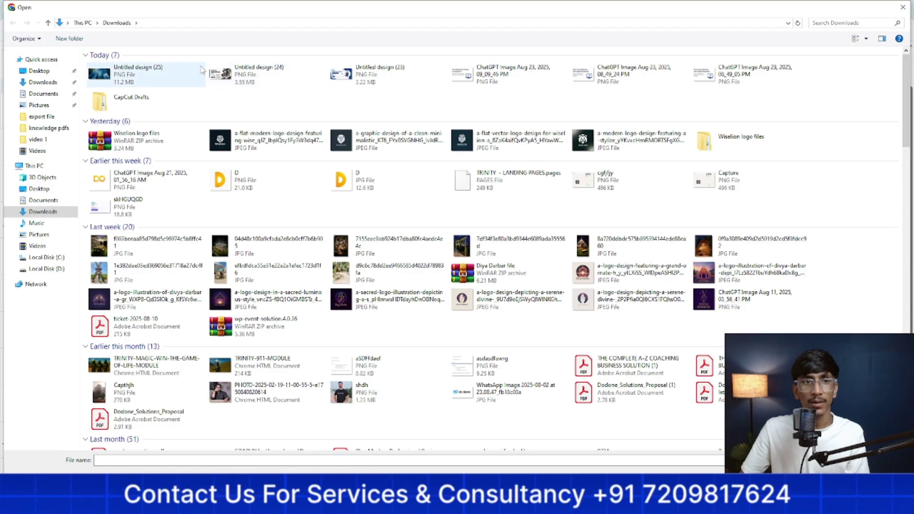
left_click(245, 85)
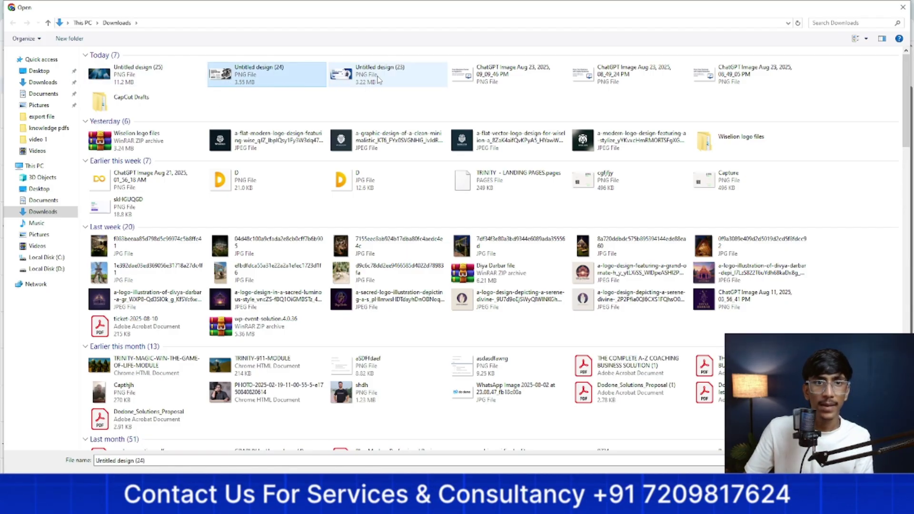
left_click(400, 81)
left_click(476, 76)
left_click(262, 79)
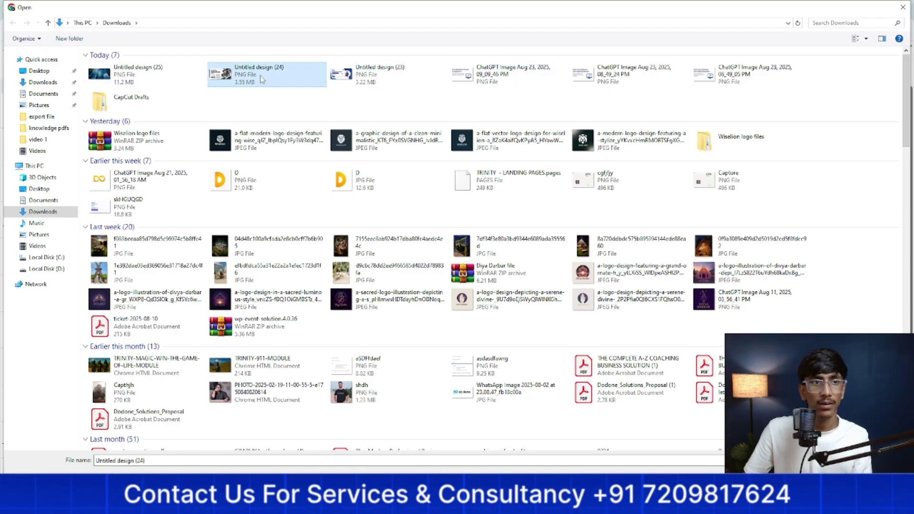
left_click(356, 78)
left_click(272, 83)
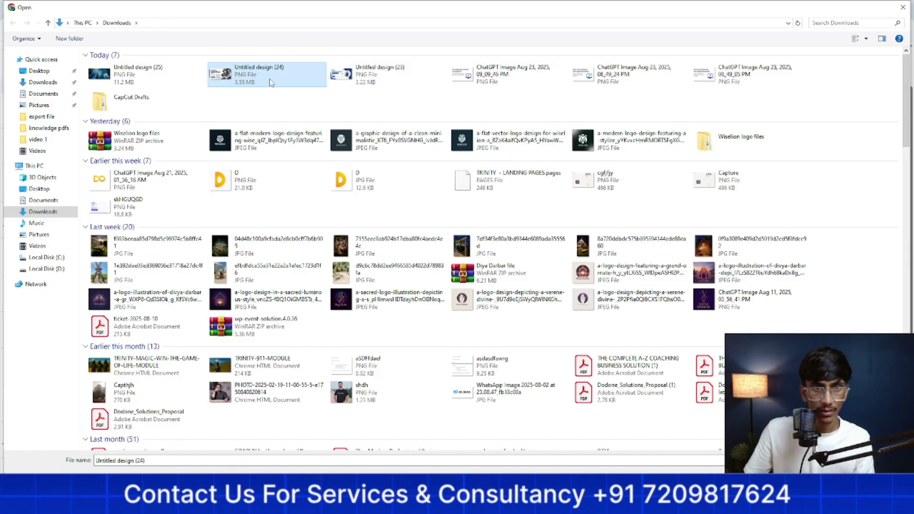
left_click(358, 78)
left_click(287, 81)
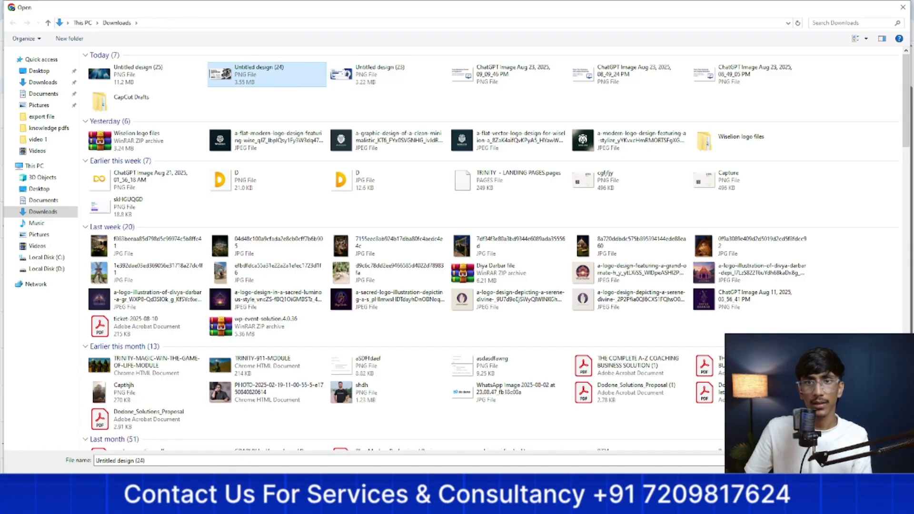
double_click(287, 82)
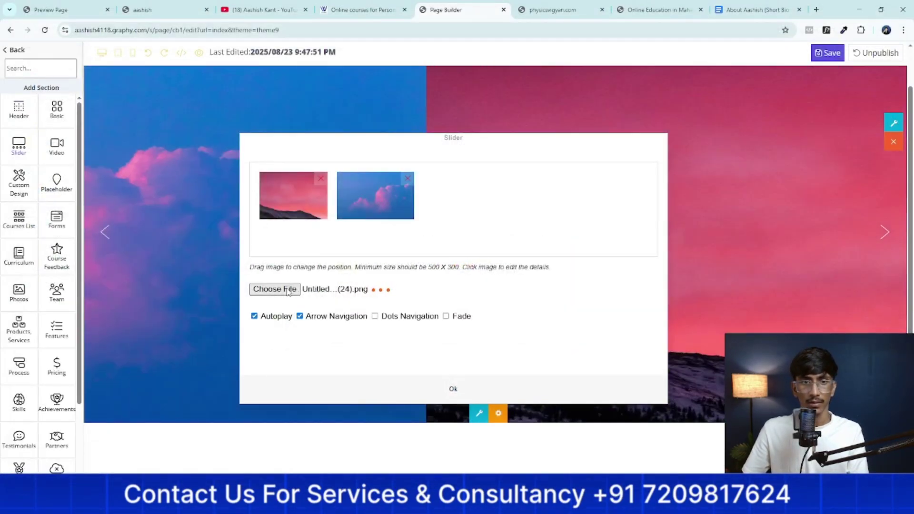
Upload 'Untitled design (23)' and delete the pink mountain and blue sky sample images
left_click(288, 290)
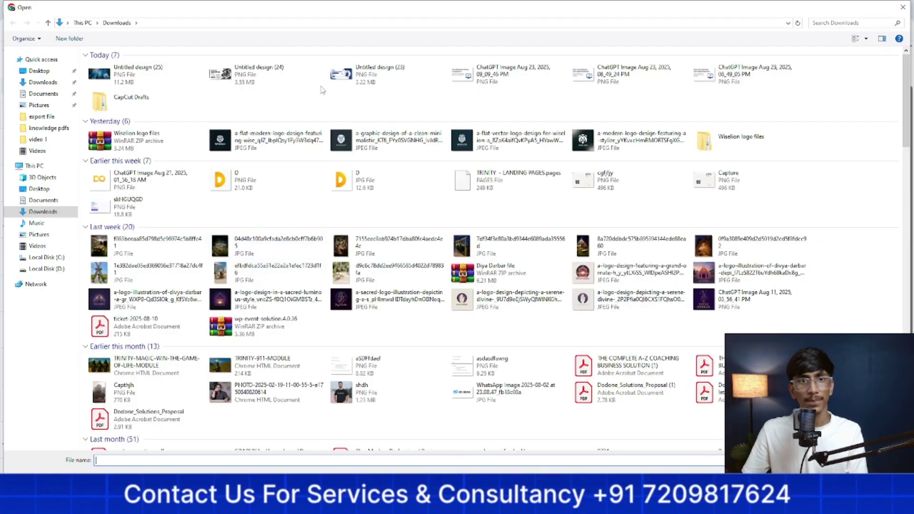
left_click(354, 78)
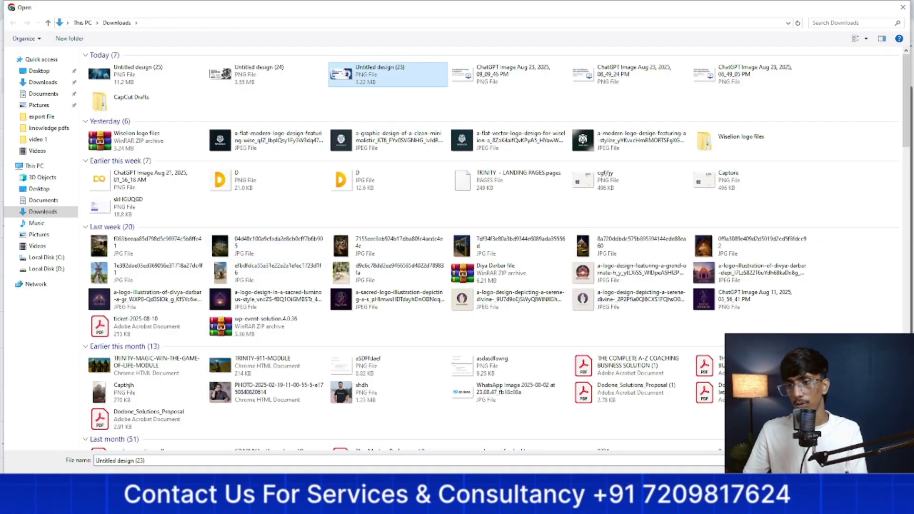
double_click(355, 78)
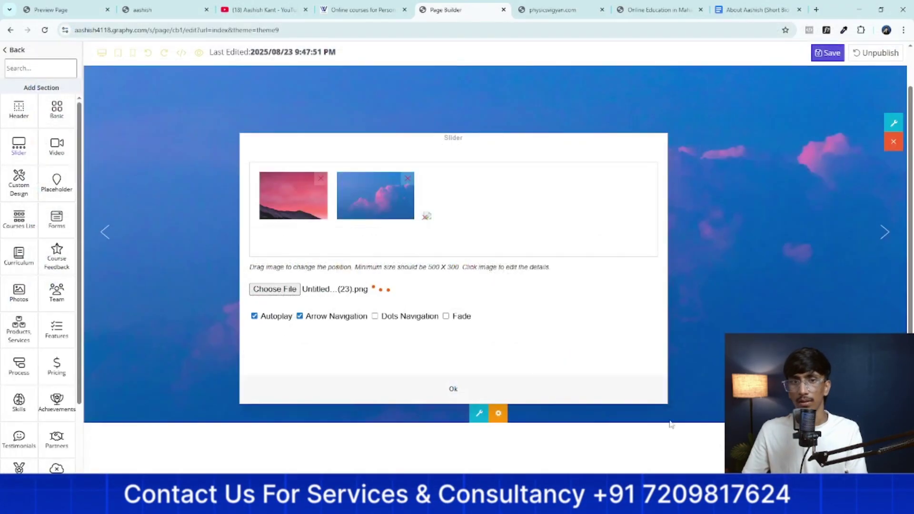
left_click(323, 183)
left_click(324, 183)
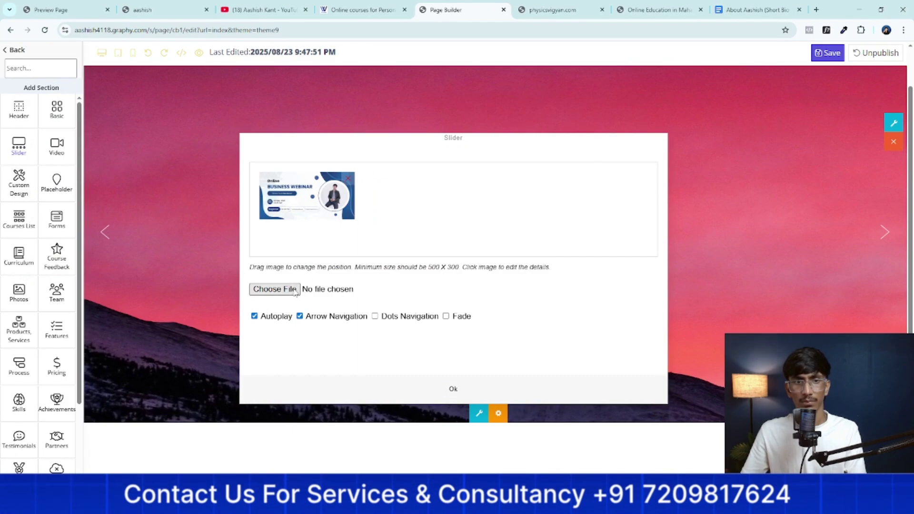
Re-upload 'Untitled design (24)' and apply the images, showing the Online Business Webinar banner
left_click(275, 289)
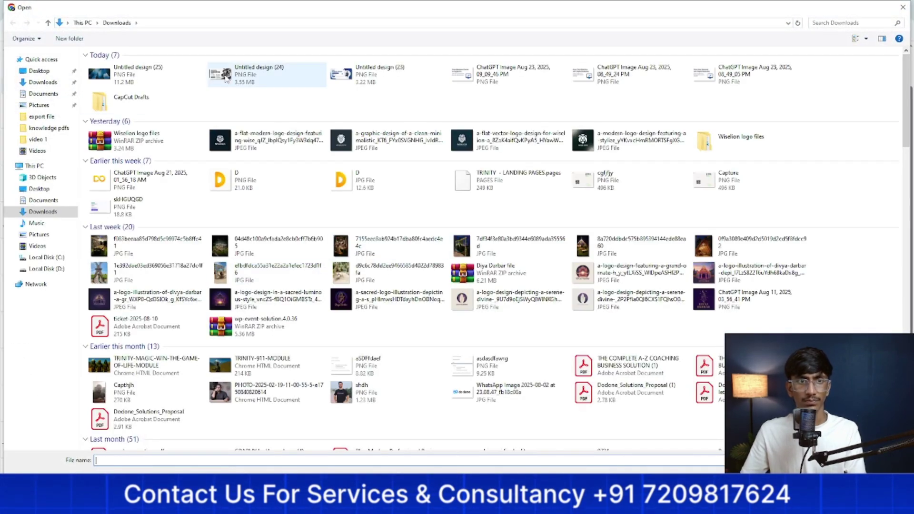
left_click(226, 77)
key("Return")
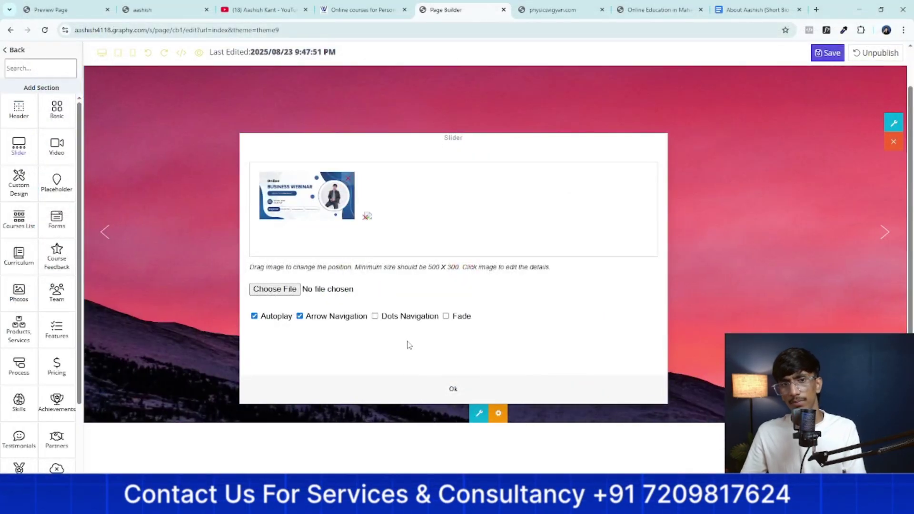
left_click(436, 388)
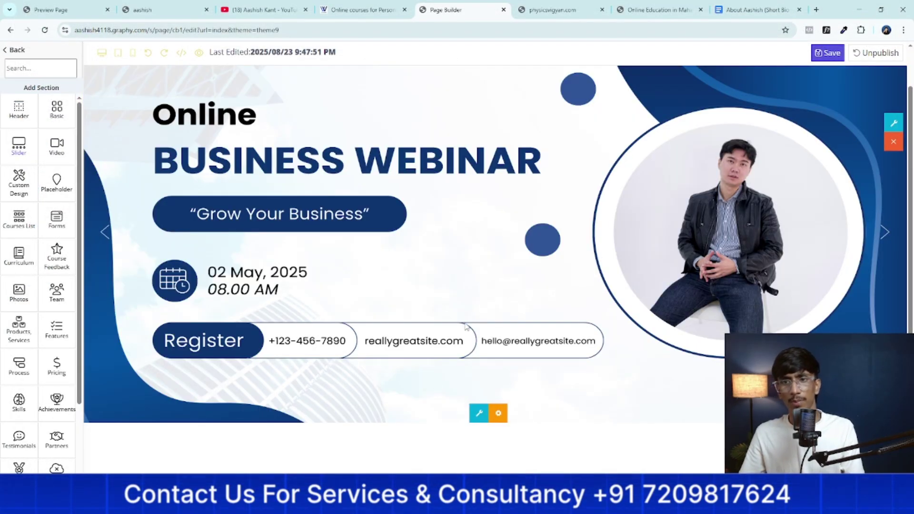
scroll(470, 319, "down", 2)
scroll(471, 318, "up", 3)
scroll(439, 320, "down", 1)
scroll(666, 305, "up", 1)
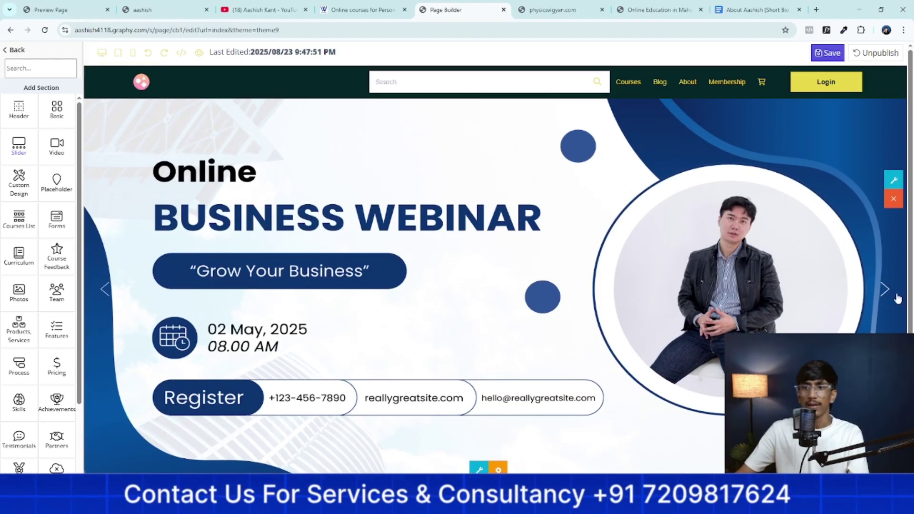
Turn on Dots Navigation in the banner slider's Module Settings
left_click(878, 289)
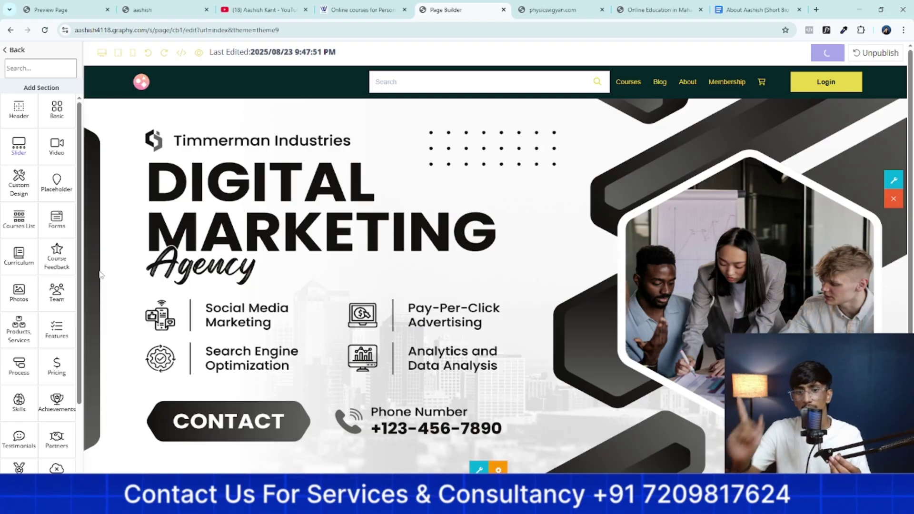
left_click(496, 469)
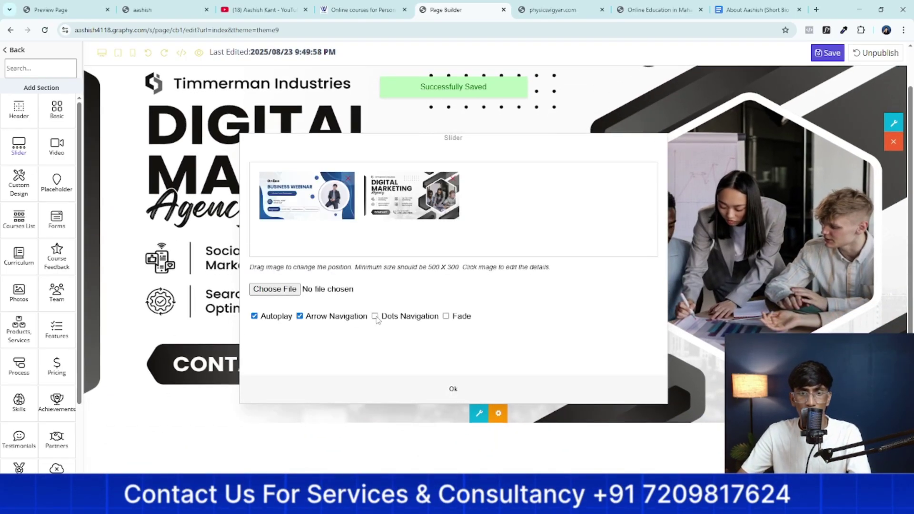
scroll(478, 435, "up", 1)
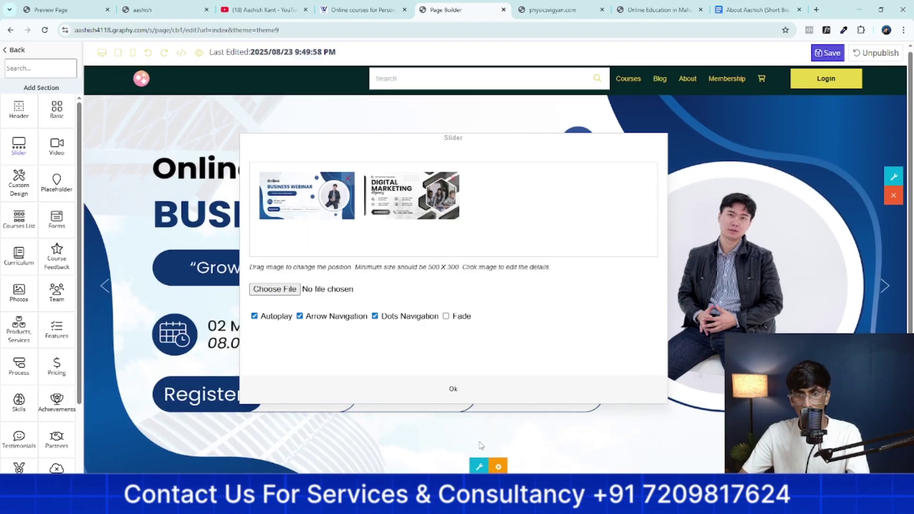
left_click(453, 394)
scroll(487, 364, "down", 3)
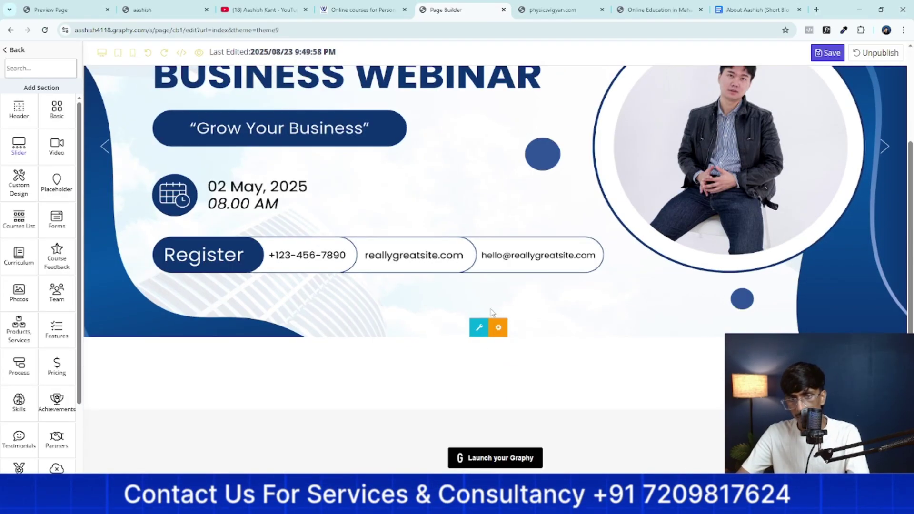
Show the Digital Marketing Agency banner, save the home page, and reopen slider settings
left_click(885, 147)
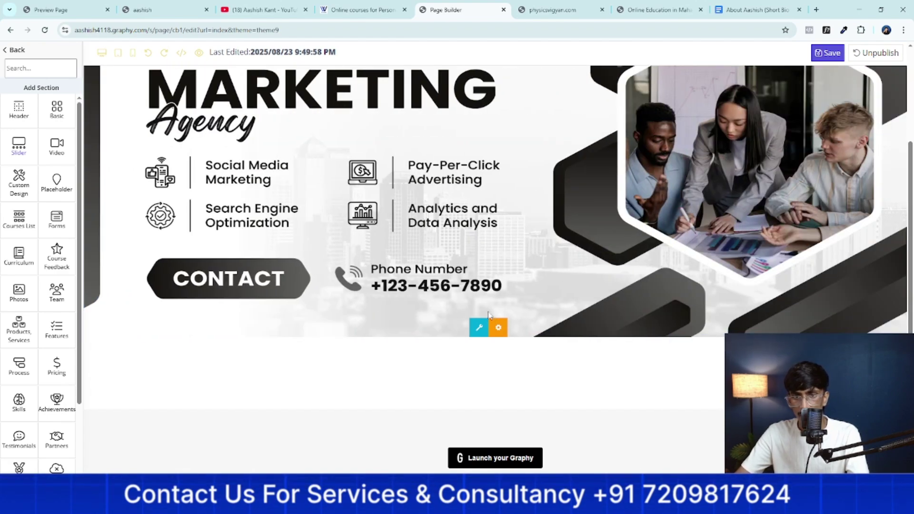
scroll(514, 305, "up", 3)
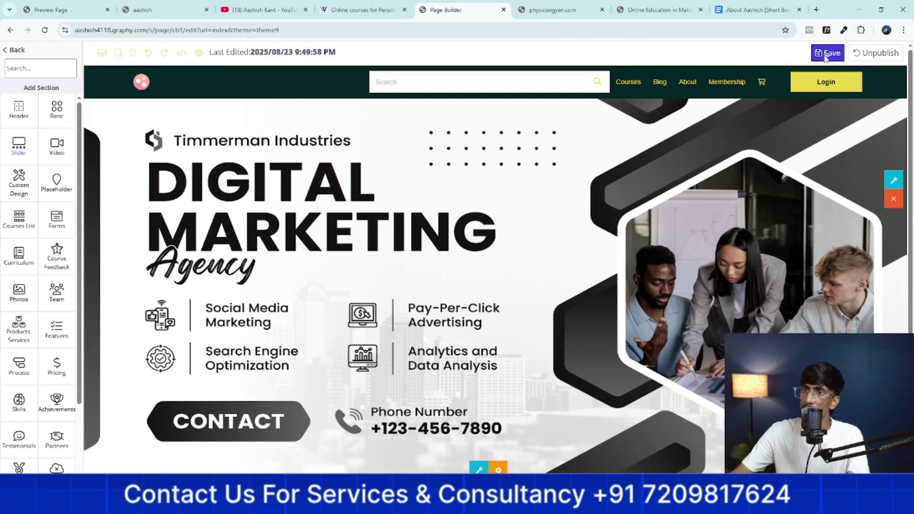
left_click(827, 55)
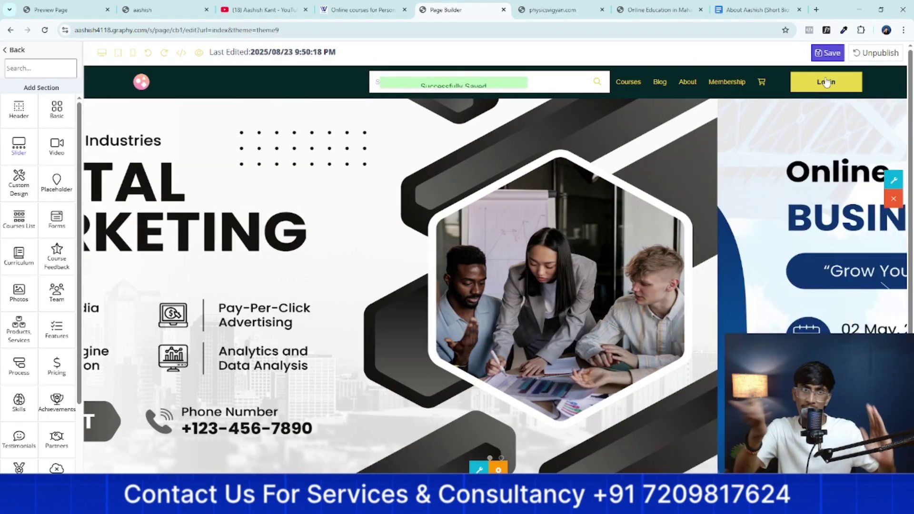
scroll(719, 200, "down", 3)
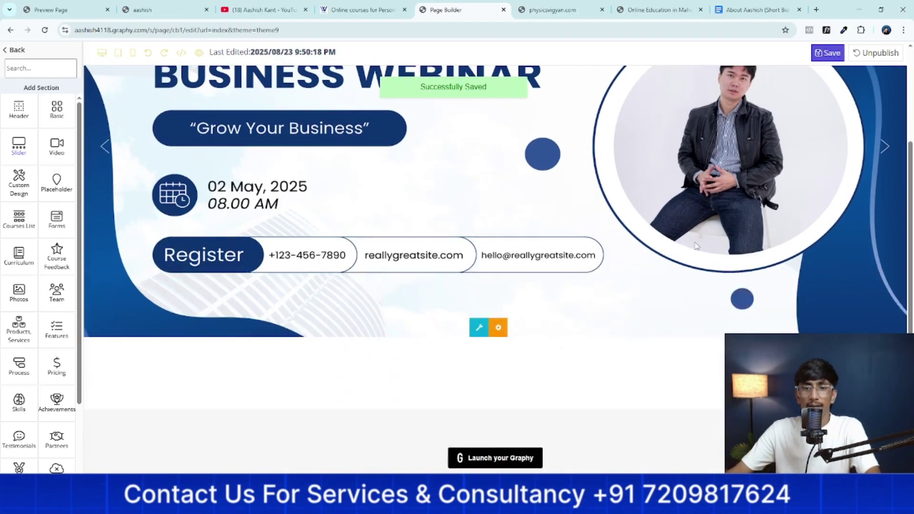
left_click(498, 329)
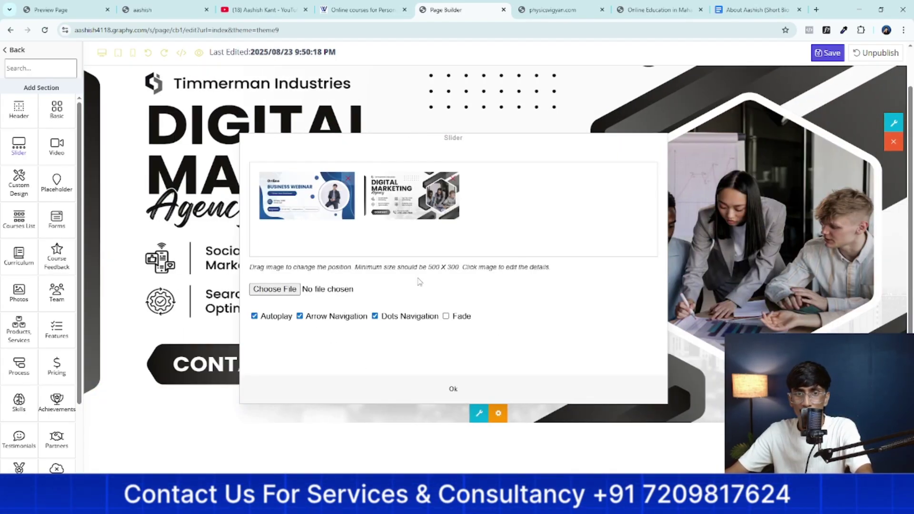
Add the 'ChatGPT Image Aug 23' PNG from Downloads as the third slider banner
left_click(283, 291)
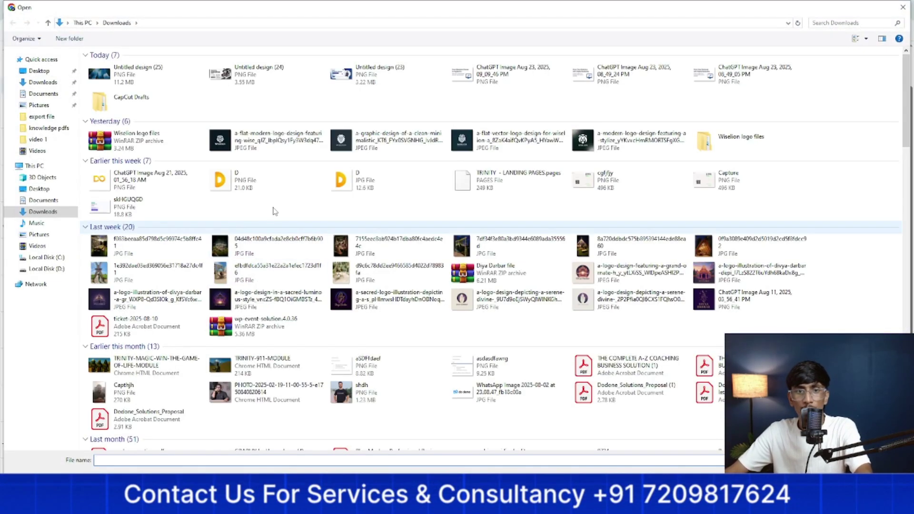
left_click(462, 83)
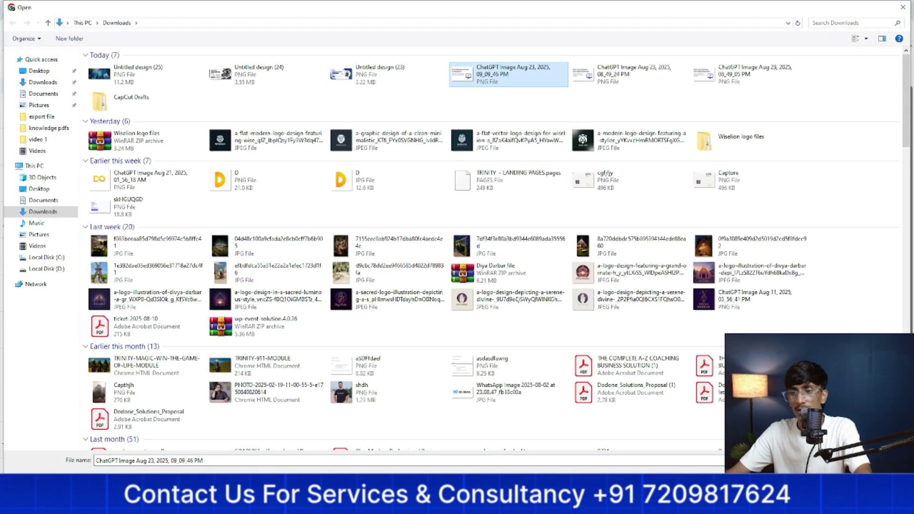
key("Return")
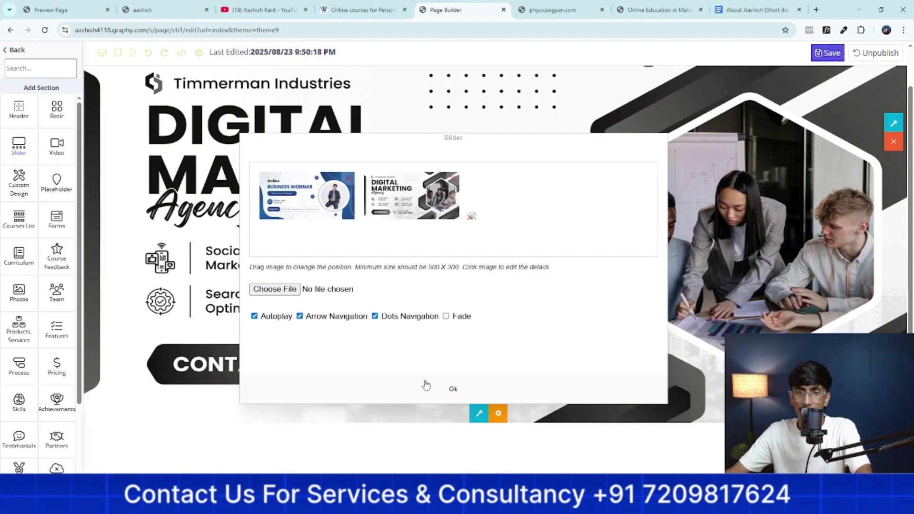
left_click(438, 392)
Advance to the 'From Business Owner to Digital Pro' banner and save the home page
left_click(887, 233)
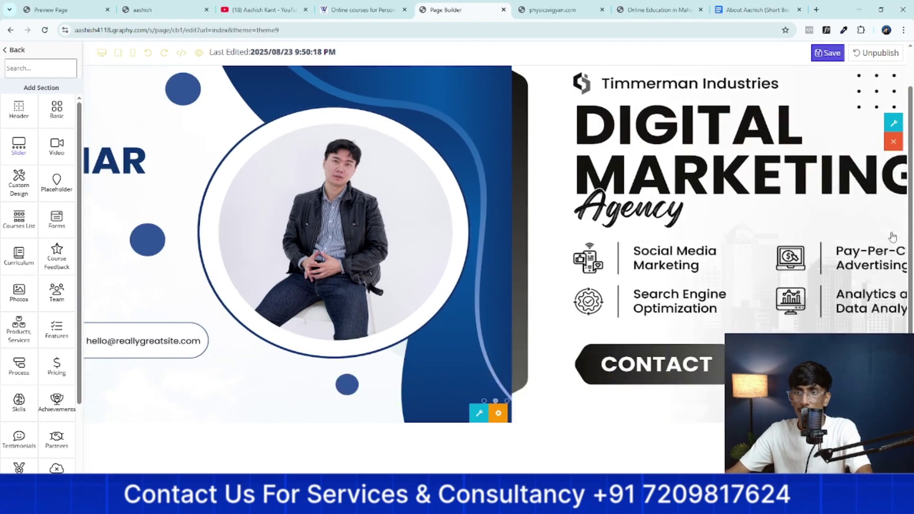
left_click(887, 234)
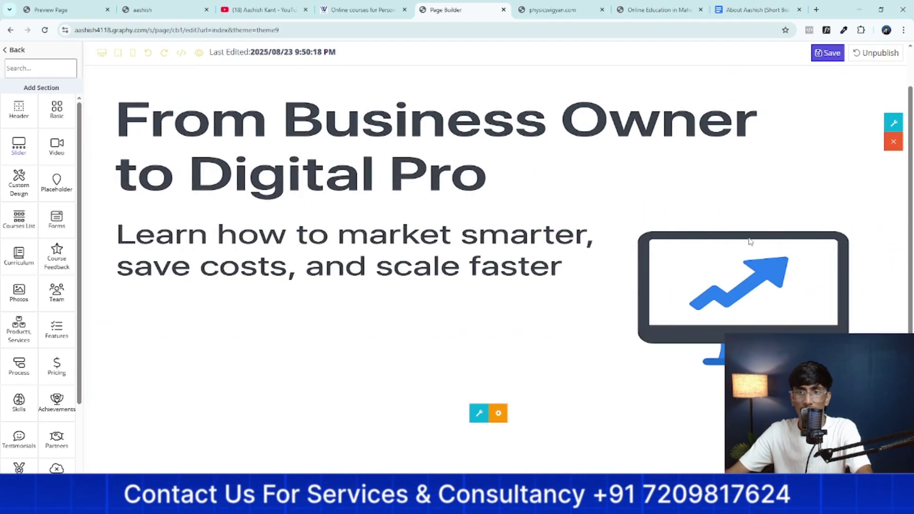
scroll(750, 241, "down", 2)
scroll(812, 160, "up", 3)
left_click(829, 53)
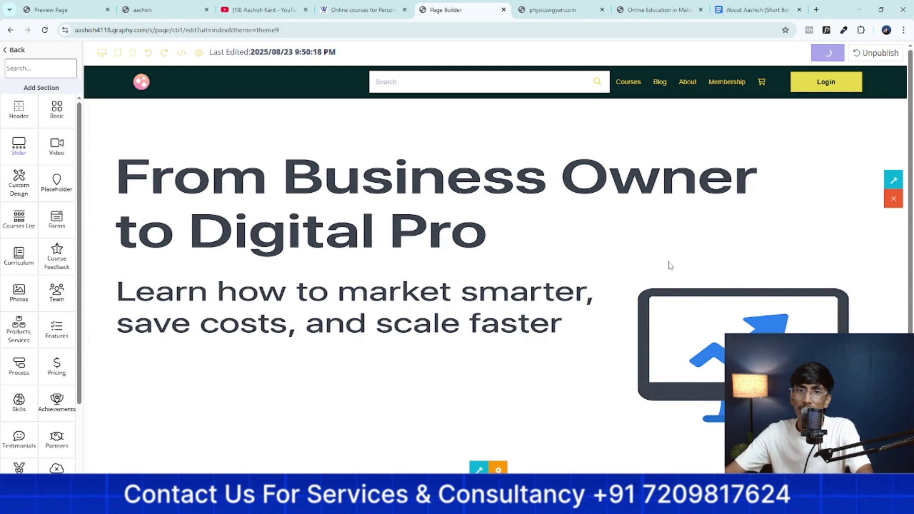
scroll(657, 282, "down", 3)
scroll(659, 283, "up", 3)
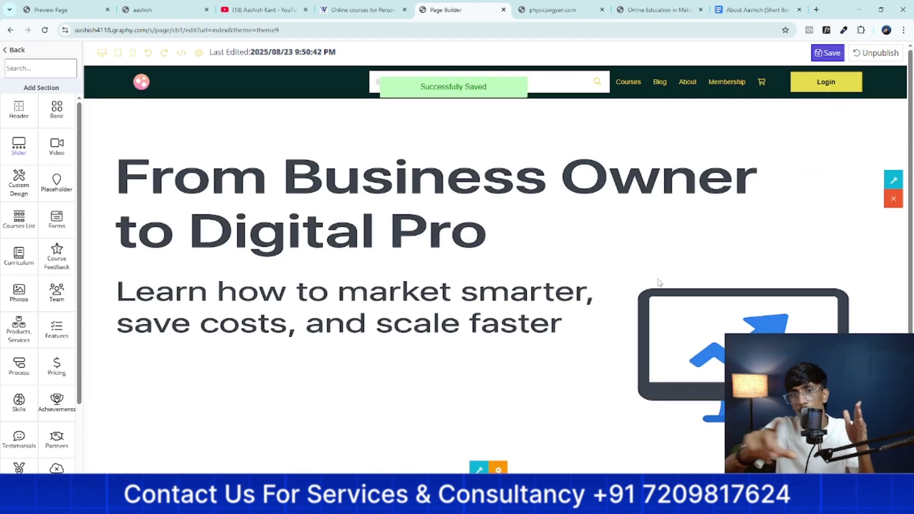
scroll(510, 424, "down", 3)
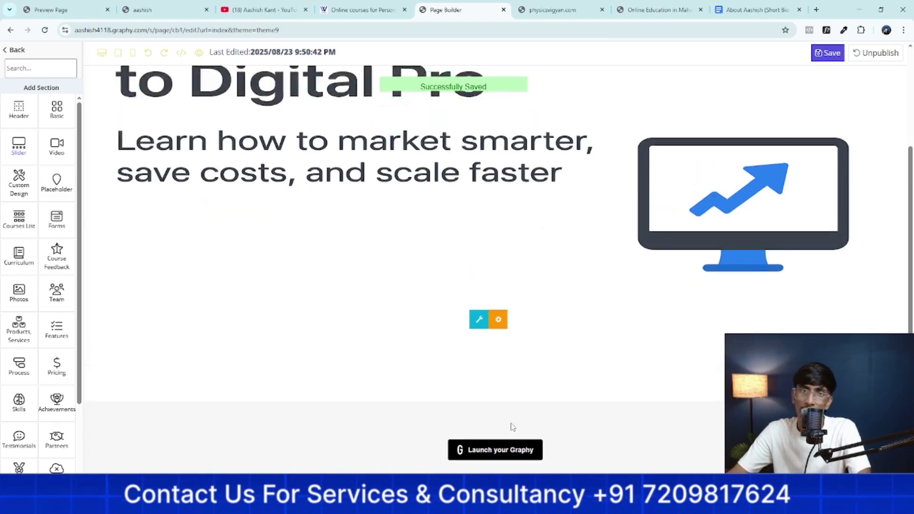
Review the slider's images in its settings and close without changes
scroll(510, 424, "up", 3)
left_click(499, 470)
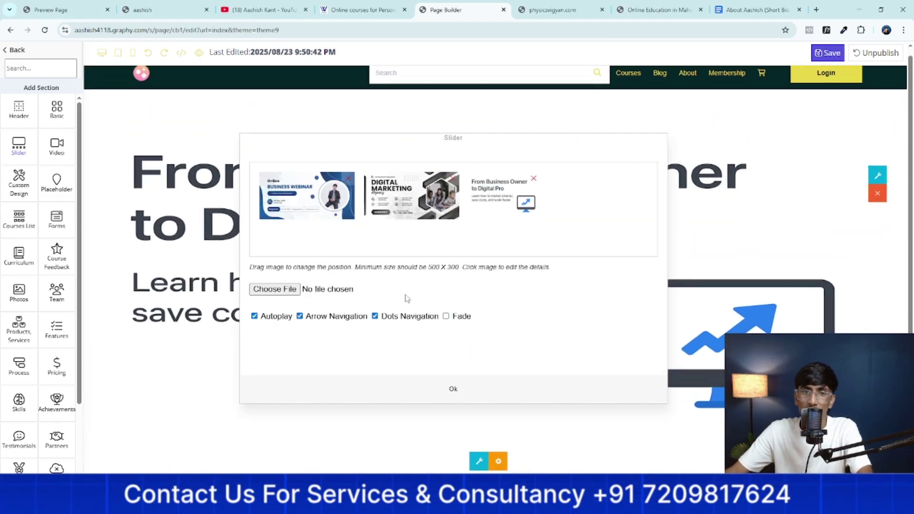
left_click(480, 392)
Scroll through the page, then browse Courses List section designs under Add Section
scroll(492, 376, "down", 3)
scroll(491, 357, "up", 4)
scroll(492, 357, "down", 5)
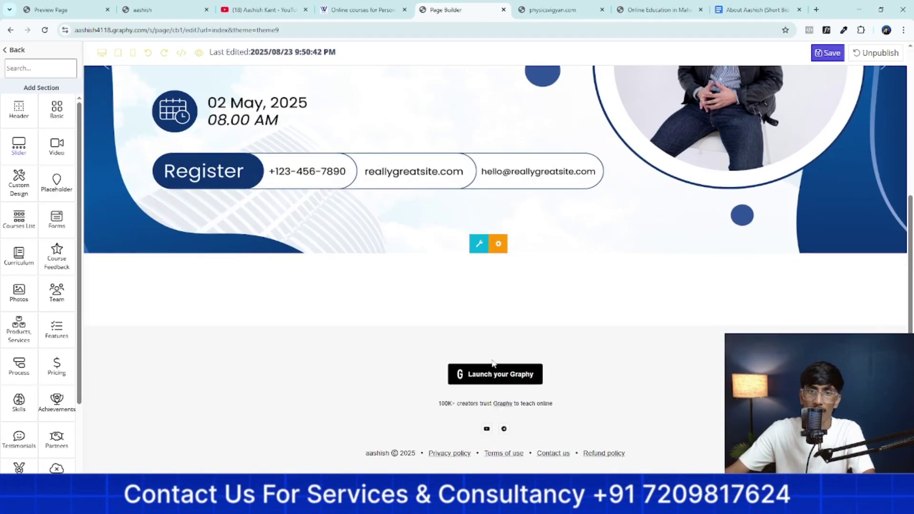
scroll(492, 364, "up", 4)
scroll(492, 368, "down", 5)
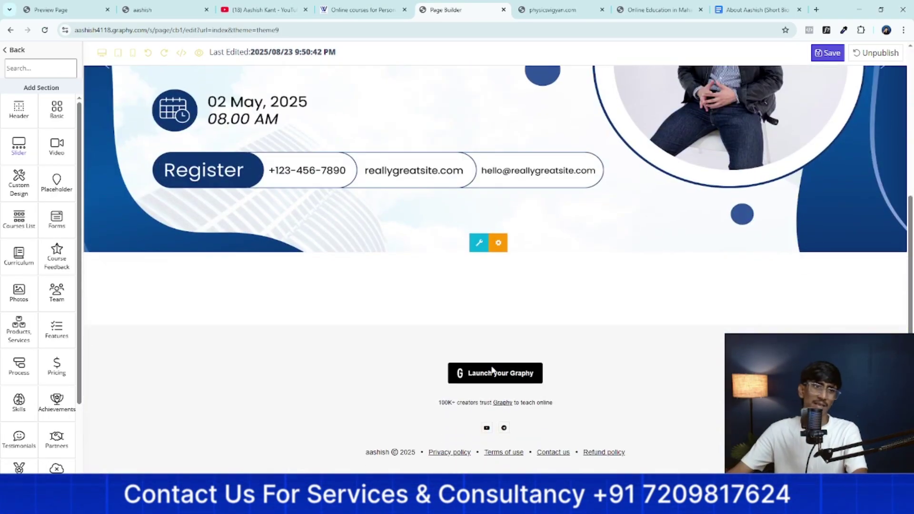
scroll(493, 370, "up", 4)
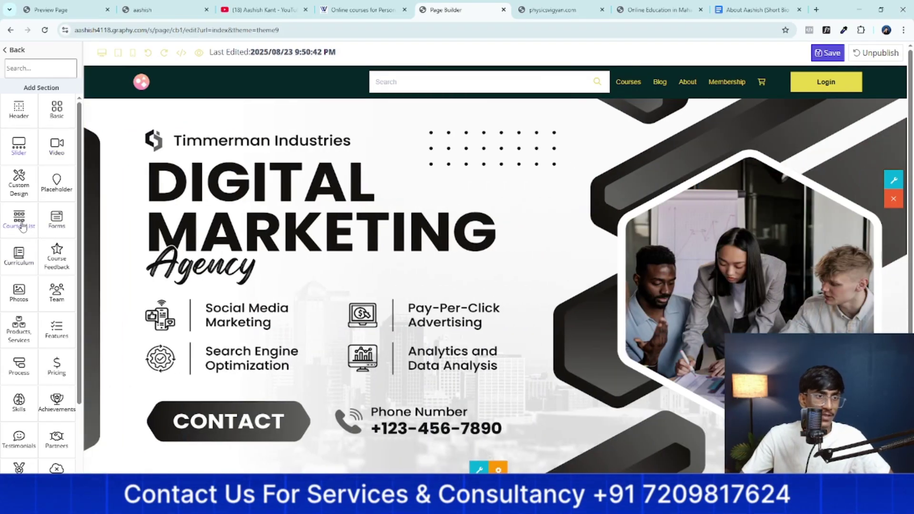
left_click(22, 226)
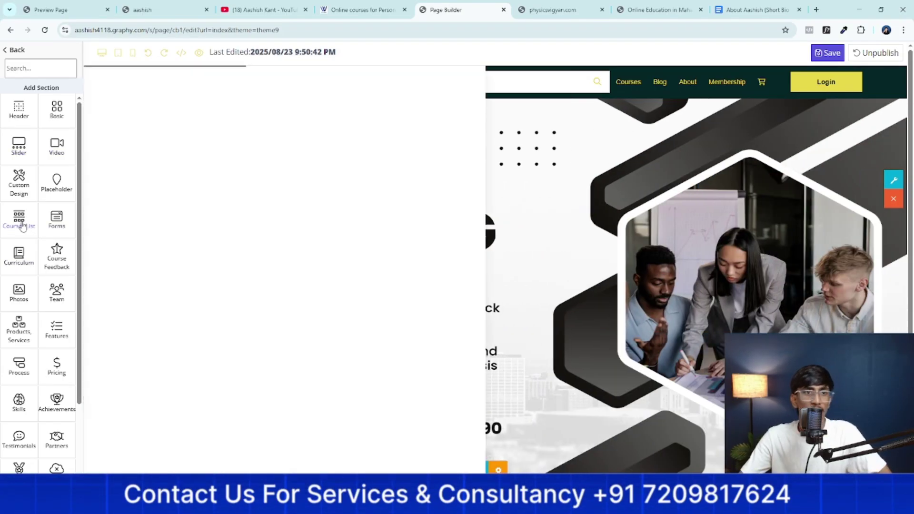
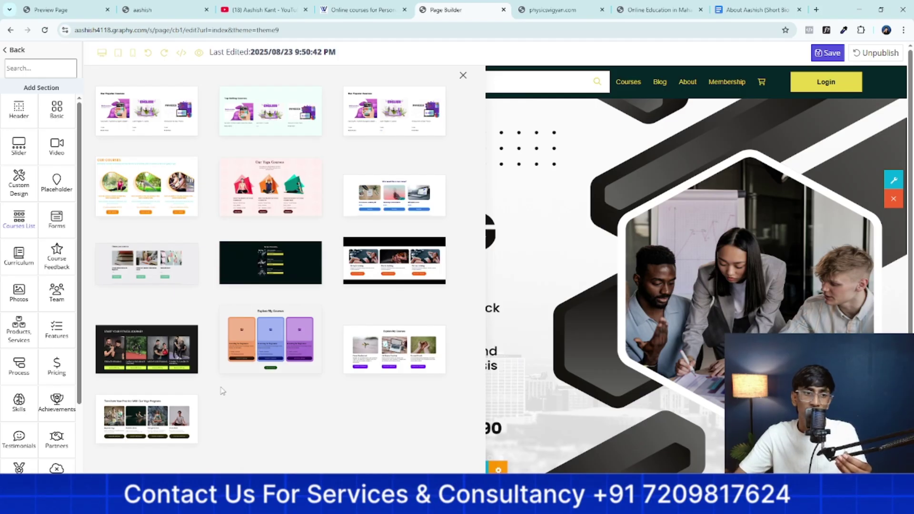
Insert the 'Transform Your Practice with Our Yoga Programs' course list template below the hero banner
left_click(150, 423)
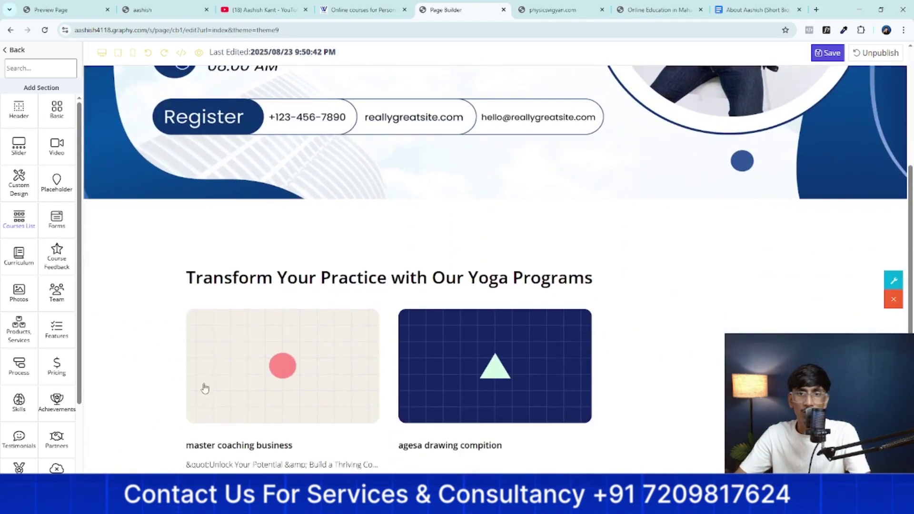
scroll(508, 292, "up", 5)
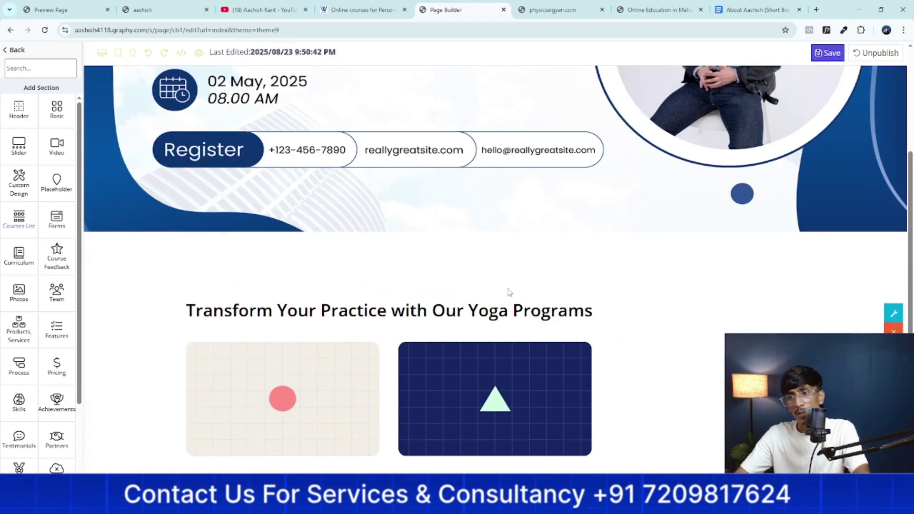
scroll(547, 286, "down", 5)
scroll(552, 284, "up", 6)
scroll(552, 284, "up", 3)
scroll(524, 284, "down", 7)
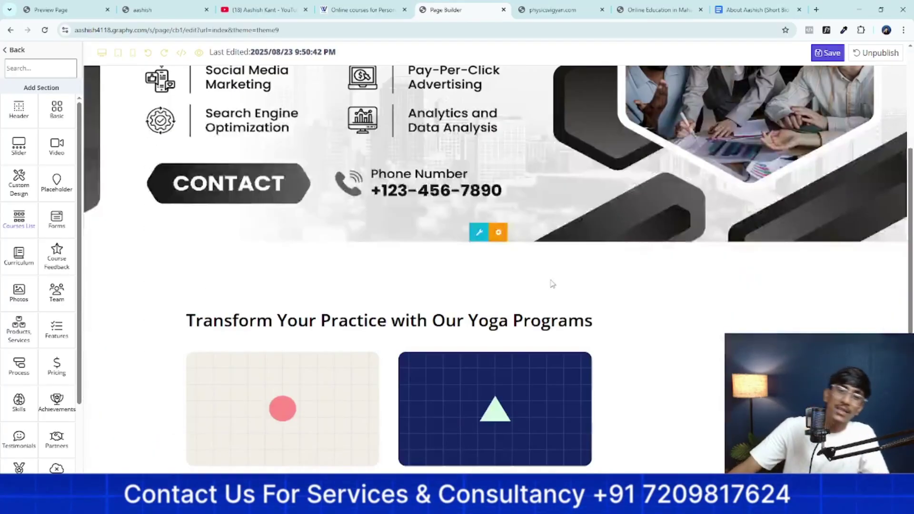
scroll(522, 179, "down", 3)
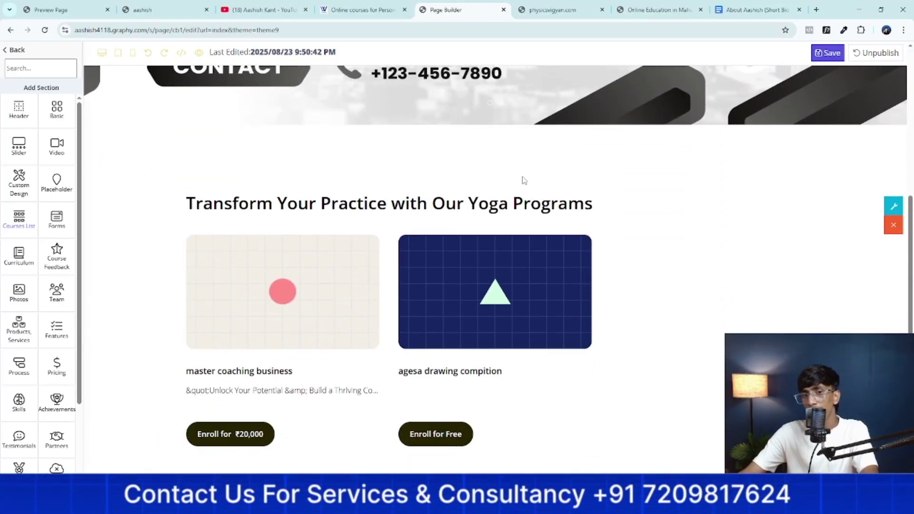
scroll(656, 359, "up", 3)
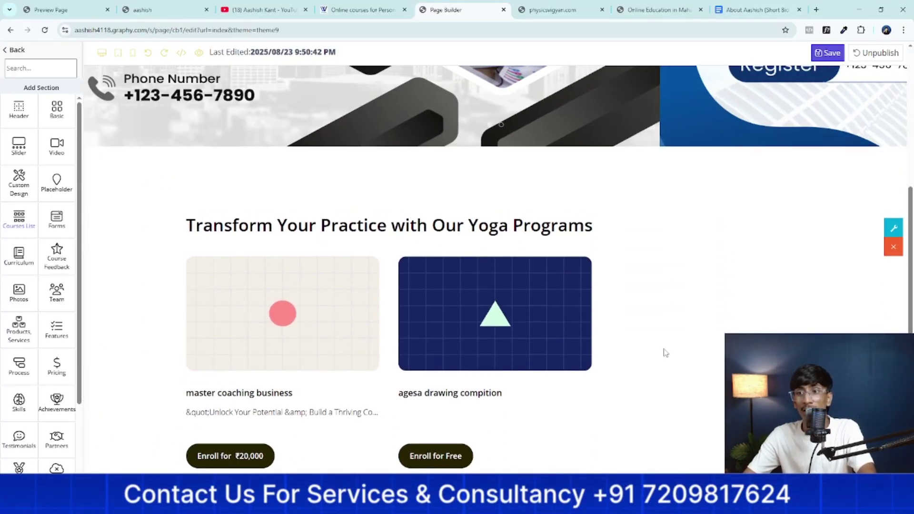
scroll(663, 351, "down", 4)
scroll(662, 347, "up", 3)
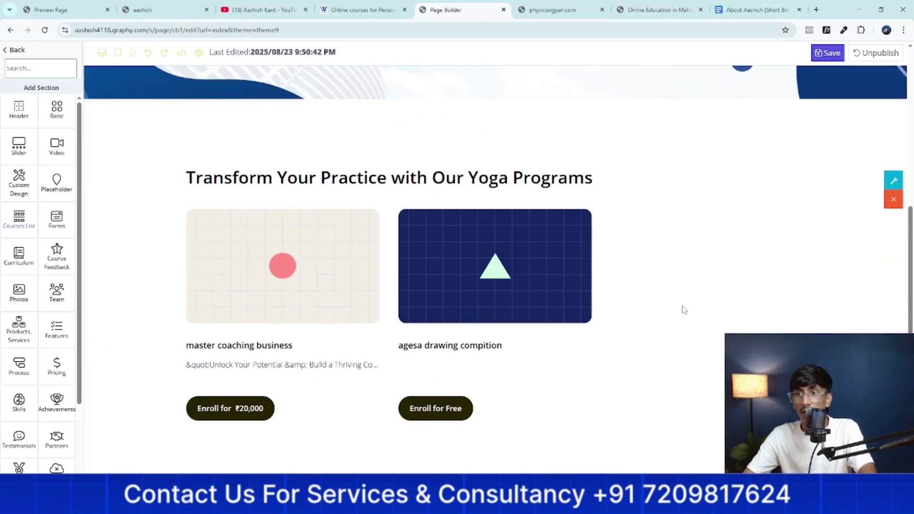
left_click(894, 180)
scroll(483, 250, "down", 2)
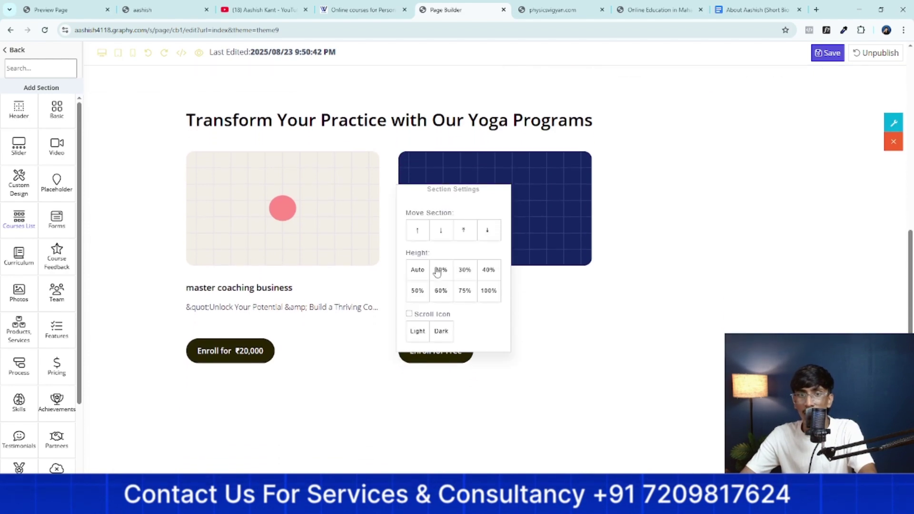
scroll(614, 291, "down", 1)
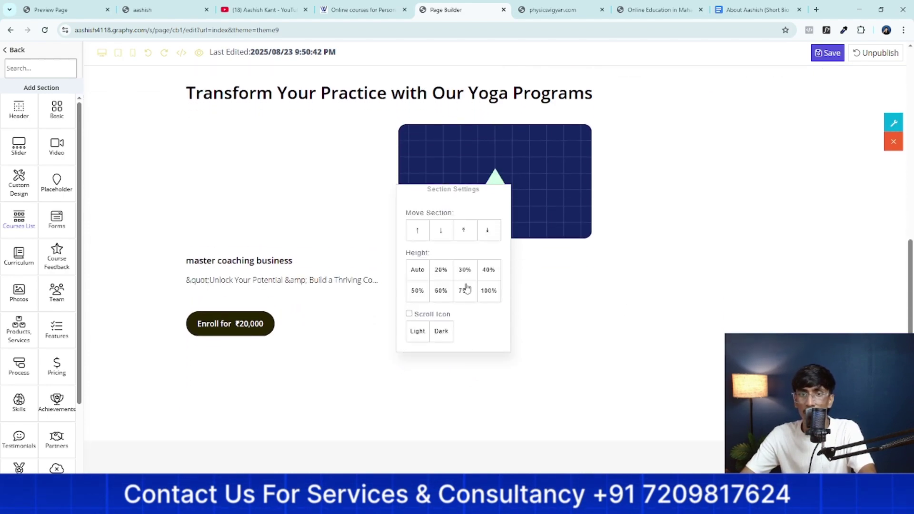
left_click(665, 316)
scroll(660, 313, "up", 5)
scroll(653, 312, "down", 6)
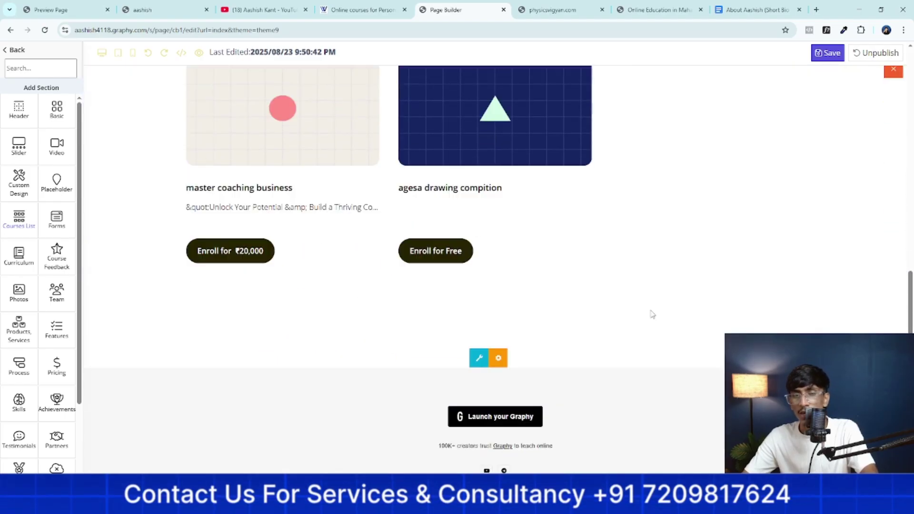
scroll(652, 315, "up", 5)
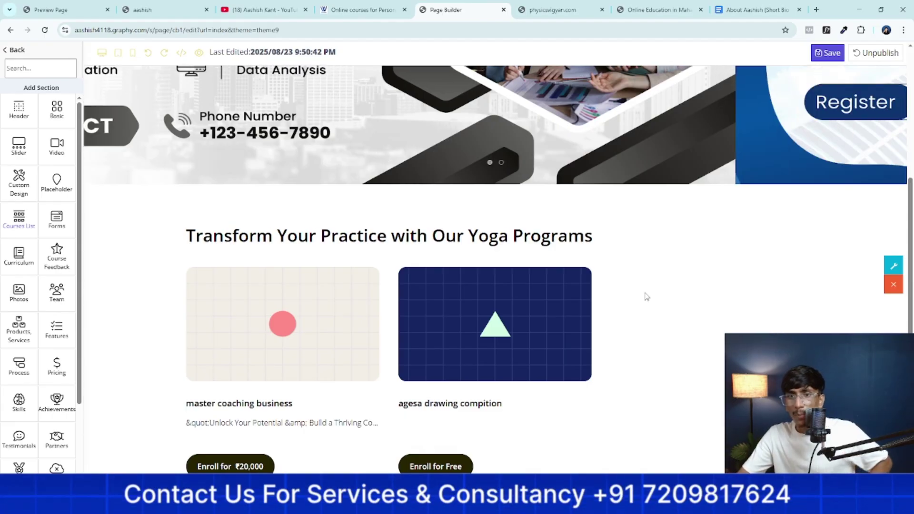
Centre-align the yoga programs heading and save the page
left_click(613, 237)
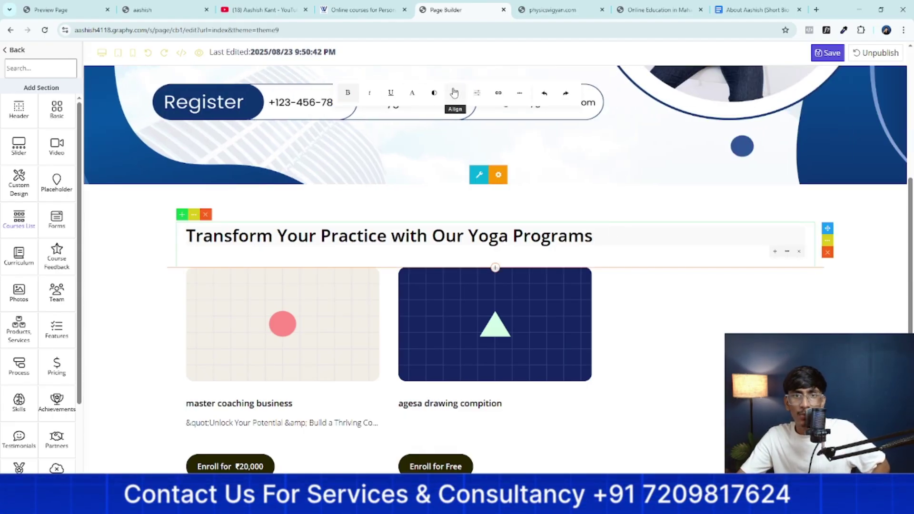
left_click(454, 116)
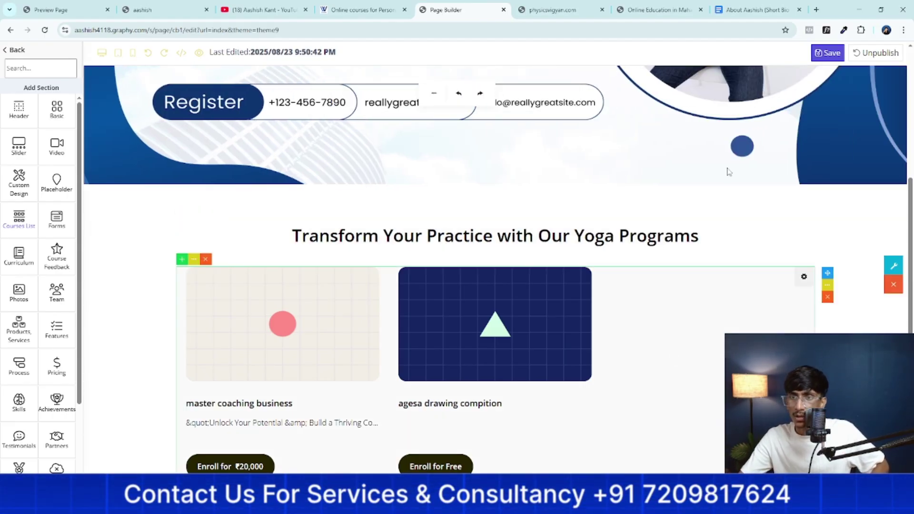
left_click(826, 54)
Scroll up and down the saved page to review the yoga programs section
scroll(661, 274, "down", 10)
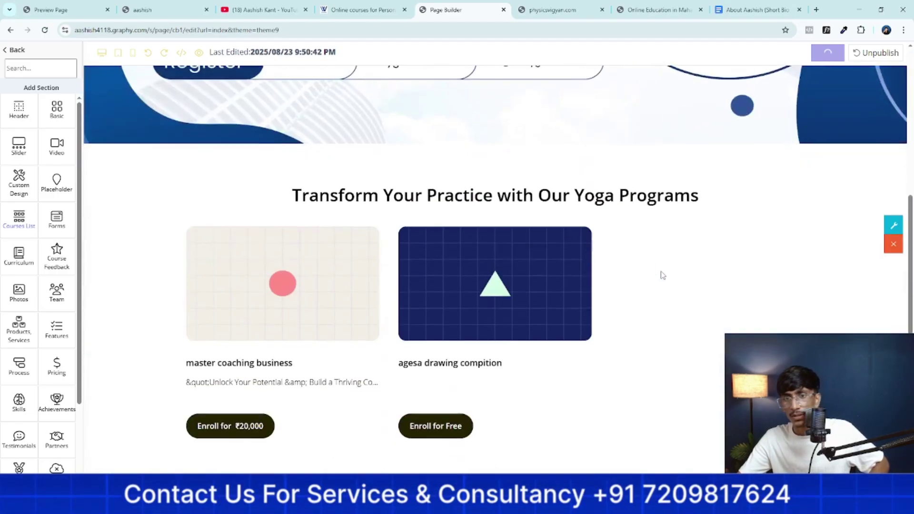
scroll(662, 275, "down", 7)
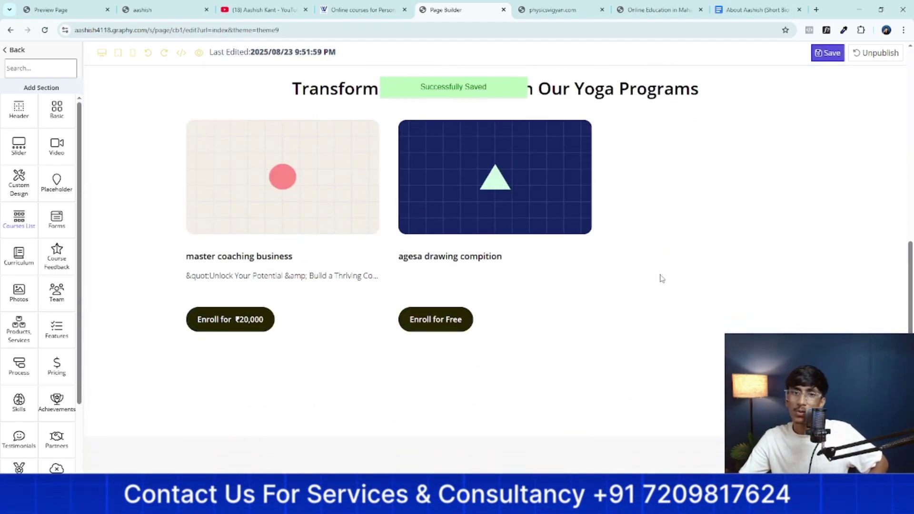
scroll(661, 276, "up", 2)
scroll(661, 278, "down", 2)
scroll(660, 278, "up", 5)
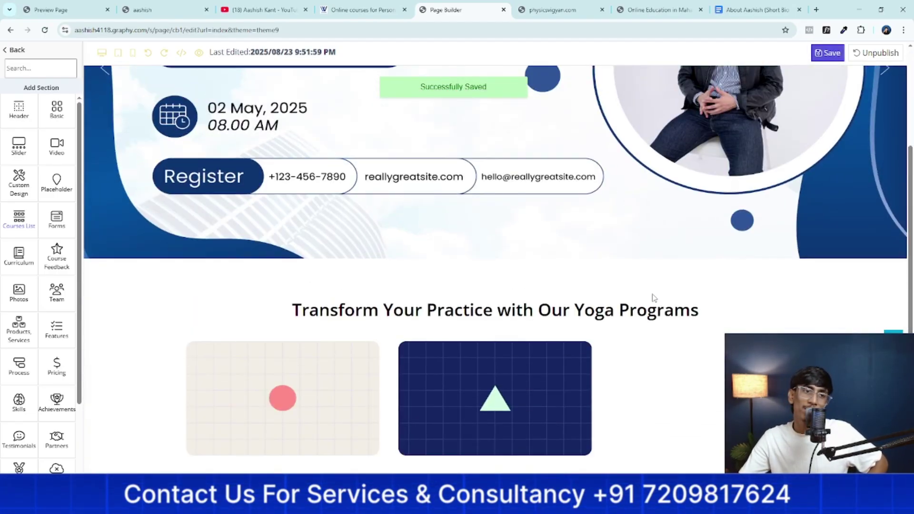
scroll(654, 297, "down", 3)
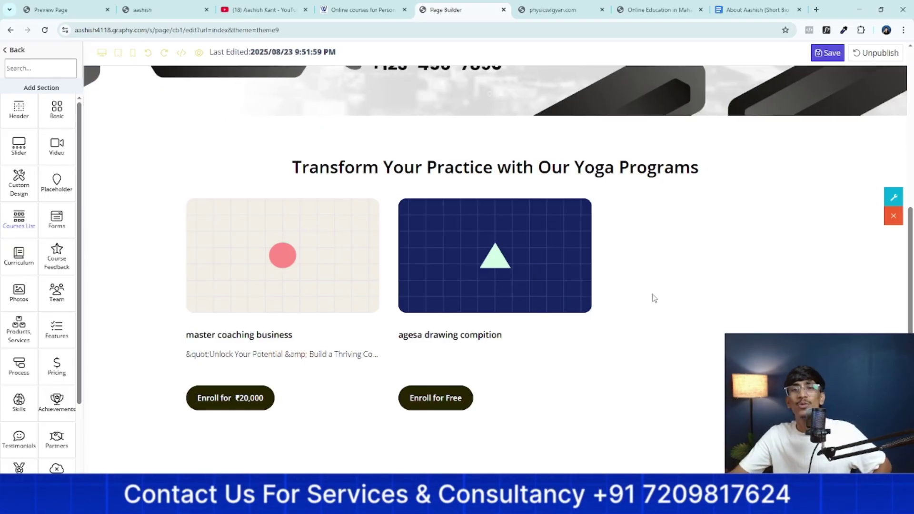
scroll(654, 298, "up", 6)
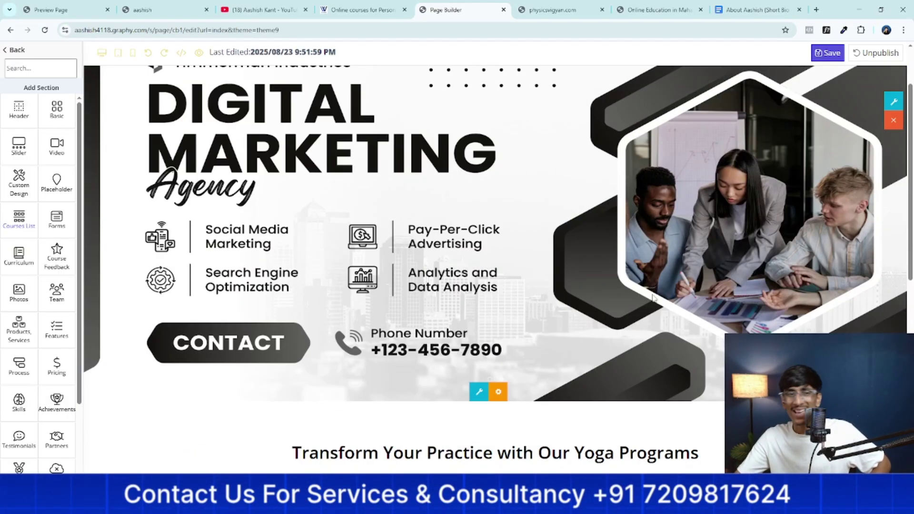
scroll(654, 298, "down", 7)
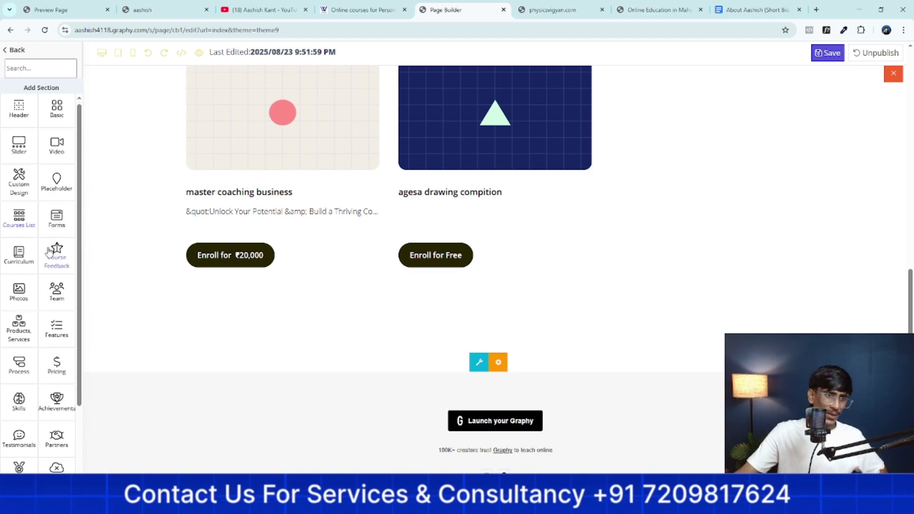
scroll(43, 259, "down", 4)
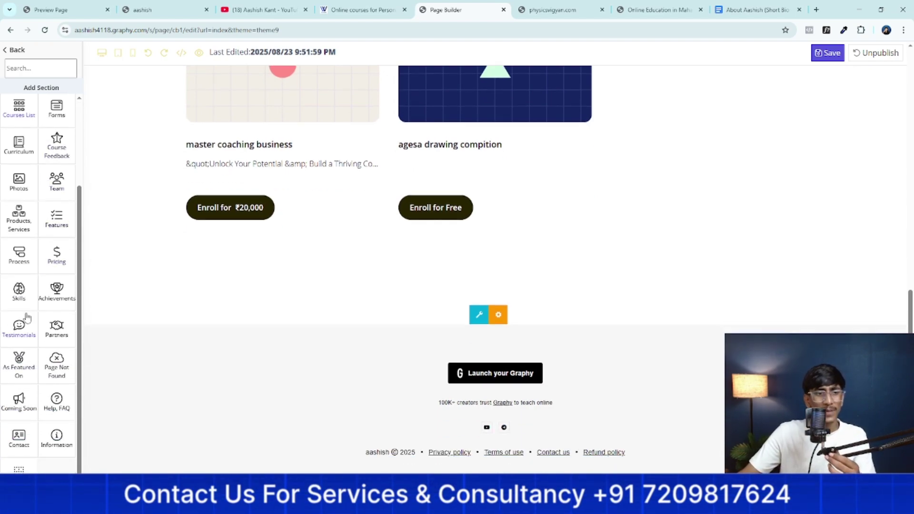
scroll(41, 344, "up", 3)
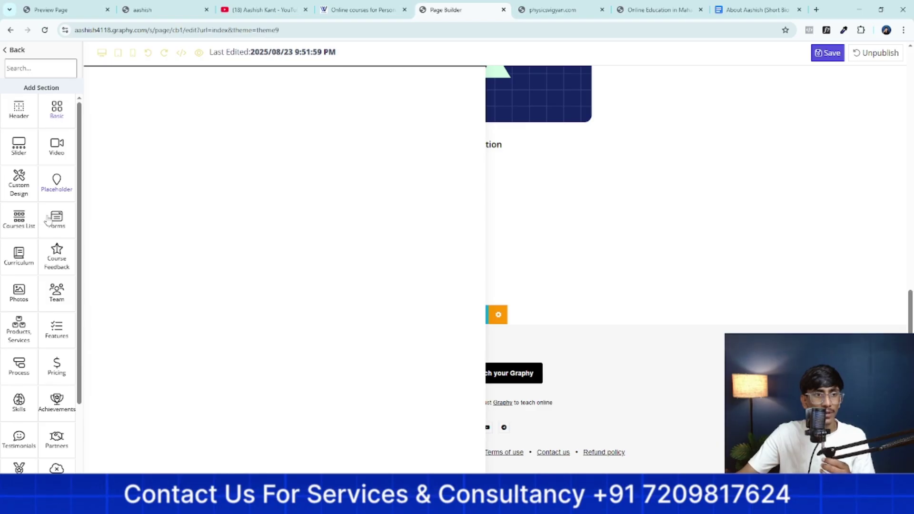
Add the 'About me.' team template with a photo and placeholder biography
left_click(50, 305)
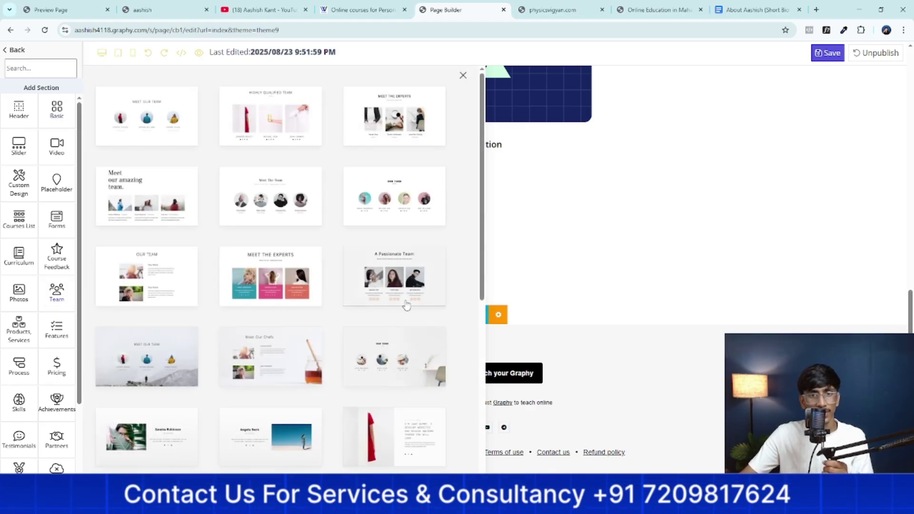
scroll(404, 307, "down", 2)
scroll(404, 312, "down", 3)
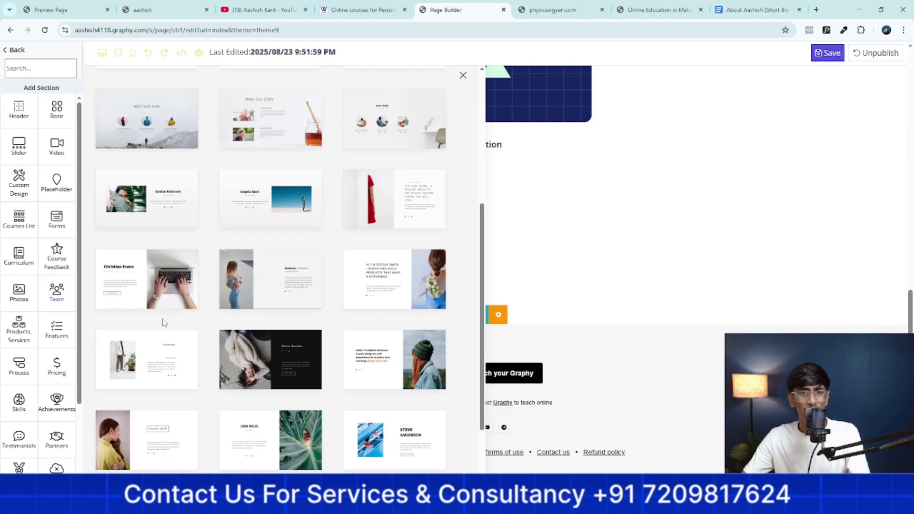
left_click(130, 367)
Select the About me photo and open a file picker on Downloads to replace it
left_click(330, 277)
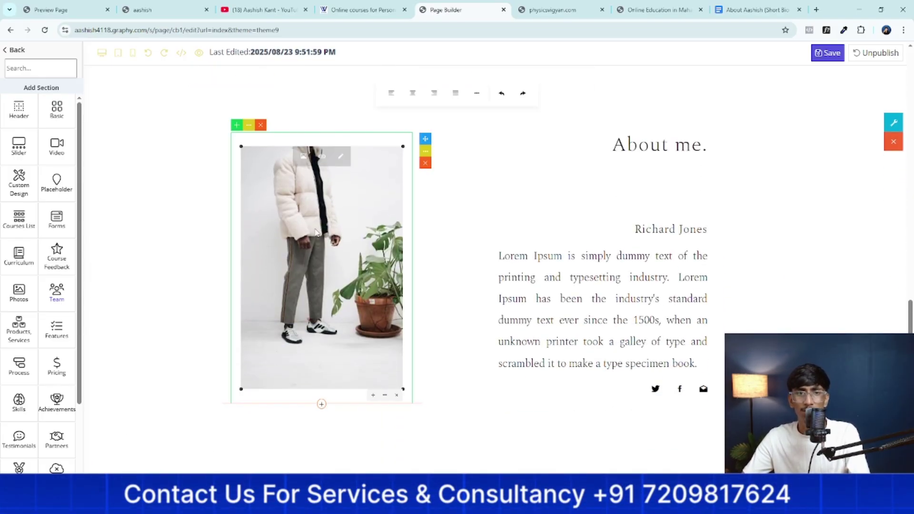
left_click(303, 156)
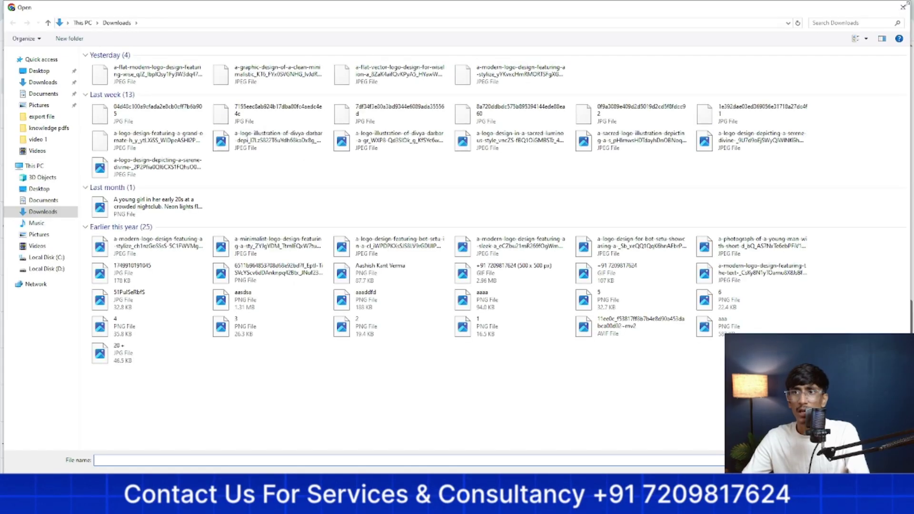
left_click(905, 9)
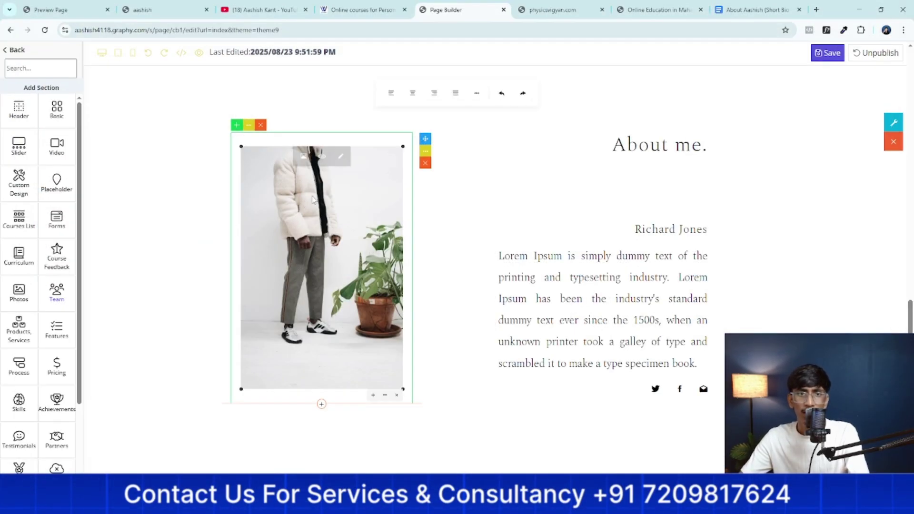
left_click(304, 155)
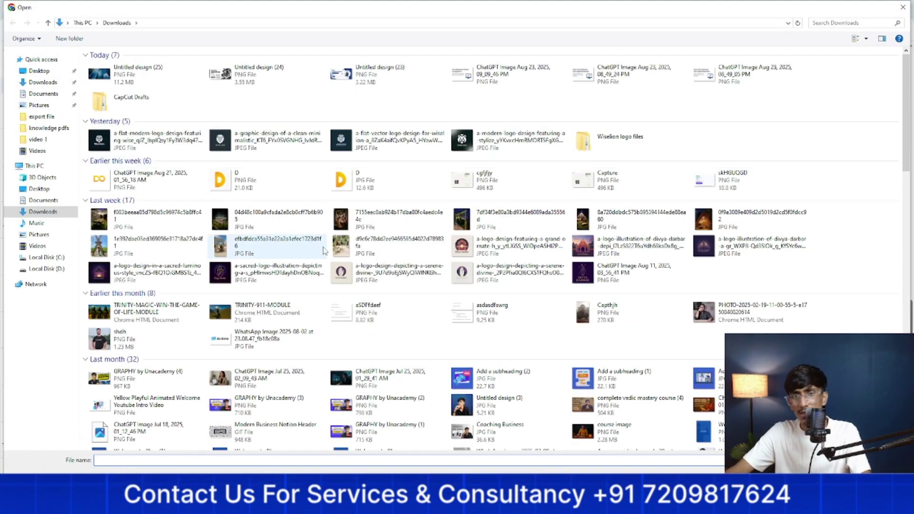
Upload 'Untitled design (3)' from Downloads as the About me photo
scroll(459, 245, "down", 5)
left_click(458, 265)
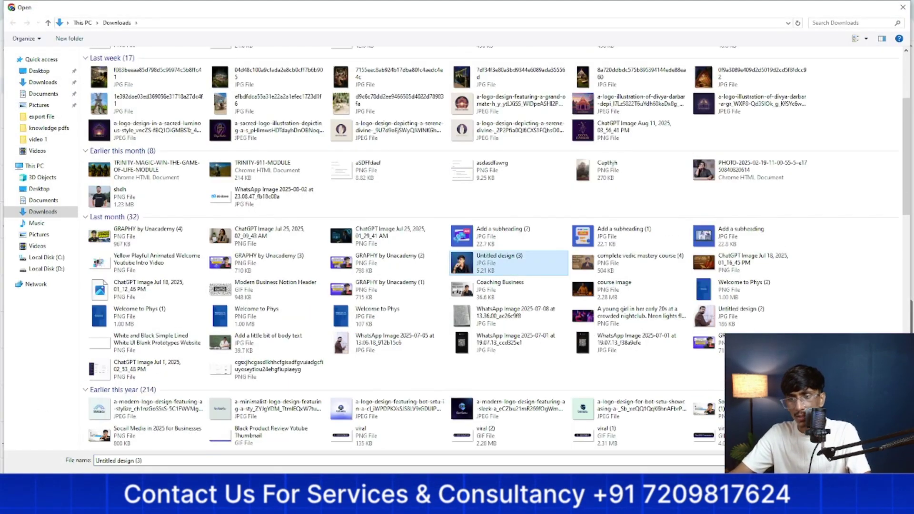
key("Return")
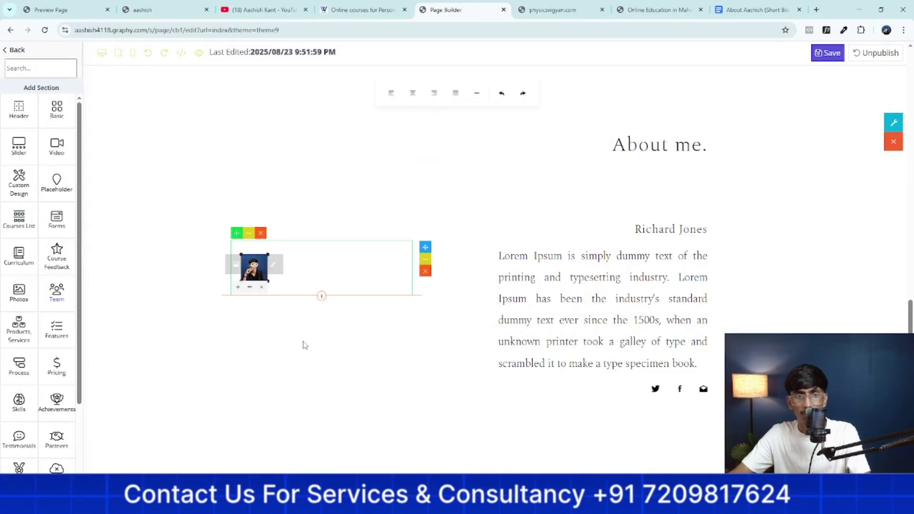
Replace the About me photo with the picture of a young man by a shopfront
left_click(238, 265)
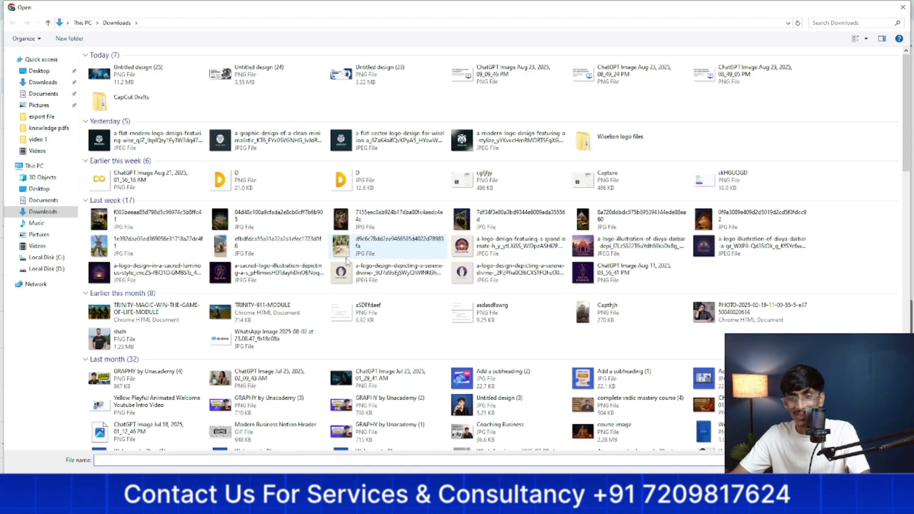
scroll(350, 267, "down", 5)
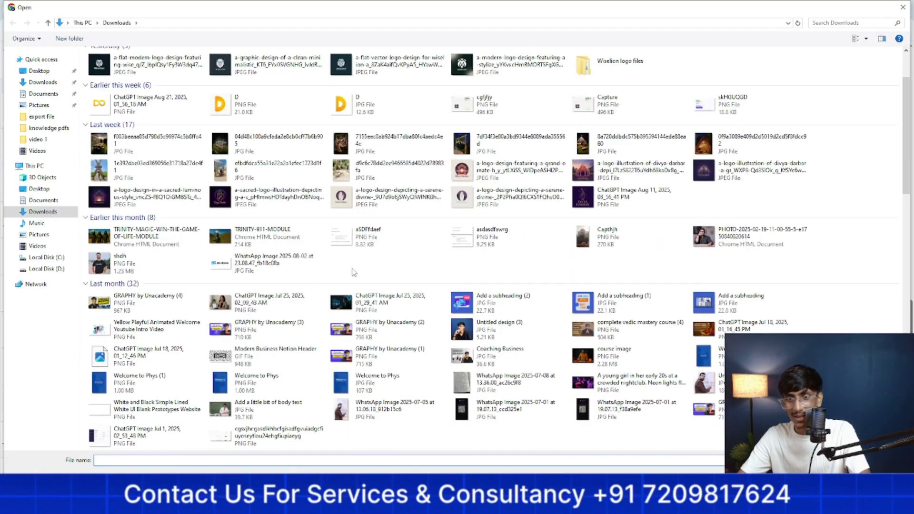
scroll(353, 271, "down", 2)
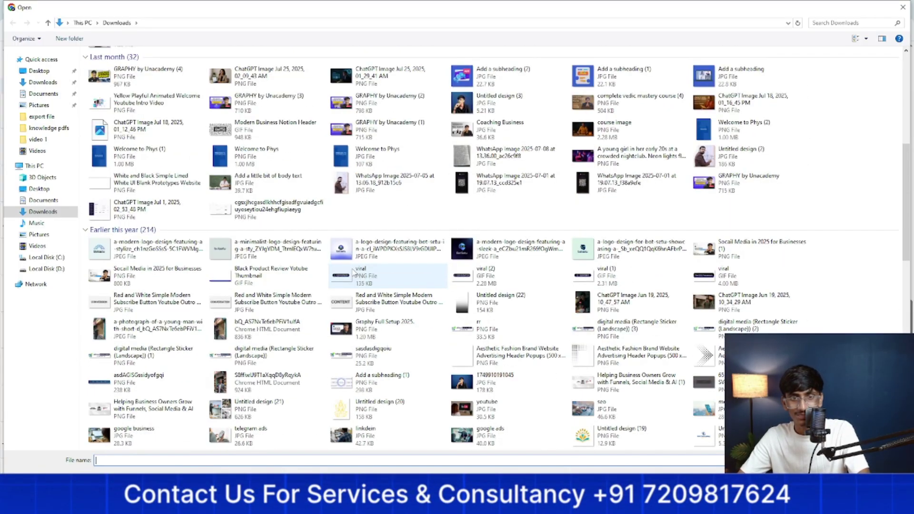
scroll(354, 274, "down", 2)
left_click(223, 249)
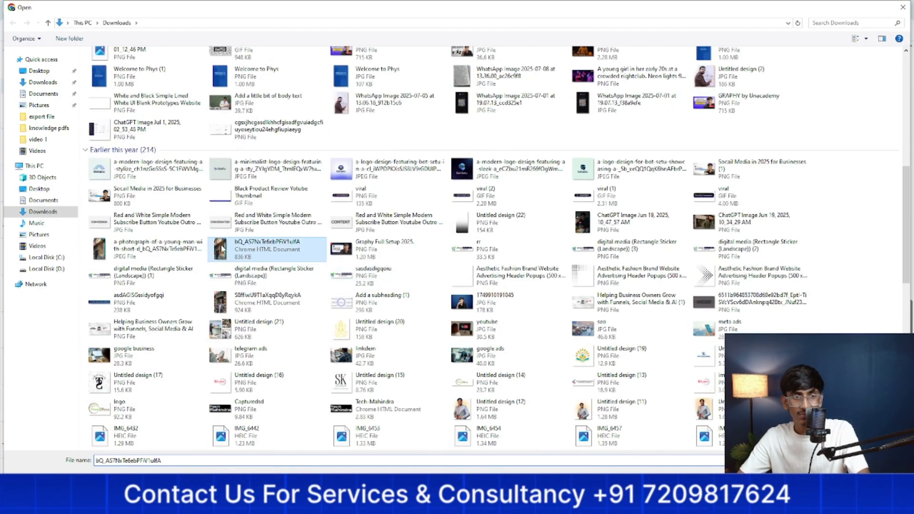
scroll(668, 413, "down", 4)
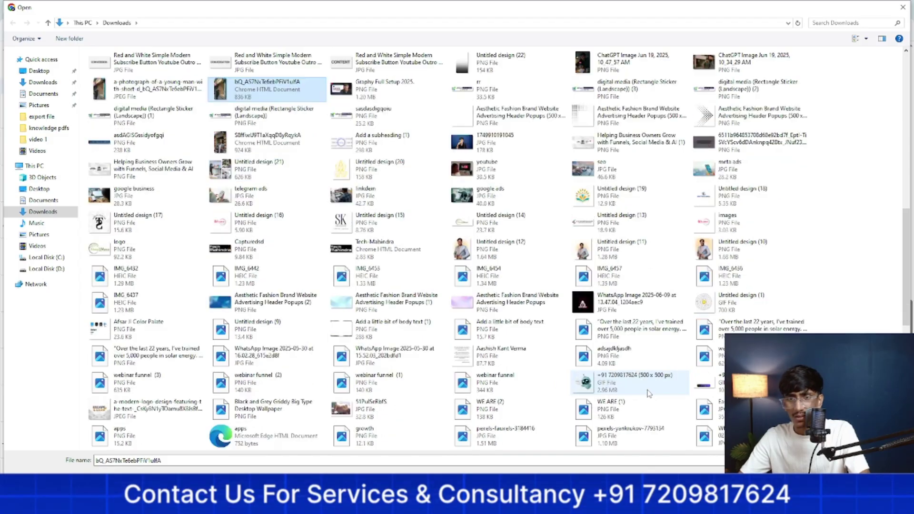
scroll(606, 385, "down", 2)
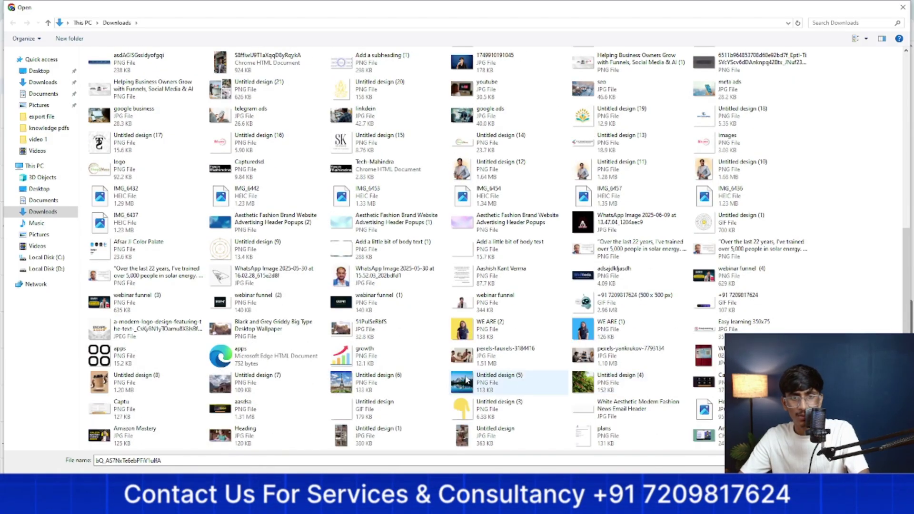
scroll(466, 379, "down", 2)
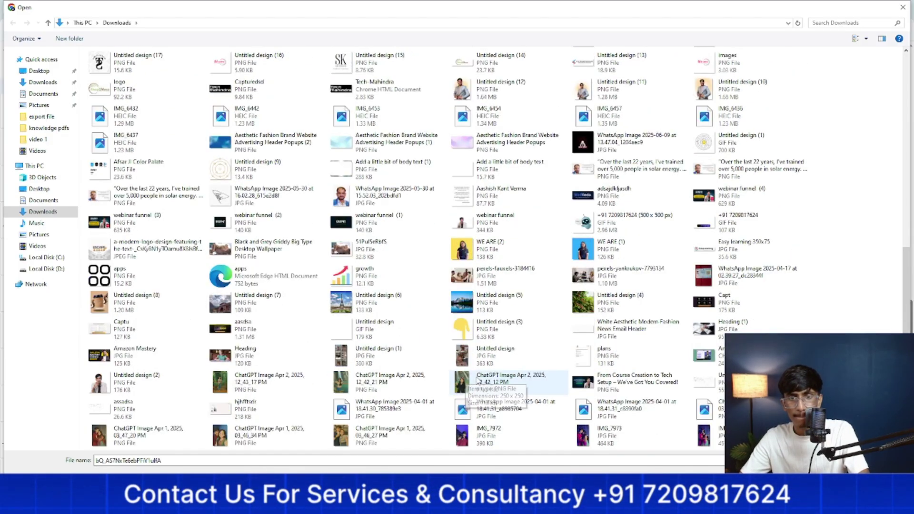
scroll(486, 381, "down", 8)
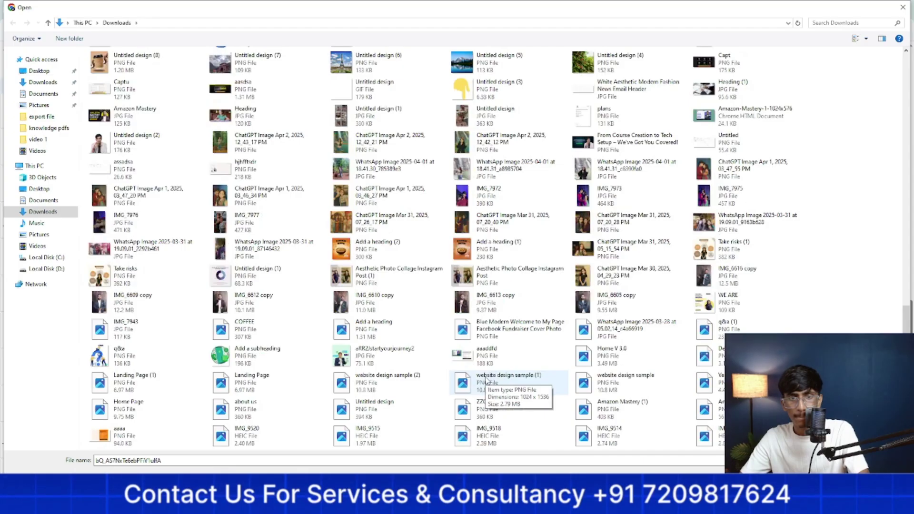
scroll(486, 381, "down", 2)
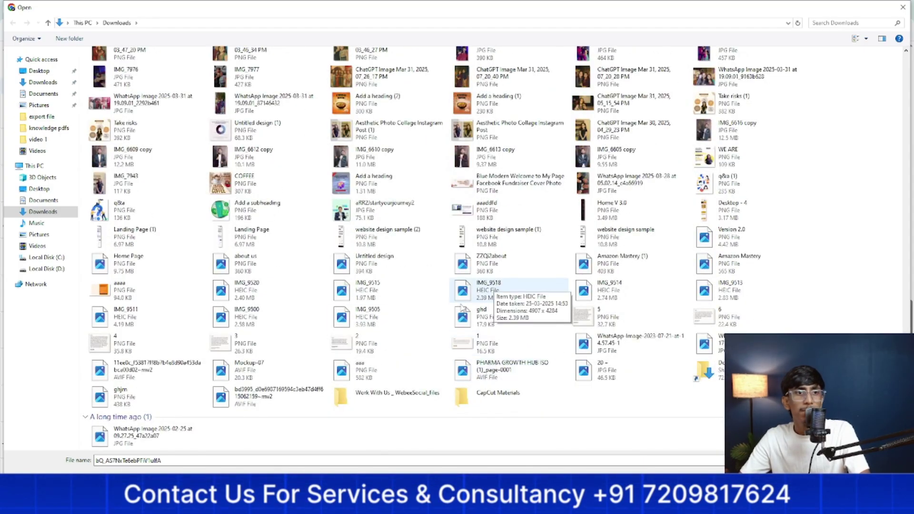
scroll(368, 323, "up", 15)
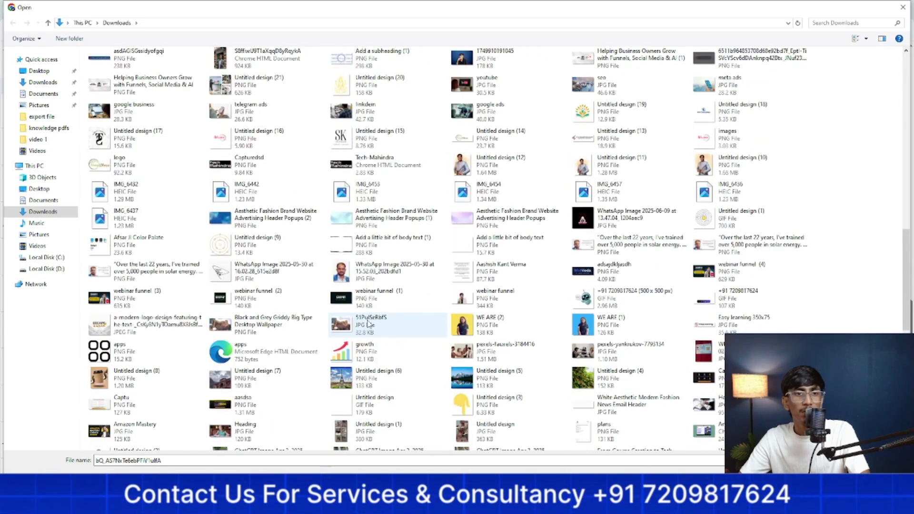
scroll(368, 323, "up", 4)
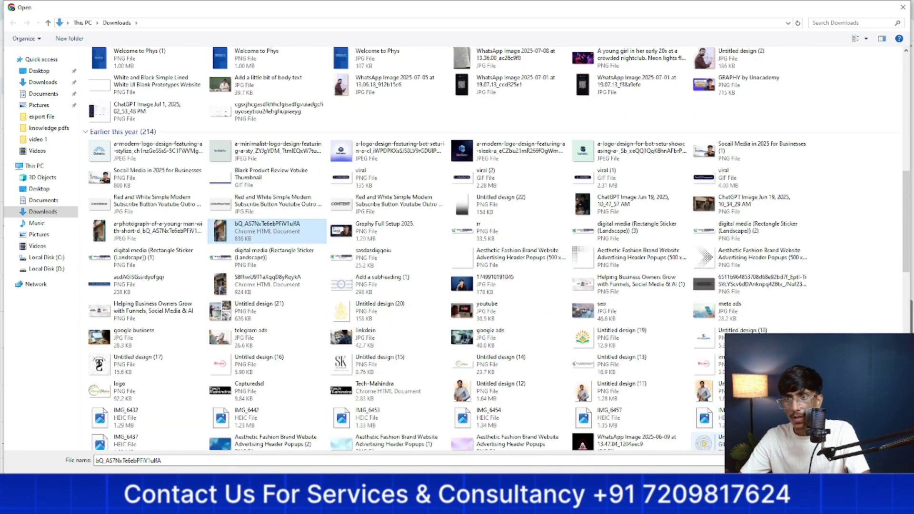
double_click(267, 231)
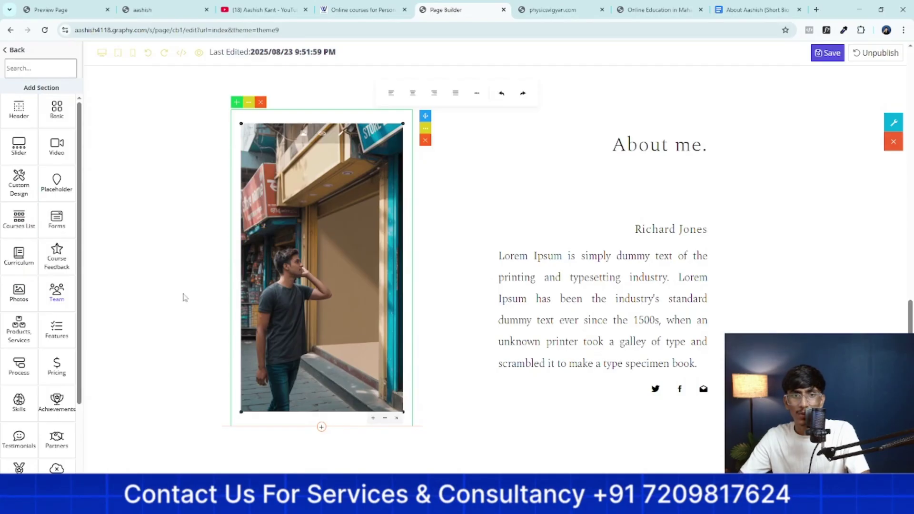
Replace 'me.' in the About heading with the owner's name
left_click(708, 142)
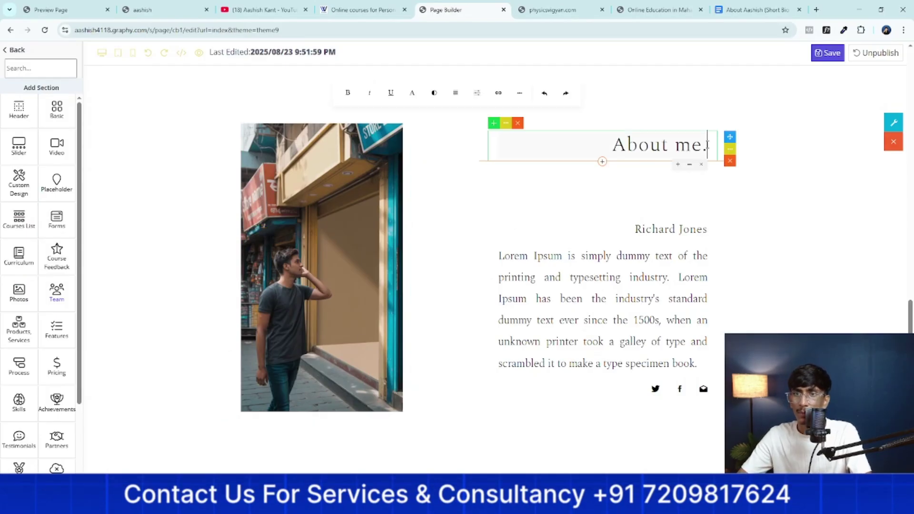
key("BackSpace")
key("BackSpace")
key("BackSpace")
key("BackSpace")
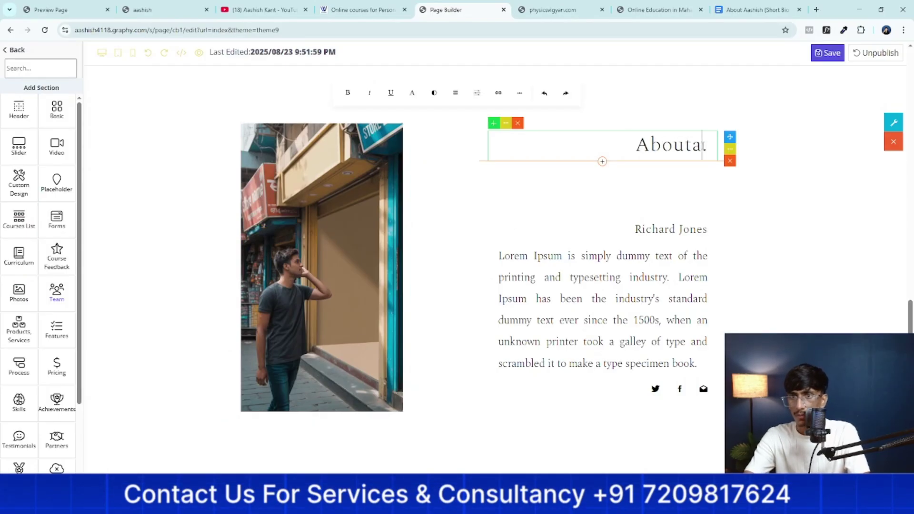
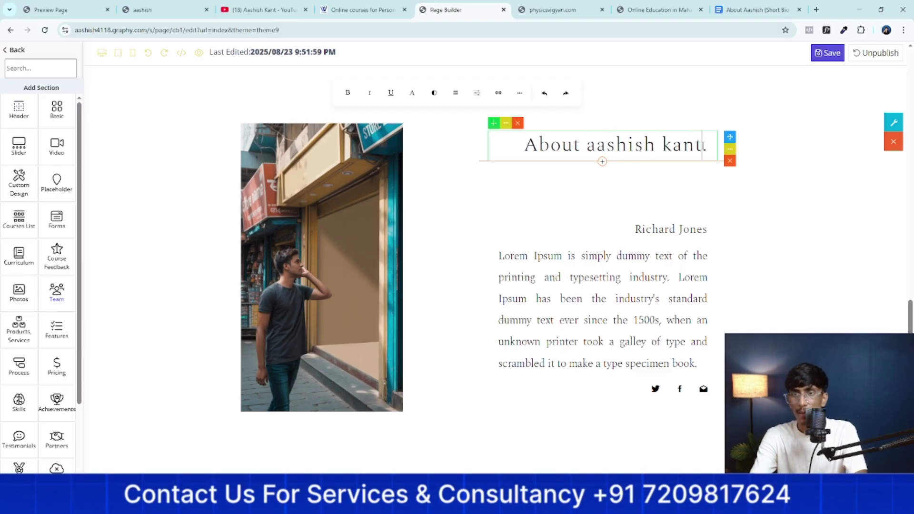
scroll(648, 188, "up", 15)
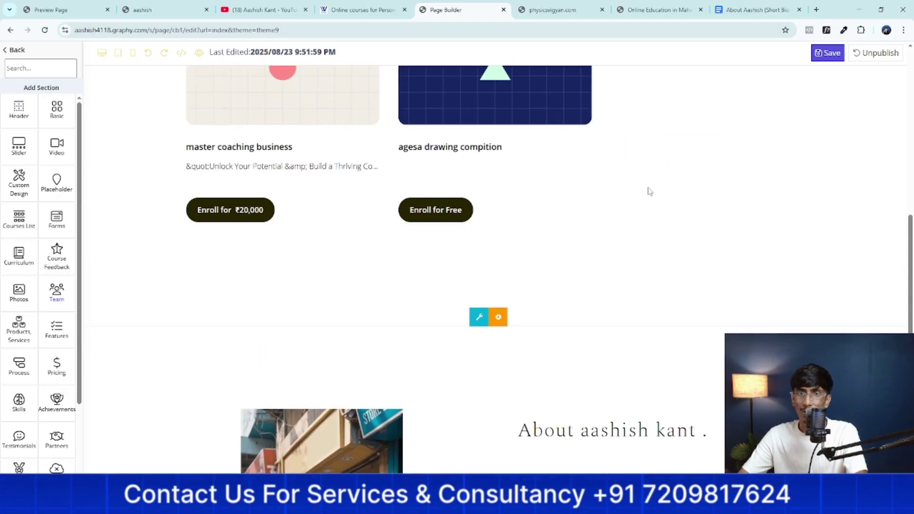
scroll(649, 188, "down", 12)
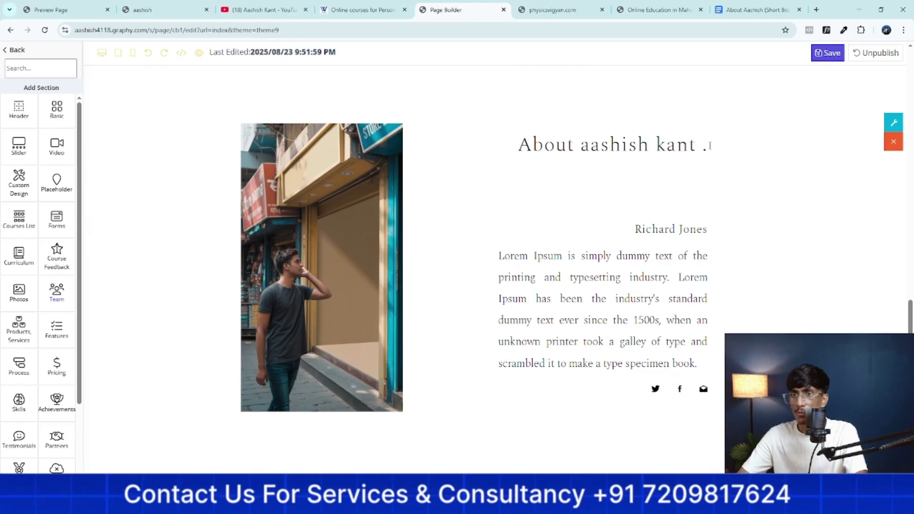
Set the About heading in the Tinos font and save the page
left_click(710, 146)
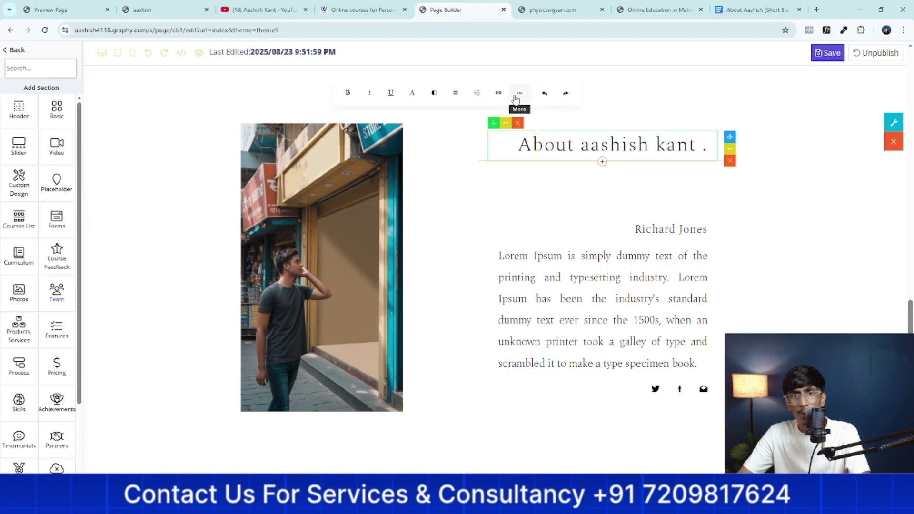
left_click(519, 118)
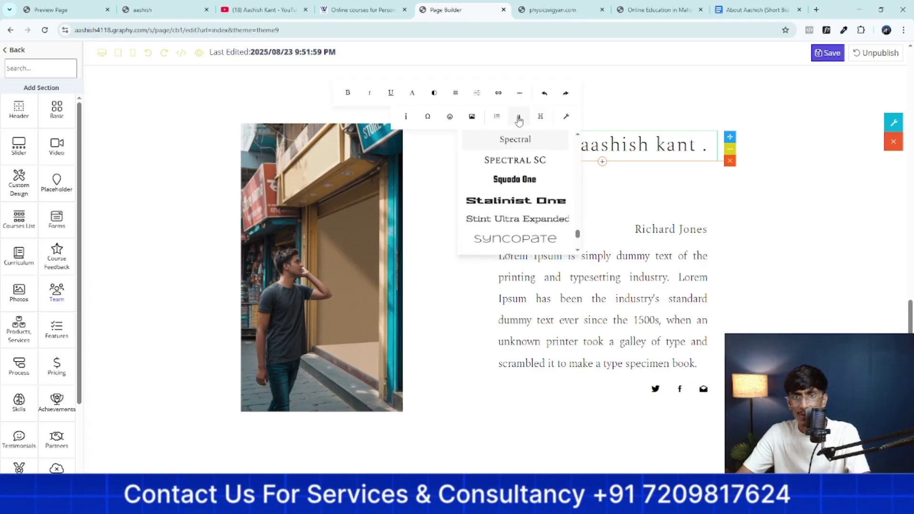
scroll(514, 190, "down", 2)
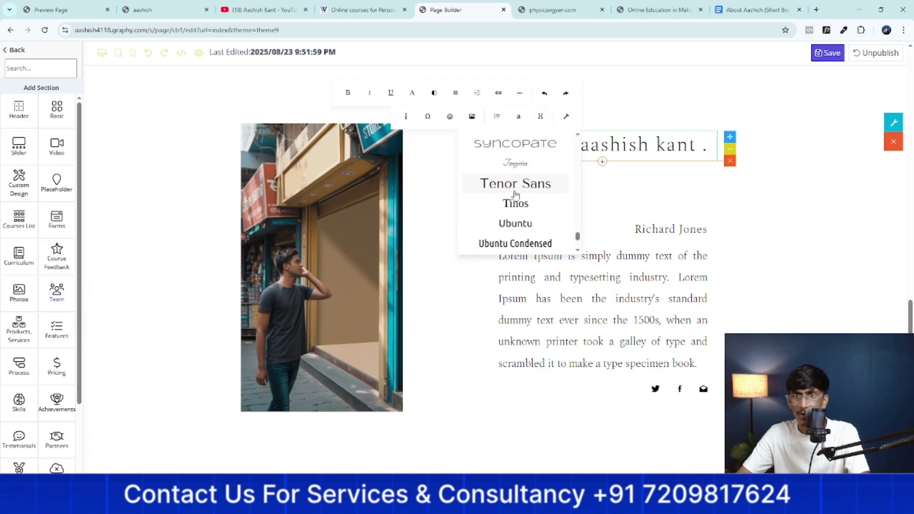
left_click(516, 205)
left_click(720, 242)
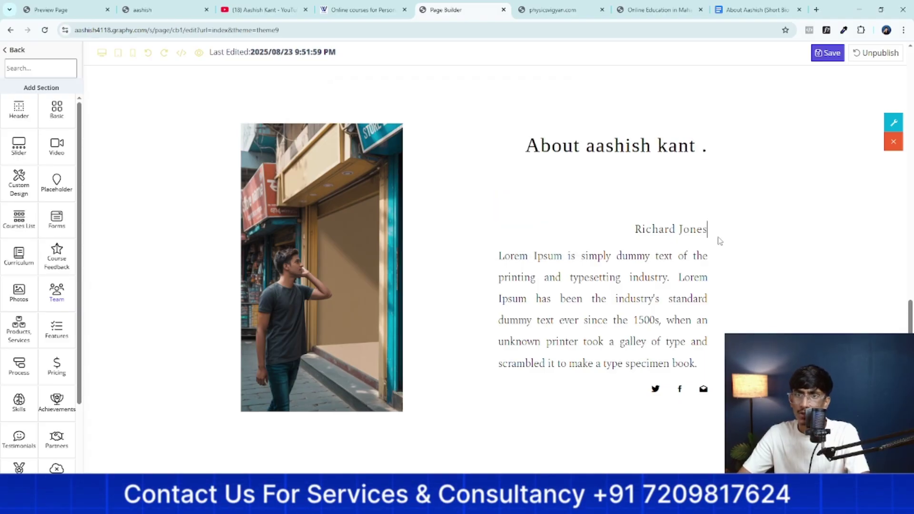
left_click(818, 61)
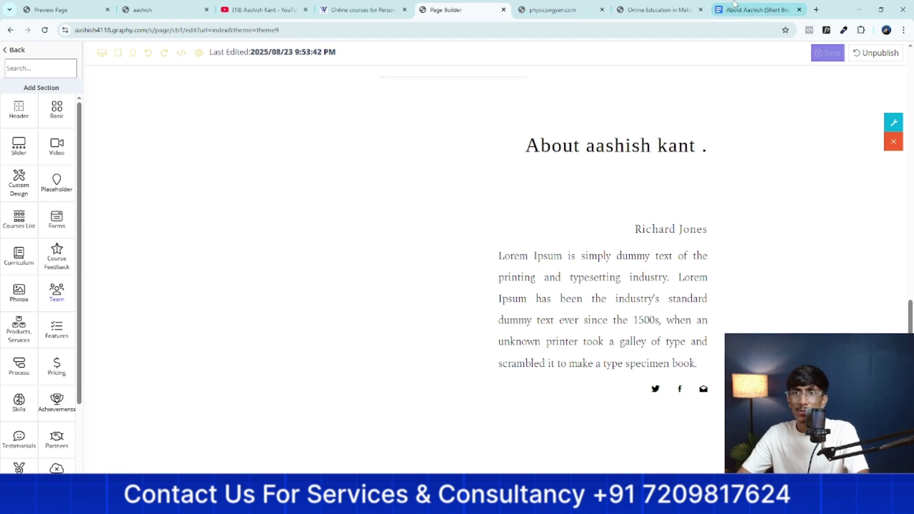
Copy the short bio paragraph from the Google Doc and return to the page builder
left_click(755, 10)
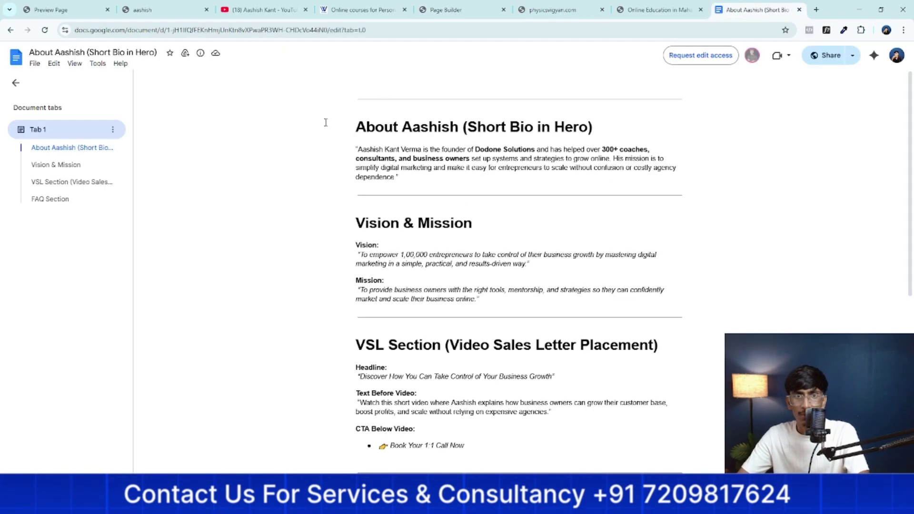
left_click_drag(360, 149, 398, 177)
key("ctrl+c")
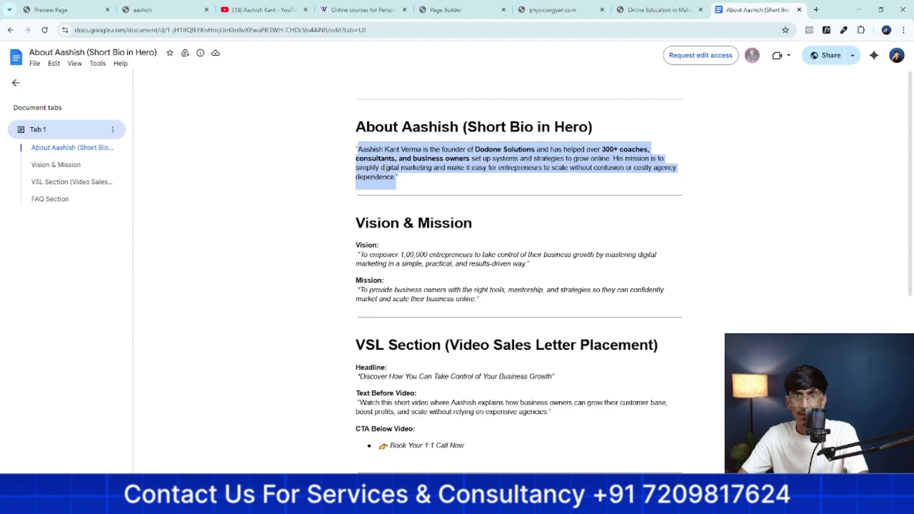
right_click(385, 168)
left_click(408, 179)
left_click(657, 9)
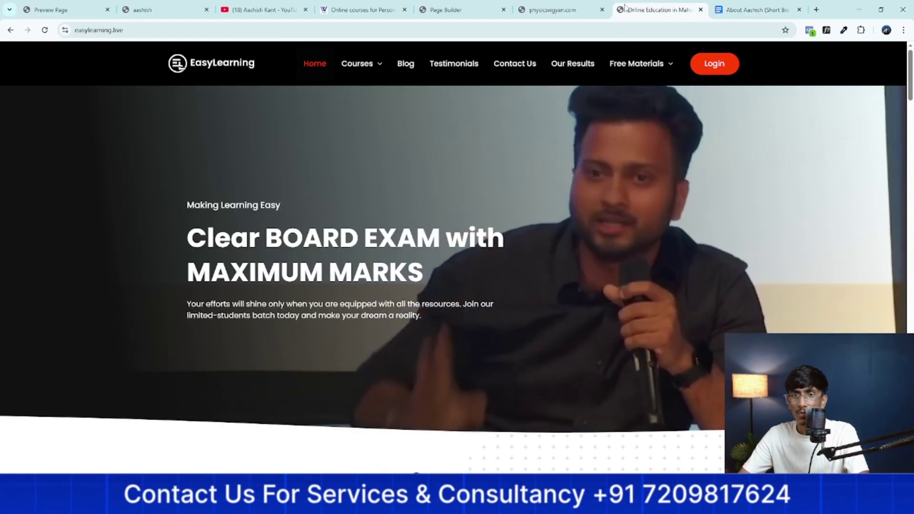
left_click_drag(481, 5, 667, 6)
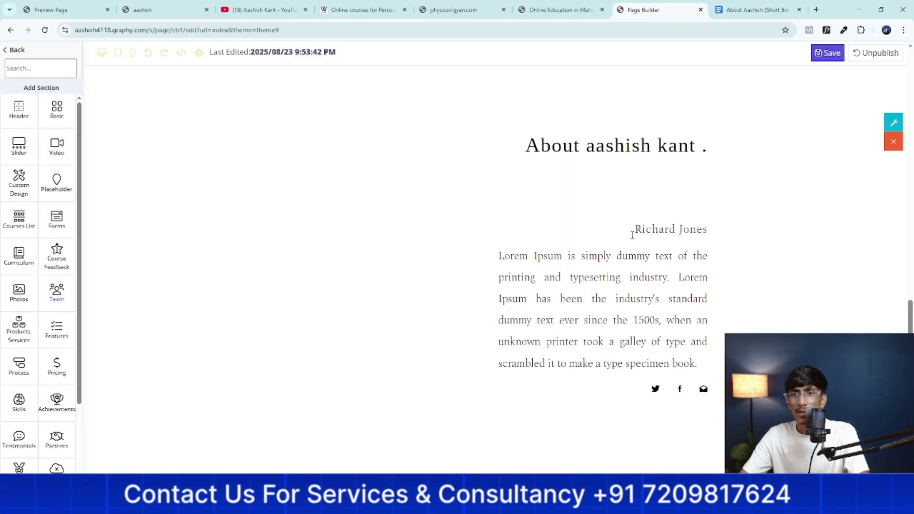
Paste the copied short bio over the Lorem Ipsum paragraph
left_click(650, 278)
left_click_drag(707, 365, 524, 257)
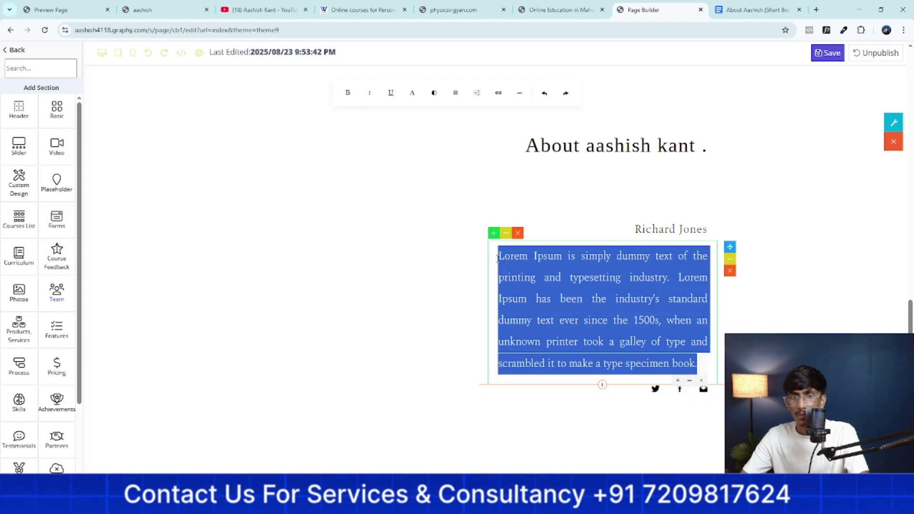
right_click(525, 260)
left_click(540, 91)
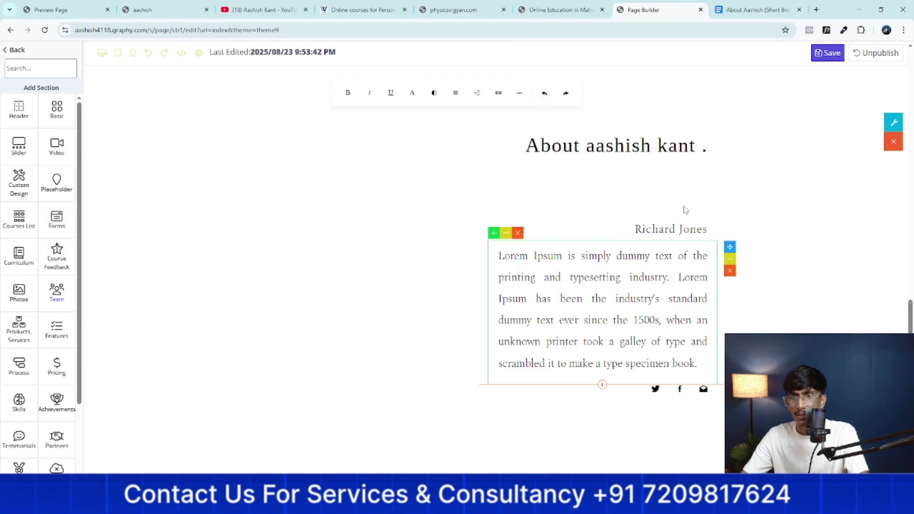
Replace the placeholder name line in the About section with the owner's name
left_click(708, 230)
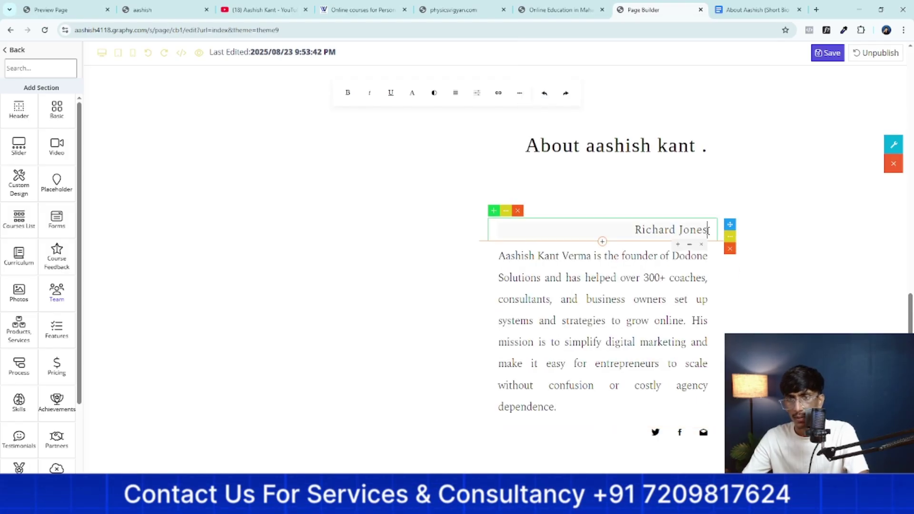
key("BackSpace")
key("BackSpace")
key("BackSpace")
key("BackSpace")
key("BackSpace")
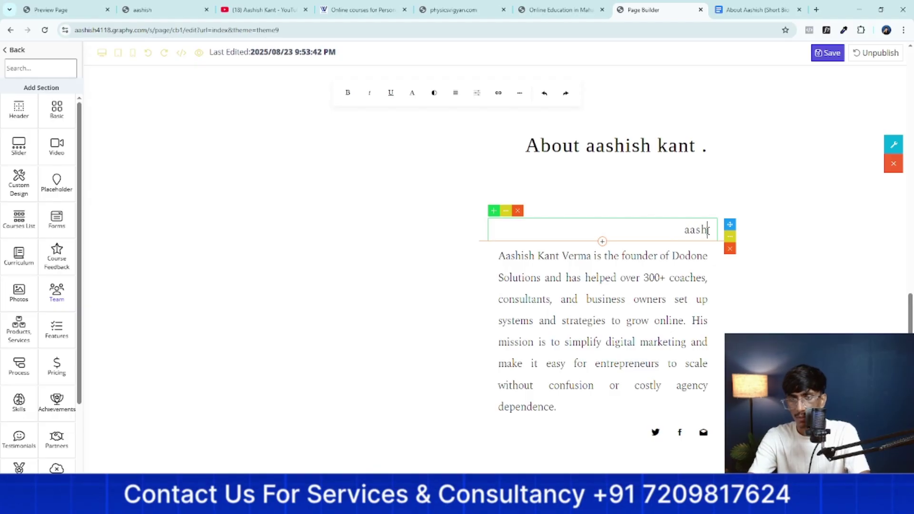
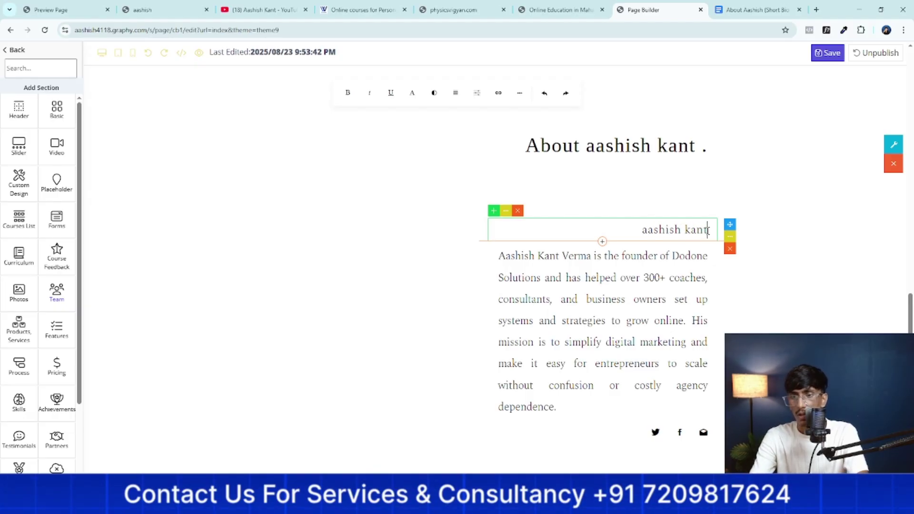
scroll(649, 345, "down", 2)
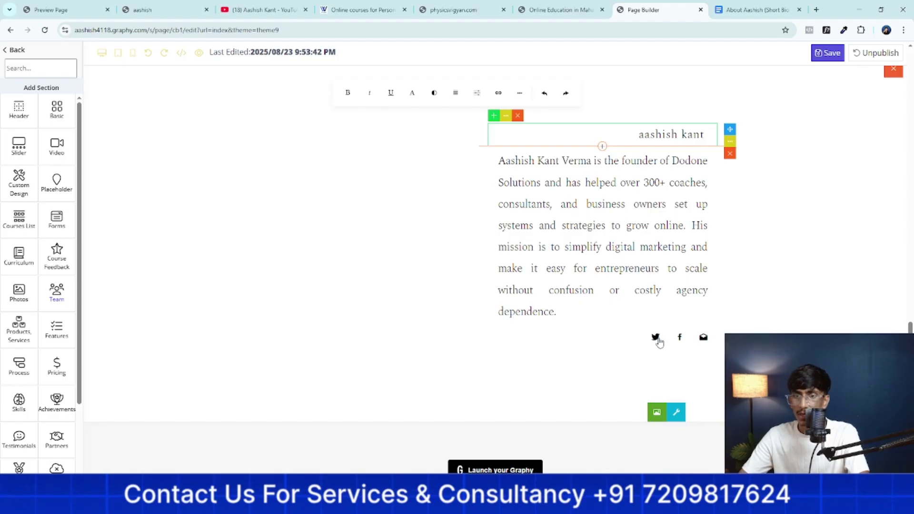
Link the About section's Twitter icon to the owner's Twitter profile URL
left_click(658, 340)
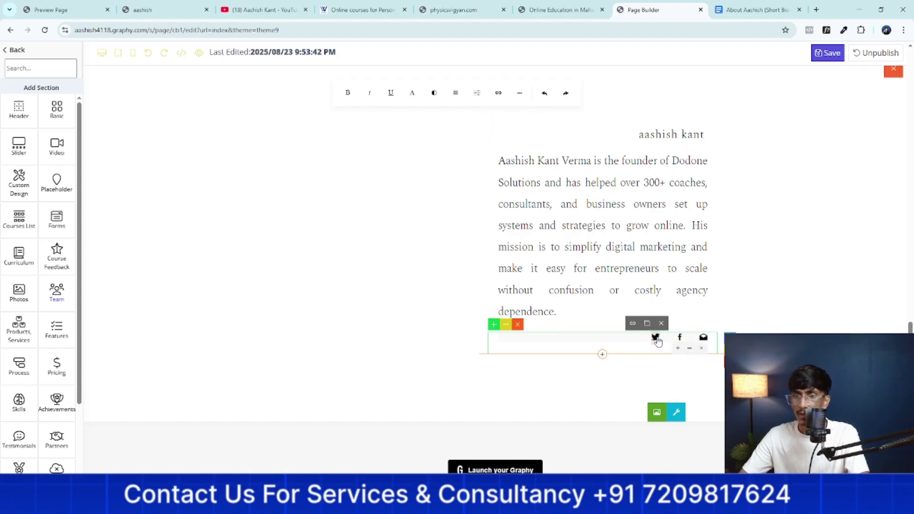
left_click(657, 412)
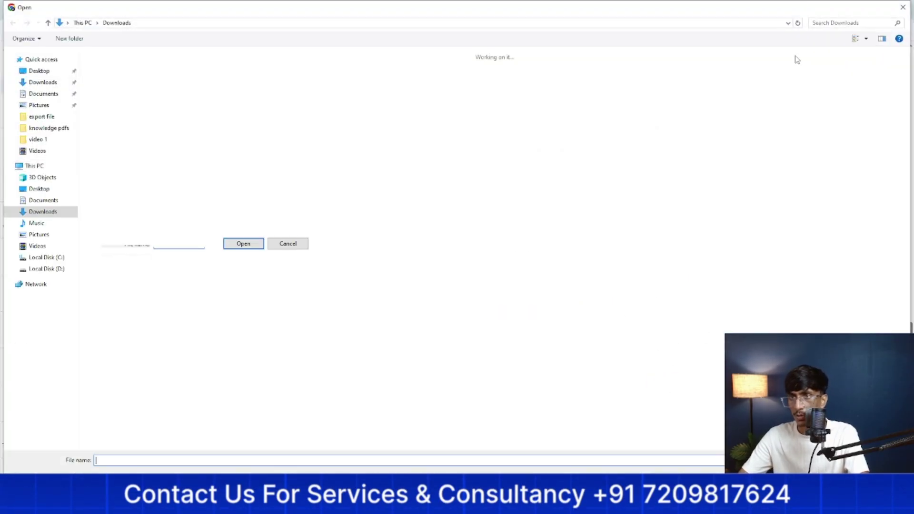
left_click(903, 7)
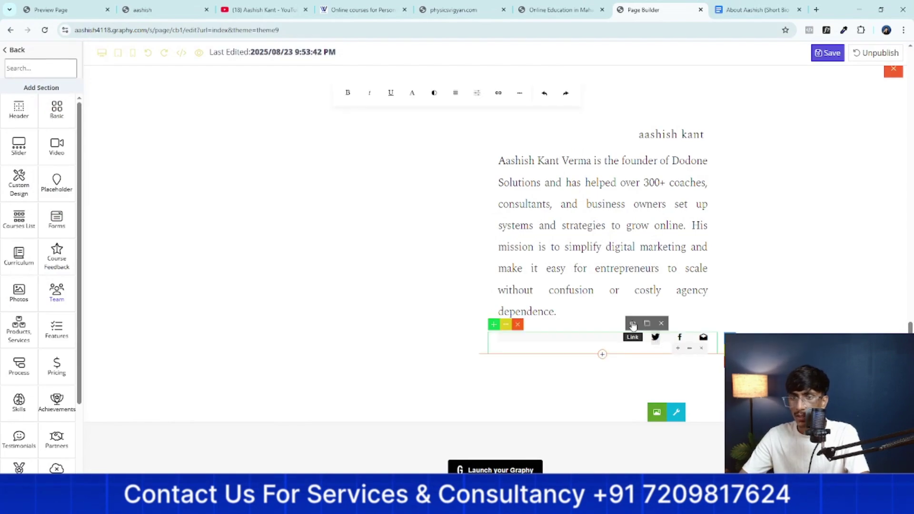
left_click(632, 325)
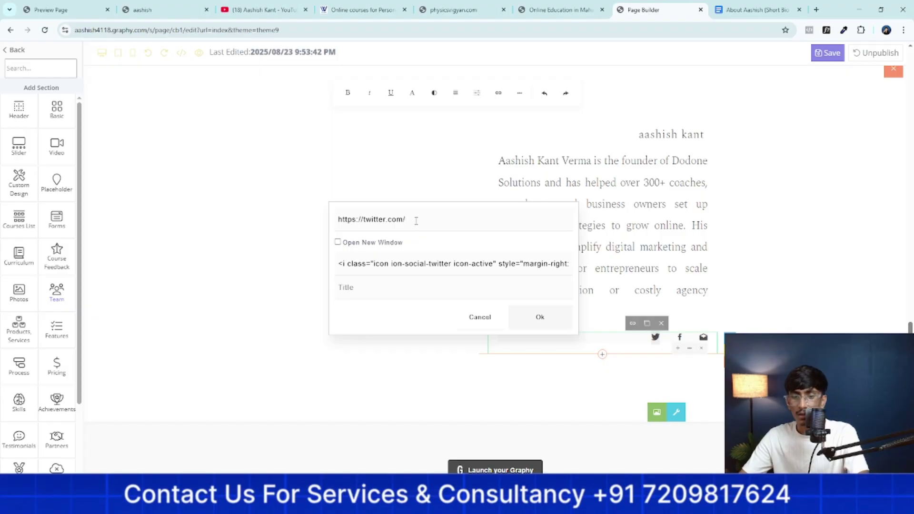
type("aashish")
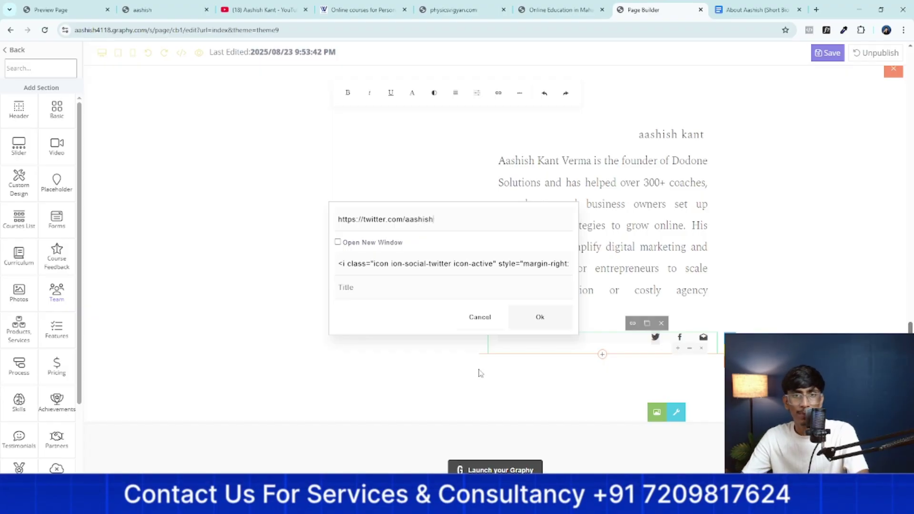
triple_click(473, 218)
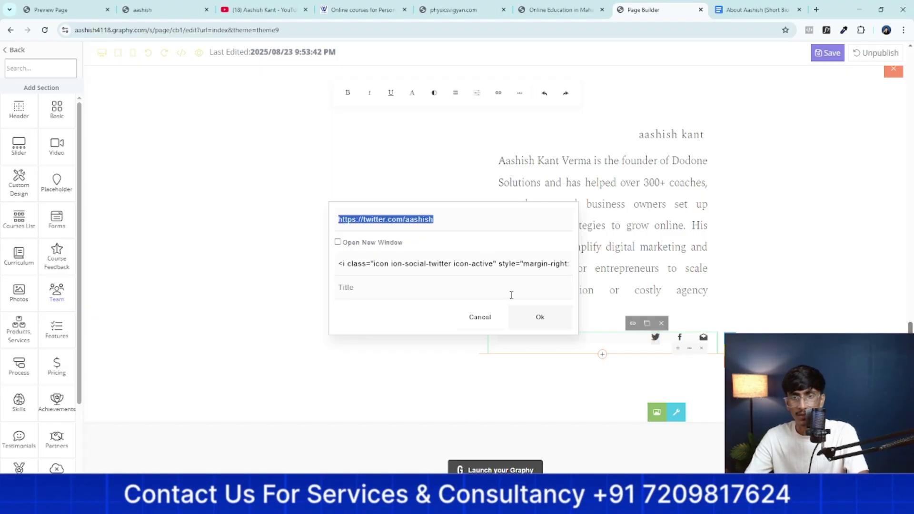
left_click(540, 318)
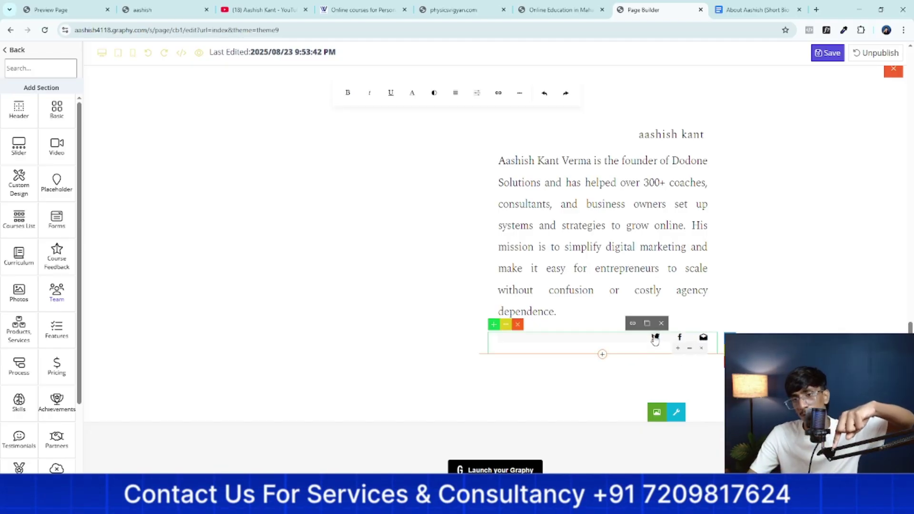
Dismiss the text colour choices unchanged, review the page and save the homepage edits
left_click(434, 95)
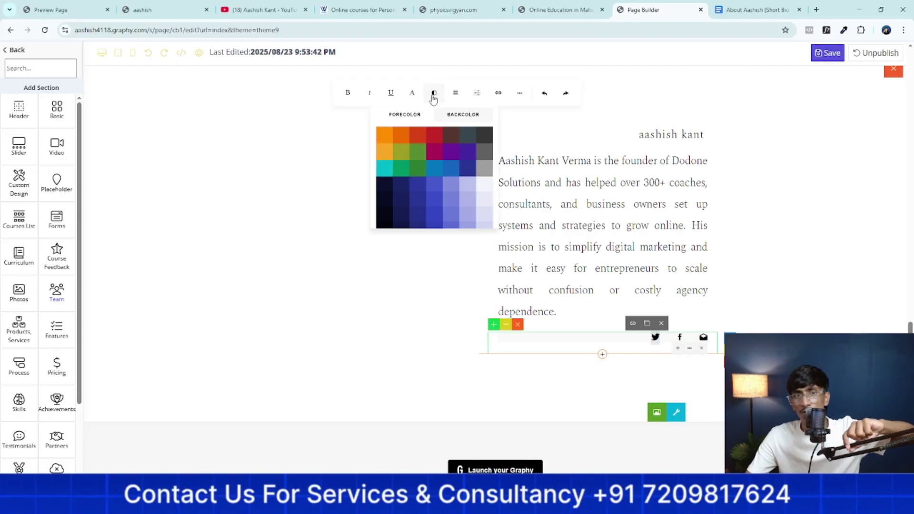
left_click(781, 249)
scroll(785, 250, "up", 5)
scroll(785, 250, "up", 10)
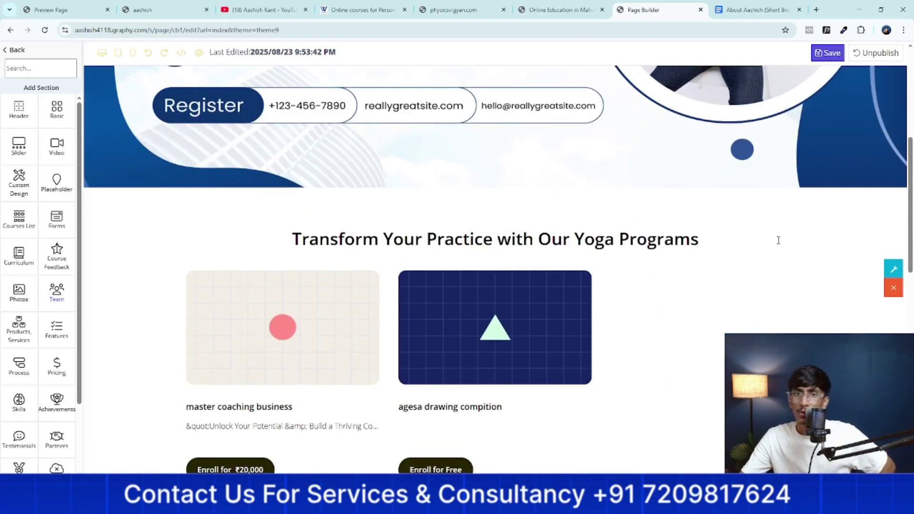
scroll(712, 156, "down", 8)
scroll(712, 156, "up", 5)
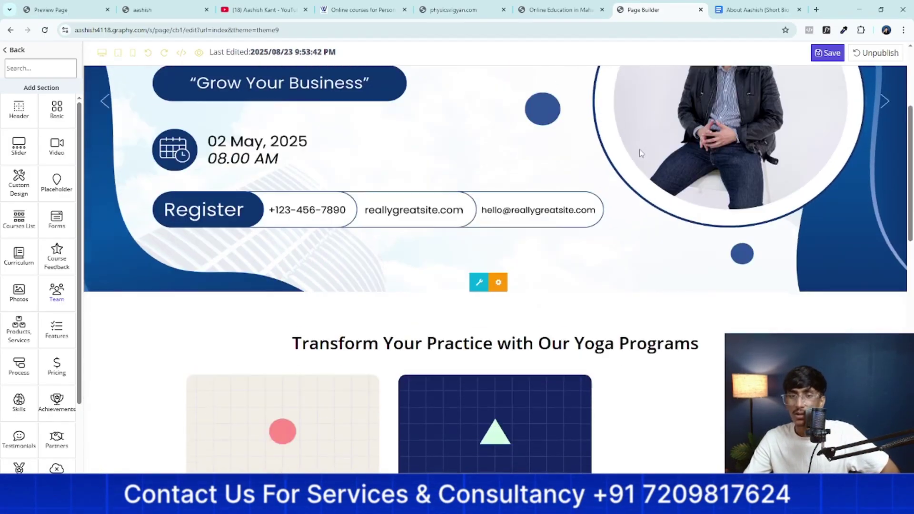
scroll(639, 150, "down", 12)
scroll(608, 235, "down", 3)
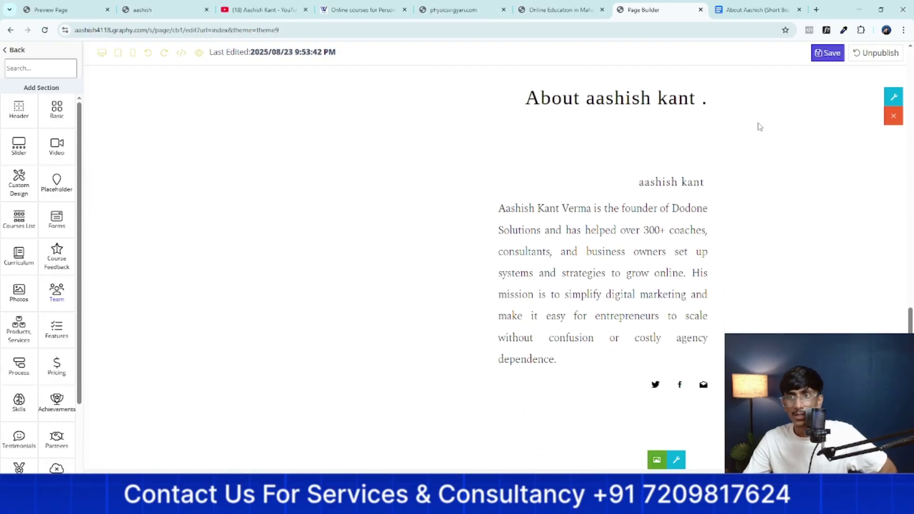
left_click(819, 53)
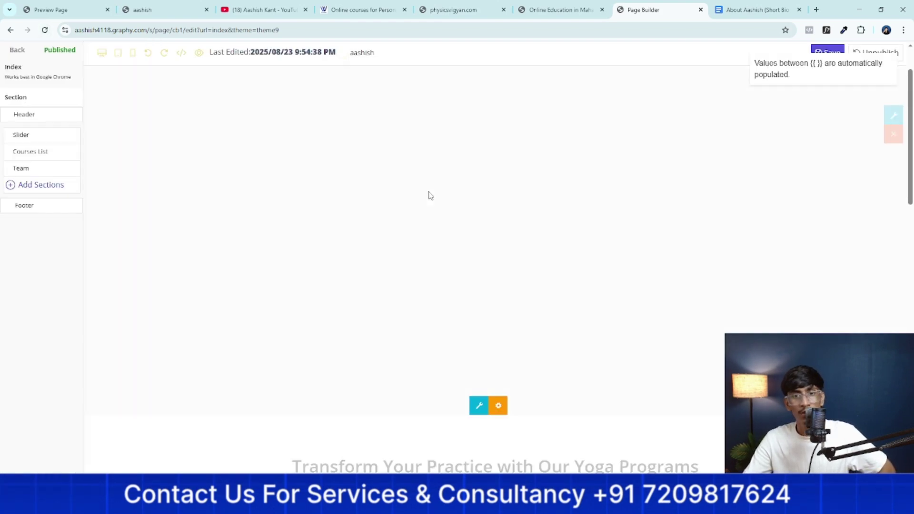
Open the About section's photo picker and close it without changing the photo
scroll(429, 195, "down", 8)
scroll(427, 195, "down", 10)
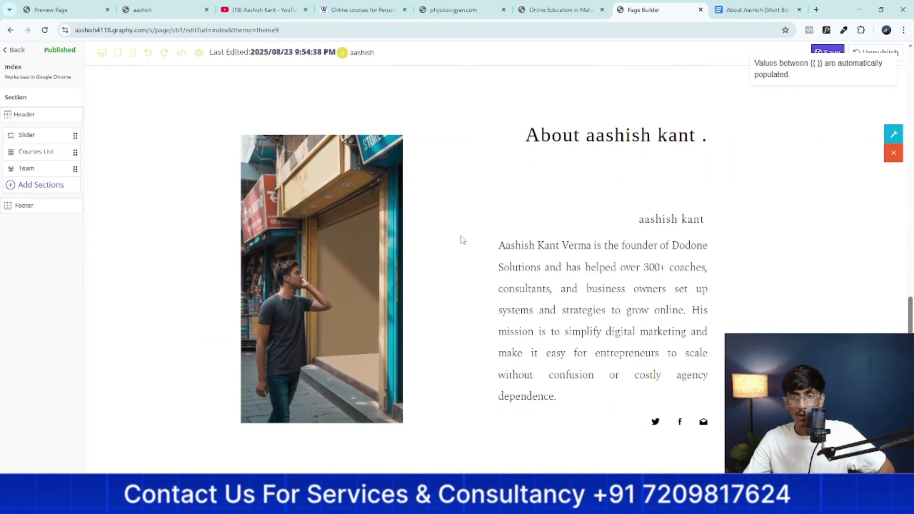
scroll(482, 330, "up", 4)
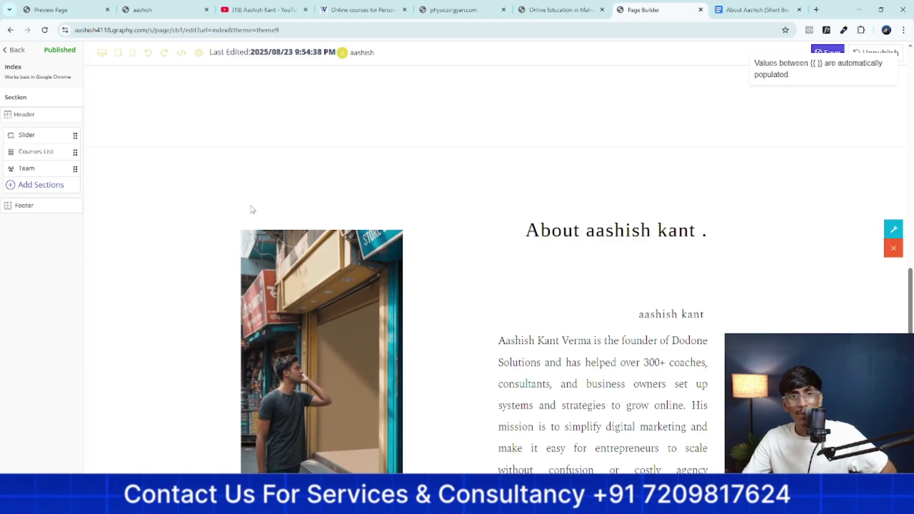
scroll(686, 179, "down", 3)
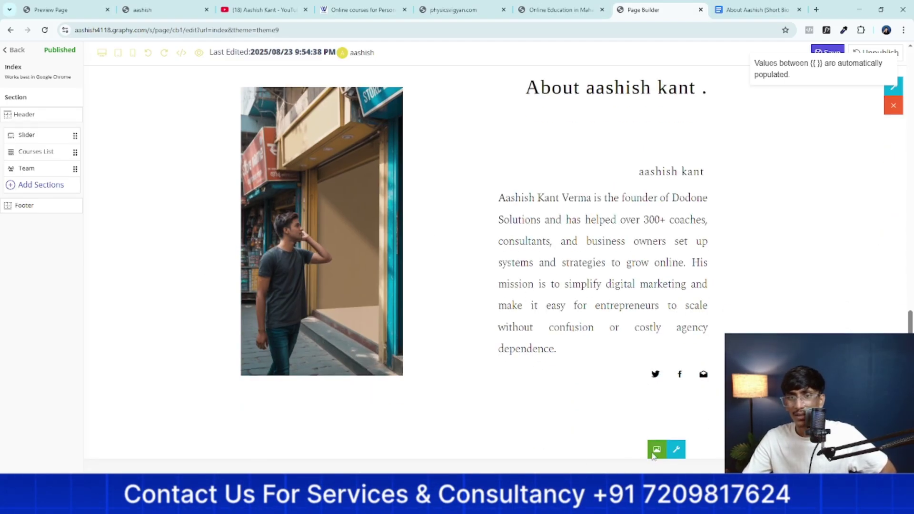
left_click(656, 453)
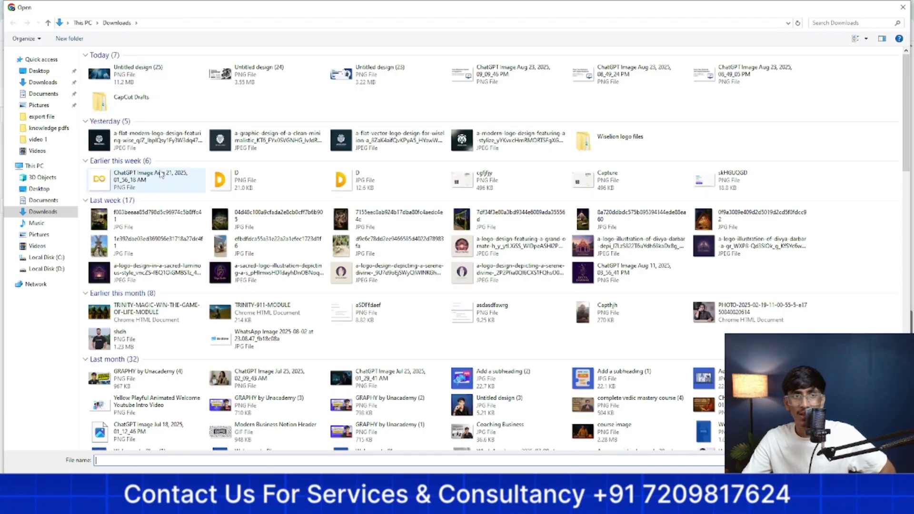
left_click(903, 7)
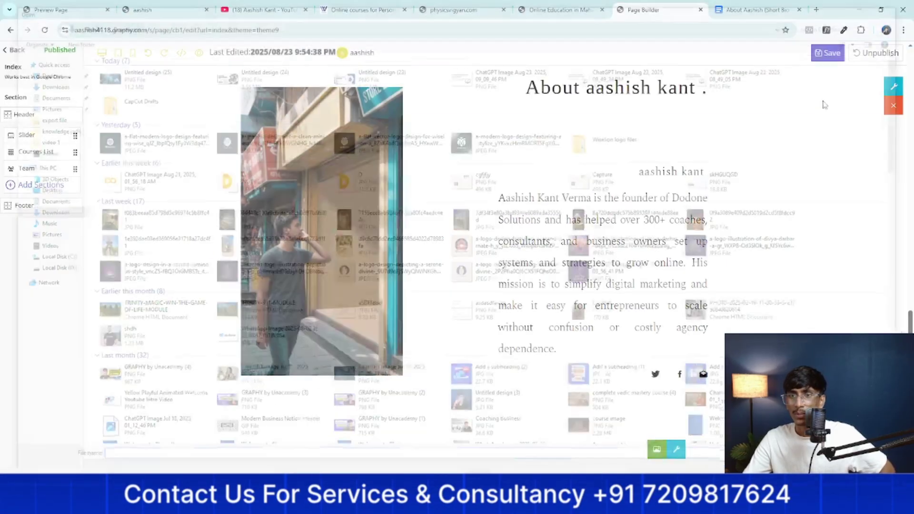
Review the course list, courses box and courses section settings without changing them
scroll(659, 320, "up", 5)
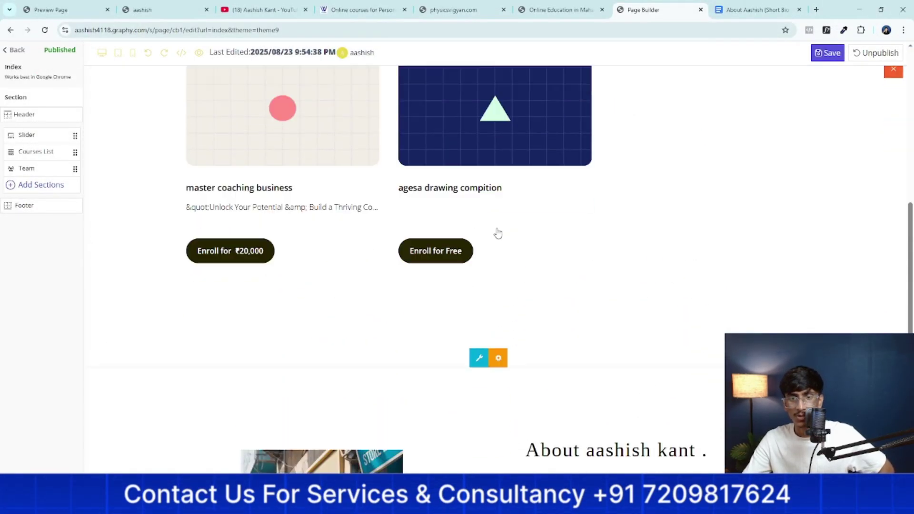
left_click(498, 328)
left_click(491, 322)
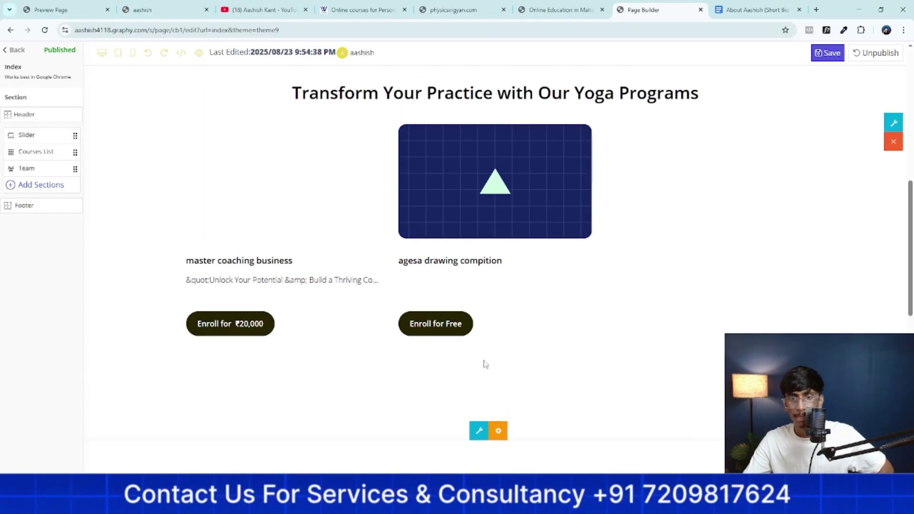
left_click(479, 431)
left_click(712, 313)
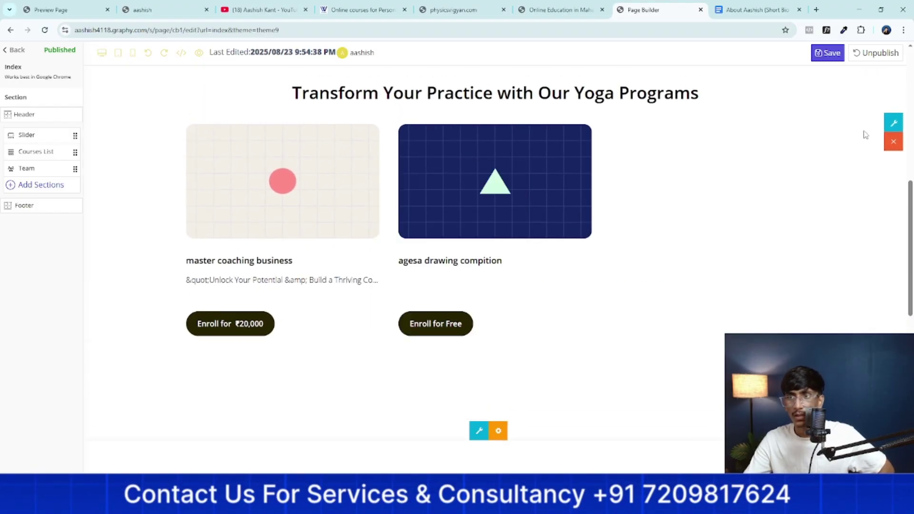
scroll(681, 177, "up", 2)
left_click(893, 219)
scroll(649, 251, "down", 2)
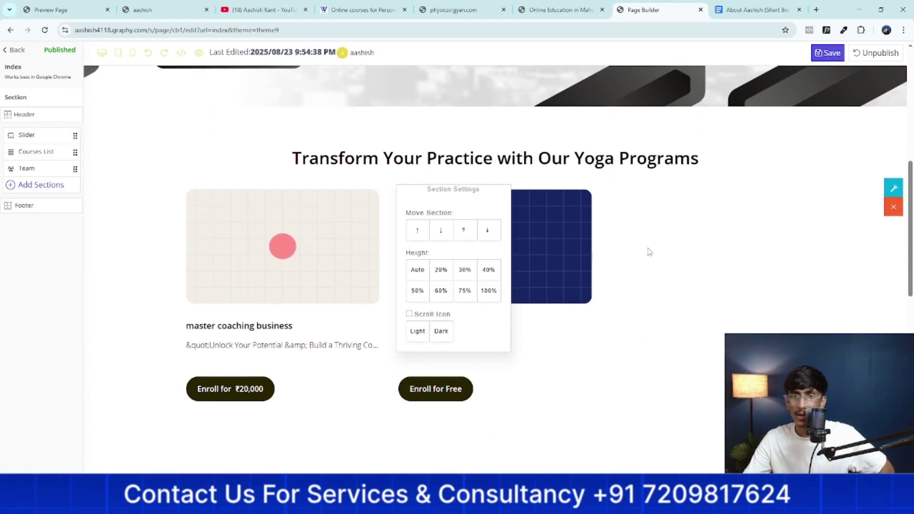
left_click(587, 287)
Check the about-me notes in the Google Doc tab, then return to the page builder
scroll(587, 288, "down", 10)
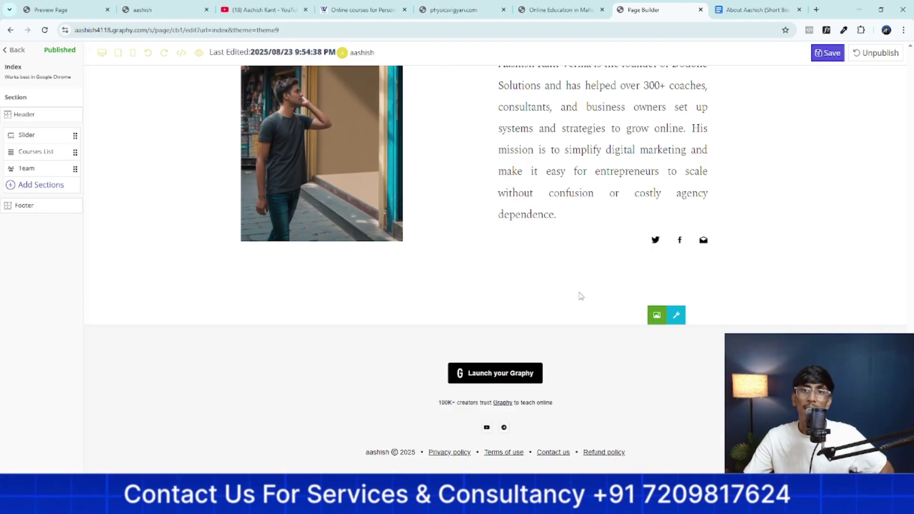
scroll(581, 296, "up", 1)
scroll(453, 271, "down", 1)
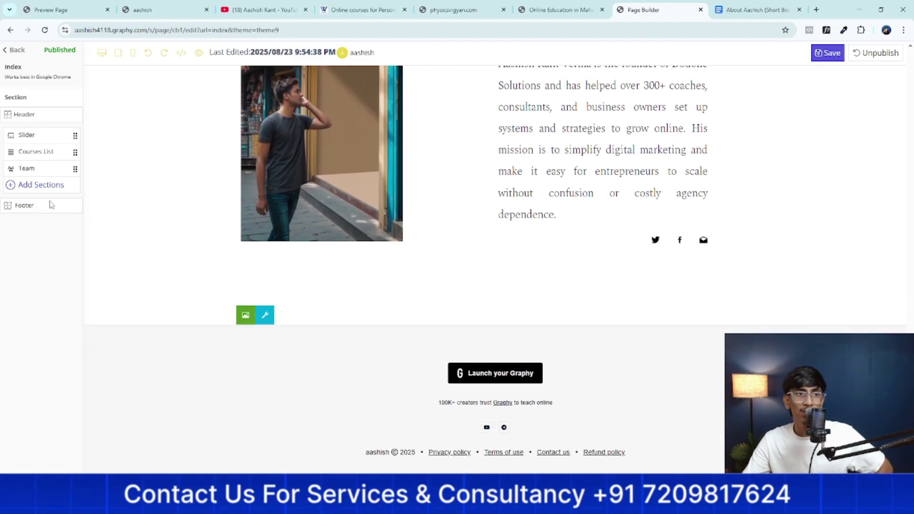
left_click(746, 9)
scroll(477, 286, "down", 6)
left_click(638, 6)
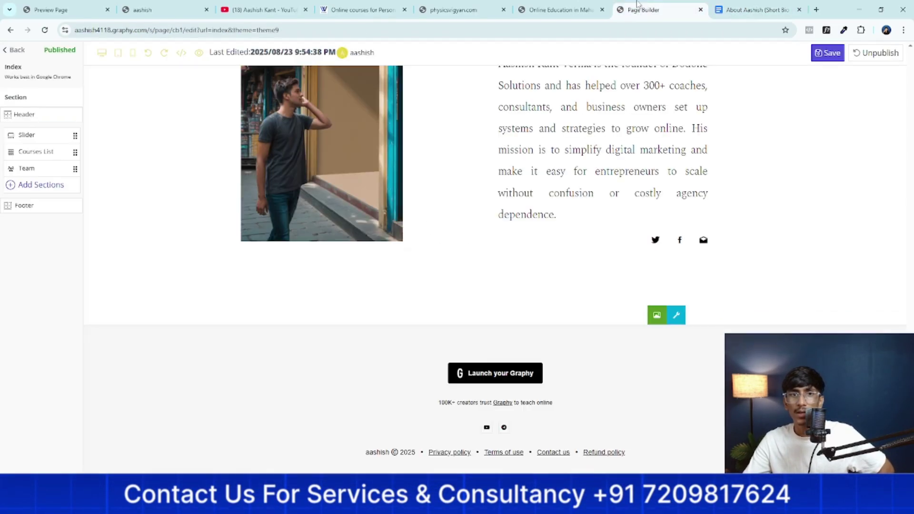
Bring up the section-type catalogue from the Add Sections sidebar
scroll(453, 285, "up", 2)
scroll(351, 293, "down", 2)
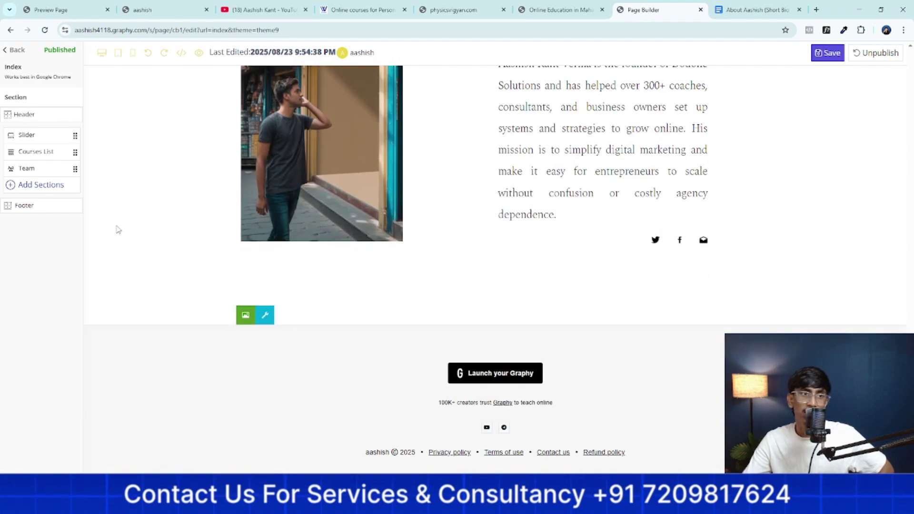
left_click(33, 186)
scroll(42, 224, "down", 3)
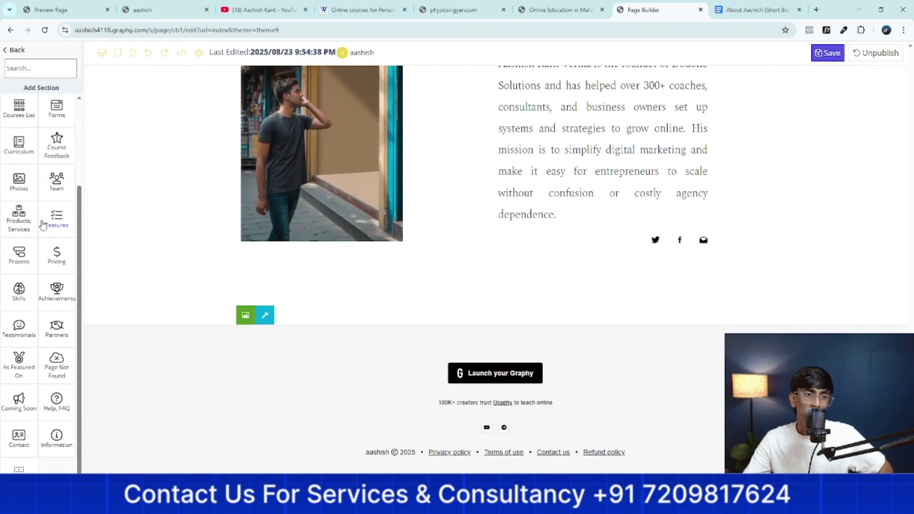
Add a Video section with the single centred layout, embedding the sample Big Buck Bunny clip
scroll(19, 333, "up", 3)
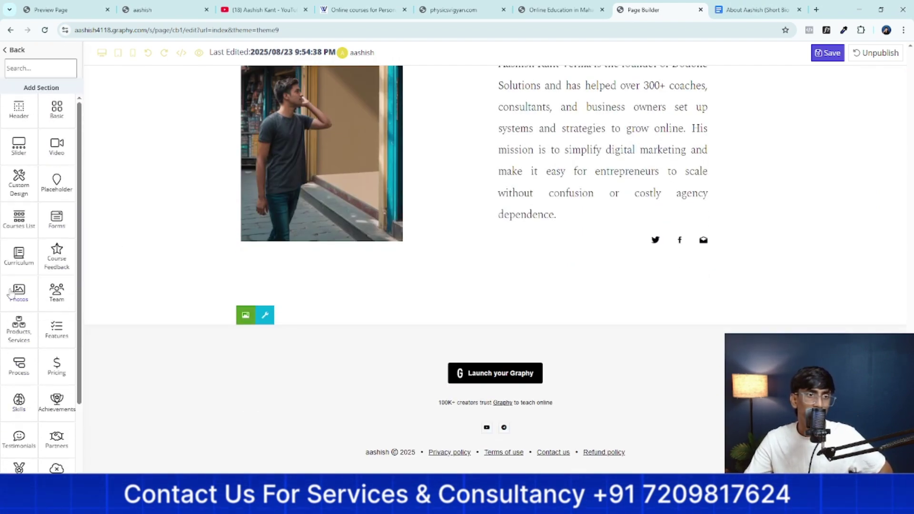
left_click(54, 152)
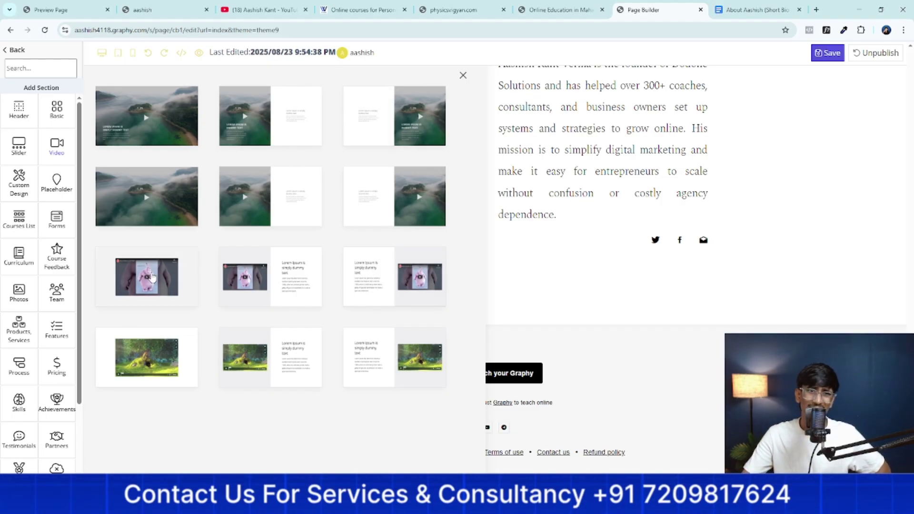
left_click(152, 285)
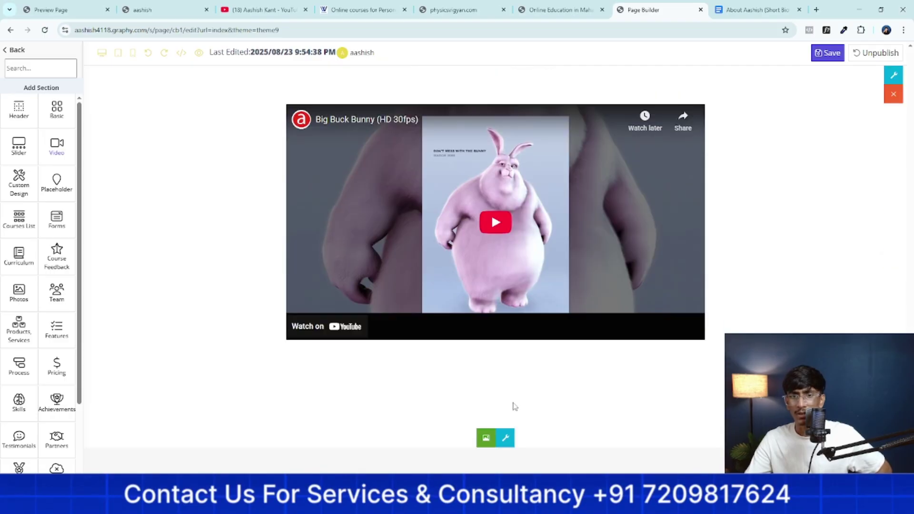
Set Untitled design (25) from Downloads as the video section's cover and save the page
left_click(486, 439)
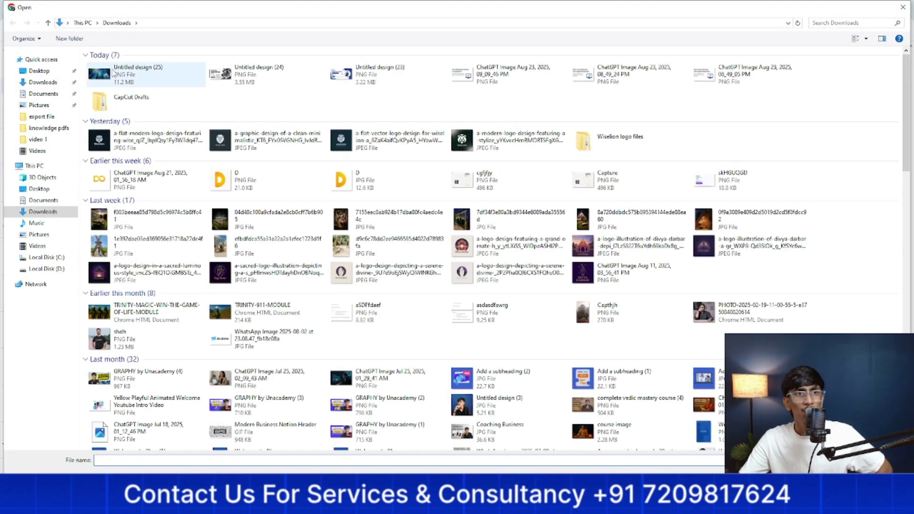
left_click(115, 73)
key("Return")
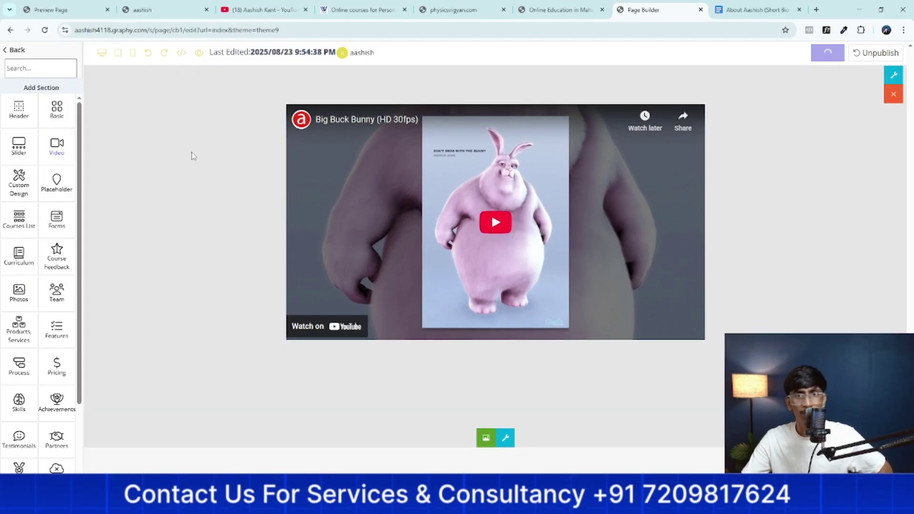
left_click(45, 30)
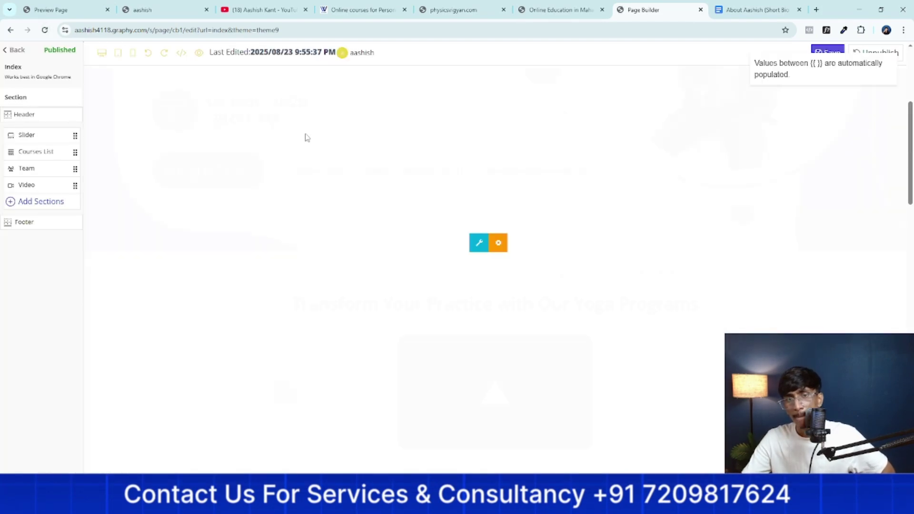
Open the video embed's link settings and paste copied text over the URL
scroll(295, 209, "down", 10)
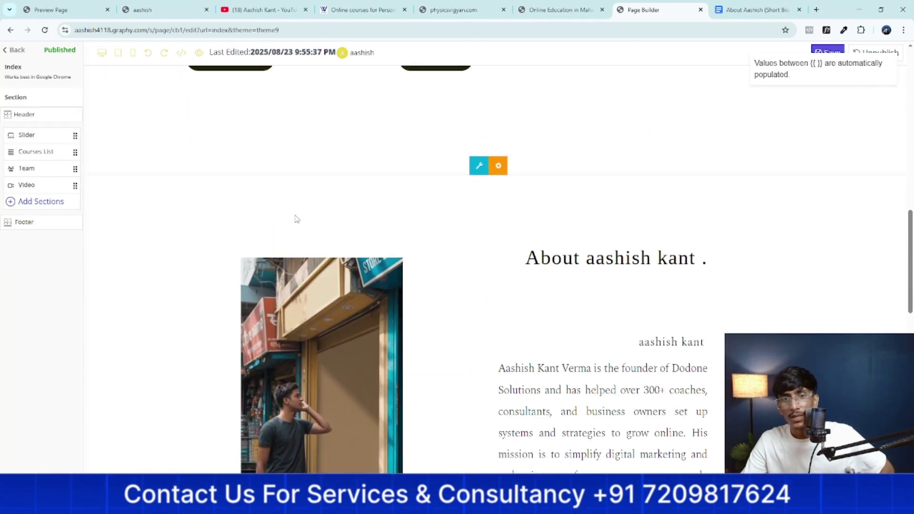
scroll(281, 219, "down", 10)
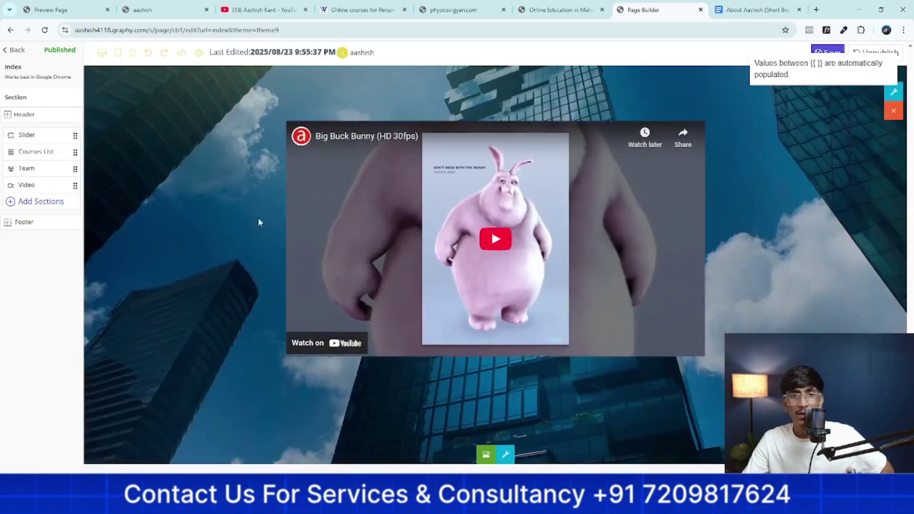
scroll(217, 237, "up", 1)
scroll(217, 237, "down", 4)
scroll(217, 237, "up", 2)
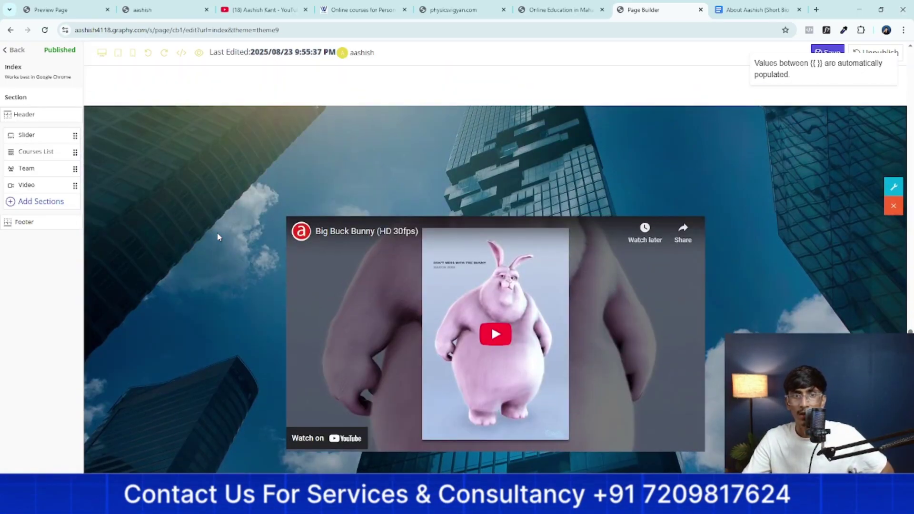
scroll(568, 288, "down", 1)
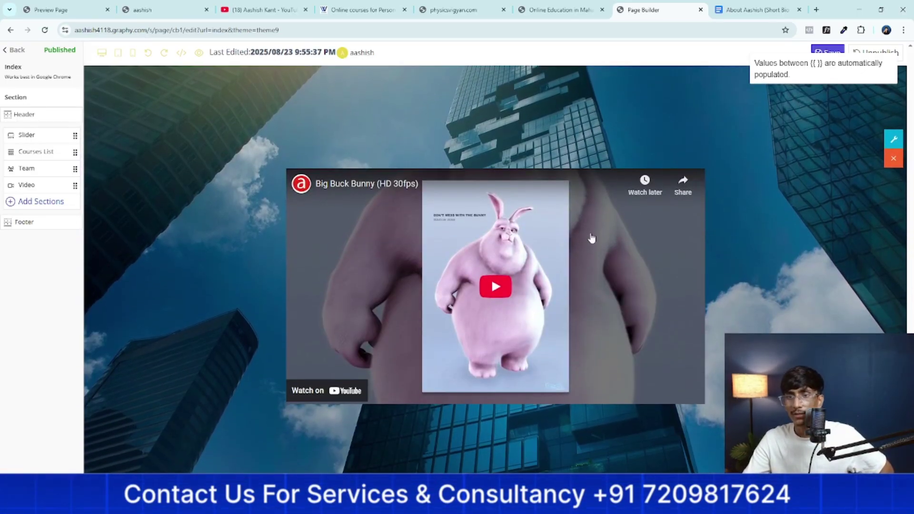
left_click(696, 179)
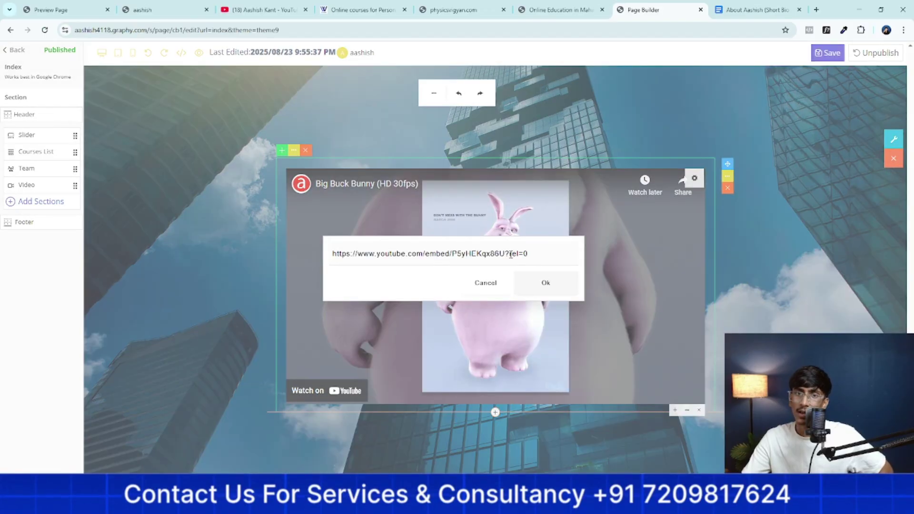
triple_click(521, 253)
right_click(520, 244)
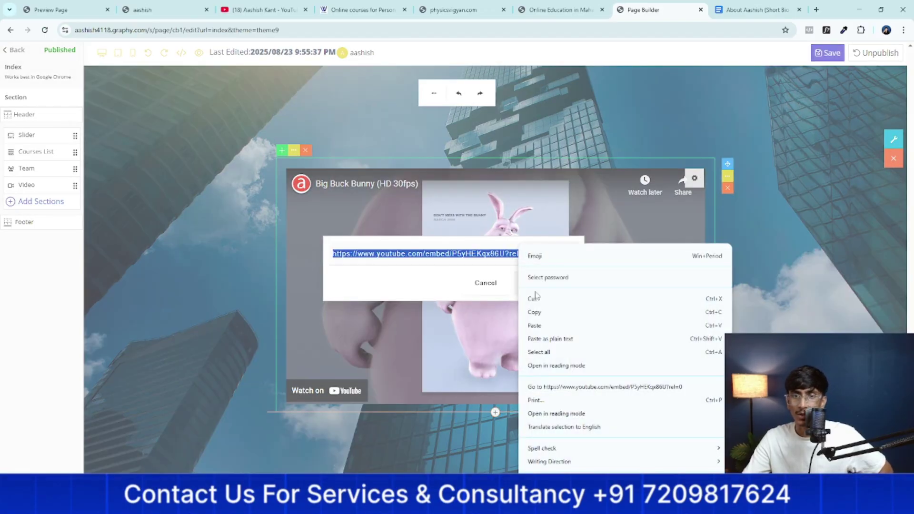
left_click(535, 325)
Cancel the link change to keep the original video, then show the addable section types
triple_click(531, 254)
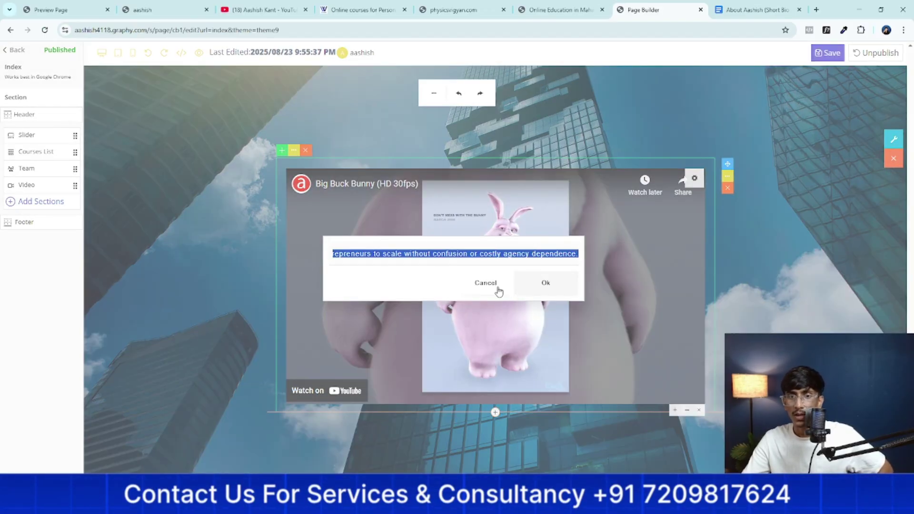
left_click(496, 287)
scroll(172, 322, "down", 4)
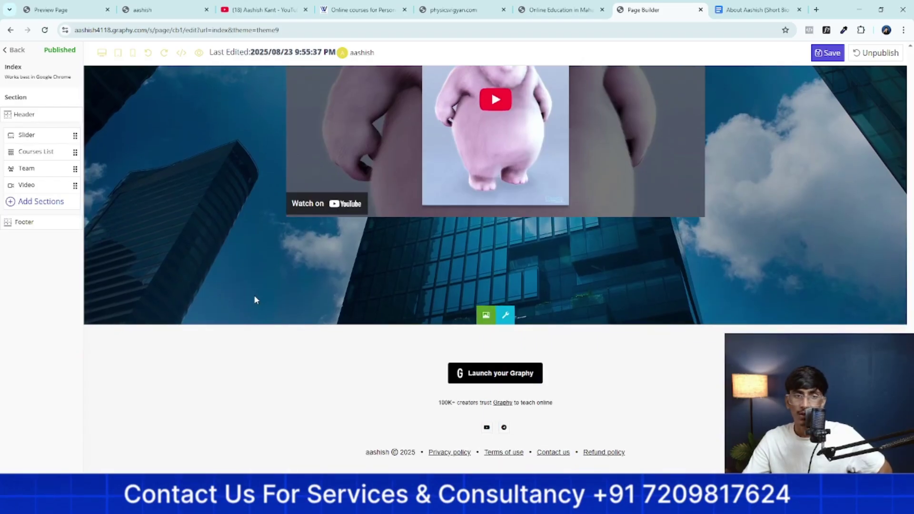
left_click(21, 201)
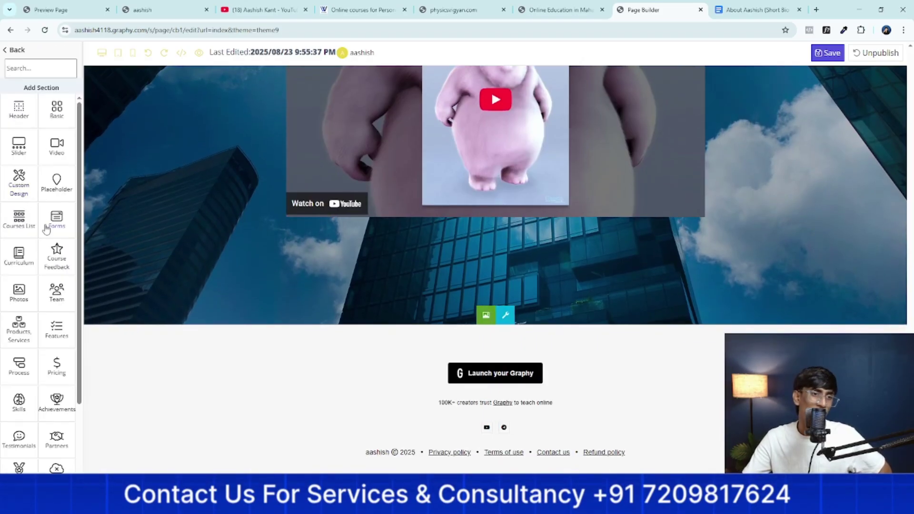
Add the two-column FAQs layout from the Help, FAQ tile and save the page
scroll(46, 230, "down", 3)
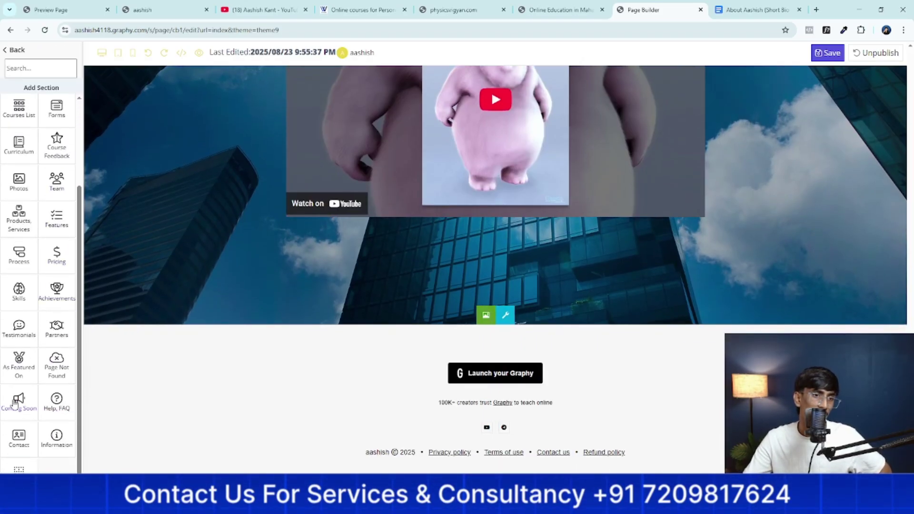
left_click(55, 404)
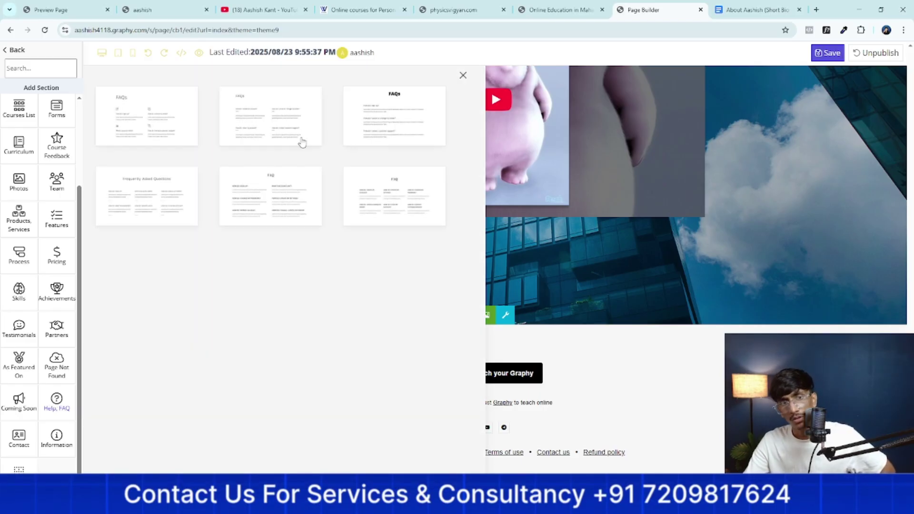
left_click(263, 119)
scroll(265, 119, "down", 5)
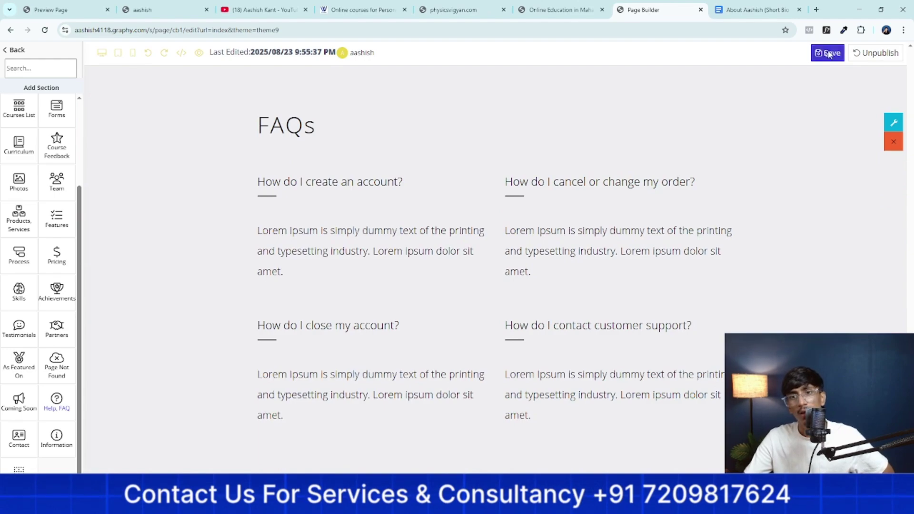
left_click(828, 52)
left_click(668, 181)
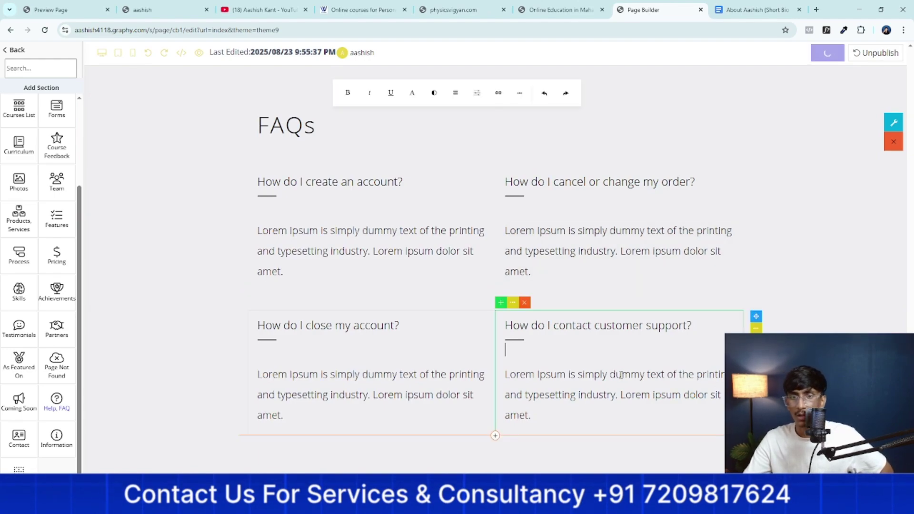
scroll(740, 192, "up", 5)
Move the Page Builder tab to the right end of the browser's tab strip
scroll(740, 192, "up", 15)
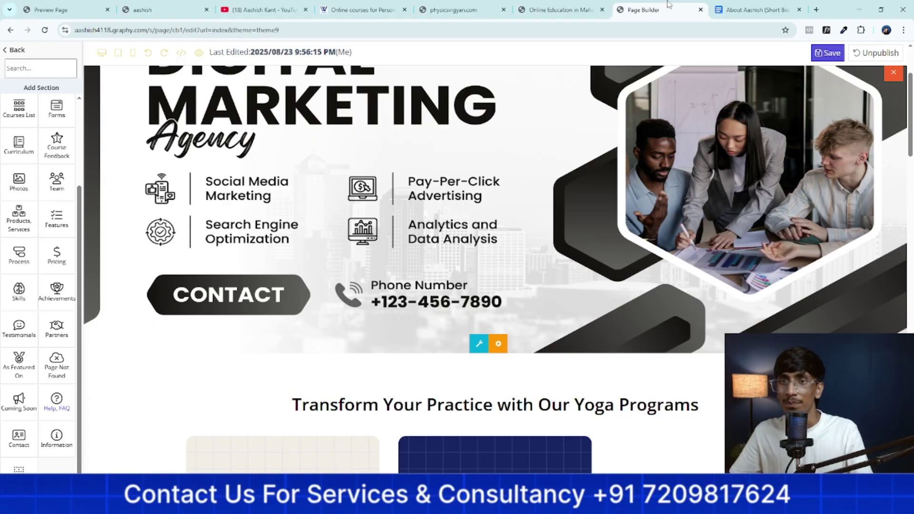
left_click_drag(692, 6, 807, 12)
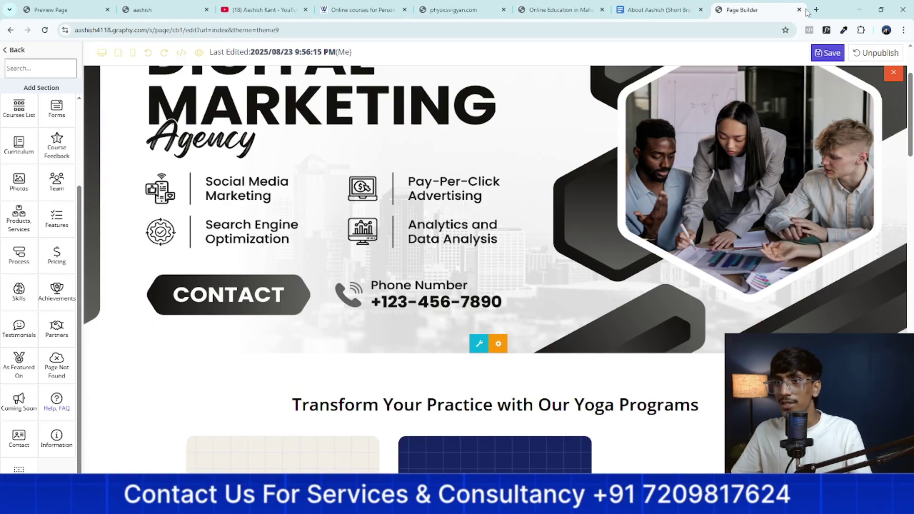
Load chatgpt.com in a new tab and open the 'HTML code for design' conversation
left_click(817, 9)
type("chatgpt.com")
key("Return")
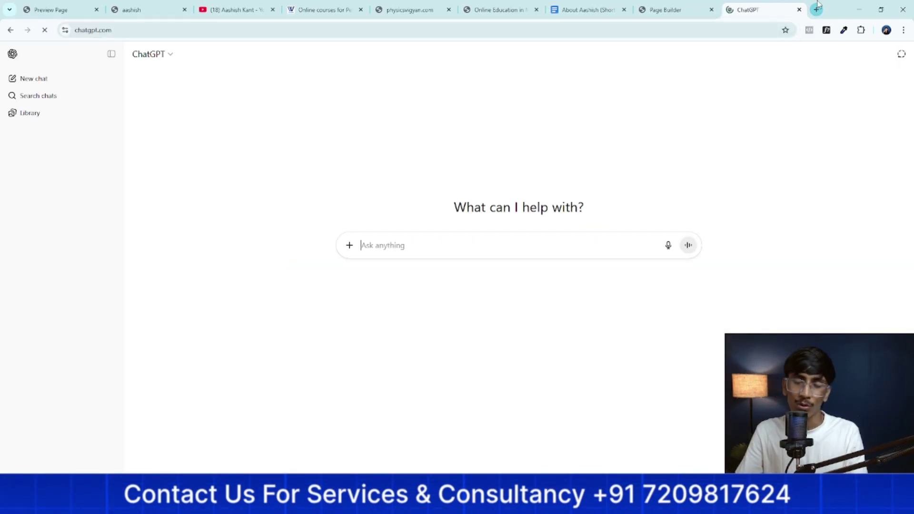
type("cre")
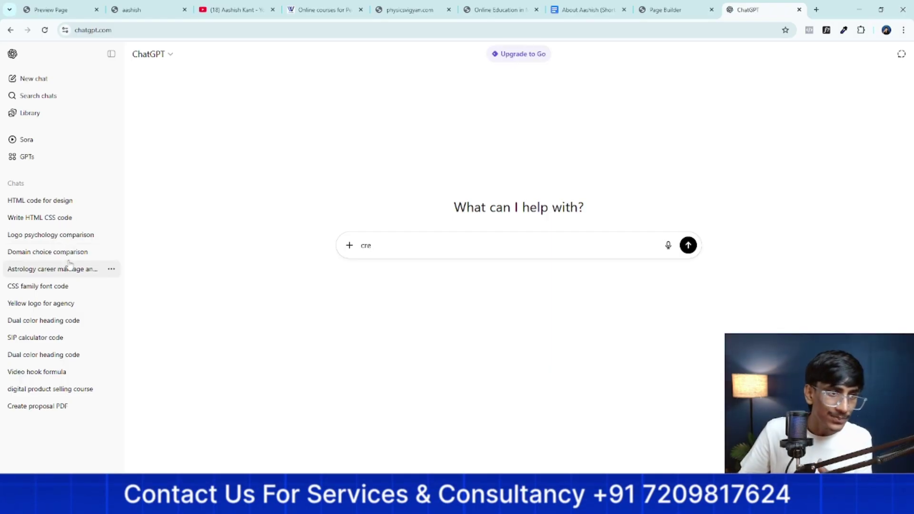
left_click(55, 220)
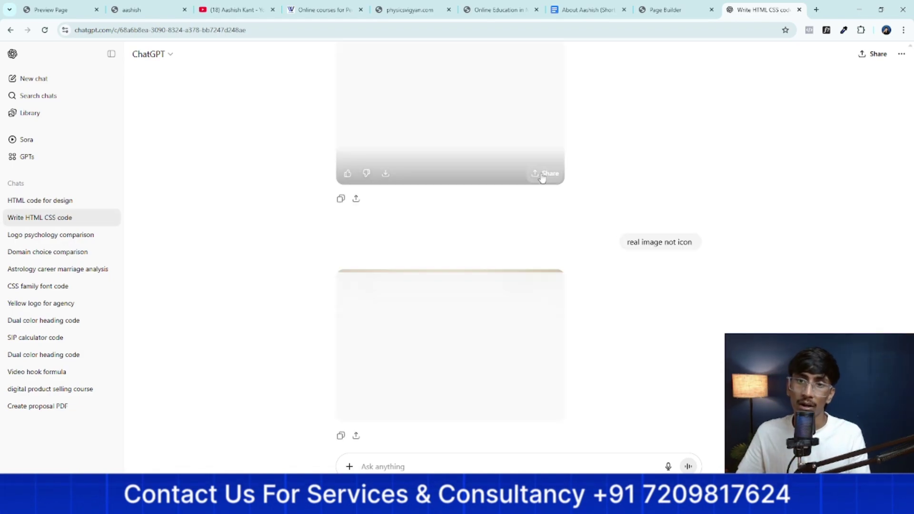
scroll(550, 186, "up", 15)
scroll(550, 186, "up", 15)
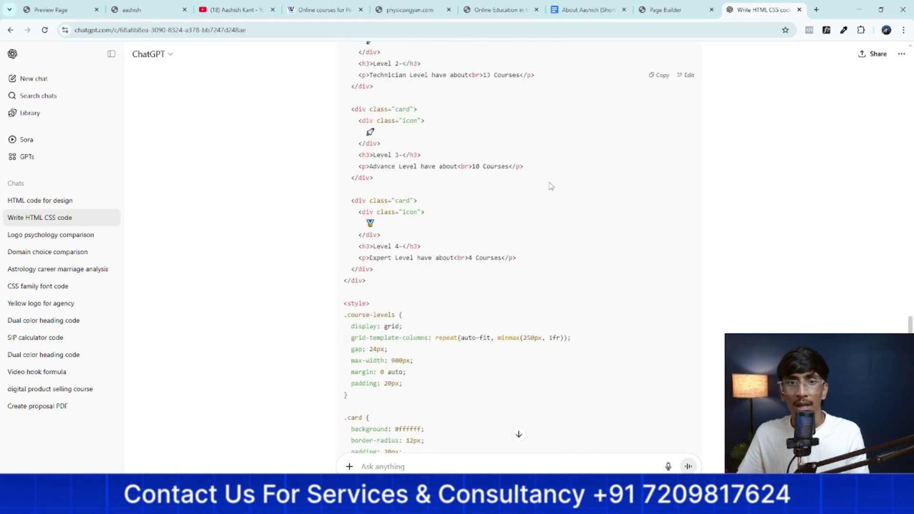
scroll(548, 196, "up", 9)
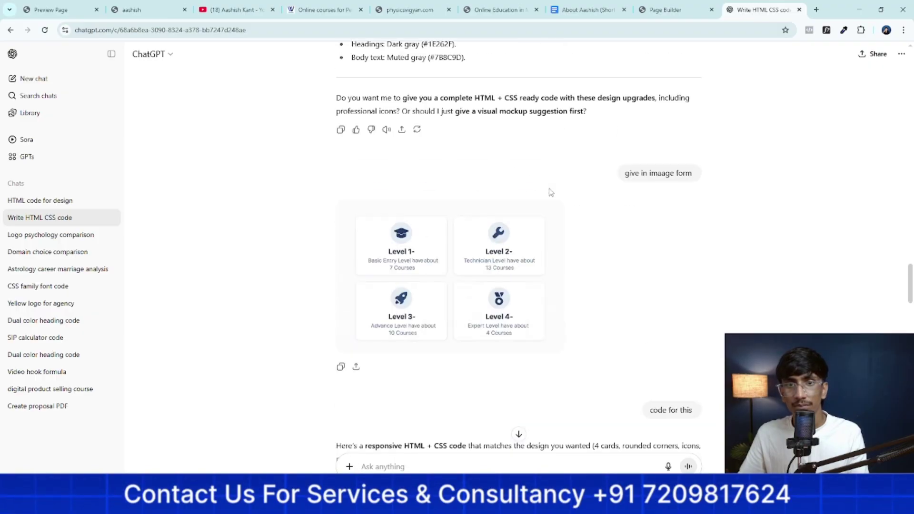
scroll(549, 197, "down", 6)
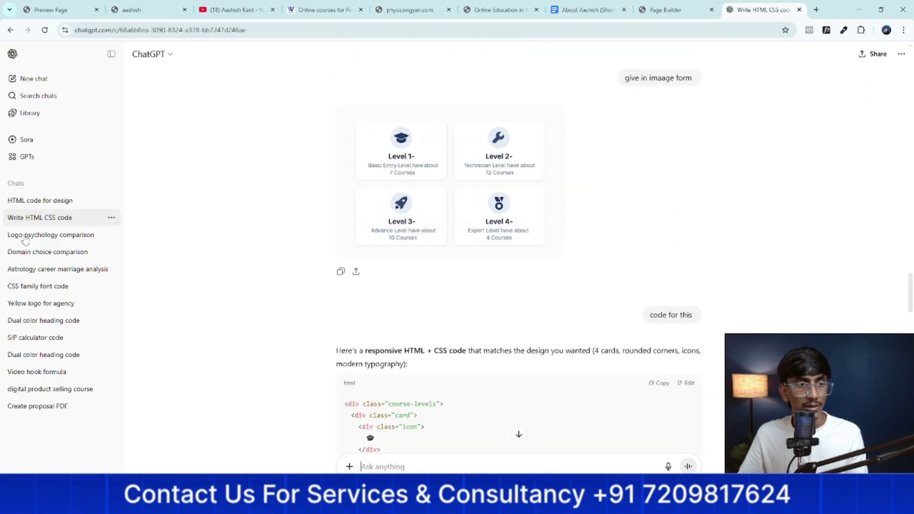
left_click(32, 202)
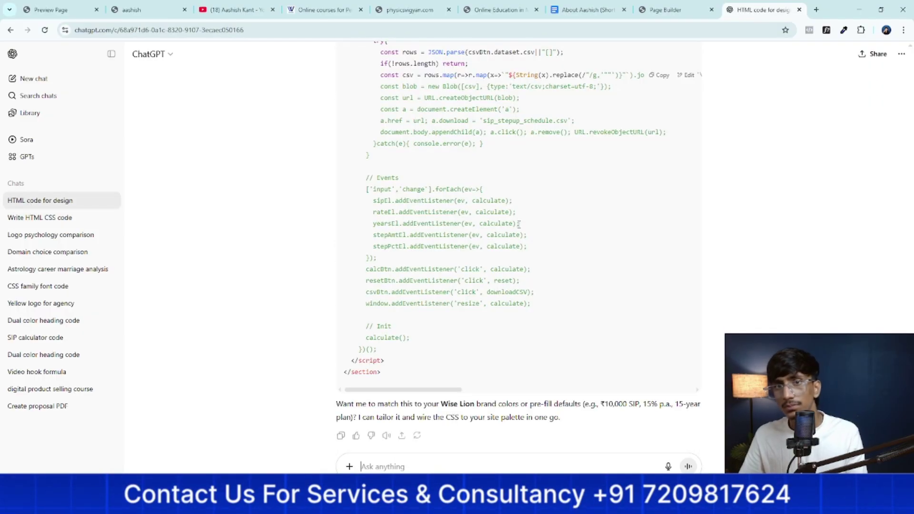
Scroll through the SIP calculator code in the ChatGPT conversation
scroll(519, 224, "up", 15)
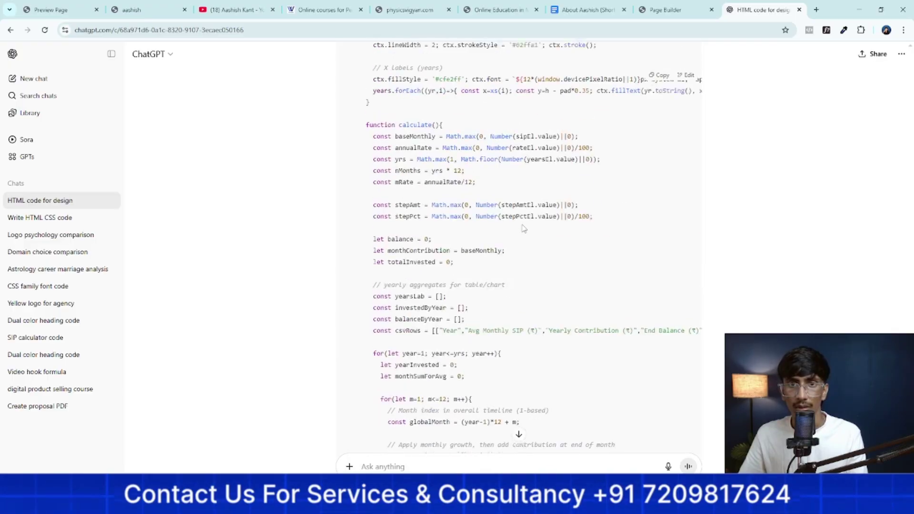
scroll(524, 228, "up", 20)
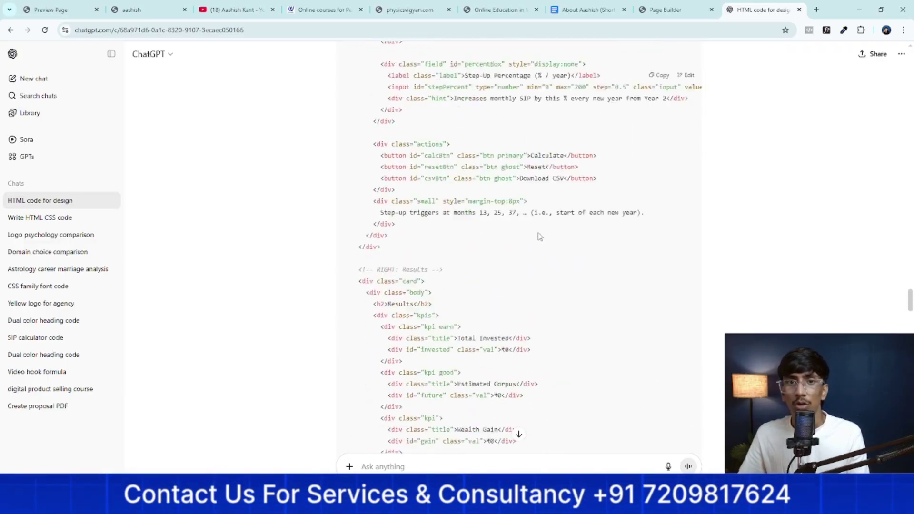
scroll(540, 237, "up", 20)
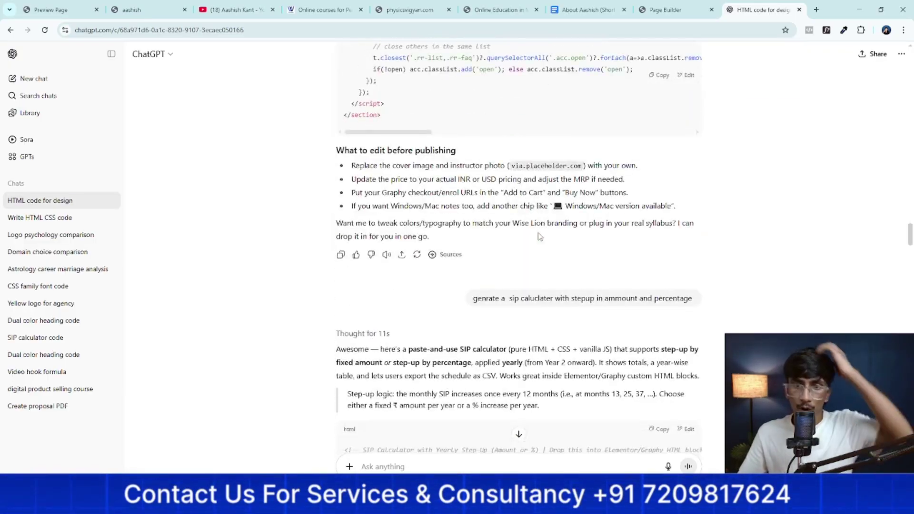
scroll(539, 237, "down", 2)
left_click_drag(473, 202, 518, 200)
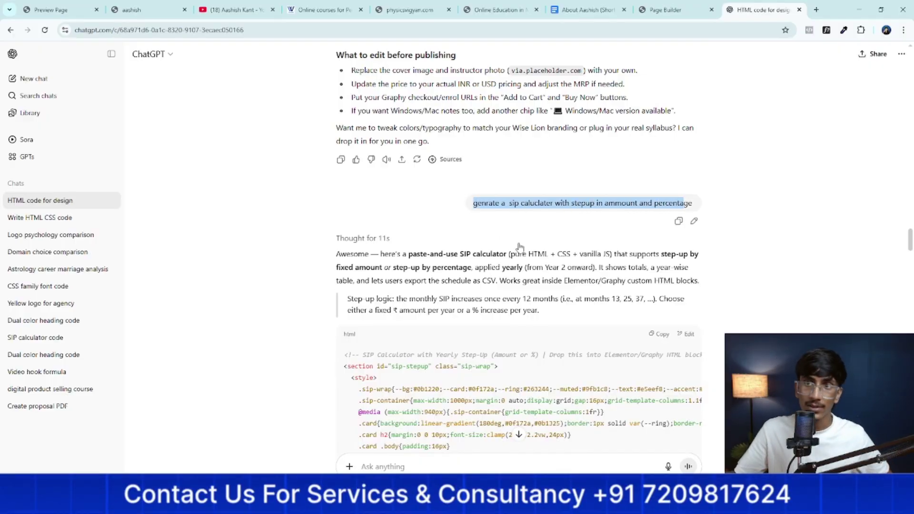
scroll(517, 247, "down", 4)
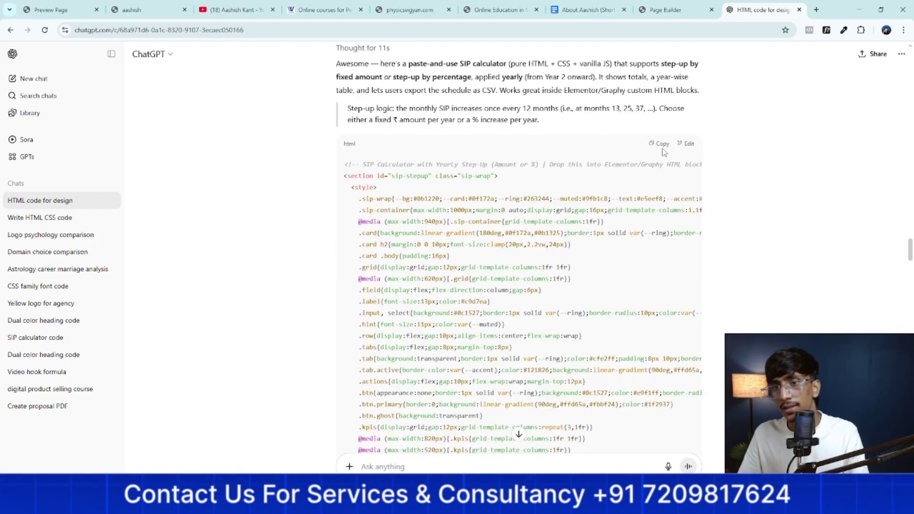
scroll(477, 141, "up", 20)
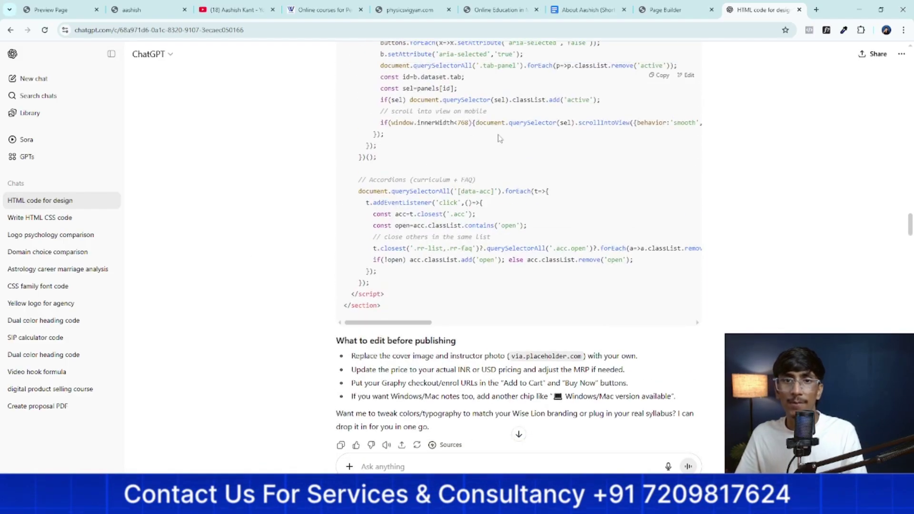
scroll(478, 142, "down", 15)
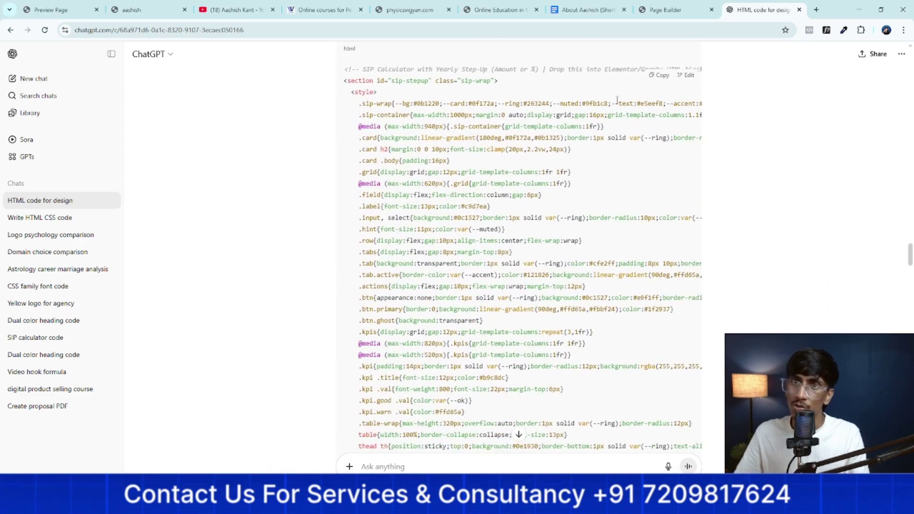
Compare the page builder with the ChatGPT code, ending on Graphy's FAQs section and footer
left_click(657, 5)
scroll(438, 243, "down", 7)
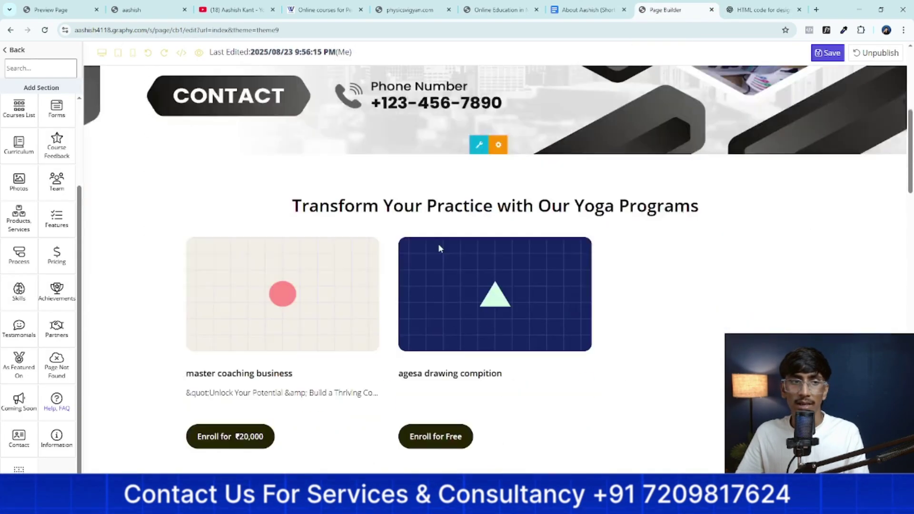
scroll(362, 272, "down", 10)
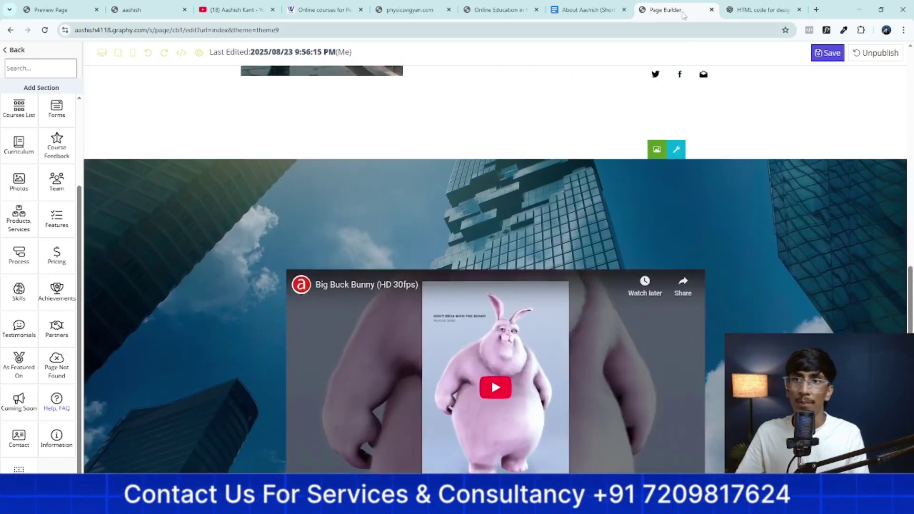
left_click(744, 7)
scroll(530, 229, "up", 15)
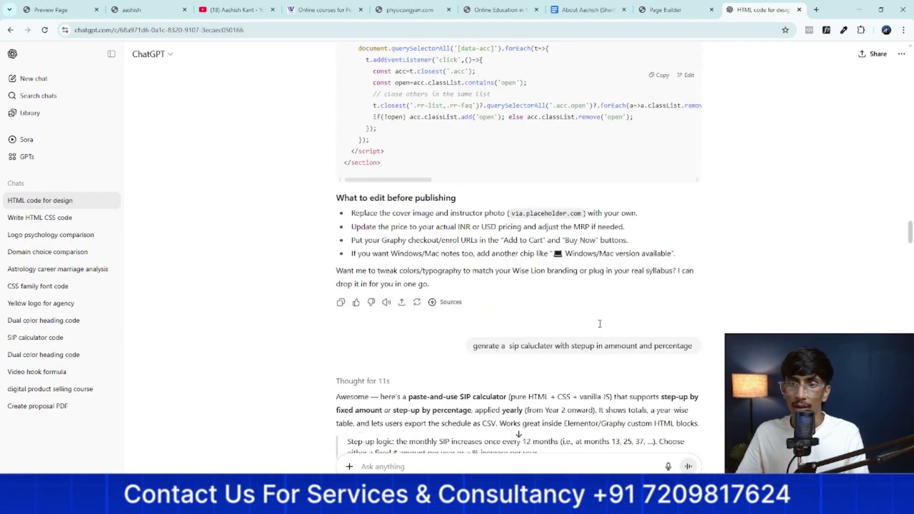
scroll(602, 289, "up", 20)
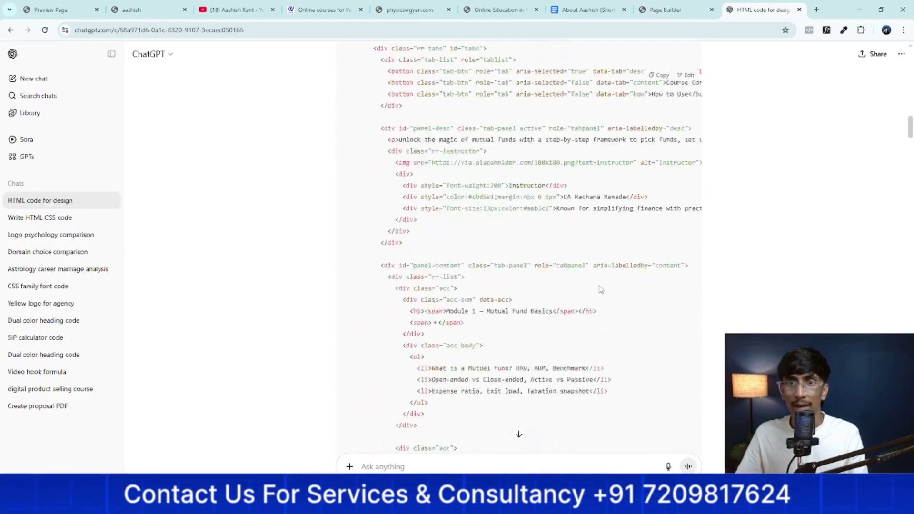
scroll(638, 160, "down", 15)
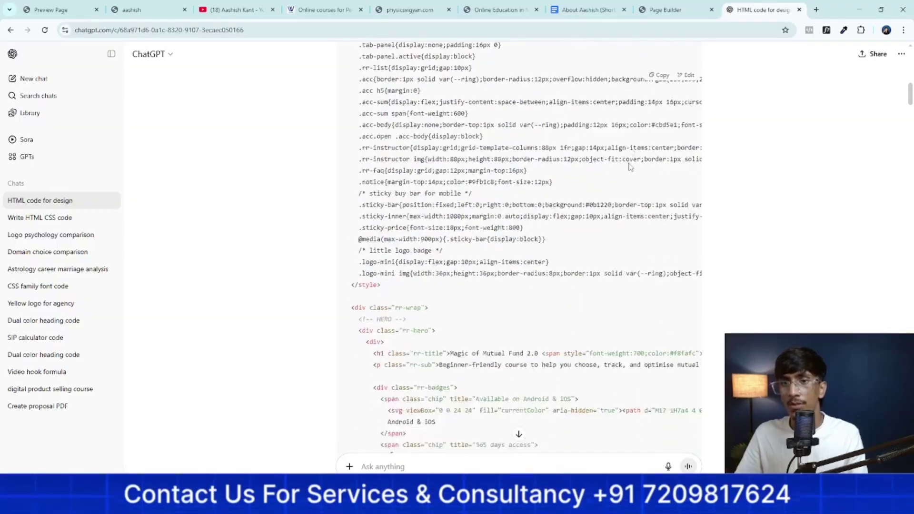
scroll(632, 169, "down", 20)
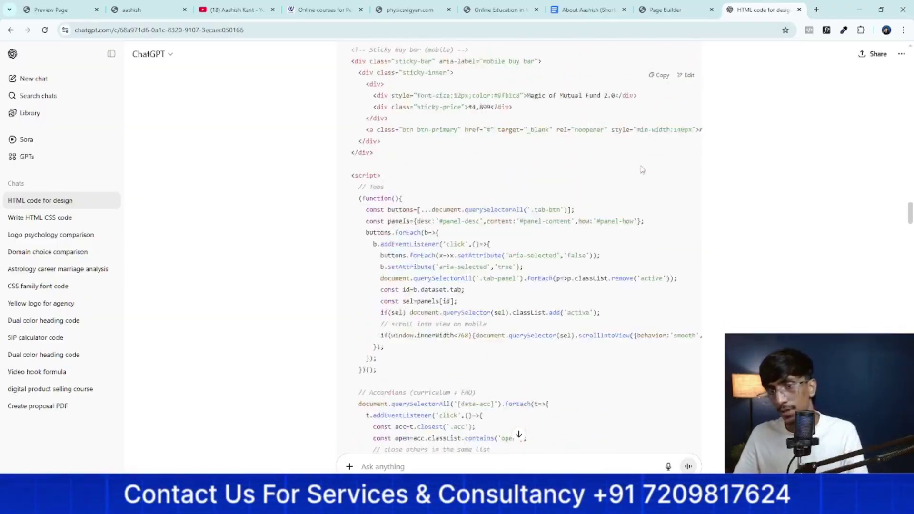
left_click(666, 9)
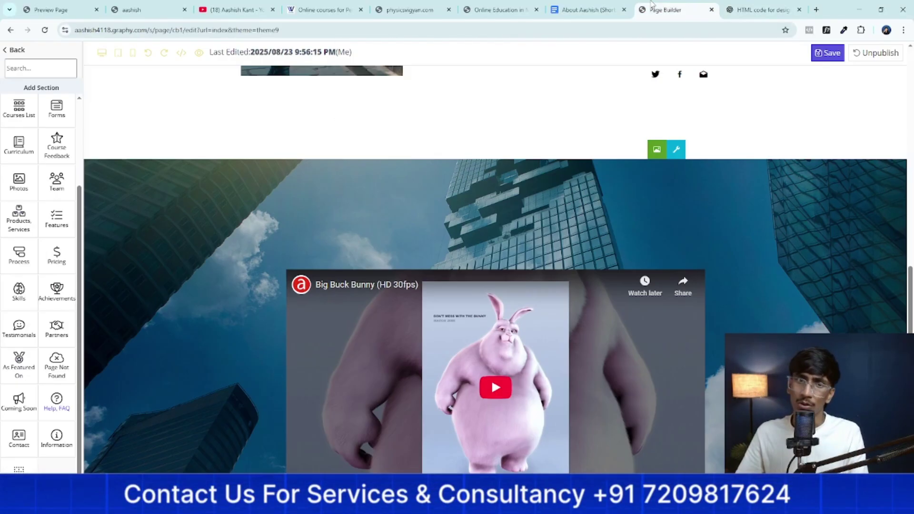
scroll(300, 250, "down", 8)
scroll(300, 252, "down", 8)
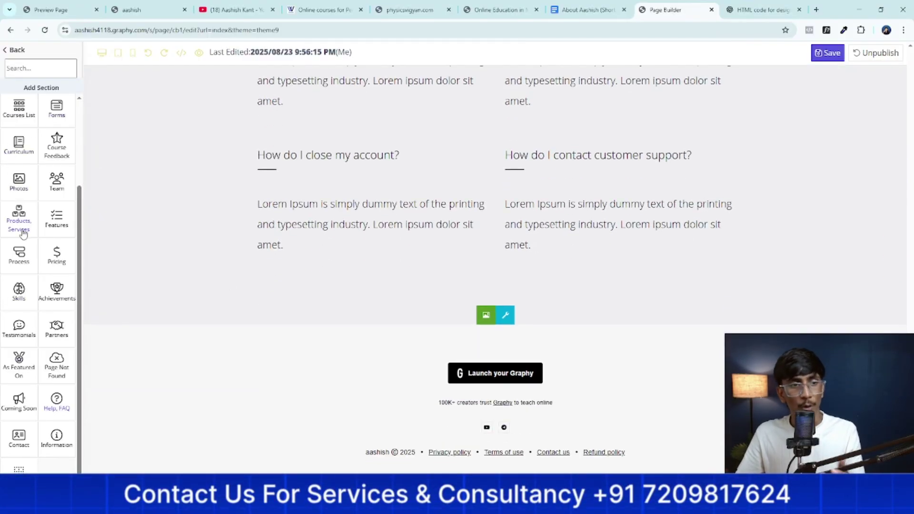
Add the first gradient Custom Design template with the animated 'We design cool…' headline
scroll(22, 233, "up", 3)
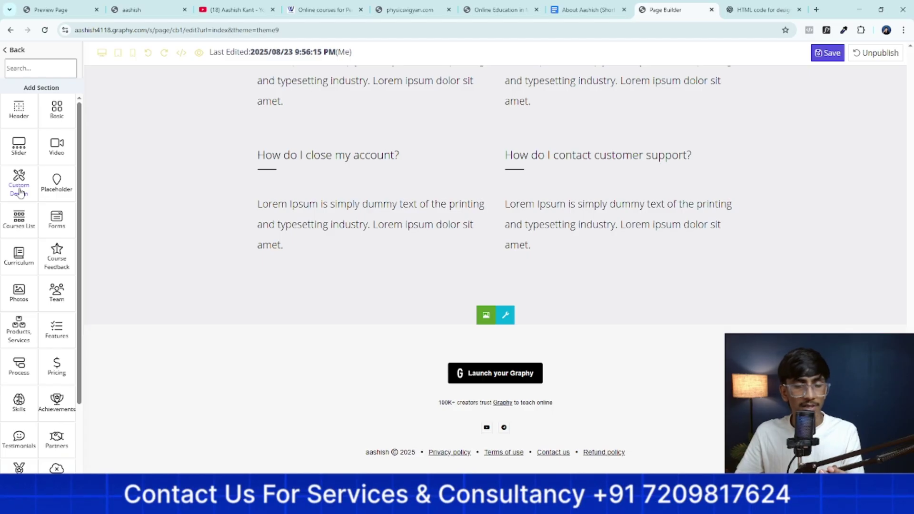
left_click(20, 191)
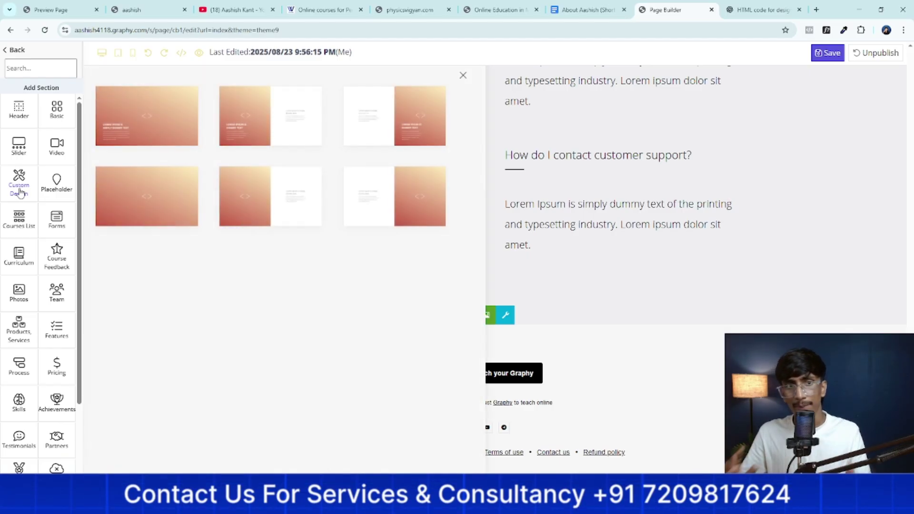
left_click(142, 202)
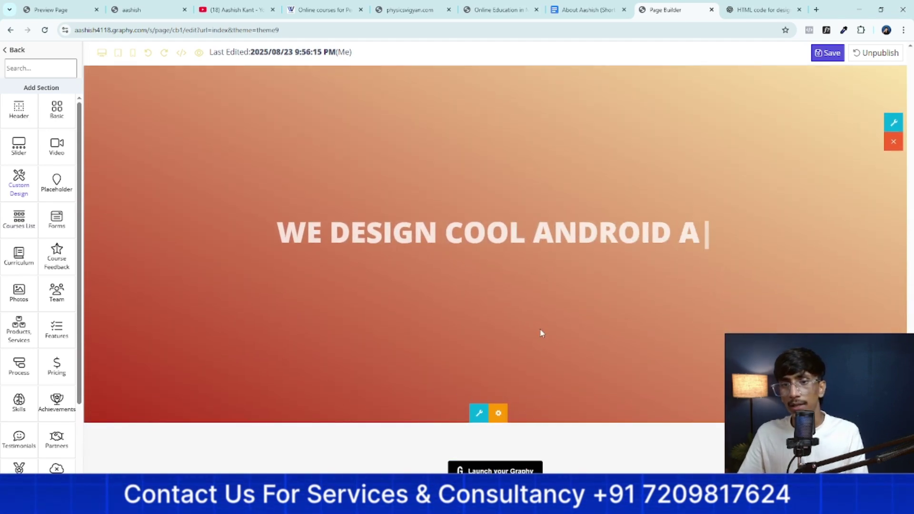
Replace the custom section's sample HTML with the pasted SIP calculator code and apply it
left_click(499, 415)
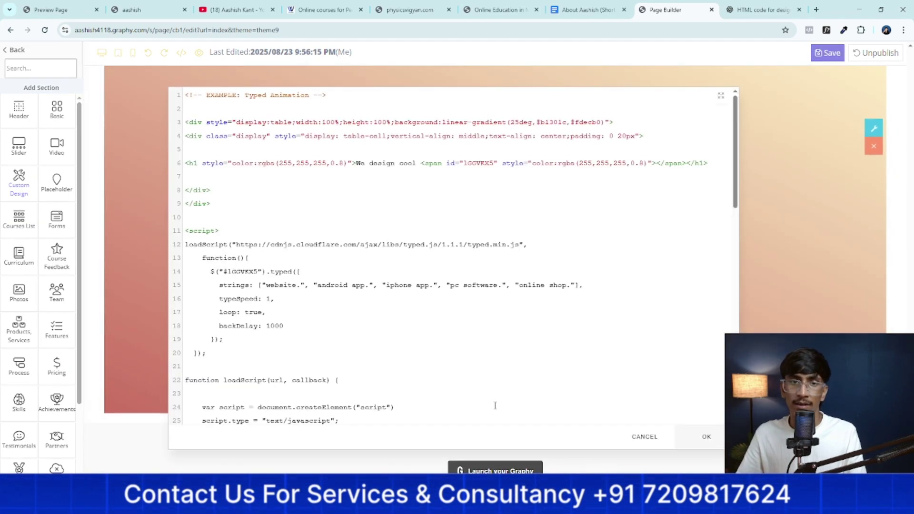
left_click(445, 353)
left_click(434, 391)
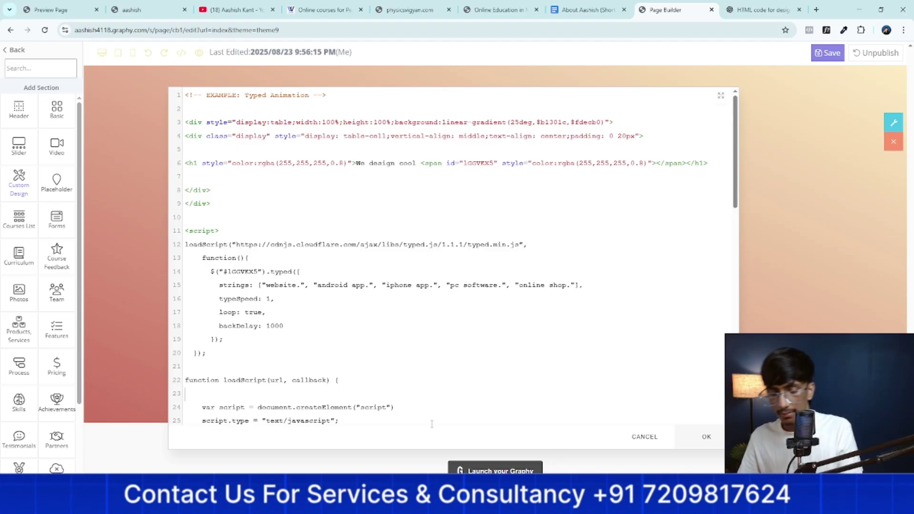
key("ctrl+a")
key("BackSpace")
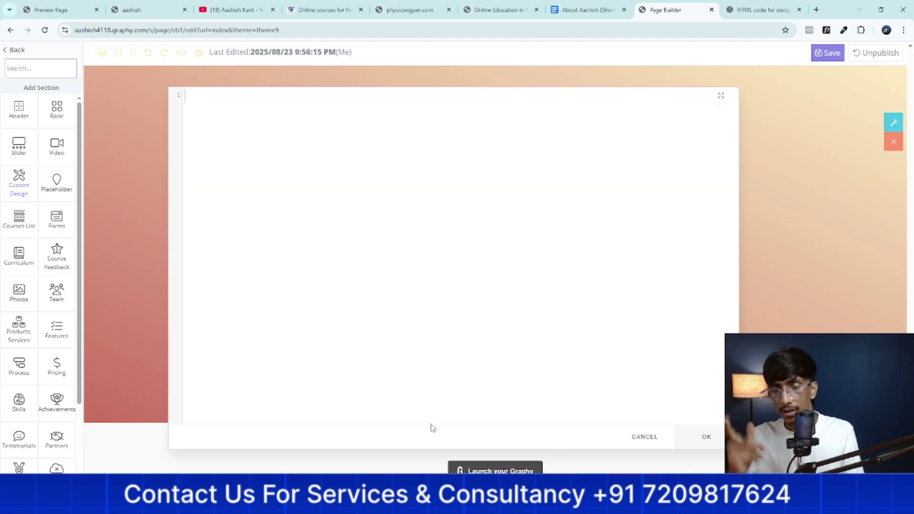
key("ctrl+v")
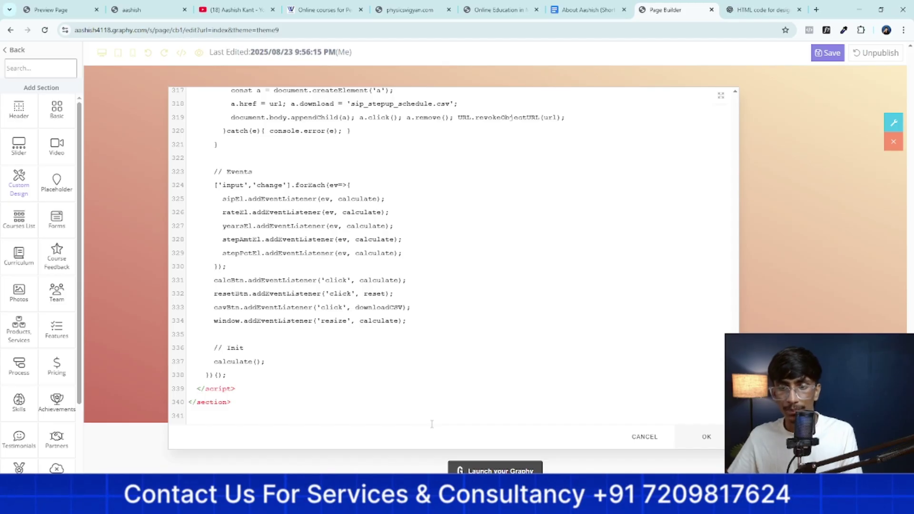
left_click(705, 438)
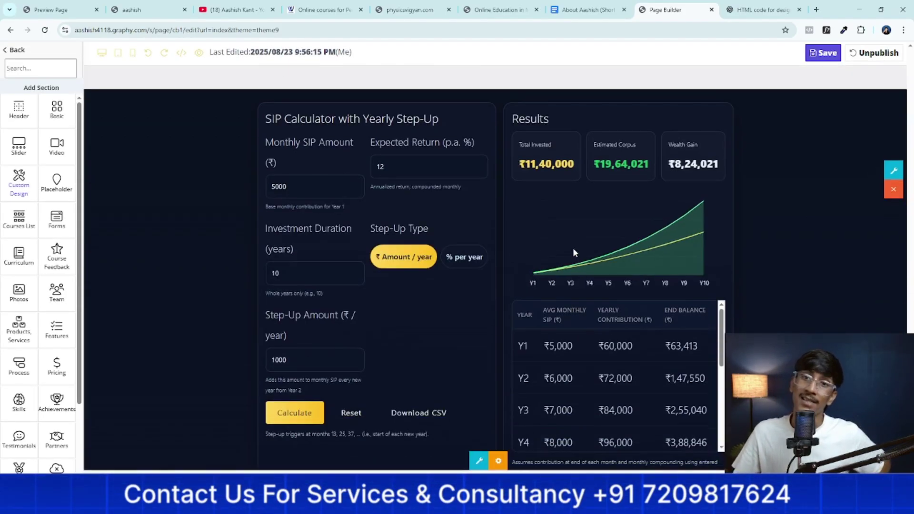
Save the page with the newly added SIP calculator section
left_click(895, 175)
scroll(474, 278, "down", 1)
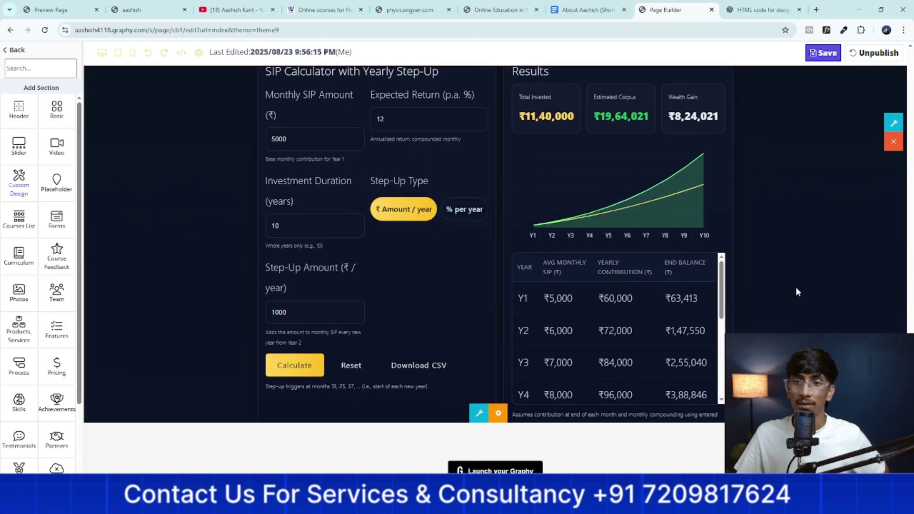
scroll(796, 286, "up", 3)
left_click(823, 53)
Set the calculator to ₹4000 monthly SIP, 20% expected return and a 20-year duration
scroll(502, 204, "down", 1)
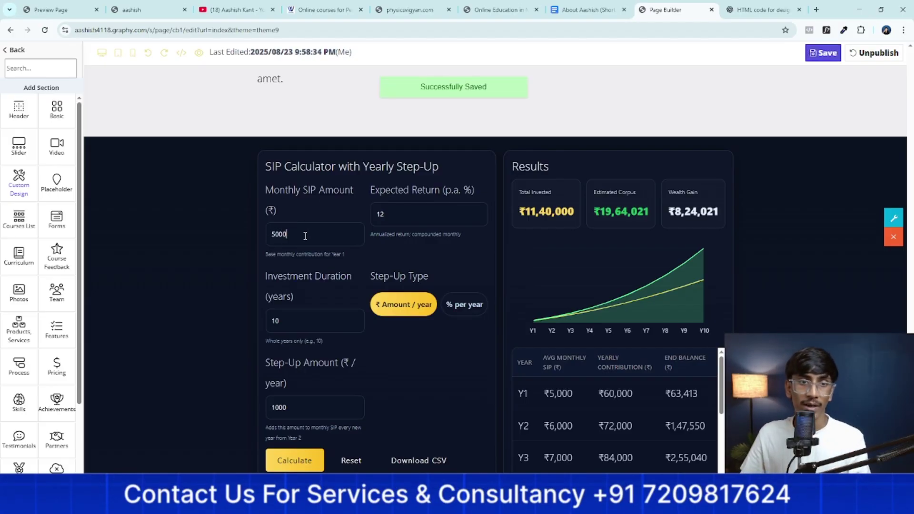
key("BackSpace")
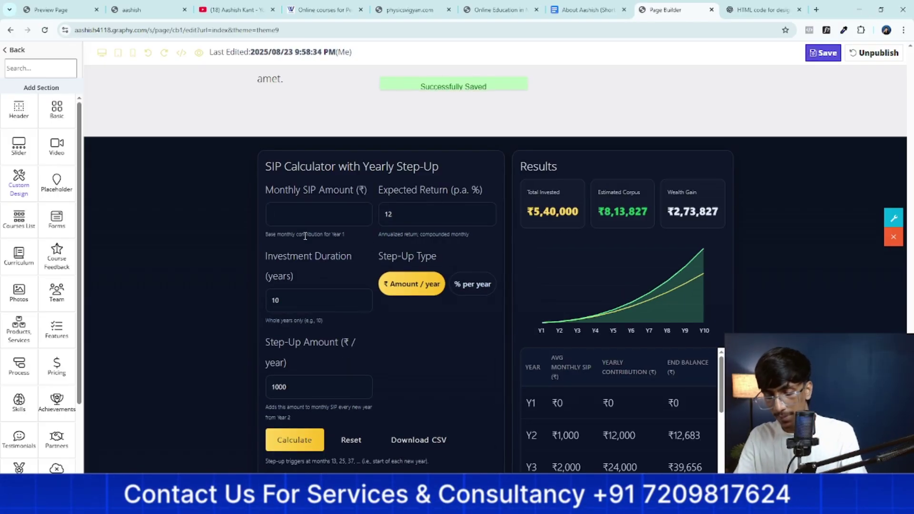
type("4000")
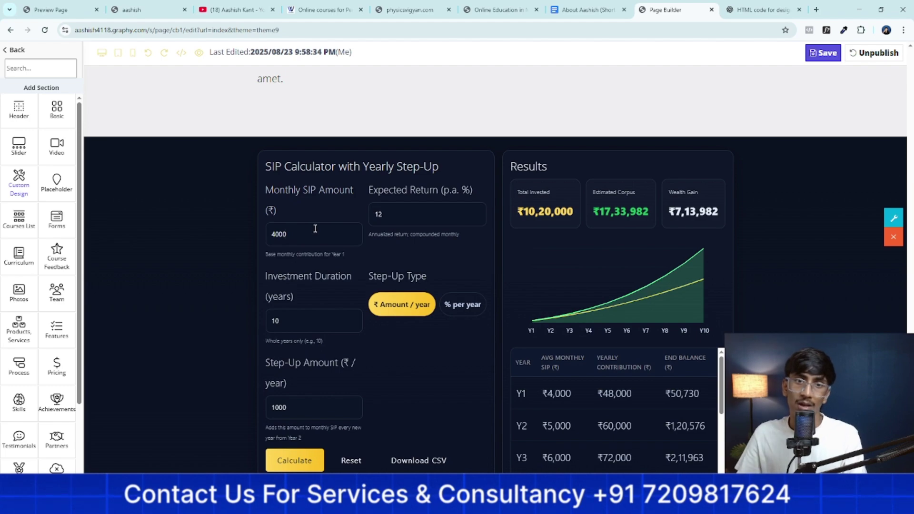
left_click(420, 212)
key("BackSpace")
key("BackSpace")
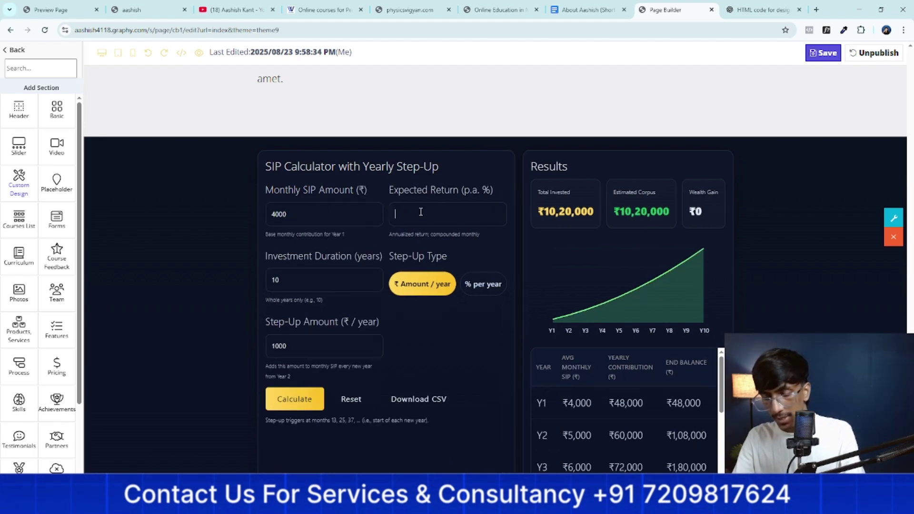
type("20")
scroll(305, 295, "down", 1)
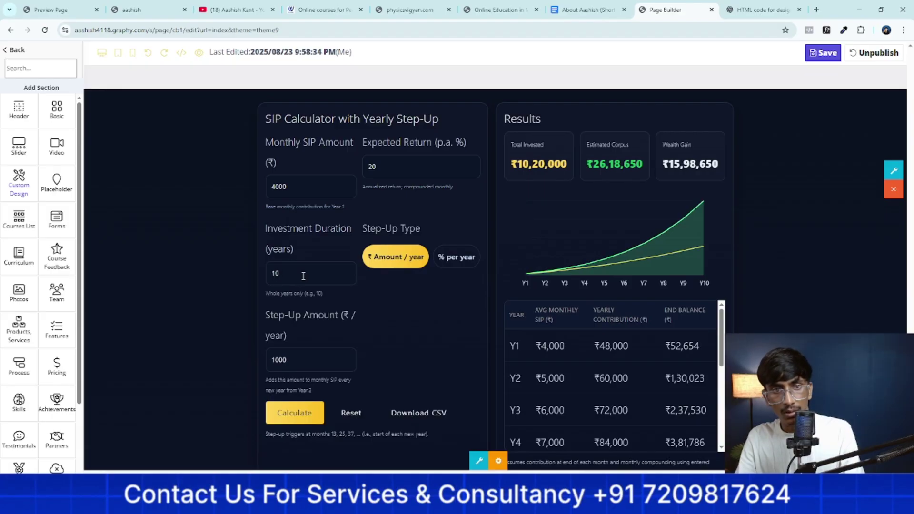
key("BackSpace")
type("29")
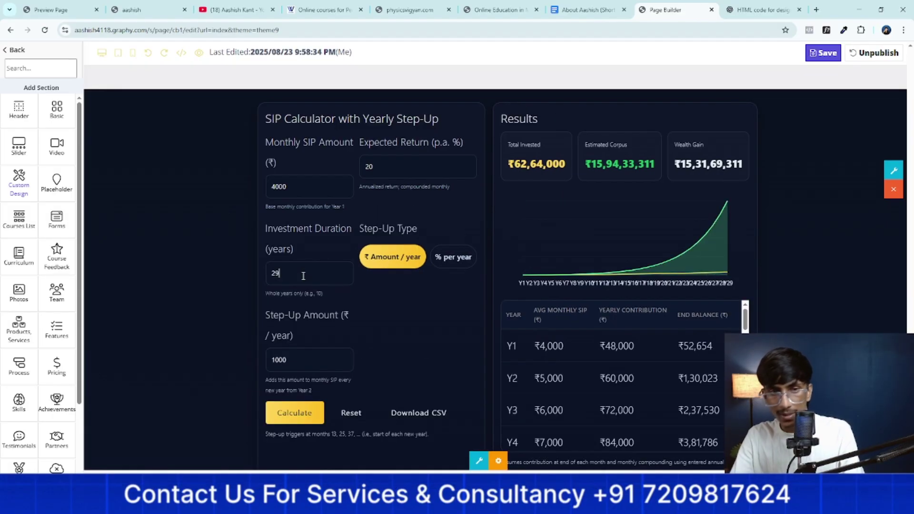
key("BackSpace")
type("0")
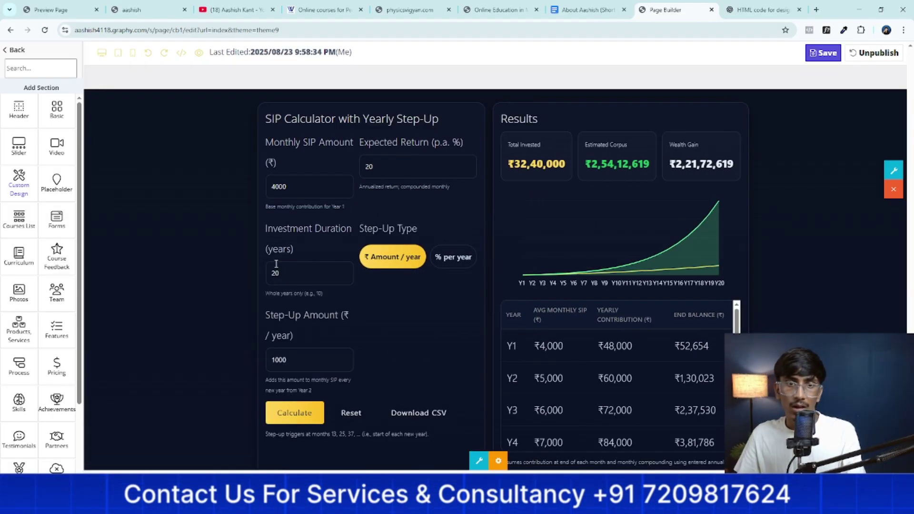
scroll(361, 230, "down", 1)
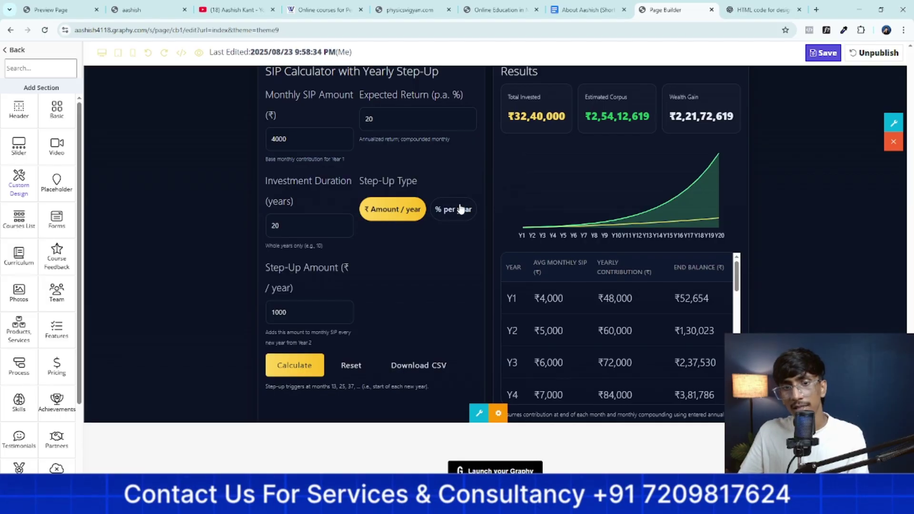
Switch the step-up type to % per year, leaving the step-up percentage at 10
left_click(462, 210)
left_click(379, 214)
left_click(448, 212)
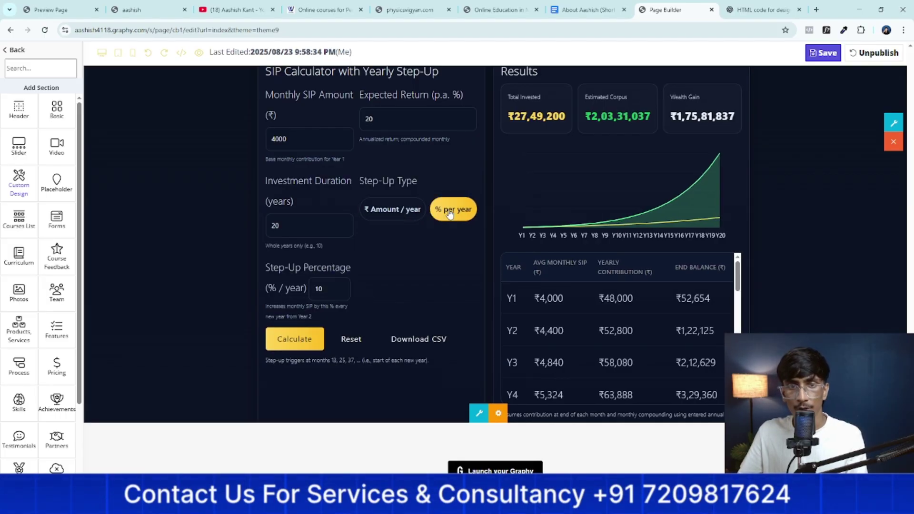
left_click(408, 214)
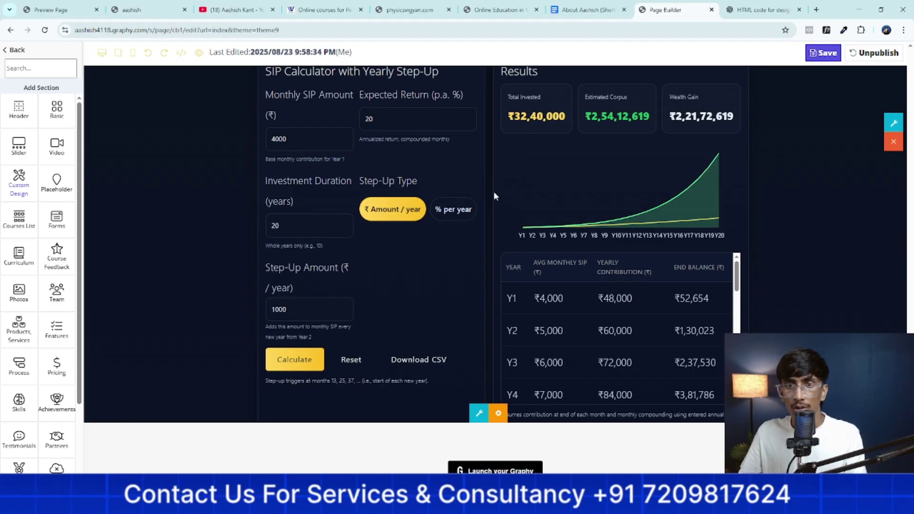
scroll(556, 210, "up", 1)
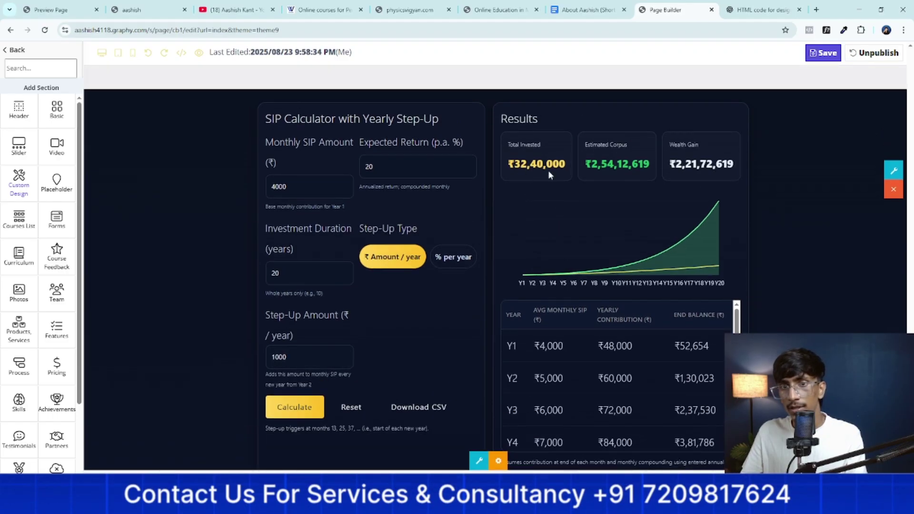
left_click(451, 259)
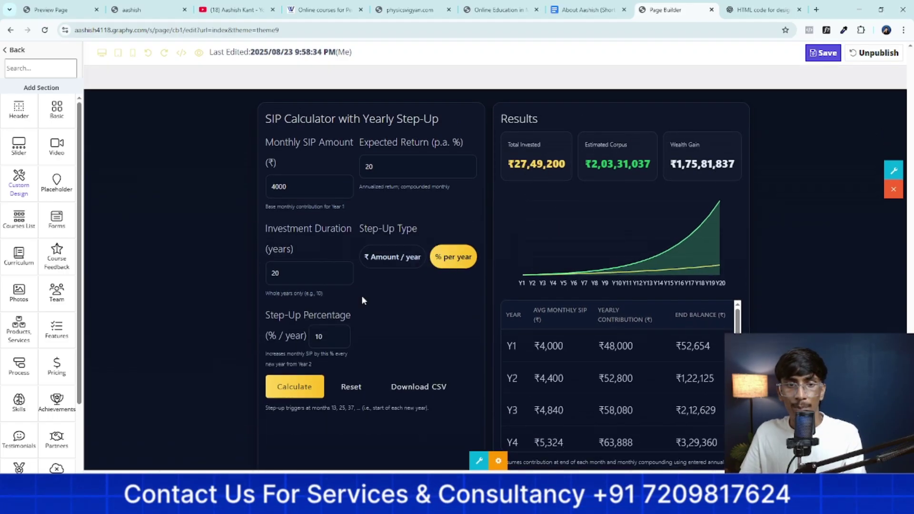
left_click(331, 334)
type("00")
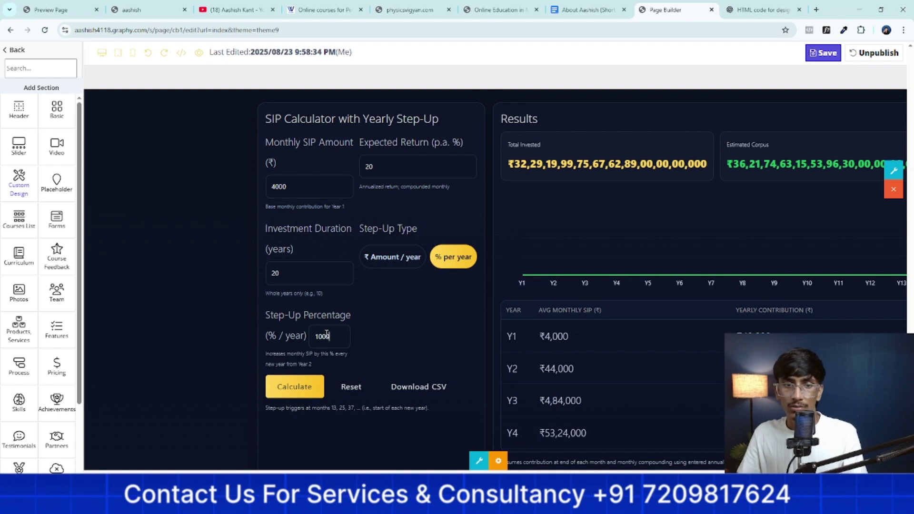
key("BackSpace")
key("BackSpace")
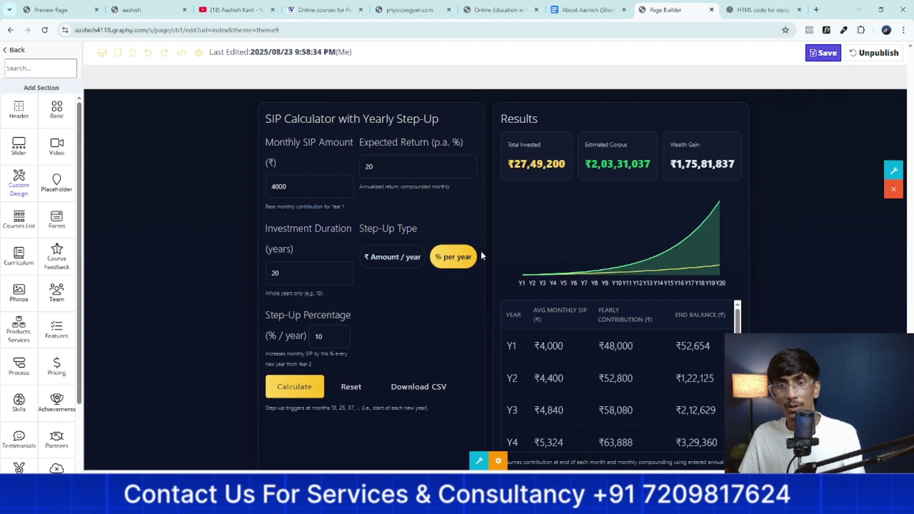
Review the ₹27,49,200 invested total and scroll through the yearly results table
scroll(632, 232, "down", 2)
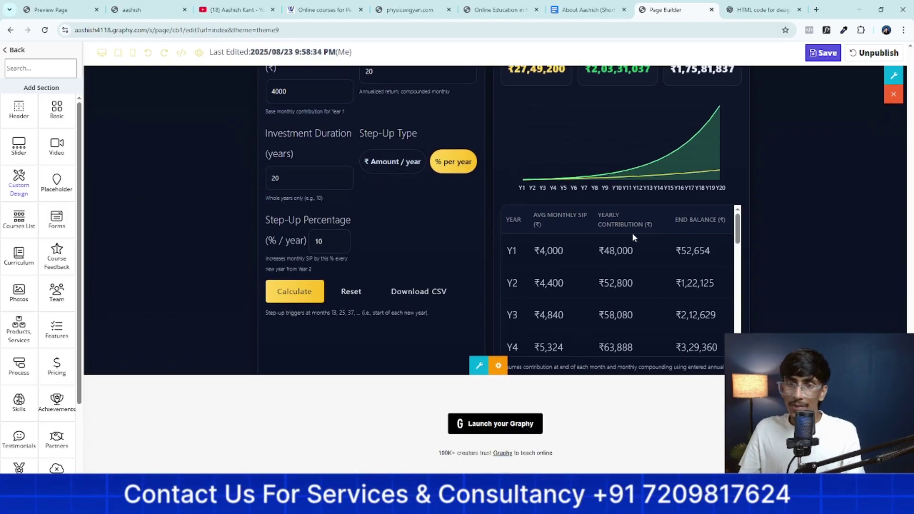
scroll(633, 232, "up", 4)
scroll(580, 268, "down", 1)
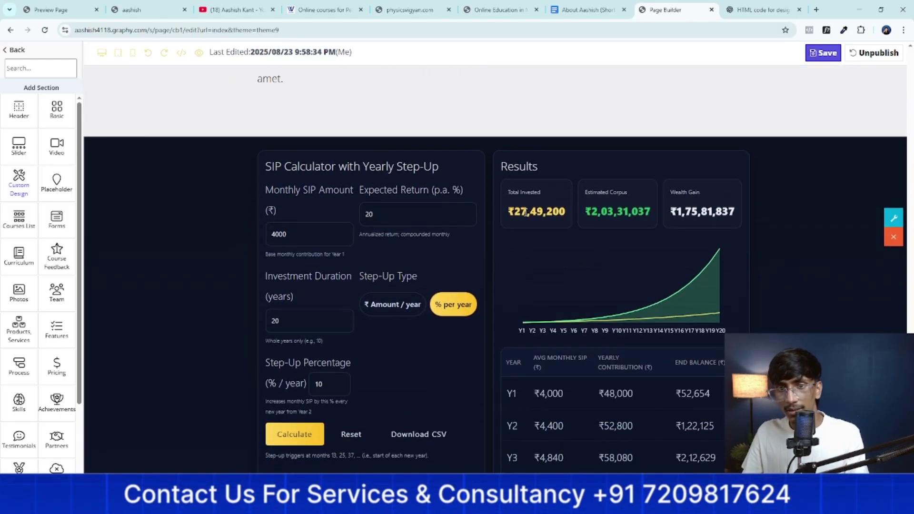
triple_click(513, 214)
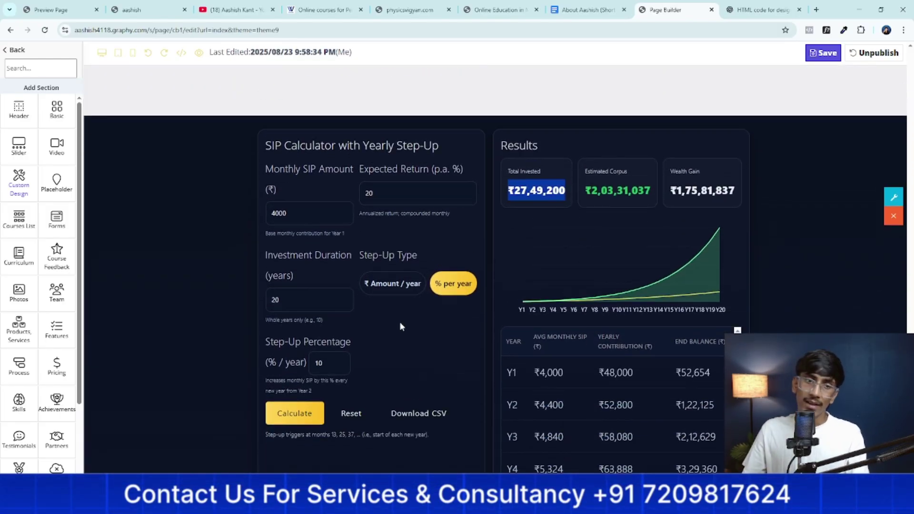
scroll(400, 323, "down", 4)
scroll(402, 328, "up", 2)
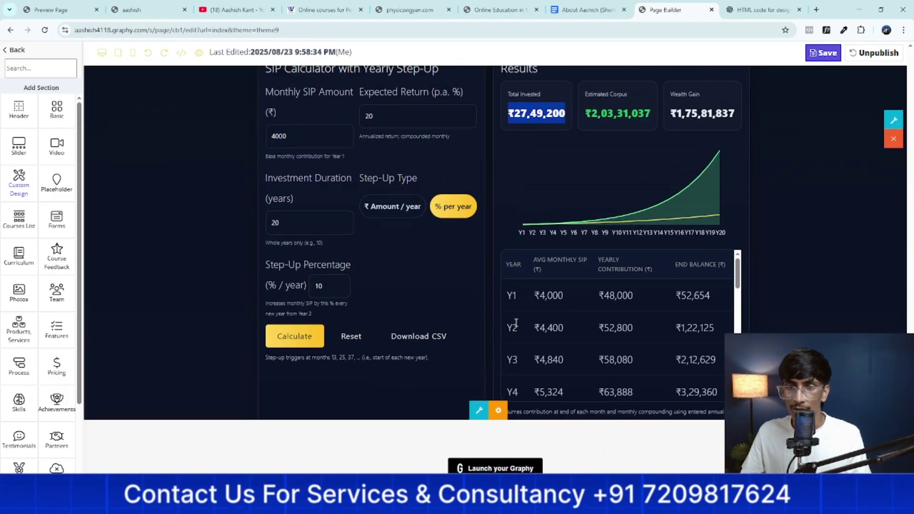
left_click_drag(738, 283, 738, 357)
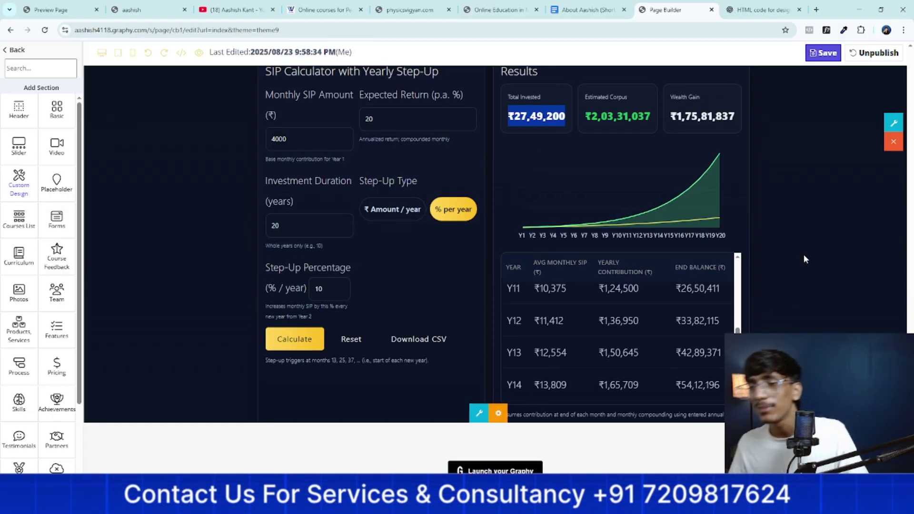
scroll(799, 270, "up", 12)
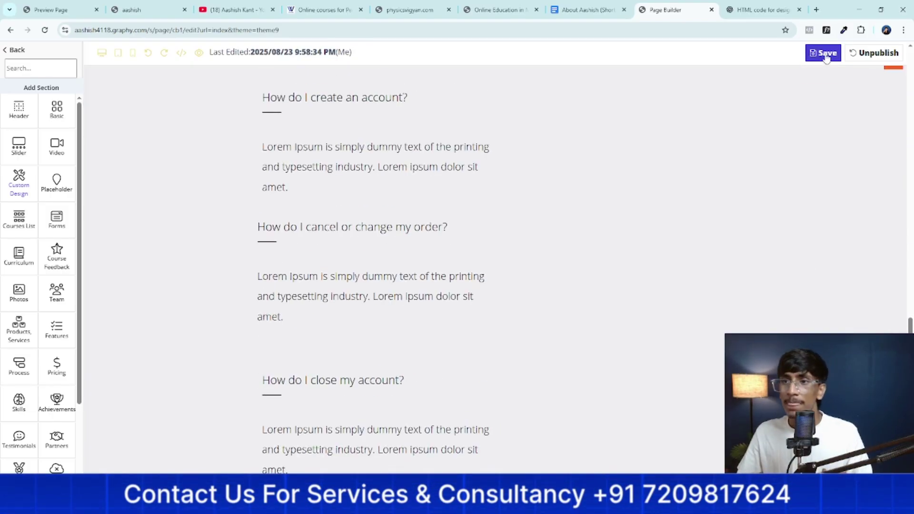
Save the page builder edits
left_click(824, 53)
scroll(561, 279, "up", 10)
scroll(559, 281, "up", 10)
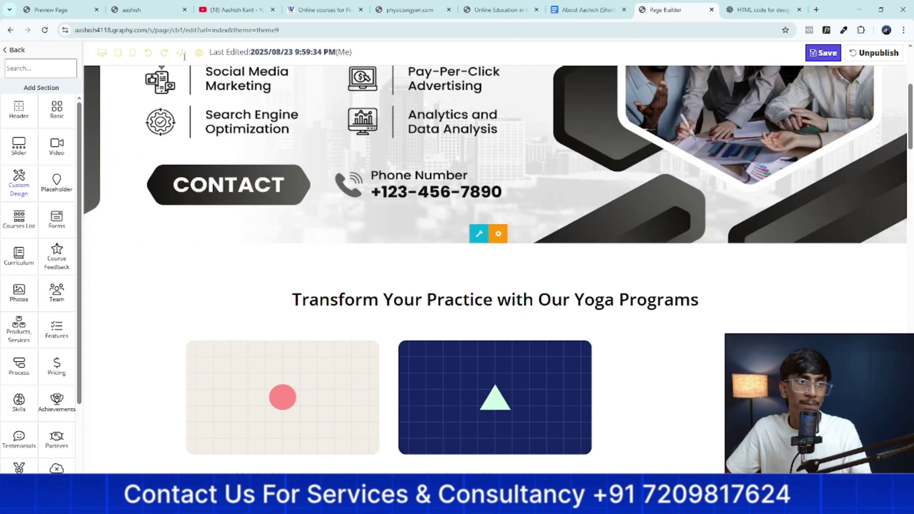
Go from the page's section list back to the preview, then to the dashboard Home
left_click(16, 51)
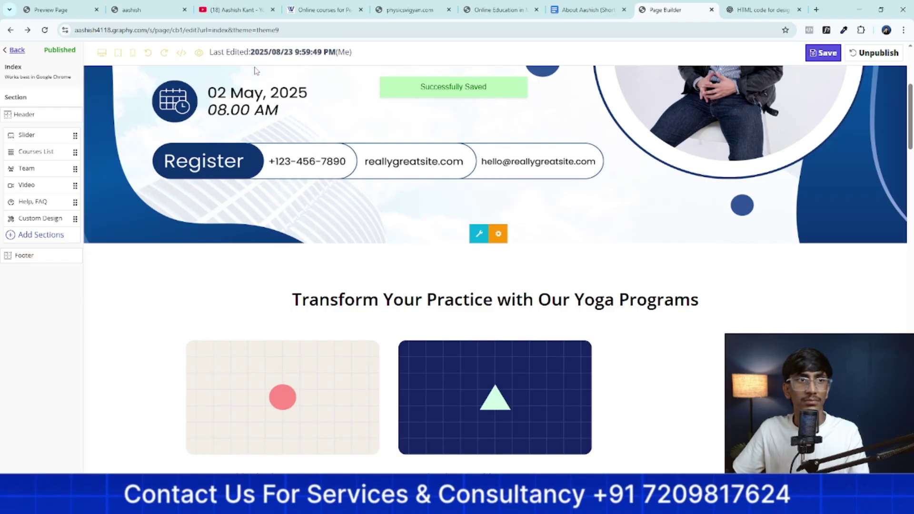
left_click(46, 6)
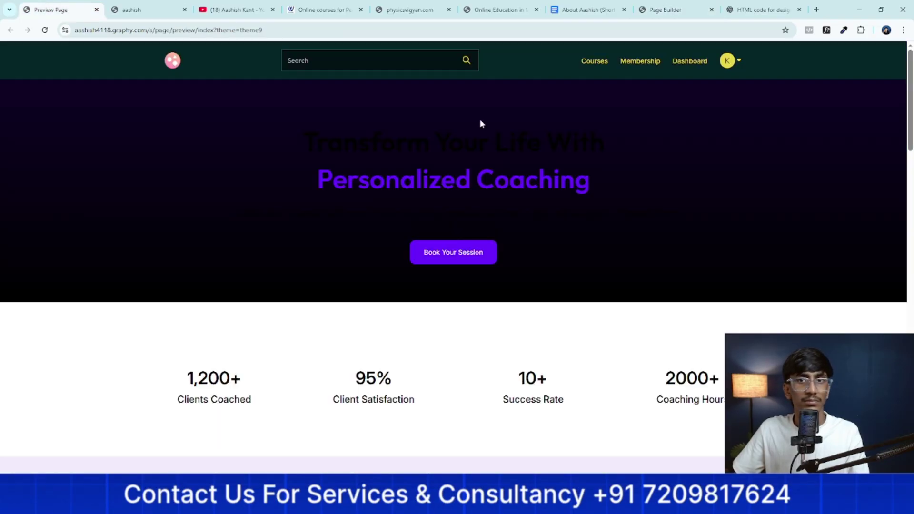
left_click(680, 61)
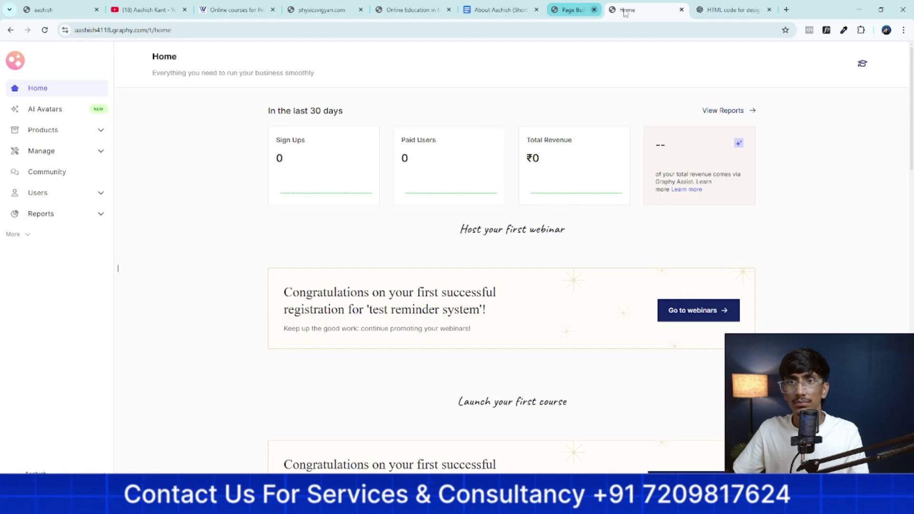
Publish the Nebula draft theme from Website pages as the current site theme
left_click(14, 234)
left_click(50, 235)
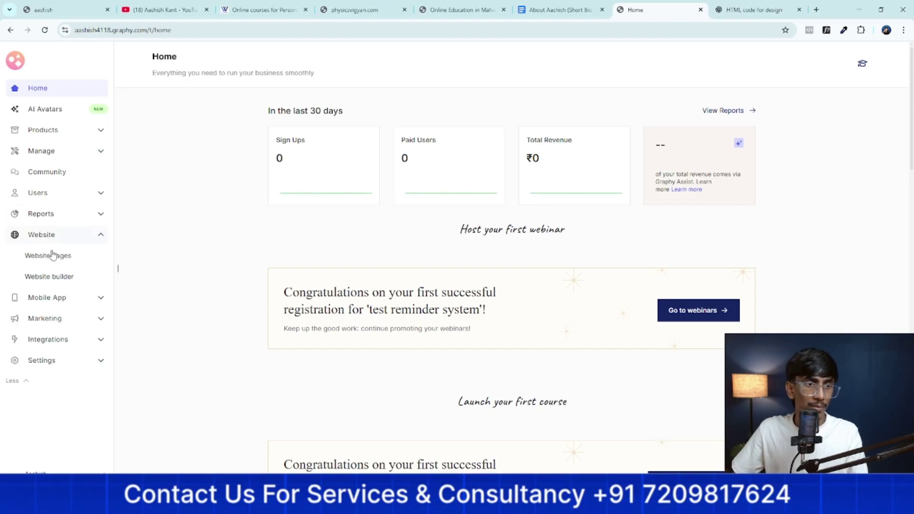
left_click(53, 257)
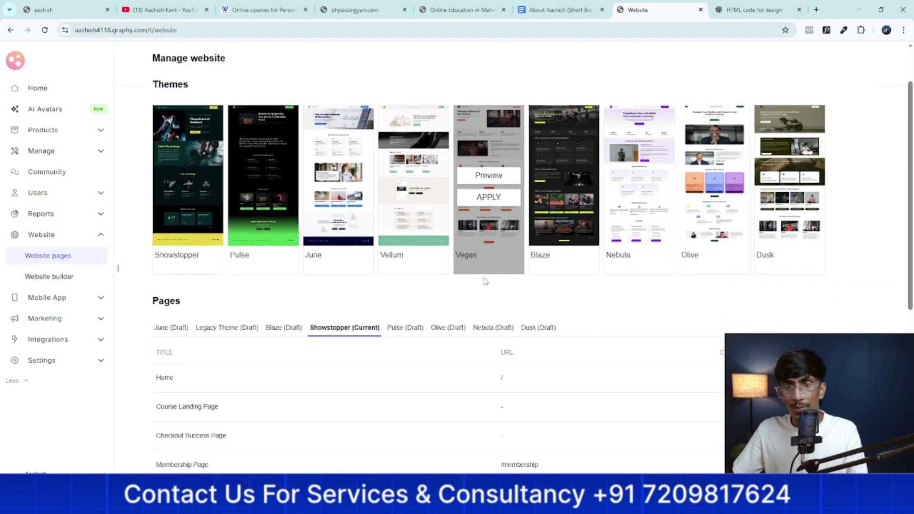
scroll(485, 282, "down", 1)
left_click(485, 296)
scroll(696, 317, "down", 2)
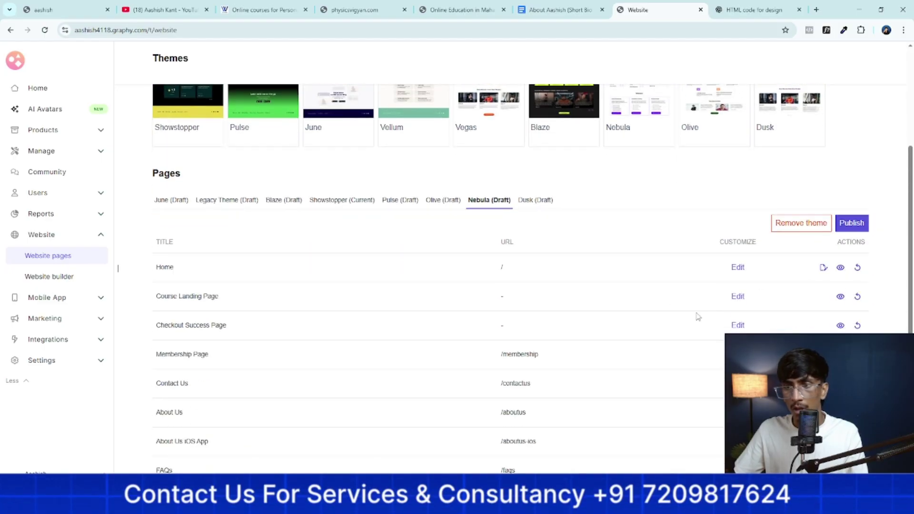
left_click(846, 229)
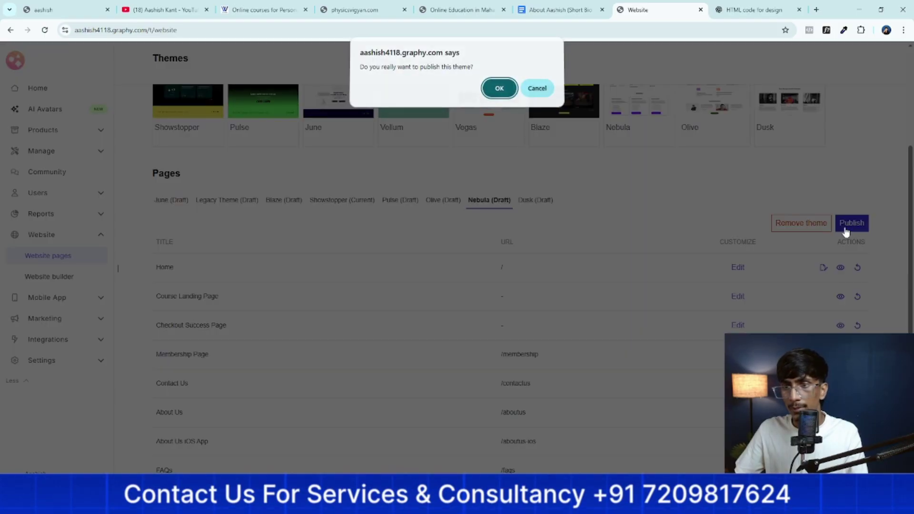
left_click(500, 91)
Open the live storefront homepage in a new tab from the site logo link
mouse_move(324, 238)
scroll(325, 194, "down", 1)
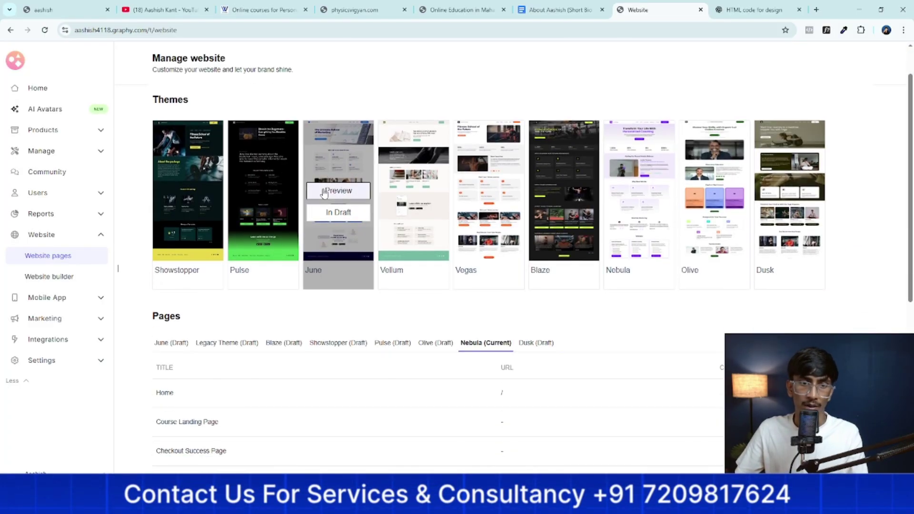
right_click(15, 61)
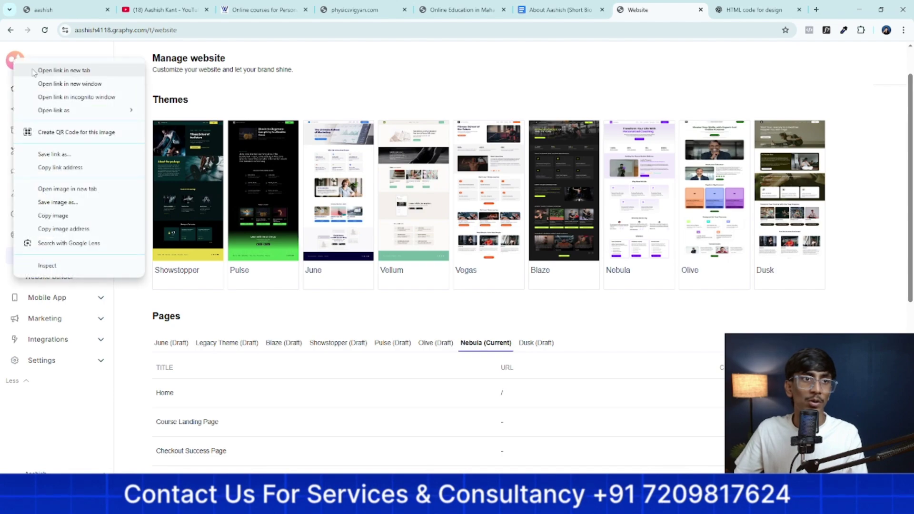
left_click(55, 68)
left_click(654, 5)
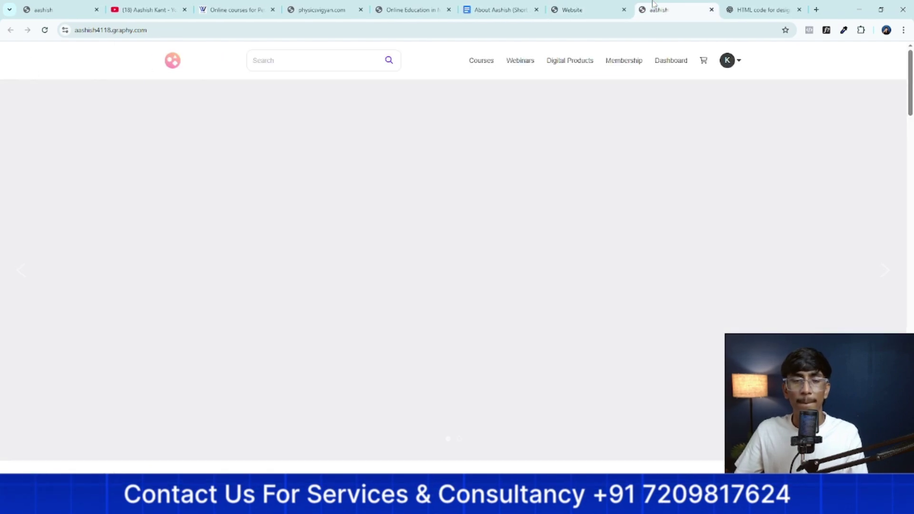
Return to the website manager and show its header and footer Navigation settings
scroll(576, 126, "down", 7)
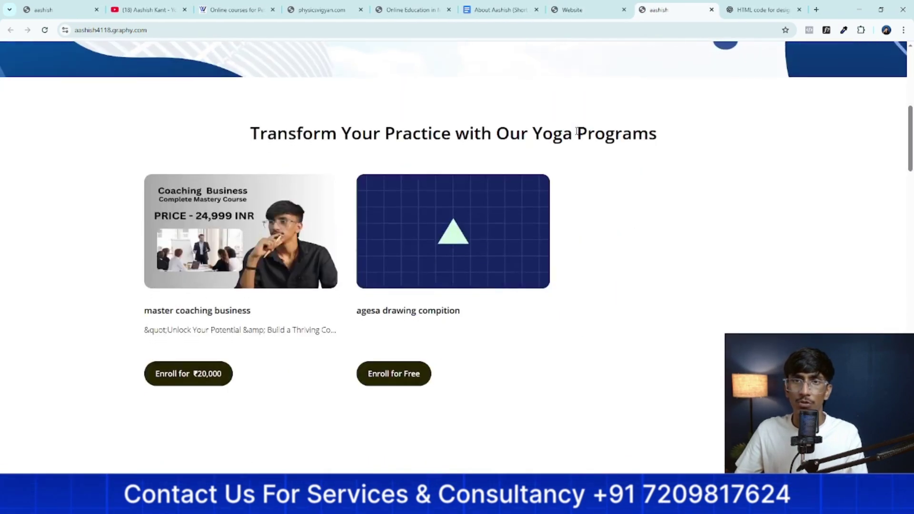
scroll(577, 132, "down", 10)
left_click(574, 10)
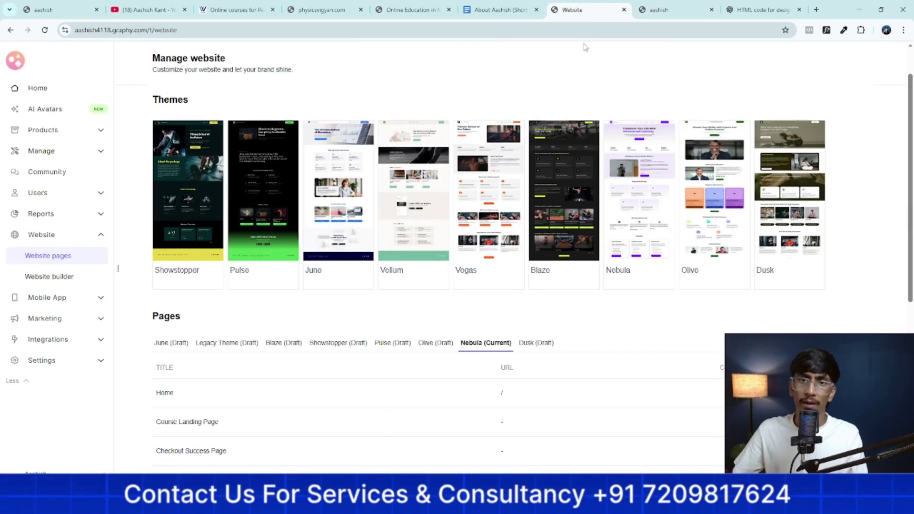
left_click(272, 112)
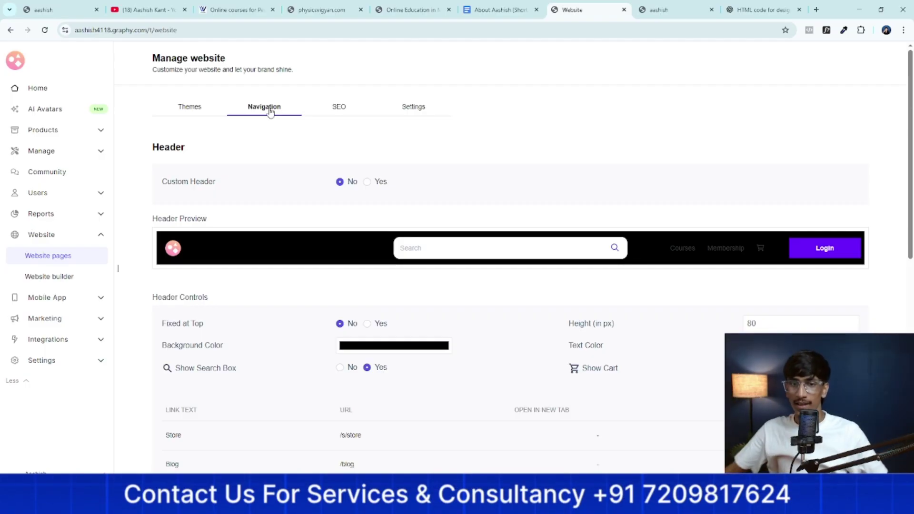
Change the site header's background colour to red
left_click(372, 352)
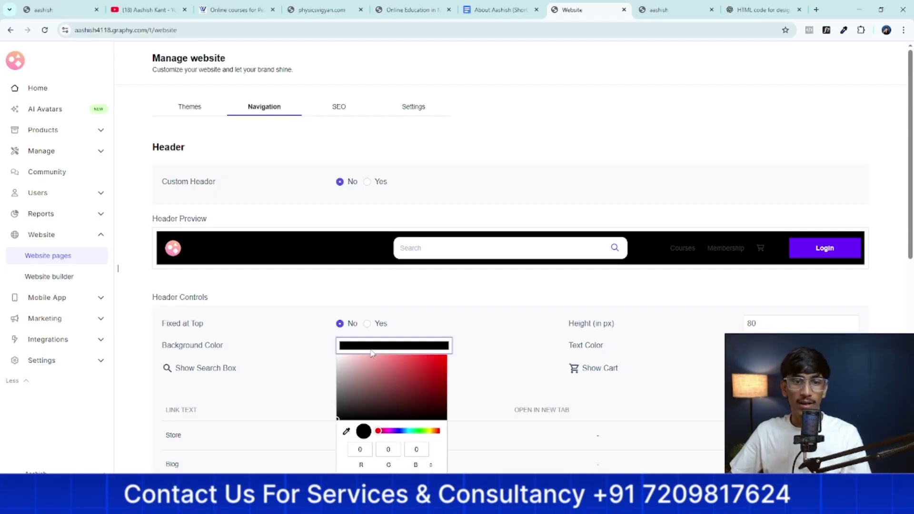
left_click_drag(391, 410, 467, 374)
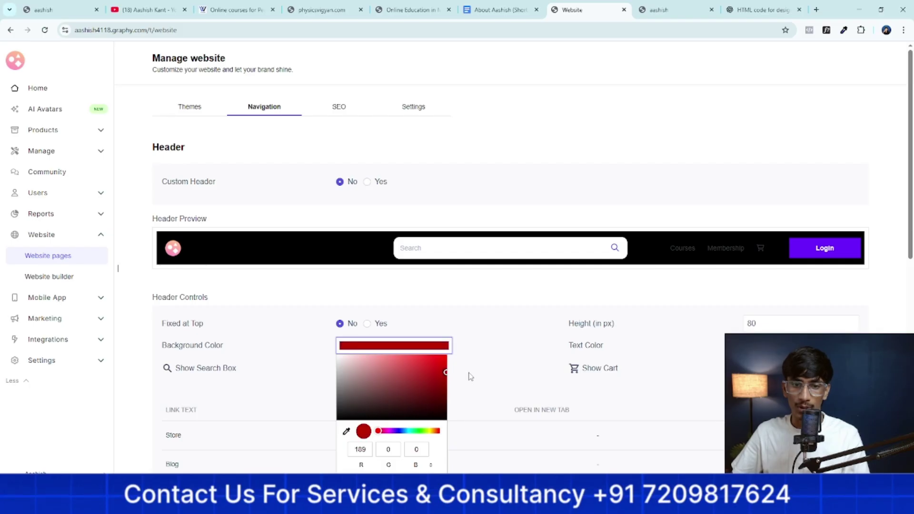
left_click(493, 361)
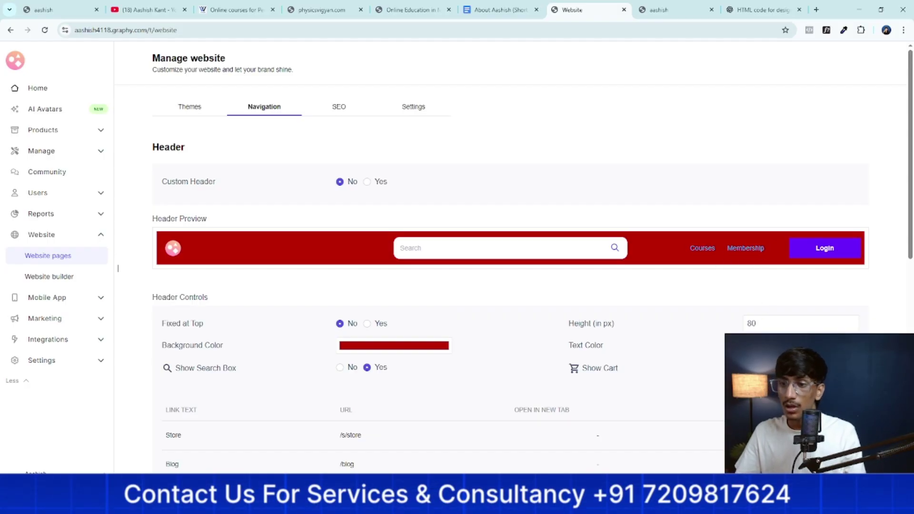
Set the Blog navigation link to visible so the header shows Courses, Blog and Membership
scroll(494, 367, "down", 3)
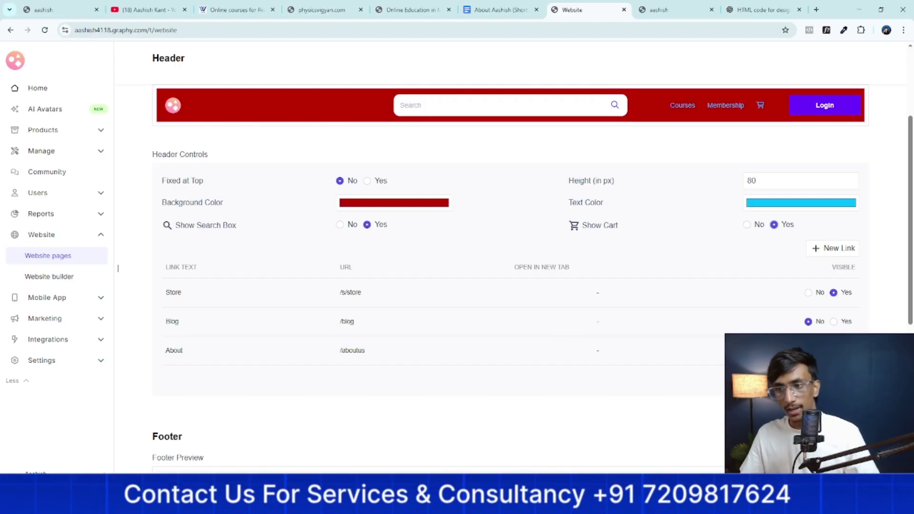
left_click(834, 322)
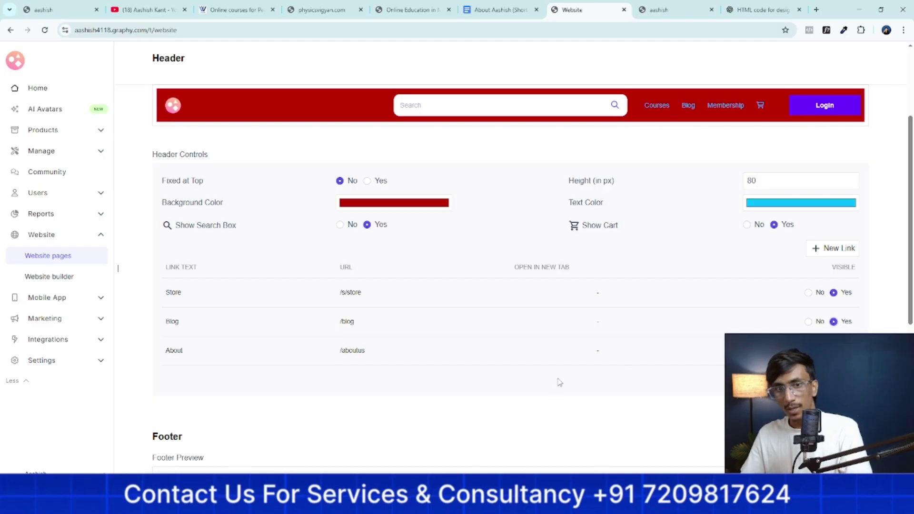
scroll(578, 279, "down", 4)
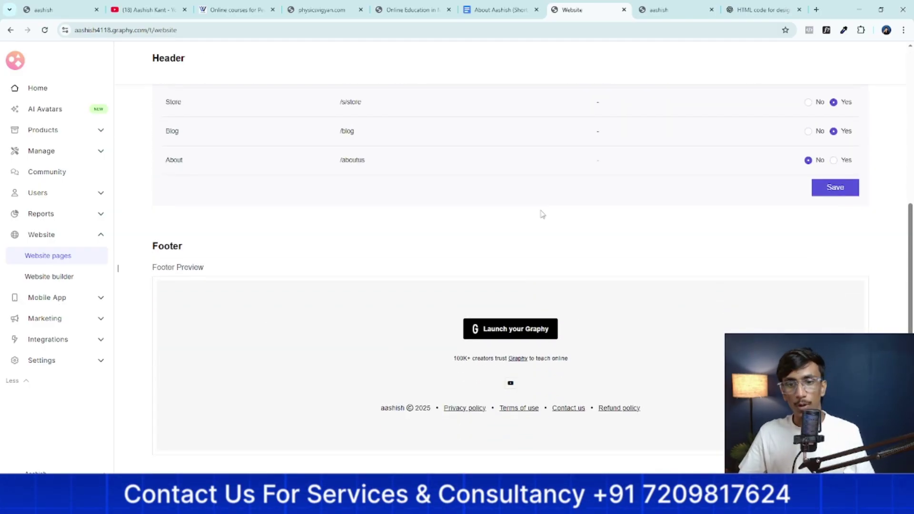
Copy the footer's YouTube channel link and paste it into the Facebook, Instagram and LinkedIn fields
scroll(663, 391, "down", 3)
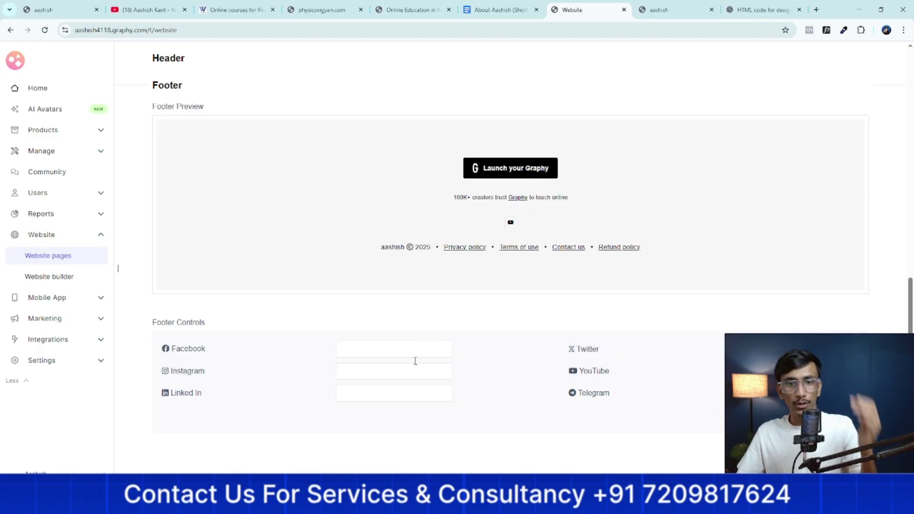
left_click(396, 374)
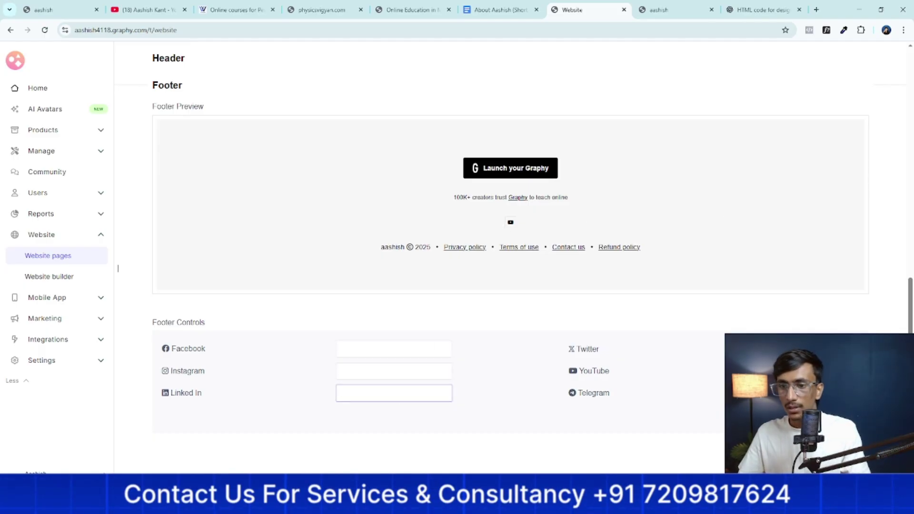
right_click(601, 123)
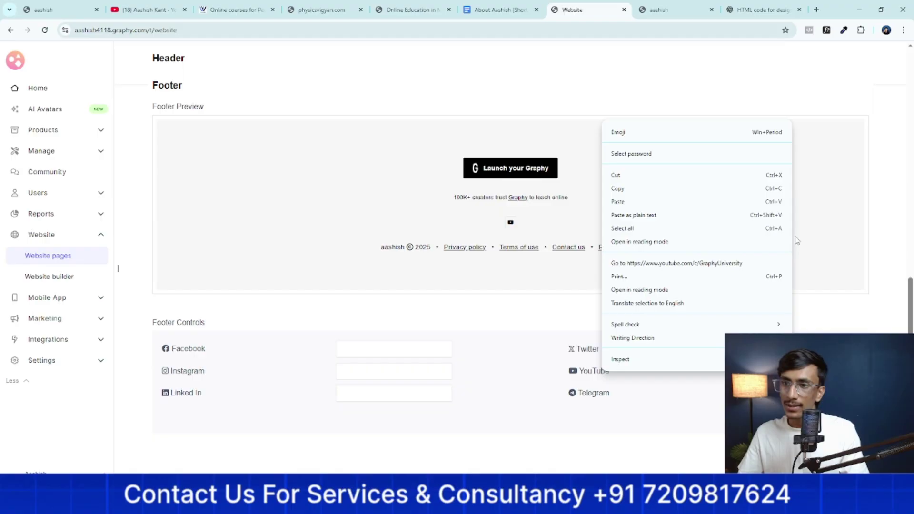
left_click(696, 188)
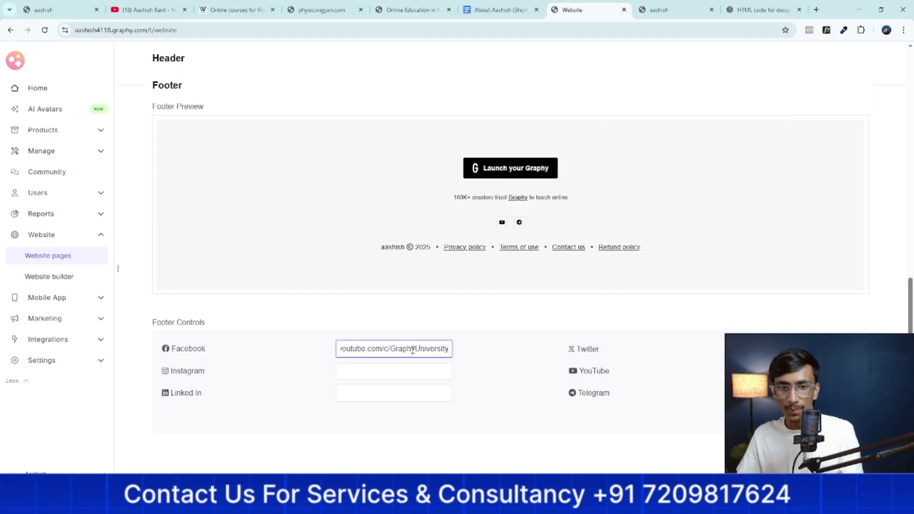
left_click(393, 371)
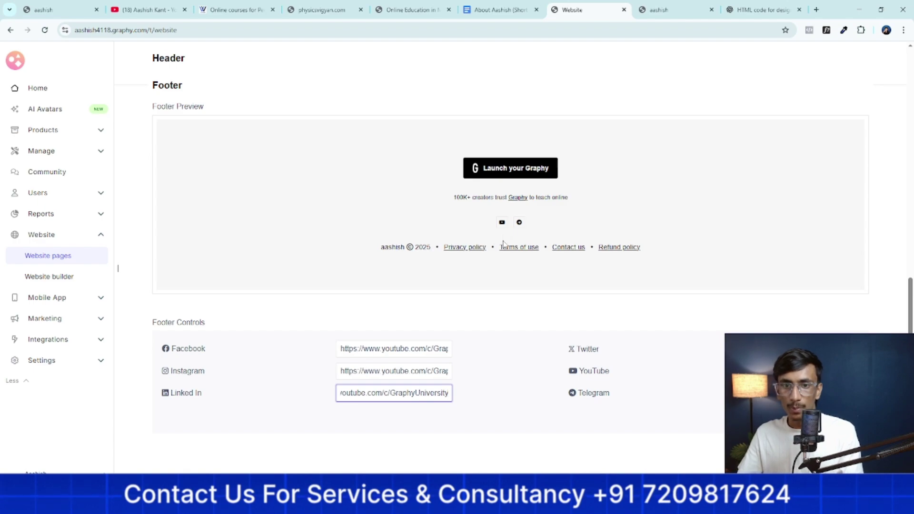
scroll(525, 313, "up", 10)
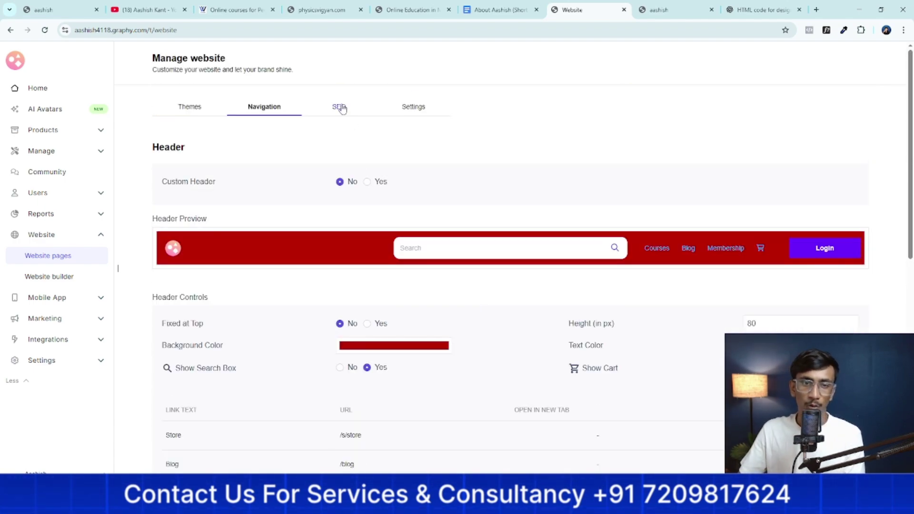
In SEO settings, check the empty Home Page and Store title, description and keyword fields
left_click(339, 108)
left_click(468, 199)
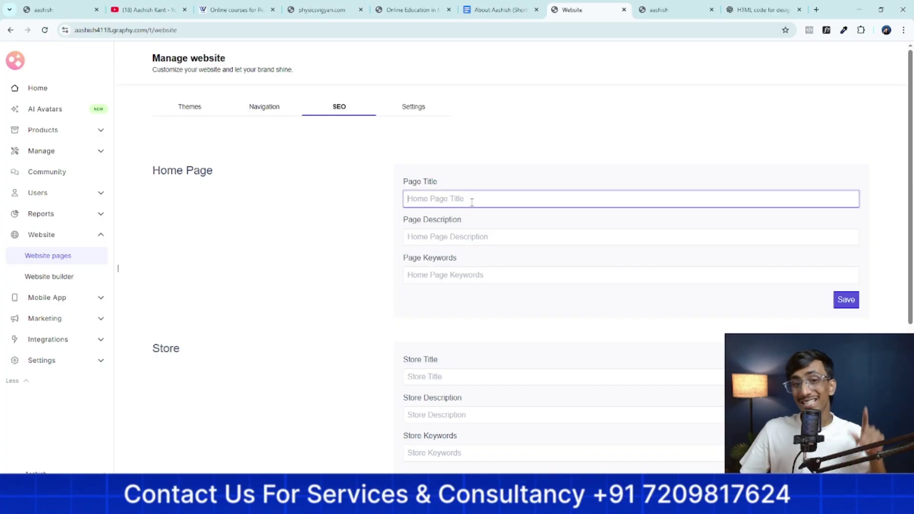
left_click(470, 238)
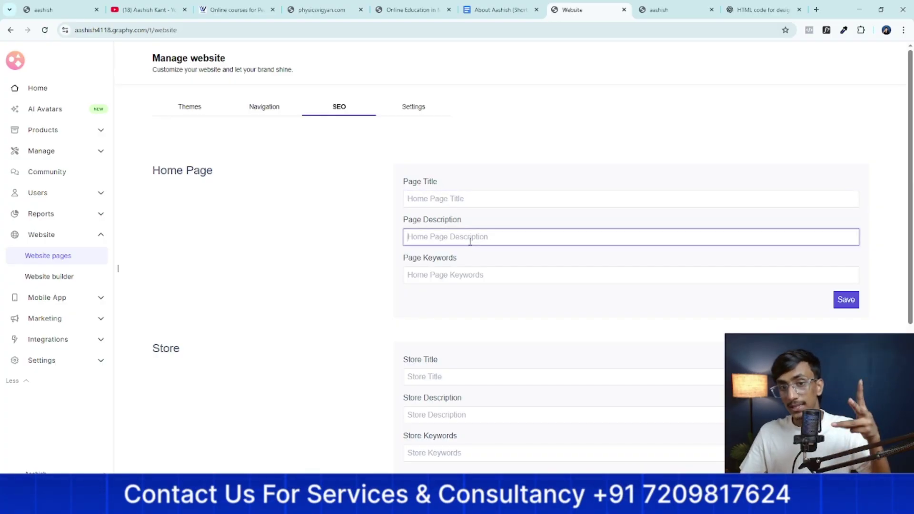
left_click(472, 276)
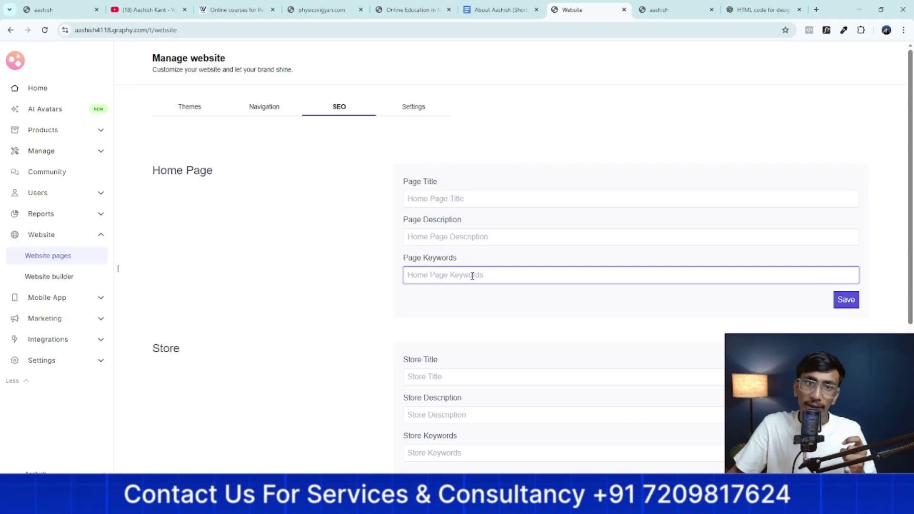
left_click(465, 378)
left_click(467, 415)
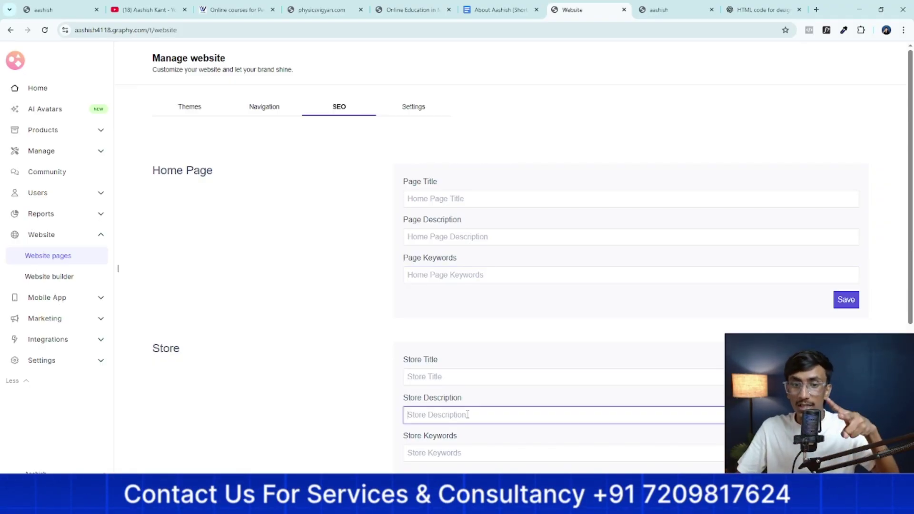
left_click(462, 453)
left_click(373, 419)
Review the Sitemap and robots.txt sections, including the Allow: / line
scroll(373, 417, "down", 5)
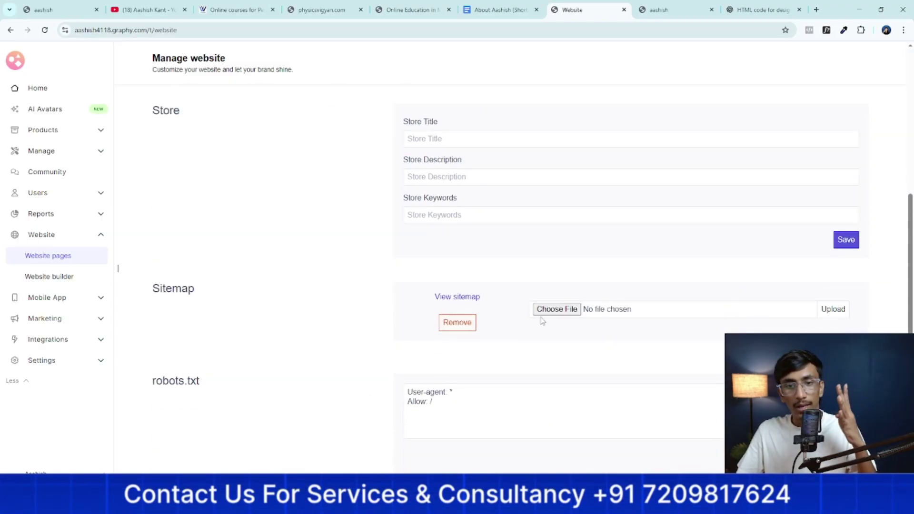
scroll(587, 344, "down", 1)
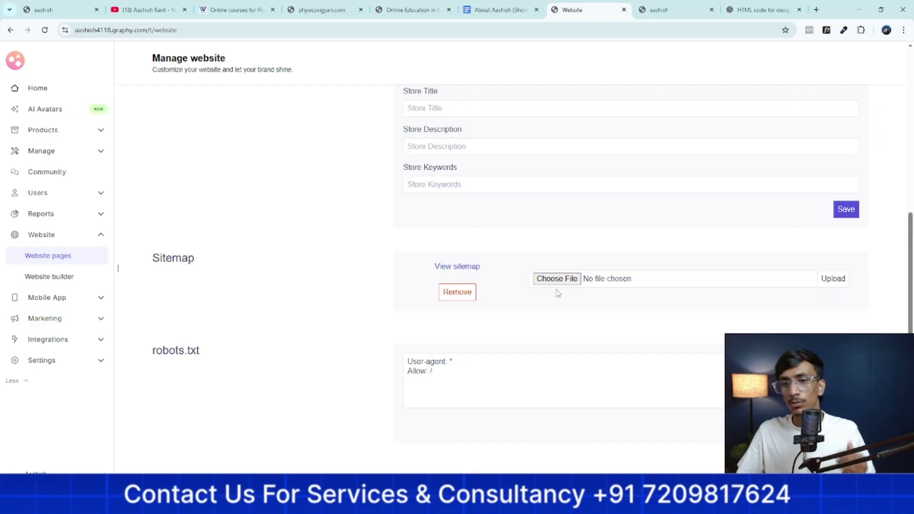
triple_click(486, 373)
left_click(306, 380)
scroll(306, 380, "up", 5)
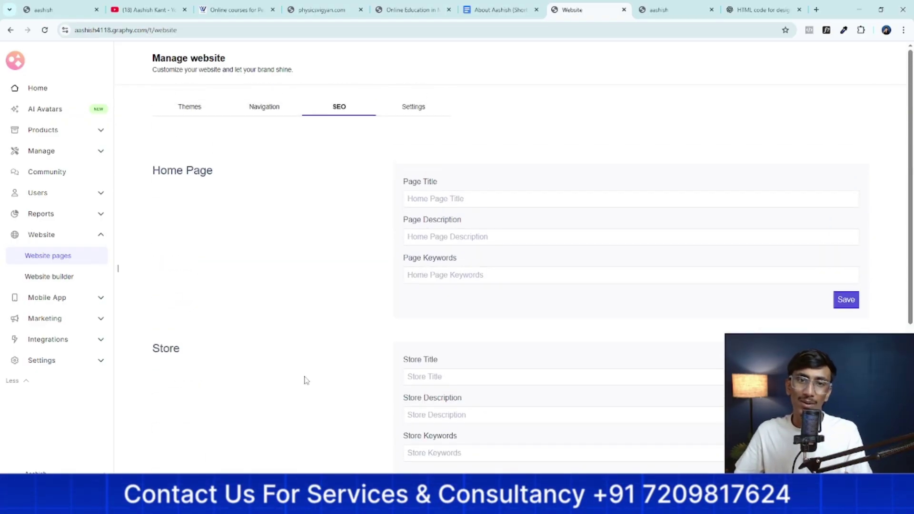
left_click(424, 106)
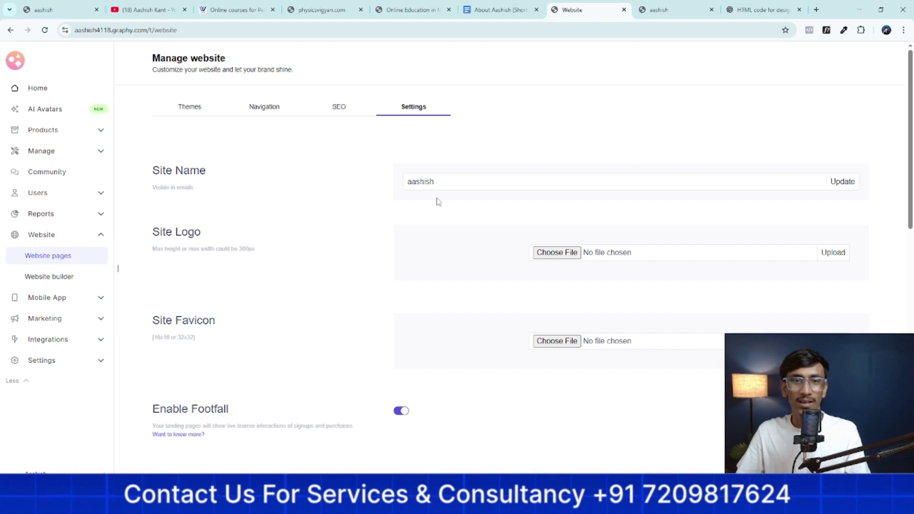
Upload Untitled design (3).jpg as the site logo, replacing the first choice, and reload
left_click(470, 180)
left_click(338, 263)
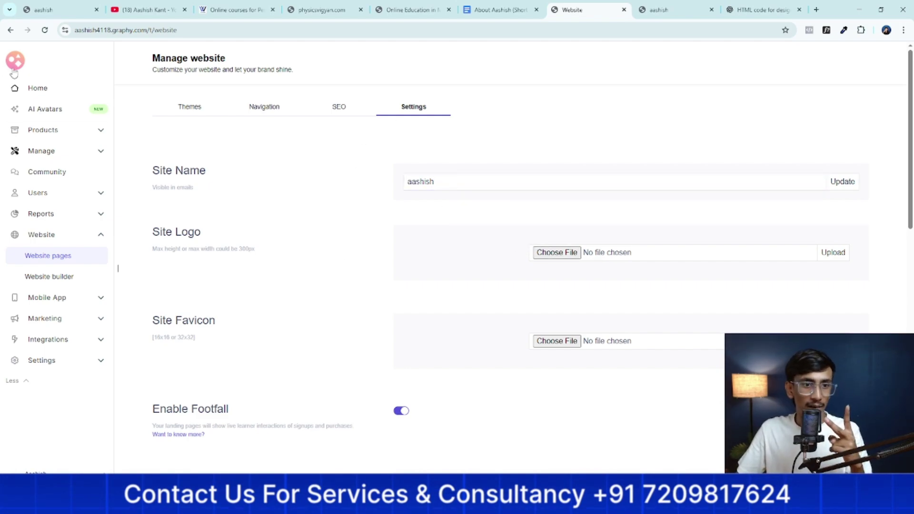
left_click(536, 253)
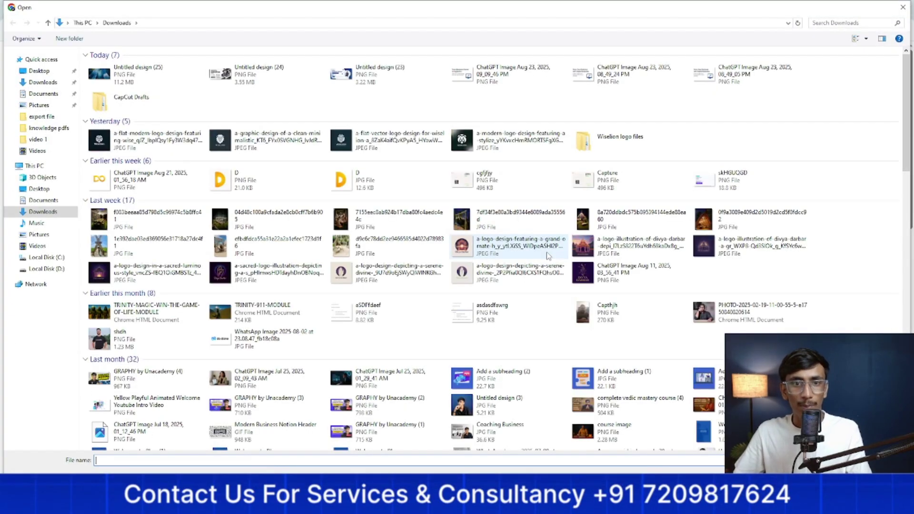
left_click(381, 141)
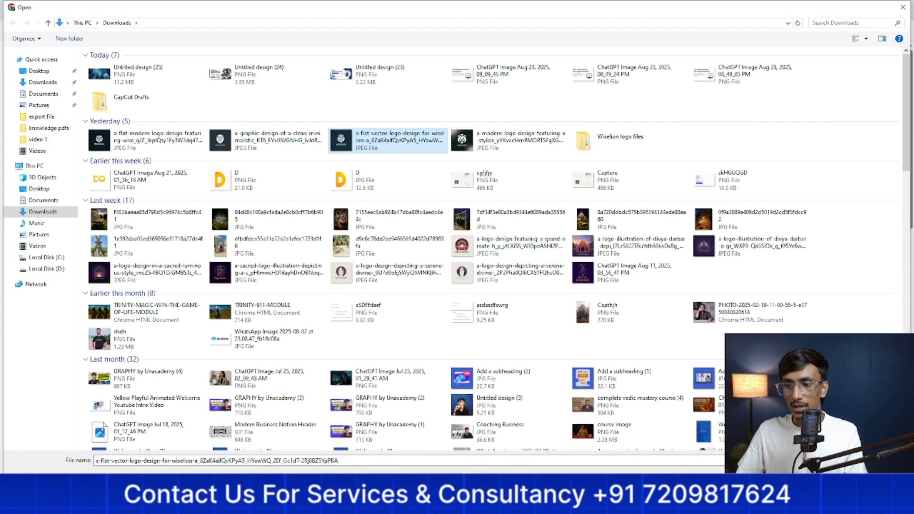
key("Return")
left_click(834, 255)
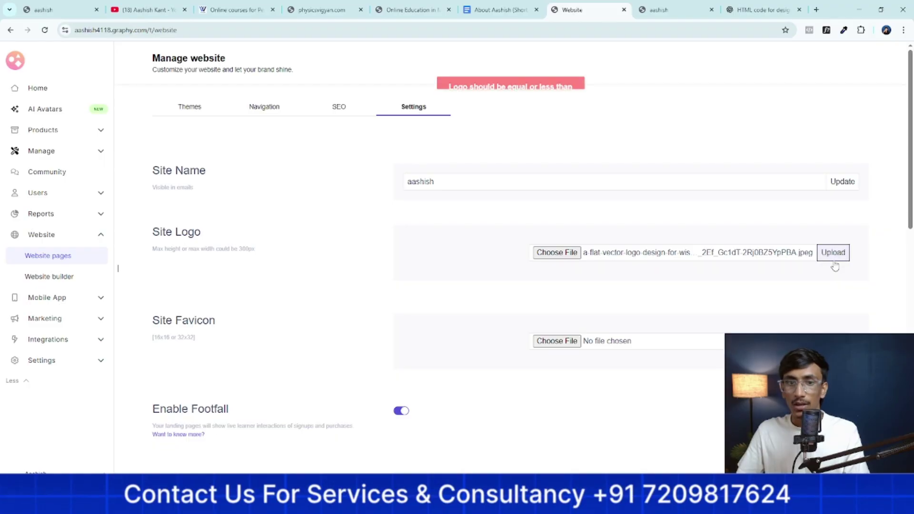
left_click(553, 255)
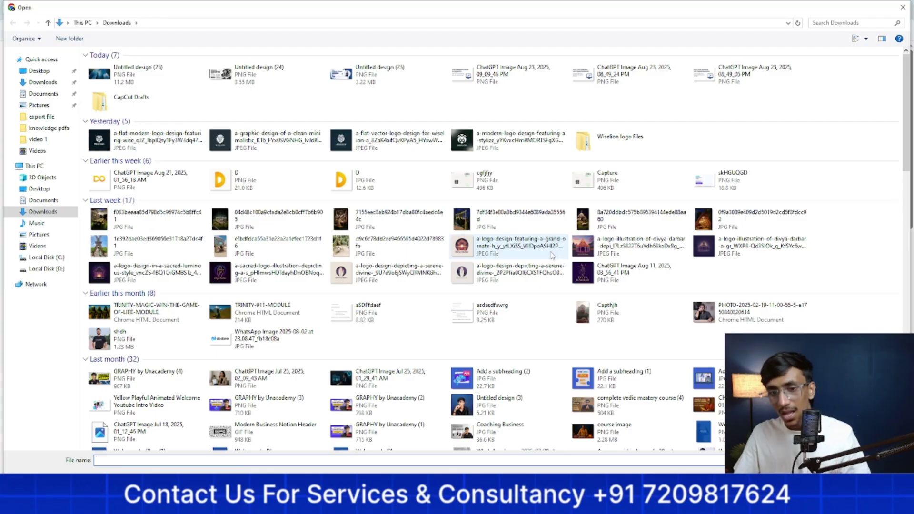
left_click(495, 405)
double_click(496, 405)
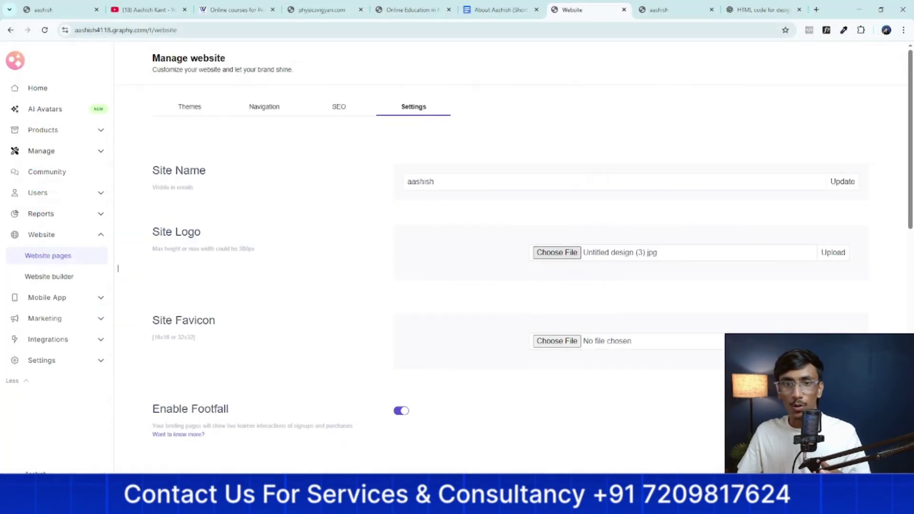
left_click(832, 253)
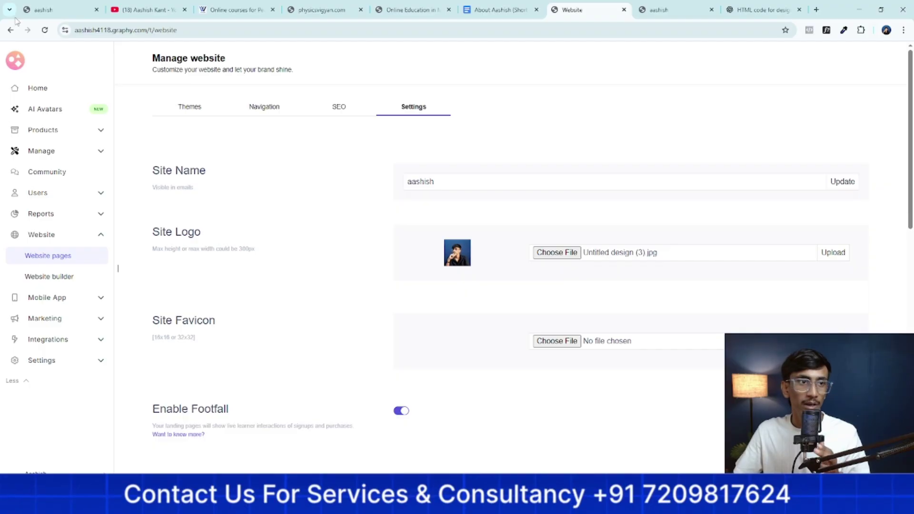
key("F5")
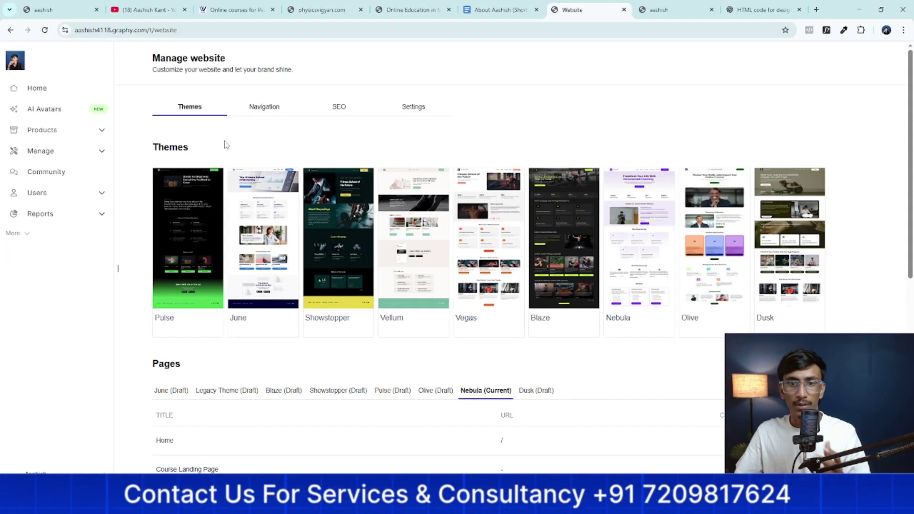
Look over the header navigation settings
left_click(264, 107)
scroll(333, 191, "down", 3)
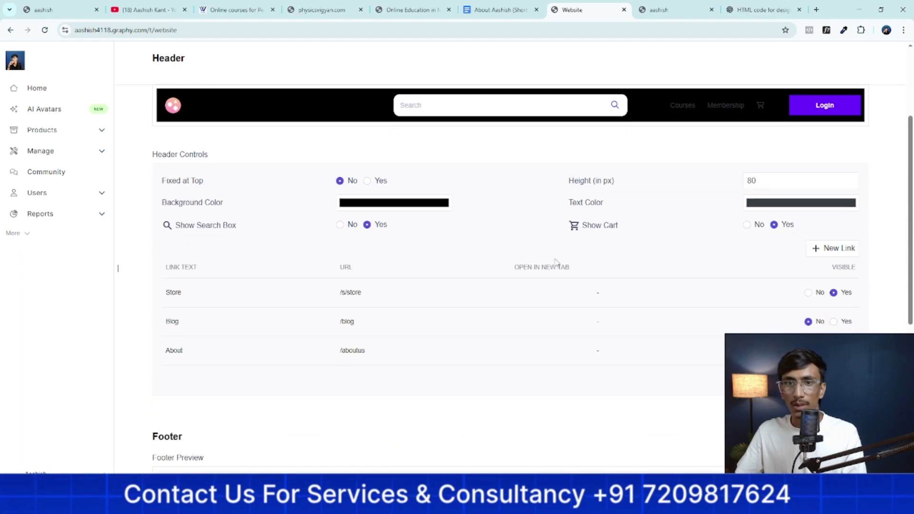
scroll(403, 135, "up", 3)
Save the website settings with the List View store theme and return to the Themes page list
left_click(419, 110)
scroll(578, 292, "down", 3)
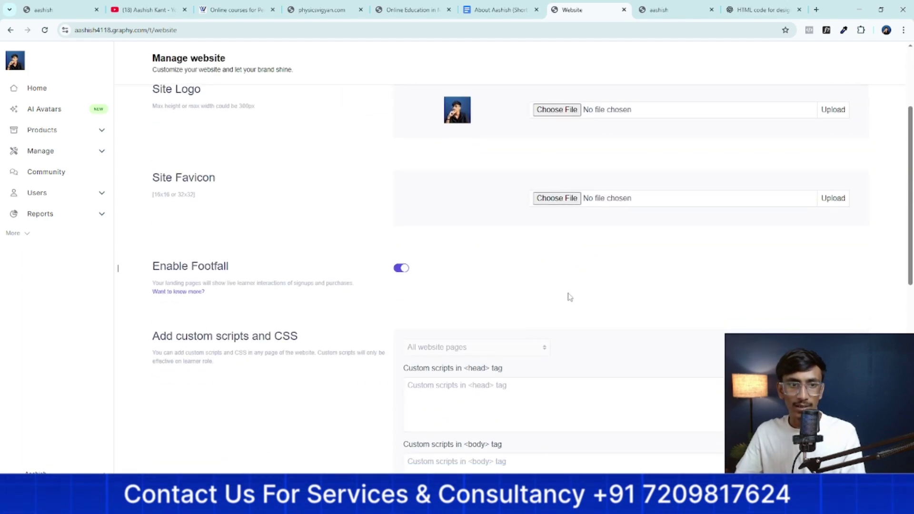
scroll(381, 286, "down", 1)
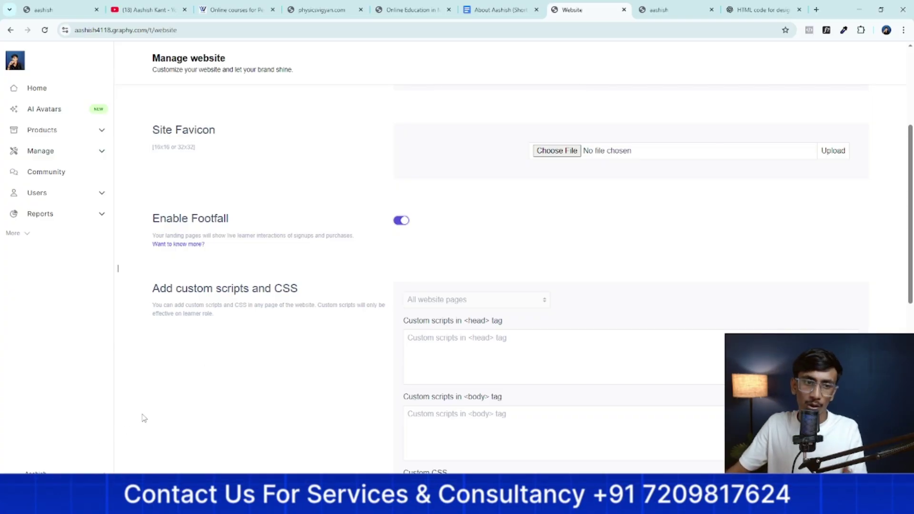
scroll(279, 384, "down", 5)
scroll(561, 184, "down", 5)
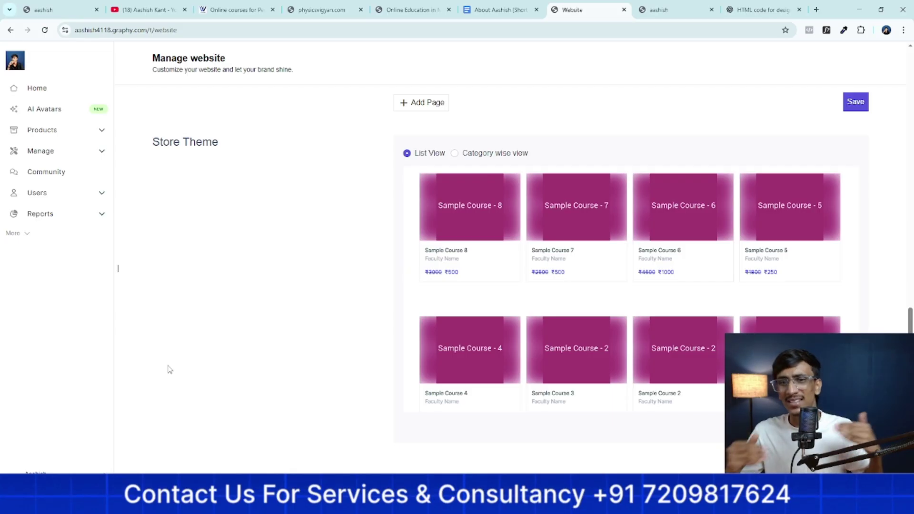
scroll(829, 216, "up", 3)
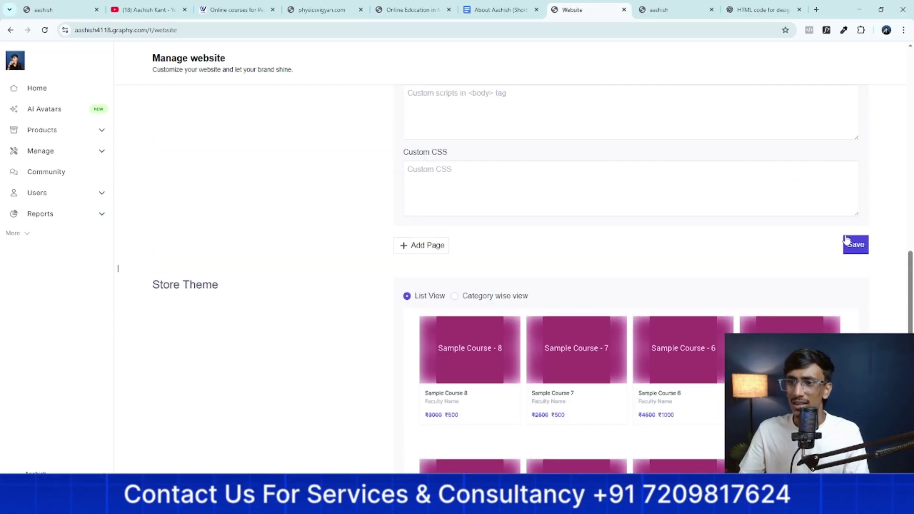
left_click(847, 242)
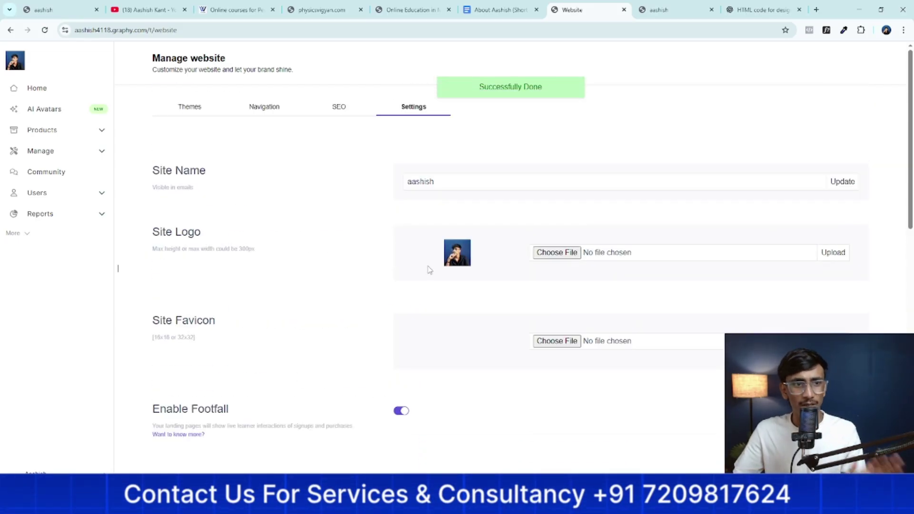
left_click(193, 113)
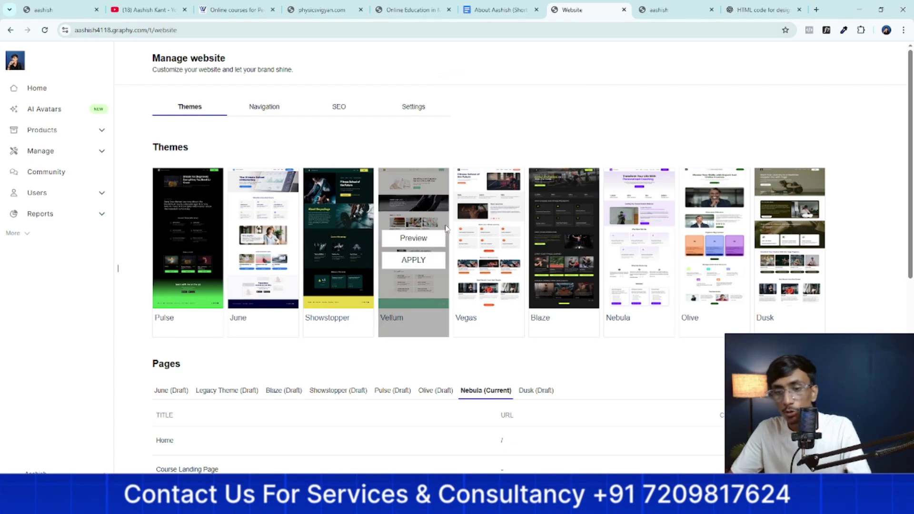
scroll(410, 243, "down", 2)
Open the Course Landing Page editor in a new tab and scroll through the page
right_click(741, 260)
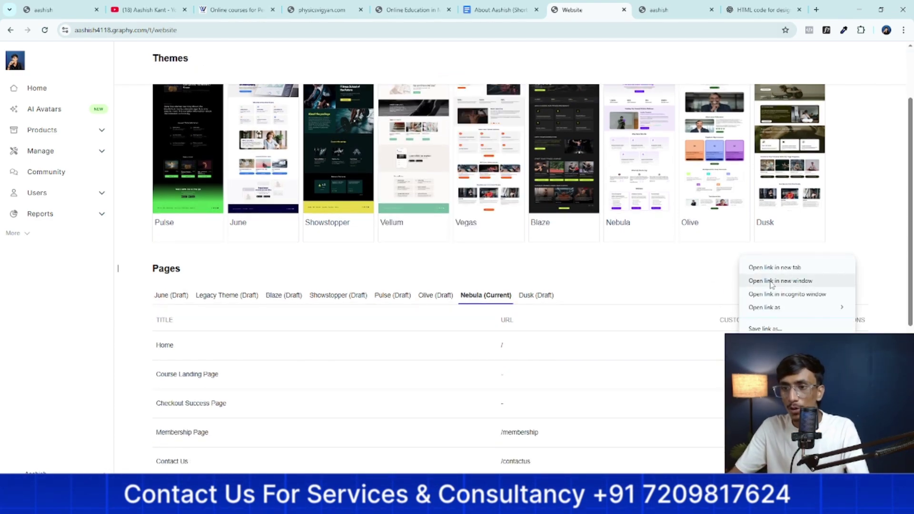
left_click(775, 267)
left_click_drag(652, 4, 622, 14)
scroll(553, 142, "down", 3)
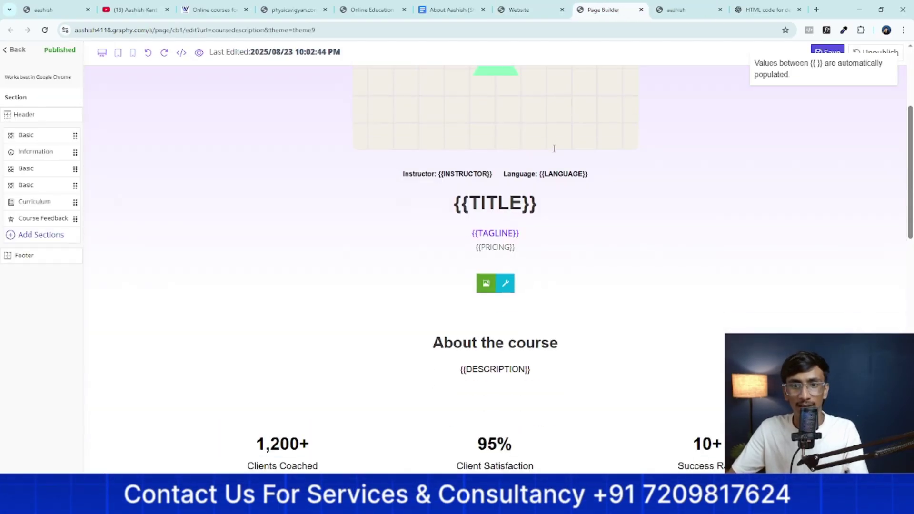
scroll(552, 167, "up", 5)
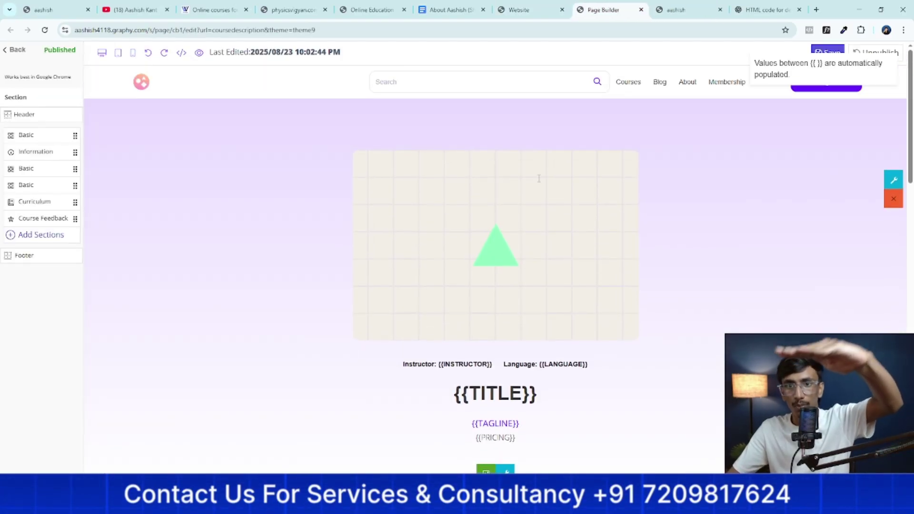
scroll(539, 178, "down", 2)
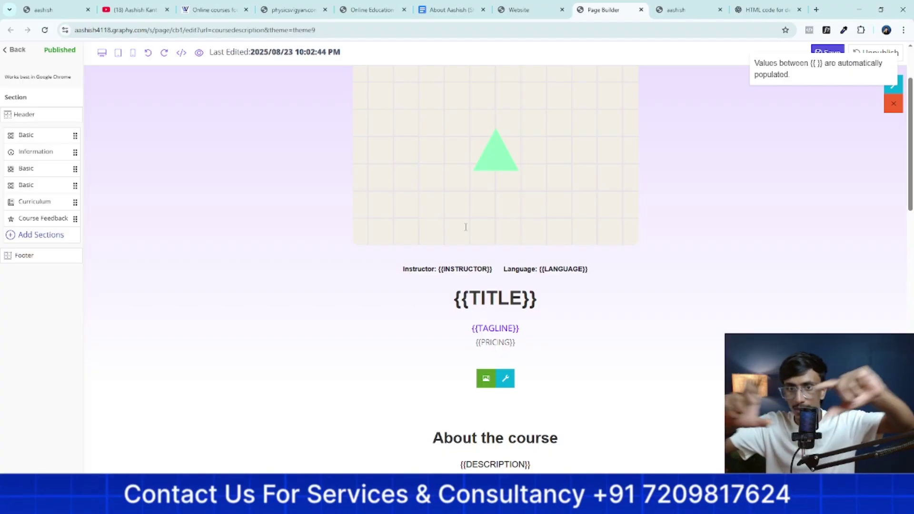
scroll(466, 227, "down", 7)
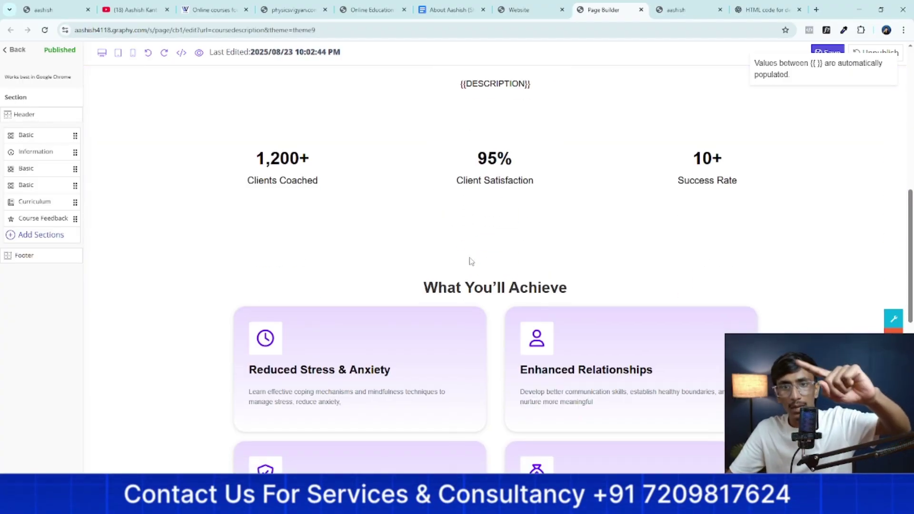
scroll(506, 196, "up", 2)
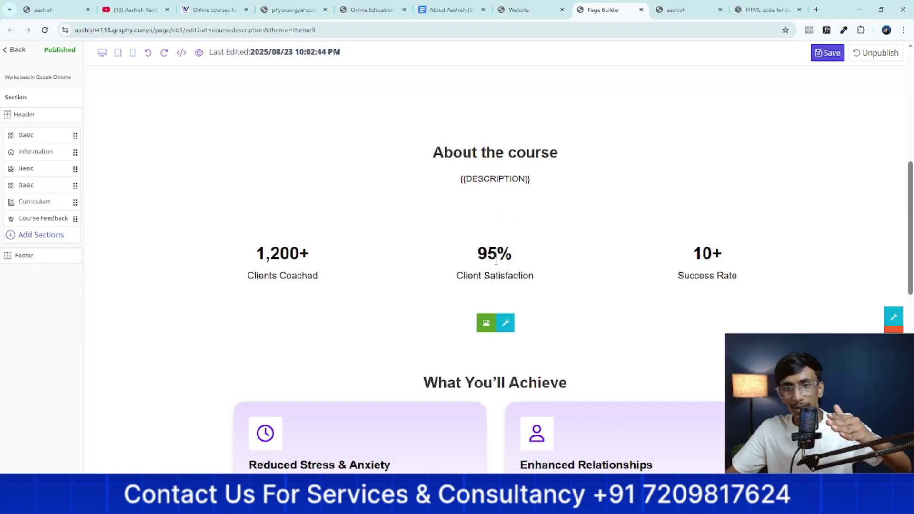
scroll(518, 293, "down", 12)
scroll(518, 293, "down", 1)
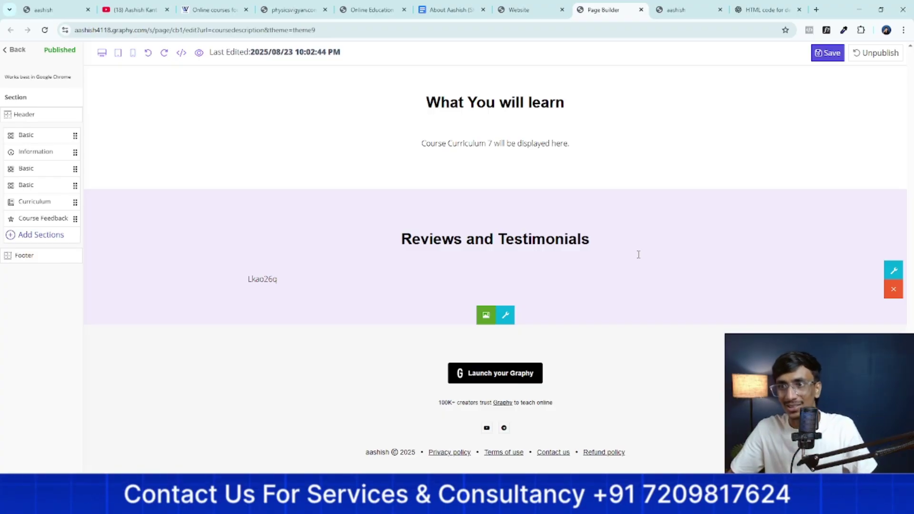
Save the course landing page and go back to the Website page list
left_click(827, 52)
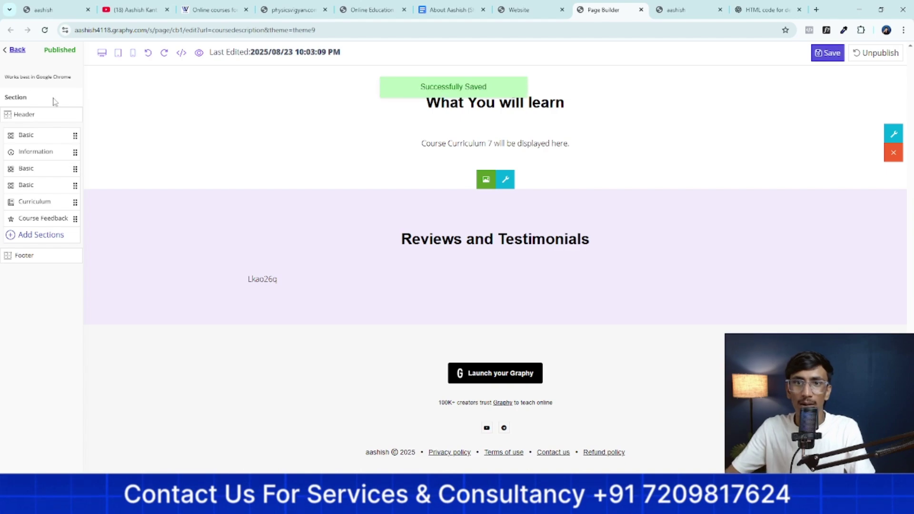
left_click(530, 6)
scroll(416, 281, "down", 2)
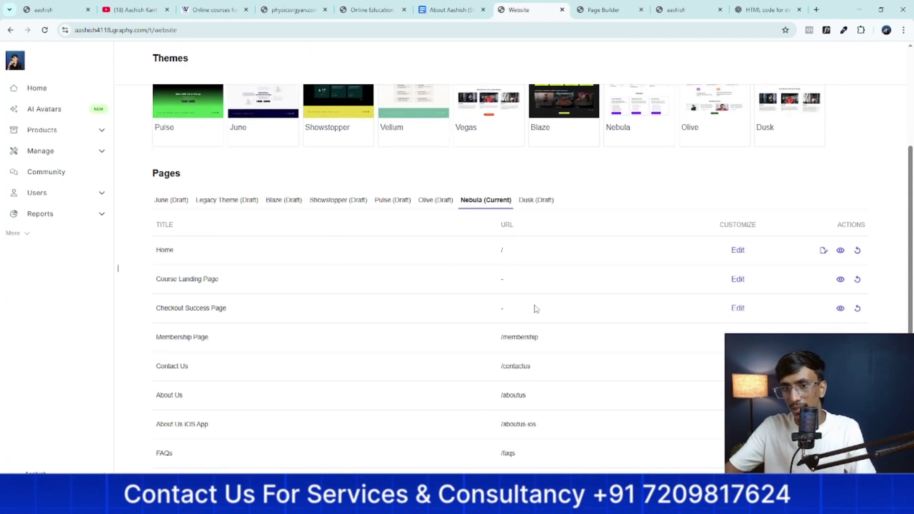
Open the Checkout Success Page editor in its own new tab
right_click(738, 310)
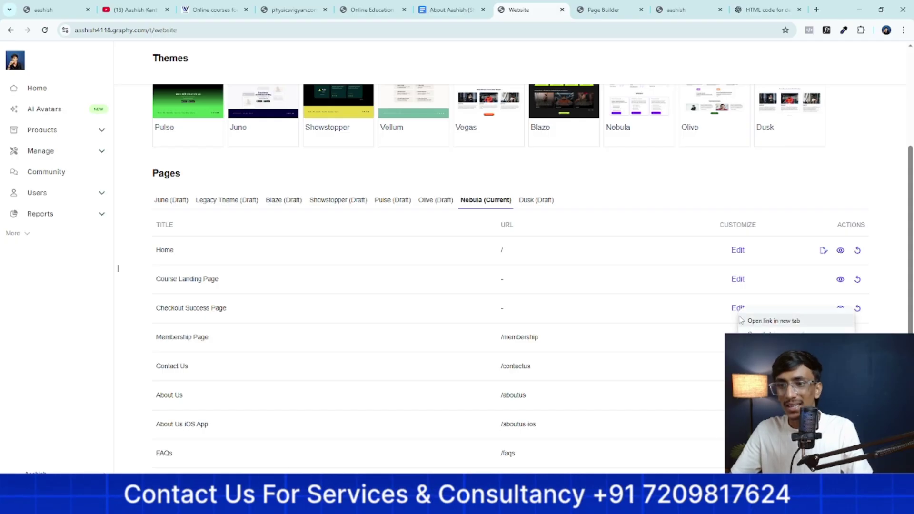
left_click(758, 318)
left_click_drag(700, 10, 567, 14)
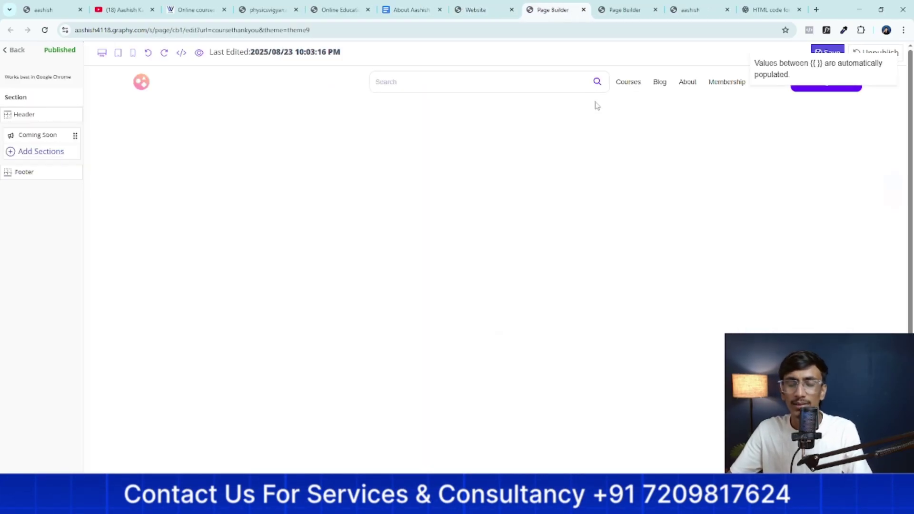
scroll(506, 278, "down", 3)
Inspect the Thank You section's support email paragraph and CLICK TO CONTINUE button, then return to Website
left_click(481, 190)
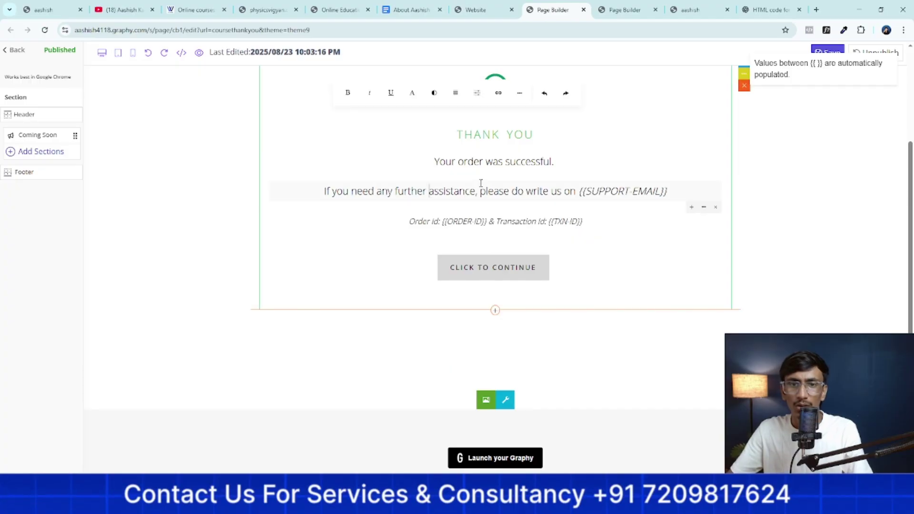
left_click(532, 264)
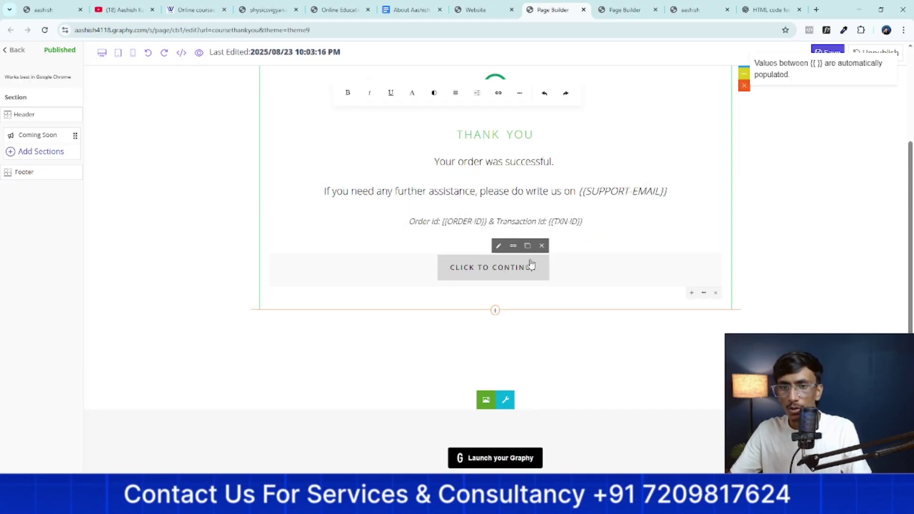
left_click(543, 303)
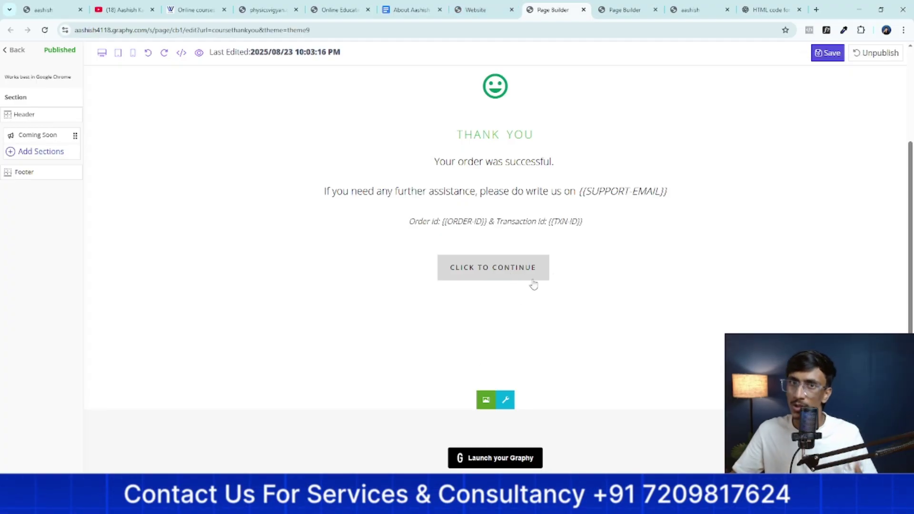
left_click(476, 10)
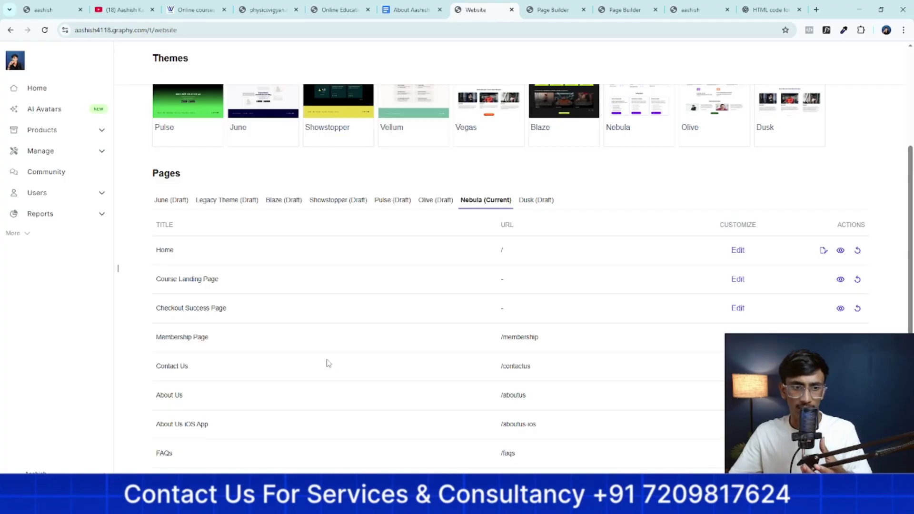
scroll(340, 360, "down", 4)
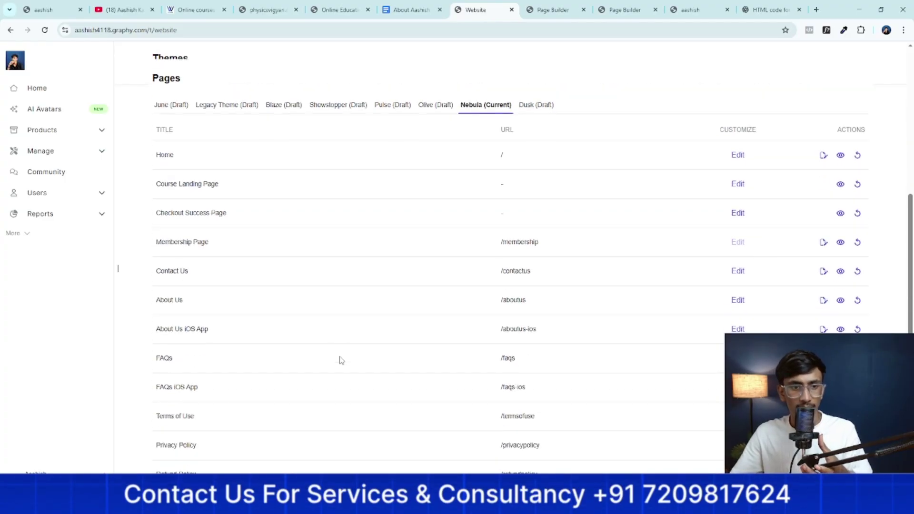
scroll(271, 196, "up", 2)
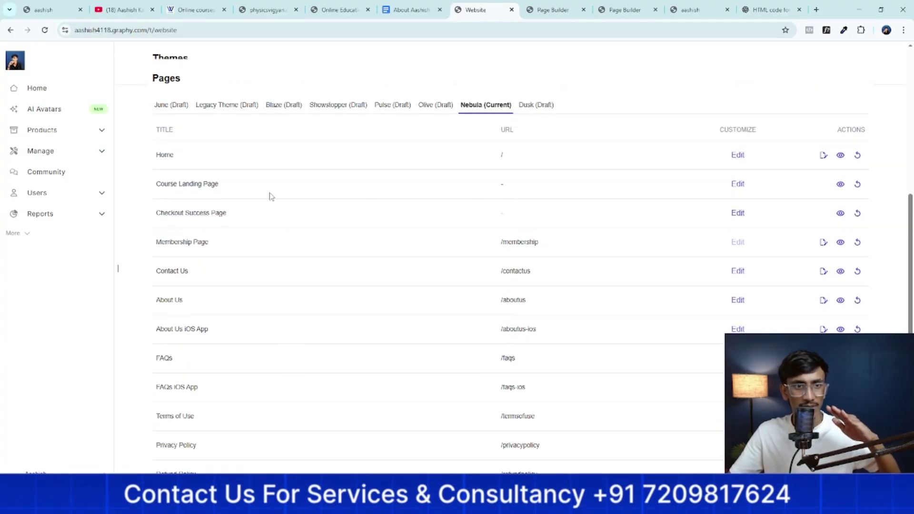
scroll(243, 307, "down", 3)
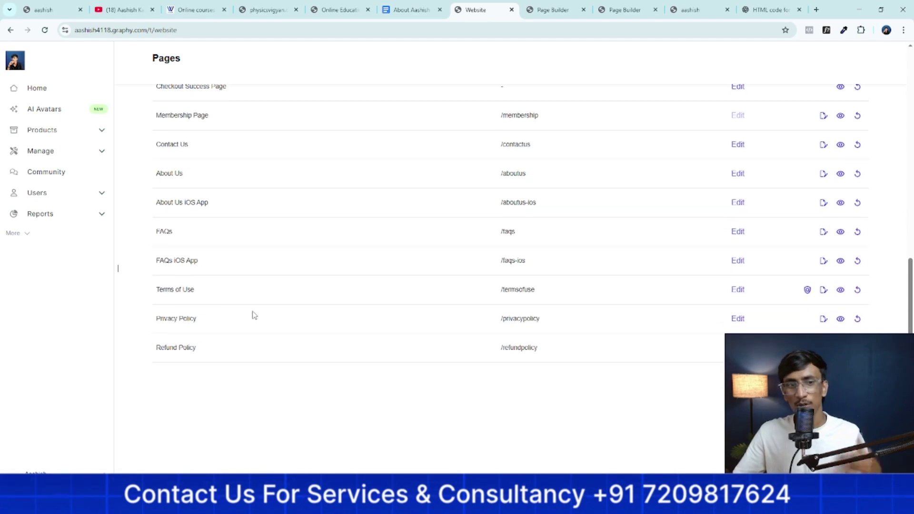
scroll(253, 315, "up", 4)
scroll(256, 325, "up", 5)
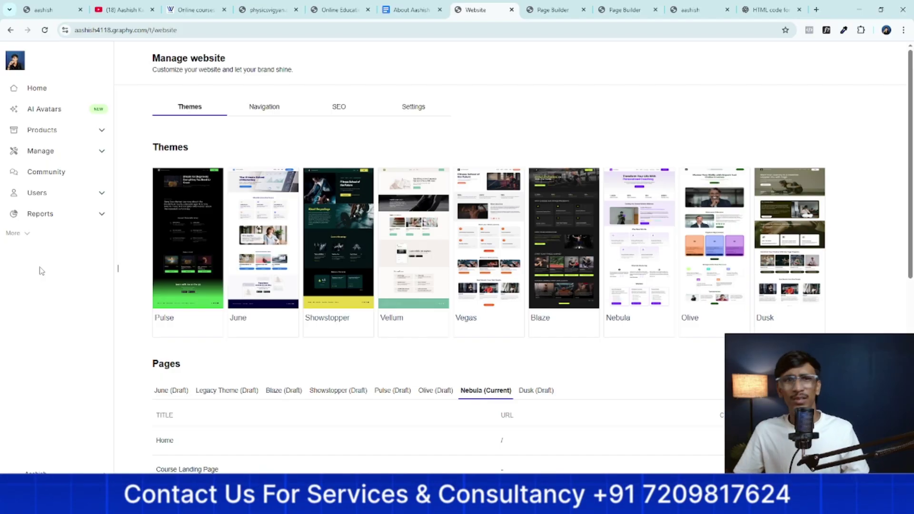
Move the WebVeda and Physics Vigyan tabs to the end, then scroll the published Graphy site
left_click_drag(196, 9, 772, 11)
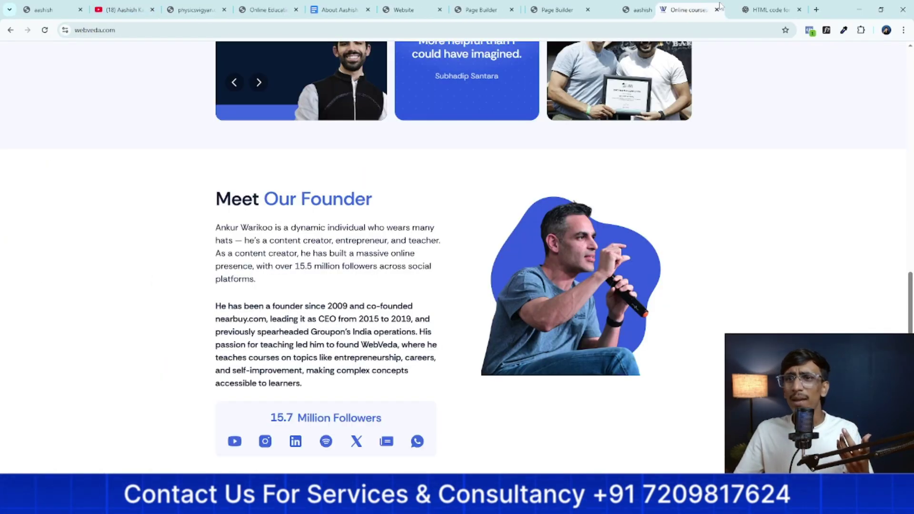
left_click_drag(187, 3, 688, 7)
left_click(545, 3)
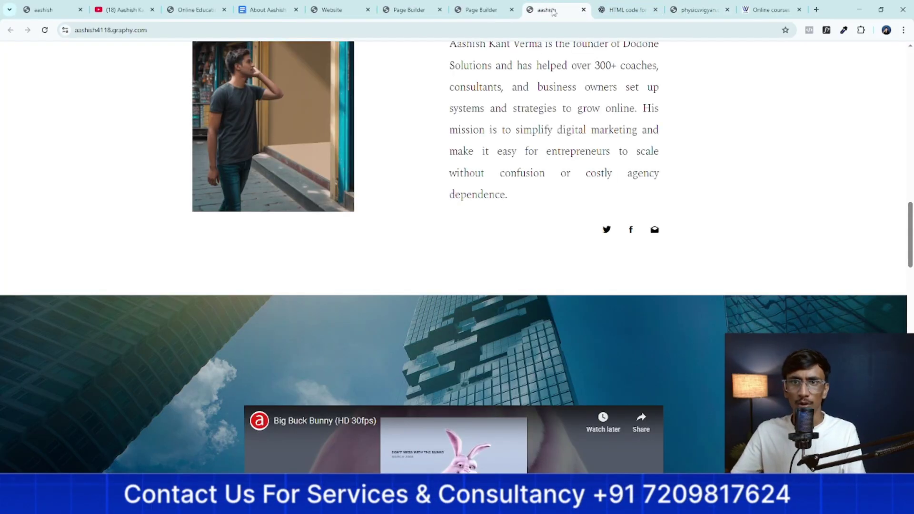
scroll(424, 203, "up", 15)
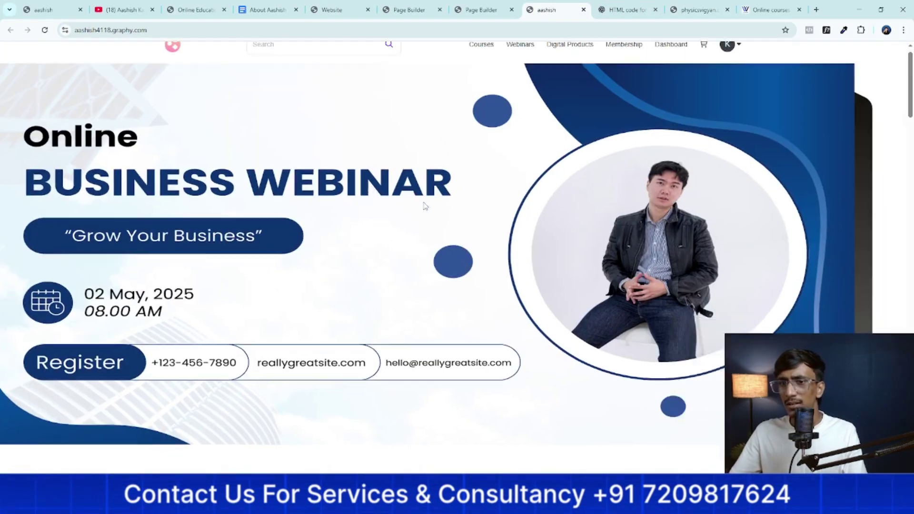
scroll(424, 204, "down", 15)
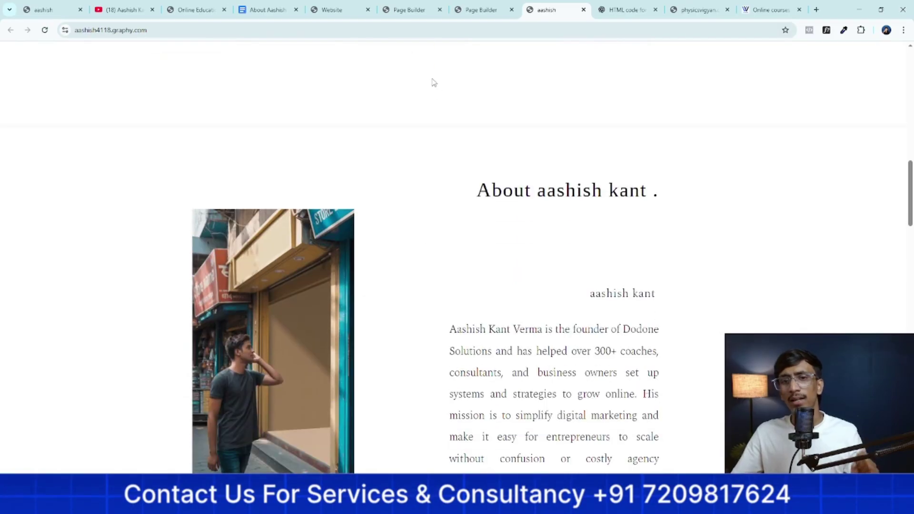
scroll(495, 261, "down", 15)
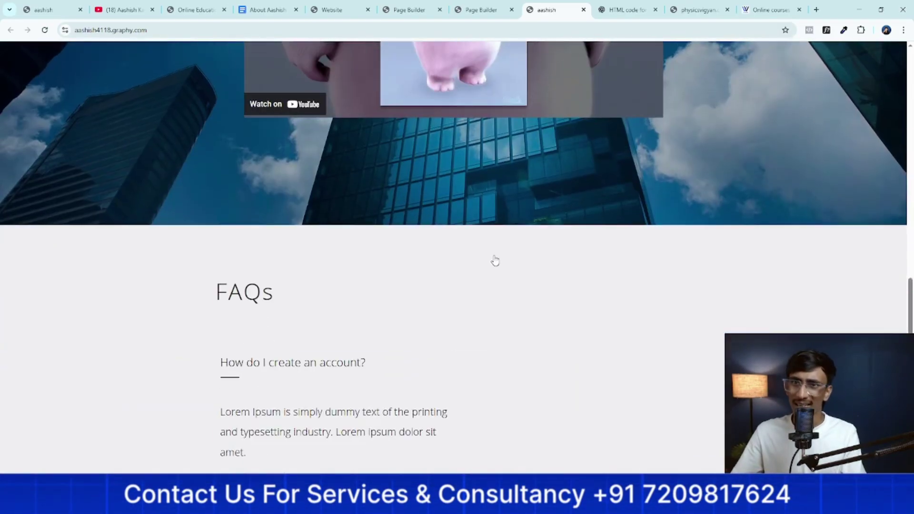
Shift the published site tab right and place the EasyLearning example site beside it
left_click_drag(553, 10, 624, 9)
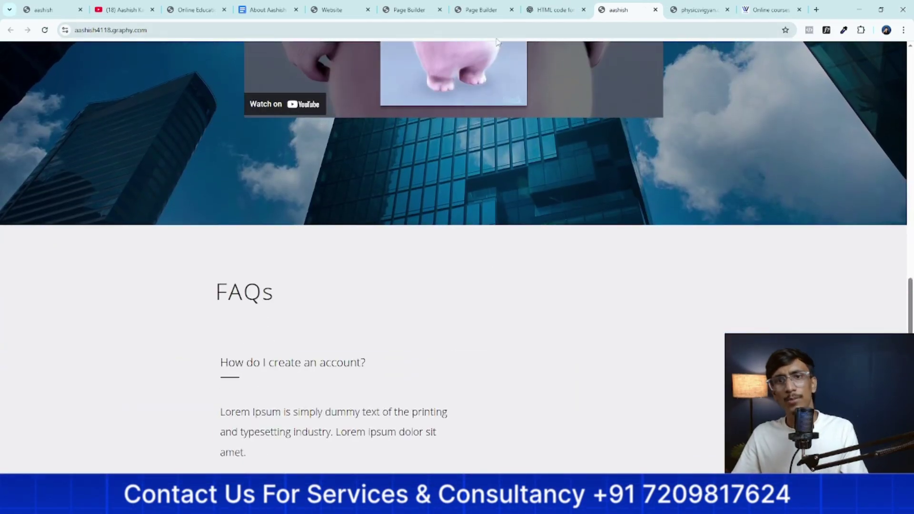
left_click(333, 9)
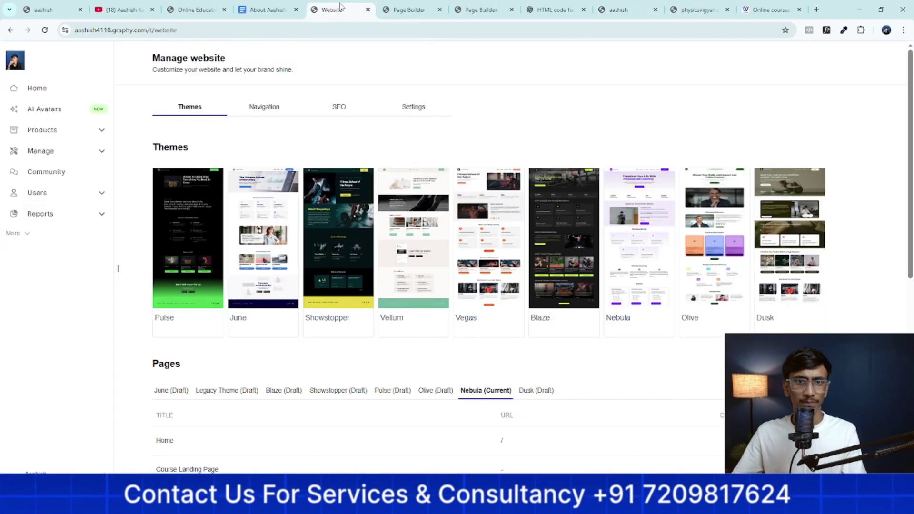
left_click(614, 8)
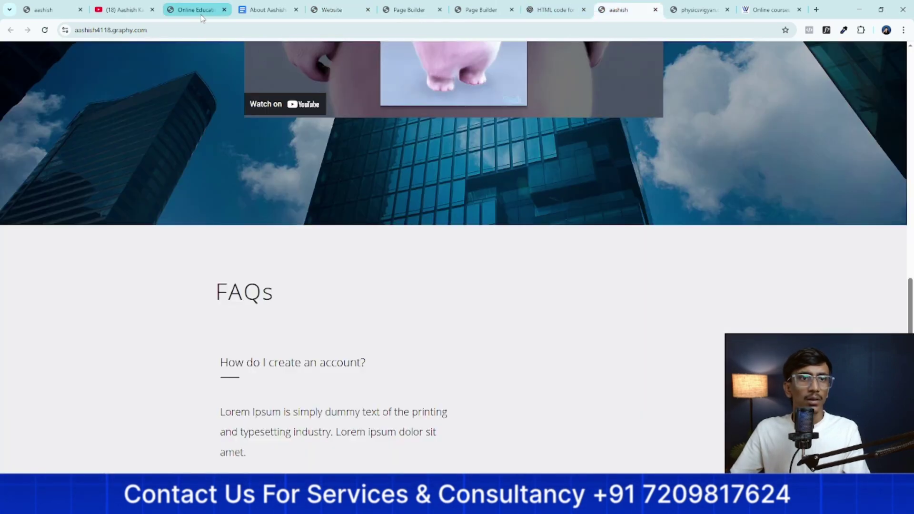
left_click_drag(202, 11, 628, 14)
Scroll the EasyLearning site, then browse the Physics Vigyan and WebVeda example sites
scroll(447, 216, "down", 3)
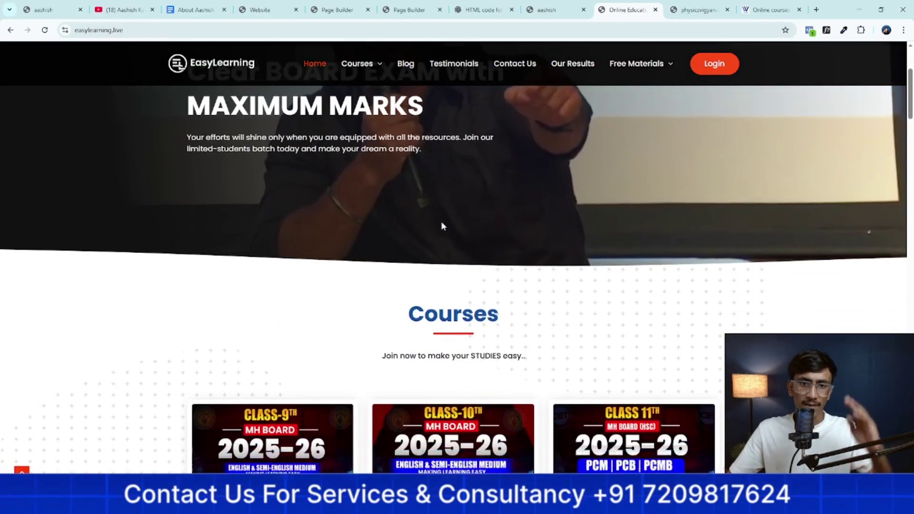
scroll(446, 229, "down", 15)
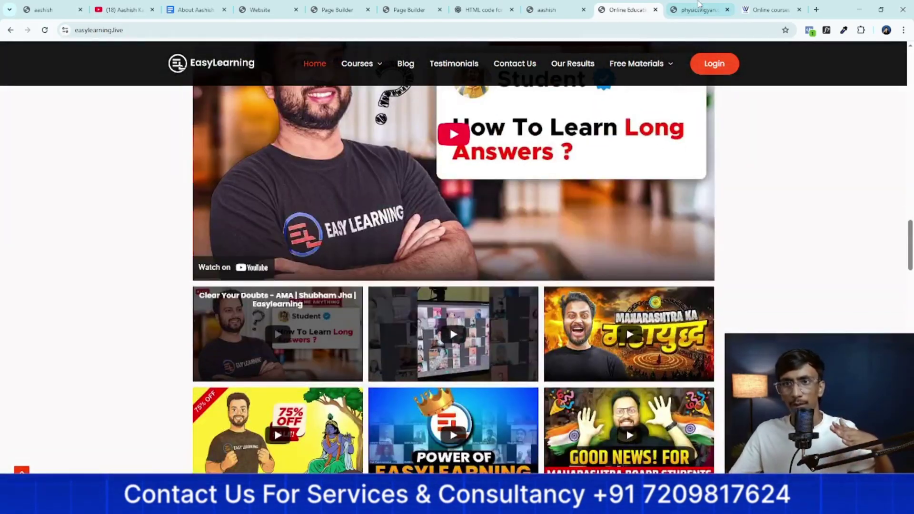
left_click(698, 6)
scroll(762, 227, "down", 10)
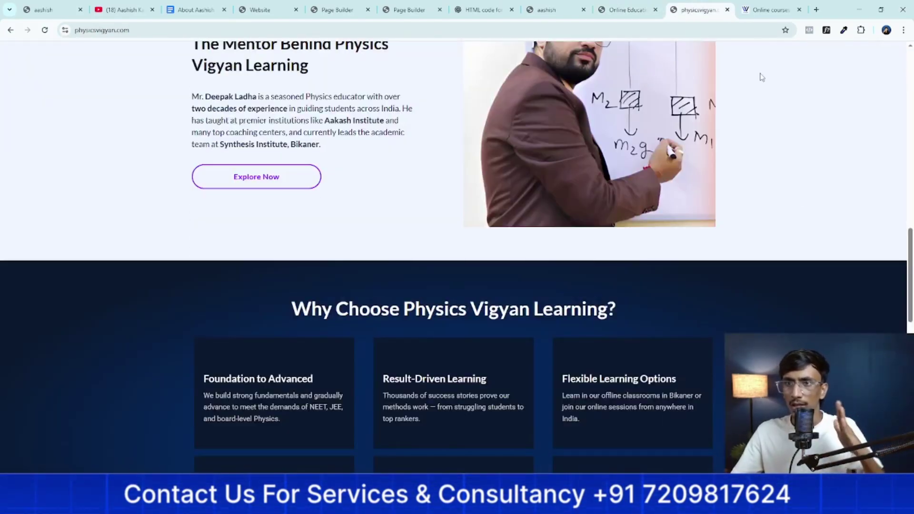
left_click(759, 9)
scroll(641, 259, "up", 20)
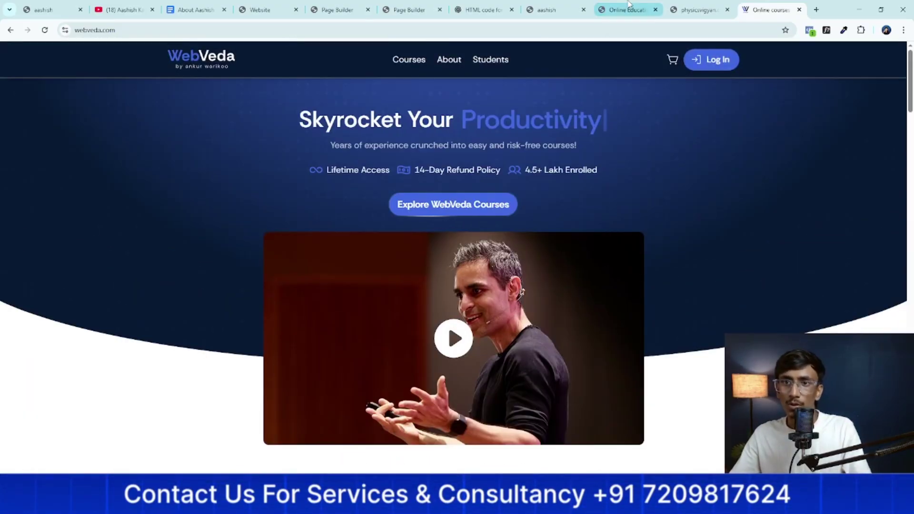
Revisit EasyLearning, then scroll up and down the Physics Vigyan home page
left_click(630, 4)
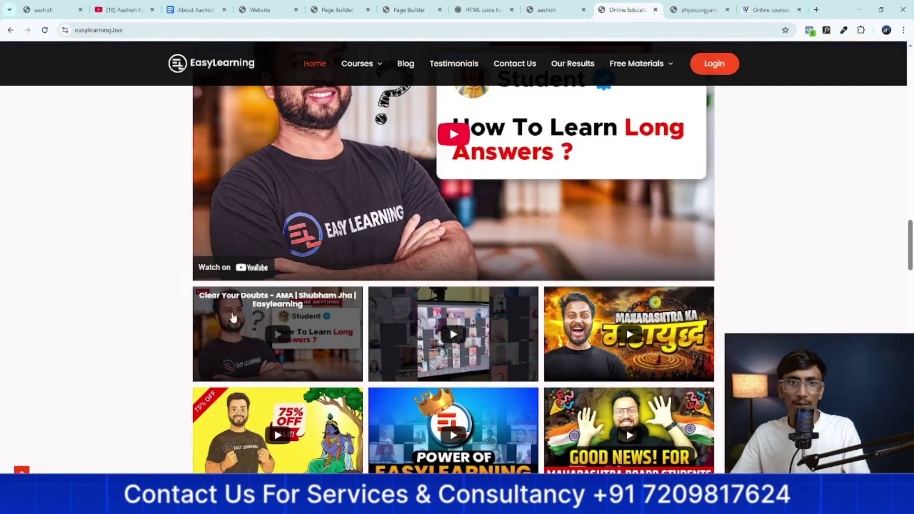
scroll(453, 257, "up", 5)
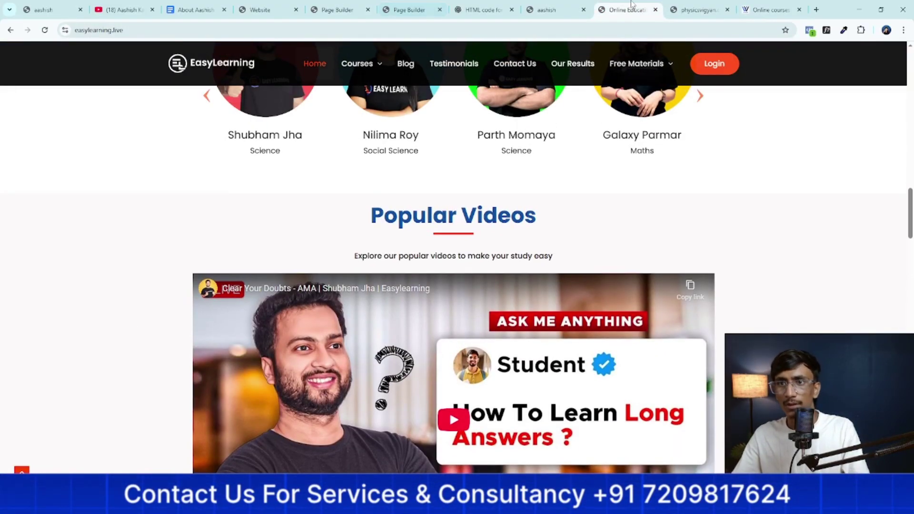
left_click(675, 5)
scroll(5, 53, "up", 15)
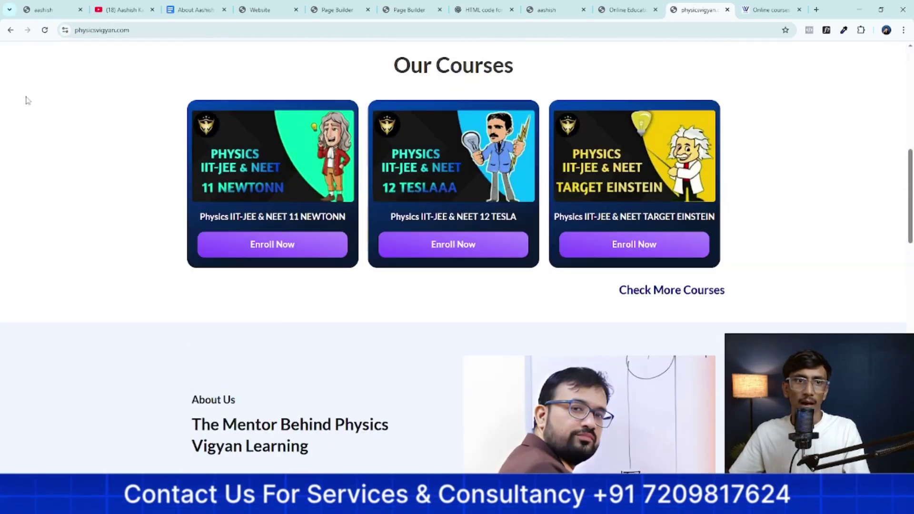
scroll(6, 117, "down", 9)
scroll(32, 138, "down", 15)
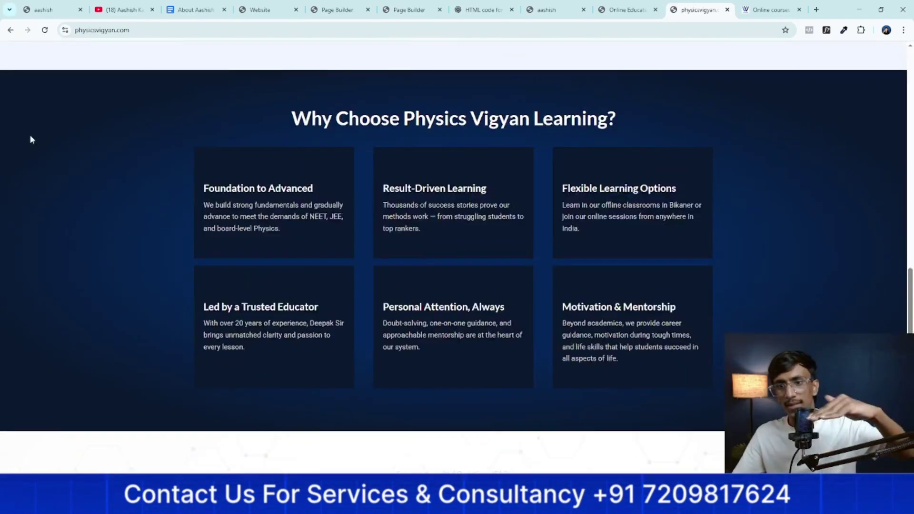
scroll(34, 149, "up", 20)
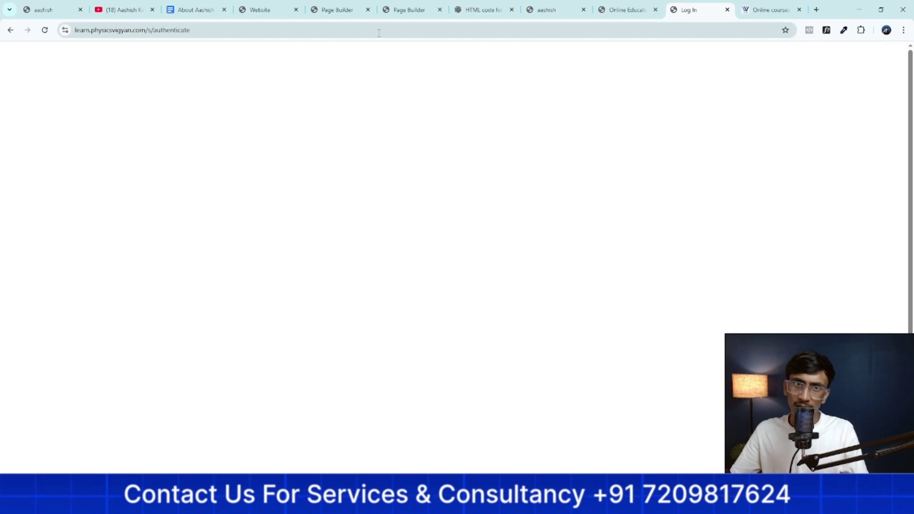
Leave the login page, open the 11 Newtonn course and check its learn.physicsvigyan.com address
left_click(9, 30)
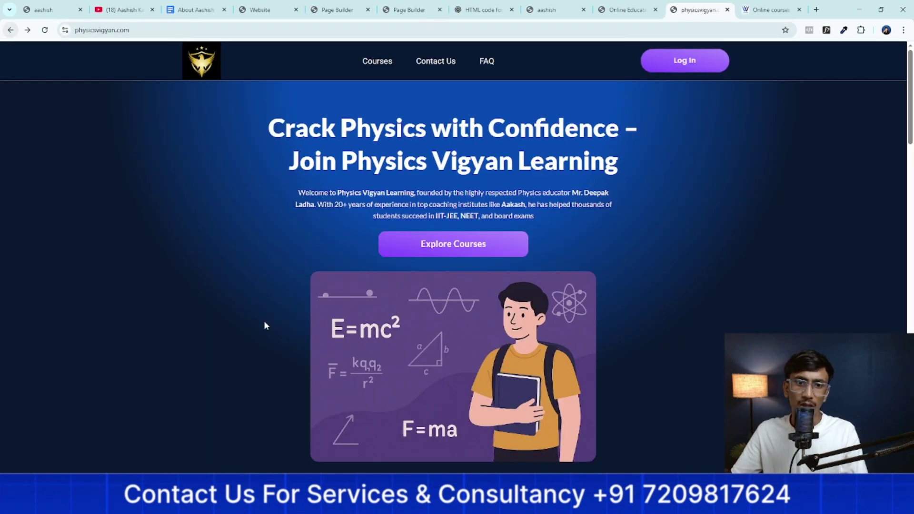
scroll(263, 322, "down", 8)
left_click(261, 349)
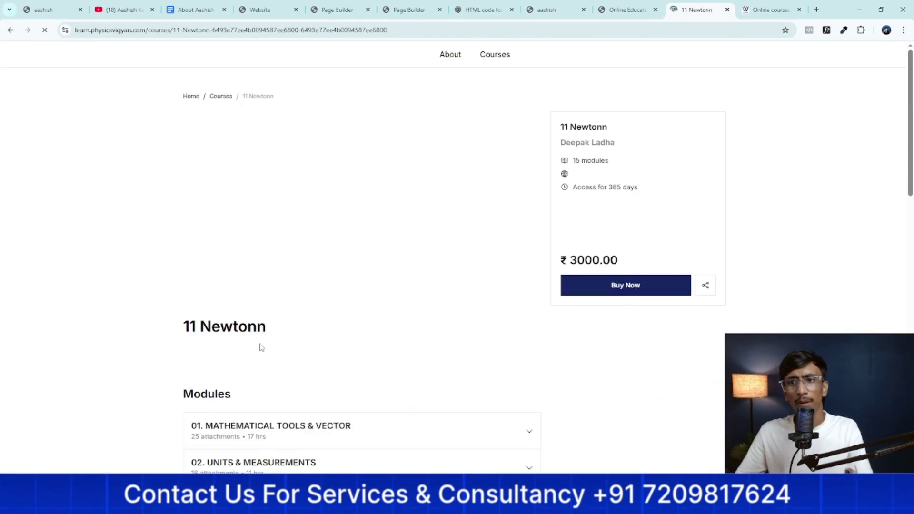
scroll(261, 333, "down", 3)
left_click_drag(162, 32, 67, 63)
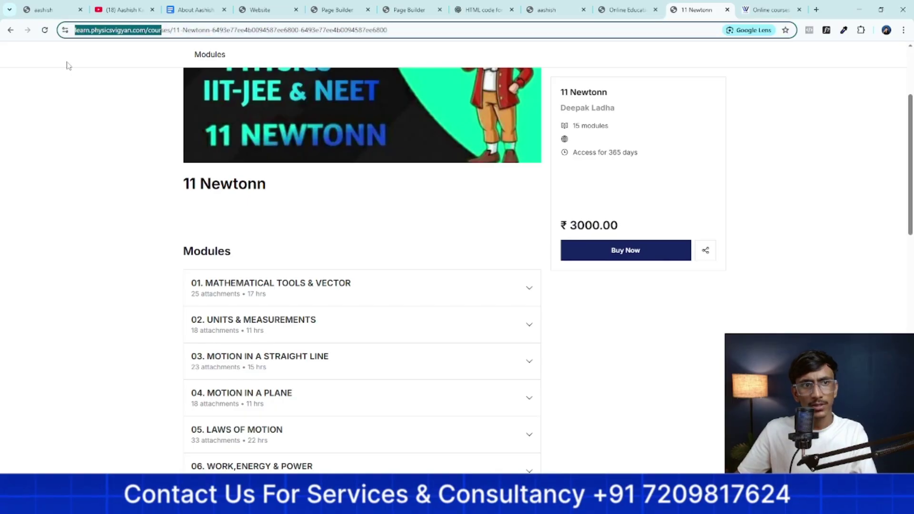
left_click(3, 23)
left_click(9, 30)
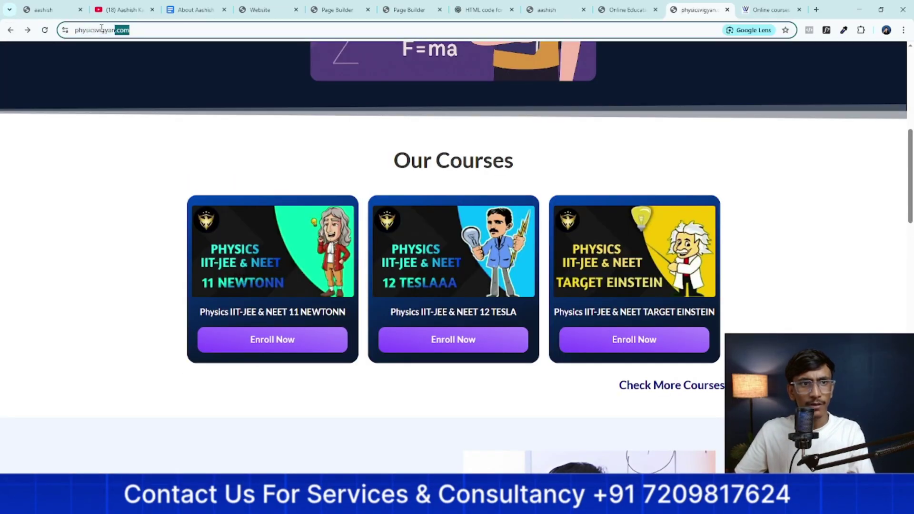
Recheck the 11 Newtonn course address, browse the full Physics Vigyan course list, then show WebVeda
left_click(286, 344)
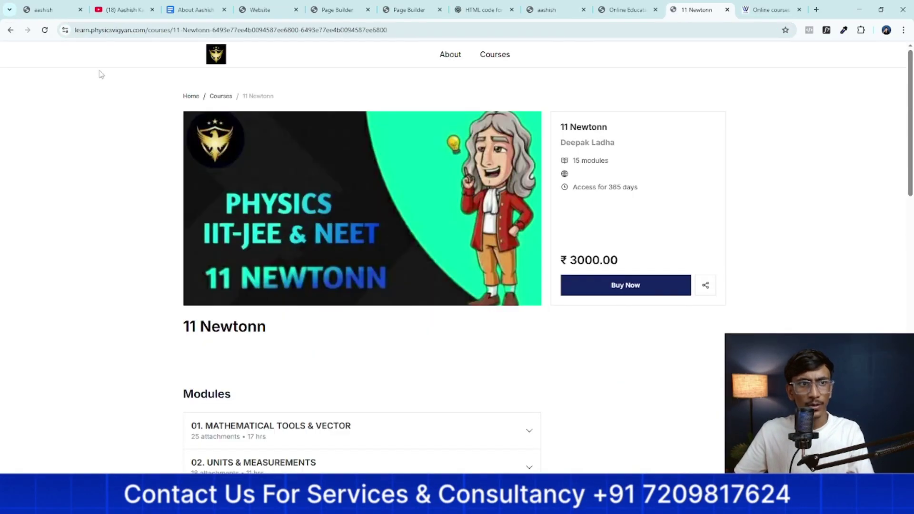
left_click_drag(167, 30, 64, 38)
left_click(41, 257)
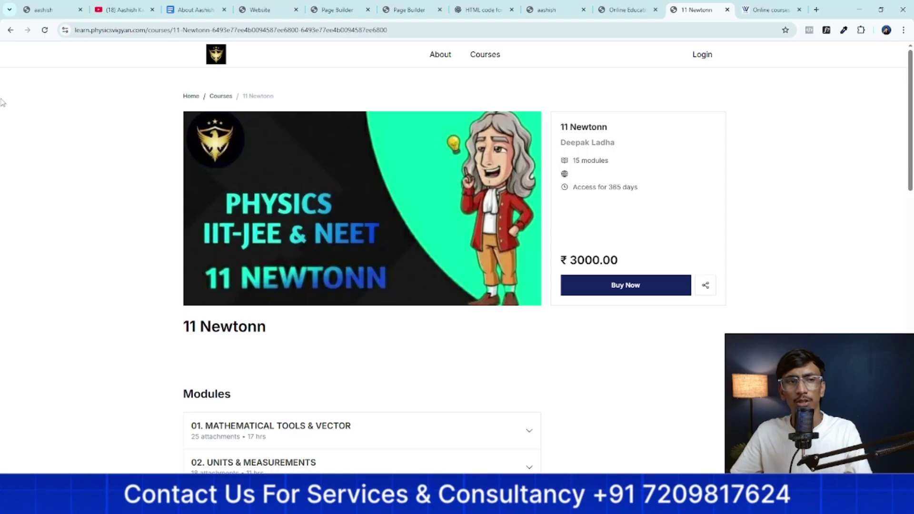
left_click(10, 30)
scroll(245, 266, "up", 8)
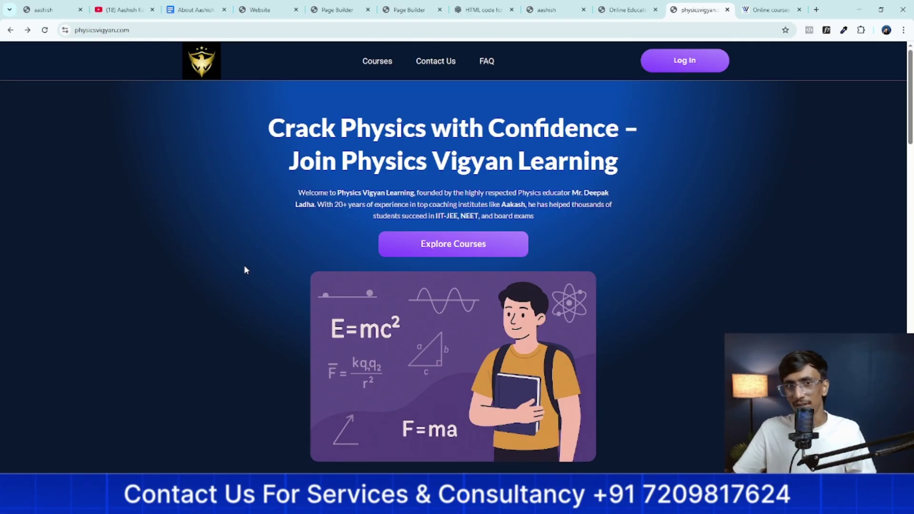
left_click(425, 244)
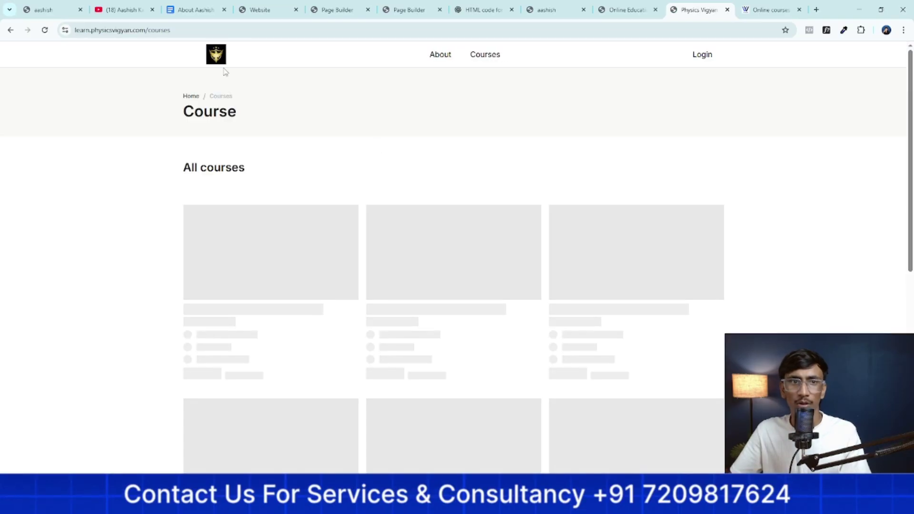
left_click(6, 30)
left_click(771, 10)
Scroll the WebVeda home page, then view the YouTube channel Videos page with its share popup closed
scroll(621, 289, "down", 1)
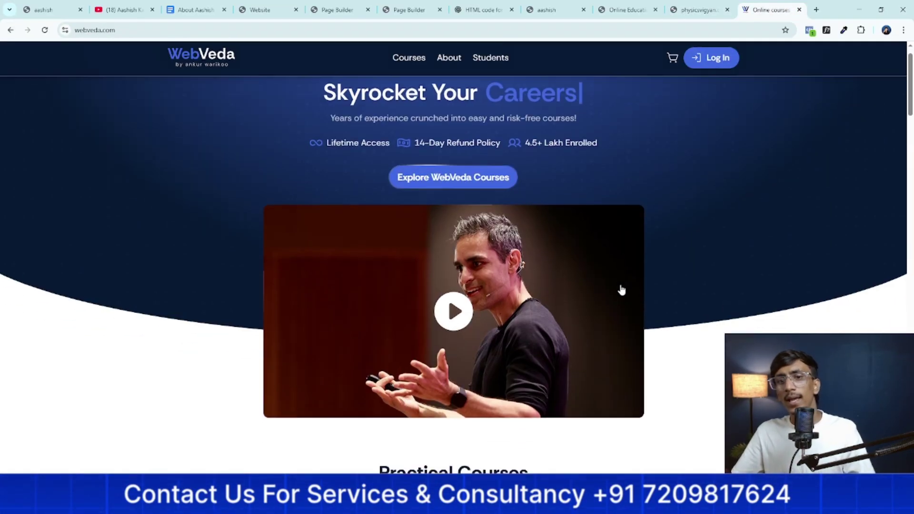
scroll(621, 287, "down", 10)
scroll(628, 304, "up", 5)
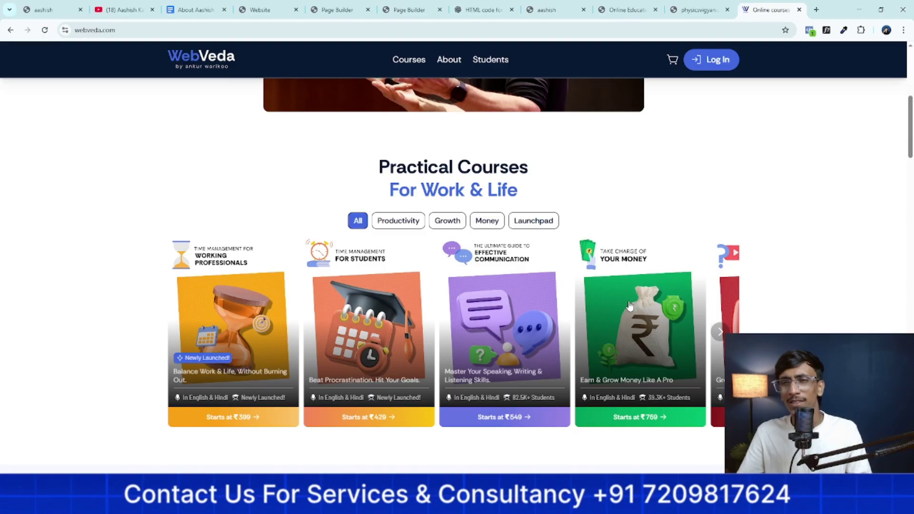
left_click(129, 11)
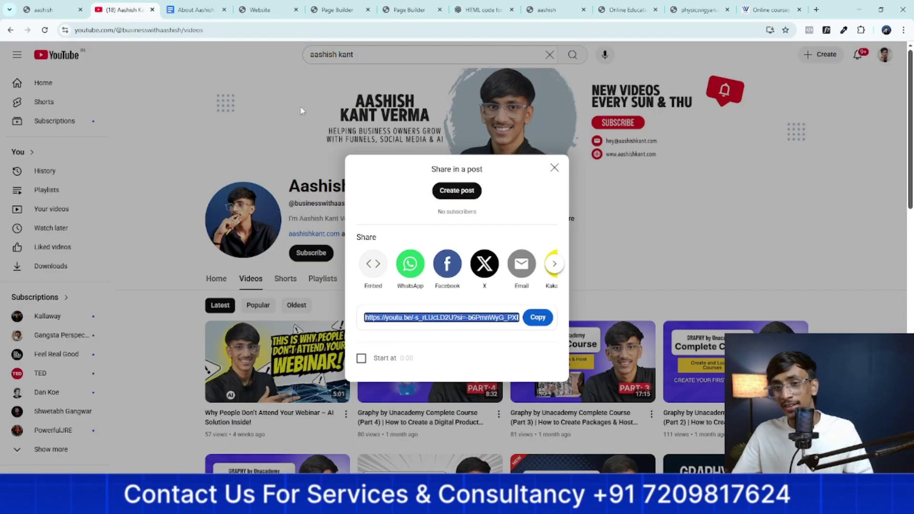
left_click(555, 167)
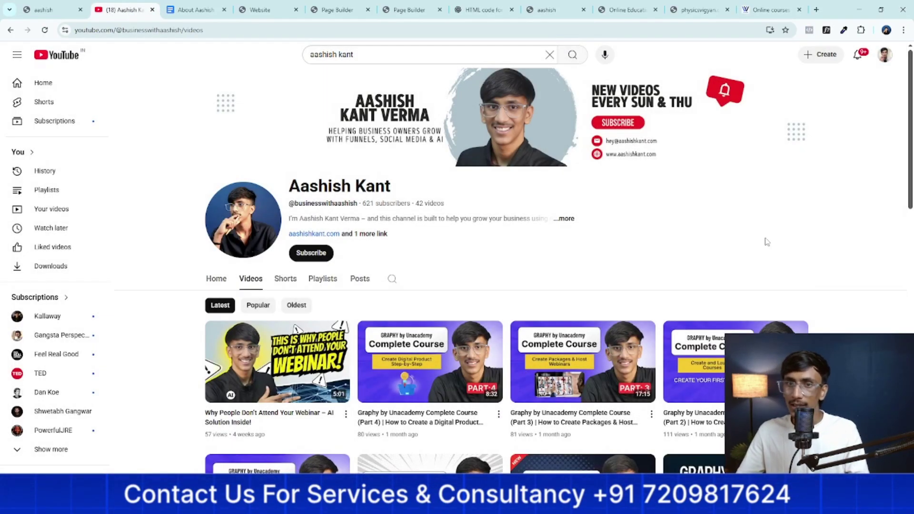